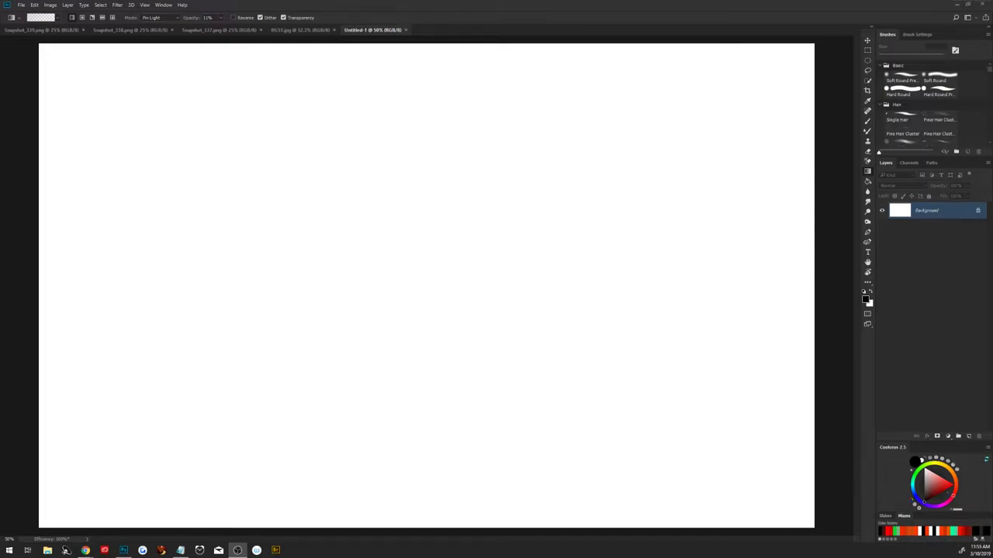
Invert the Snapshot_339 silhouette to white on black and select all of it.
click(471, 68)
click(58, 31)
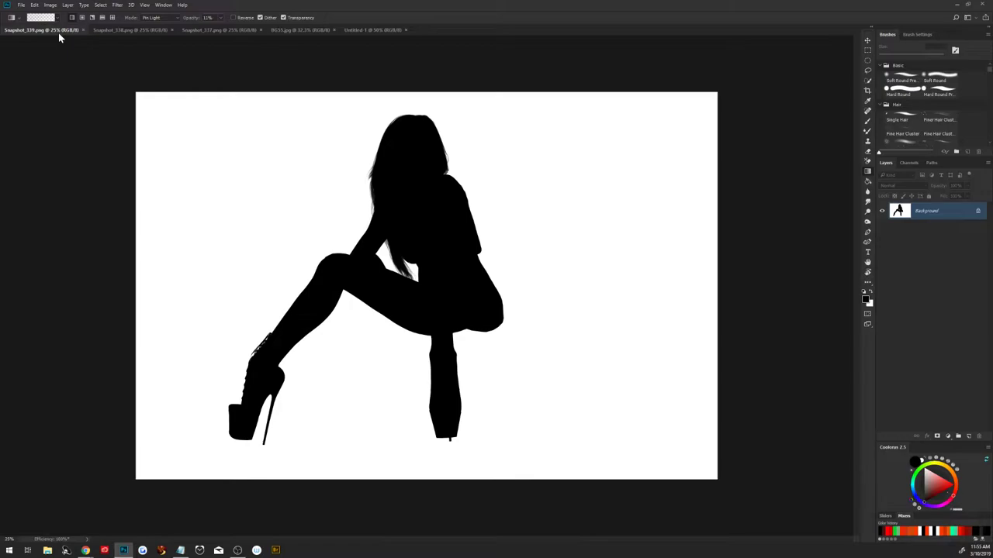
key(ctrl+i)
key(ctrl+a)
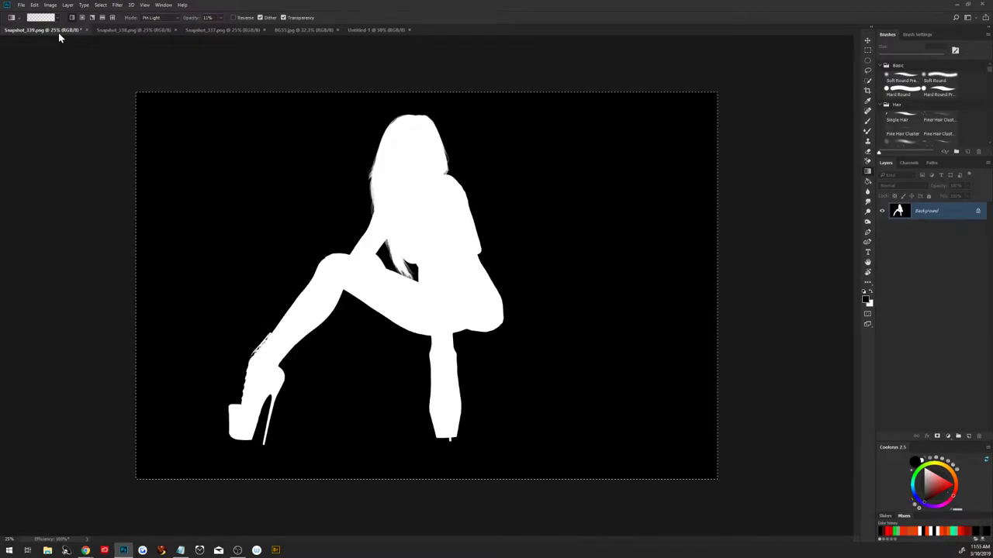
Paste the silhouette into a layer mask on Snapshot_338's Layer 0 and apply the mask.
click(116, 31)
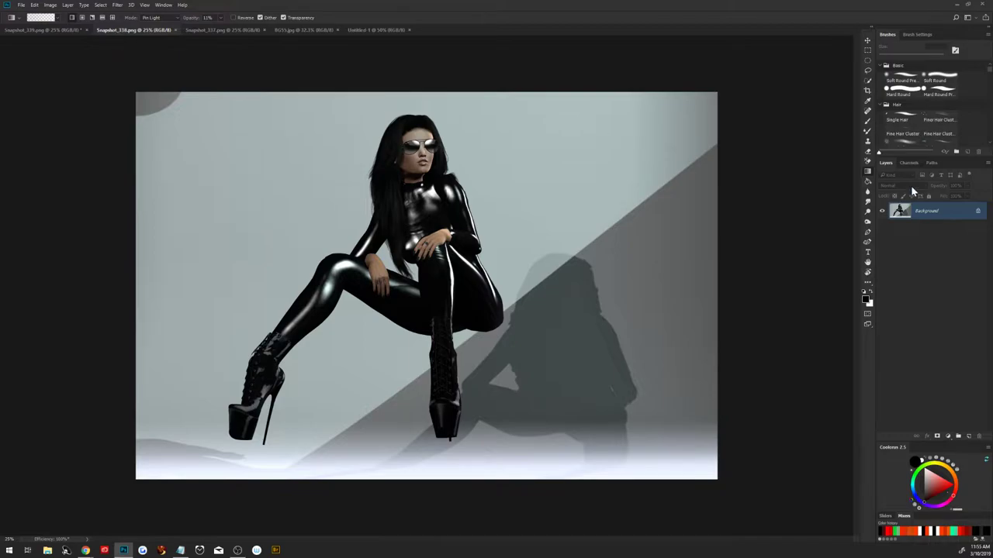
click(937, 437)
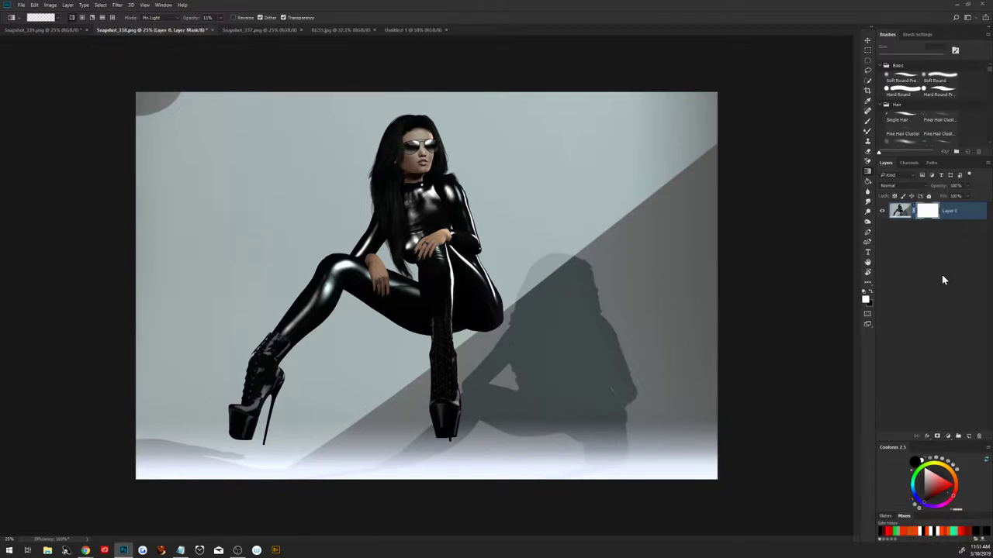
alt+click(932, 216)
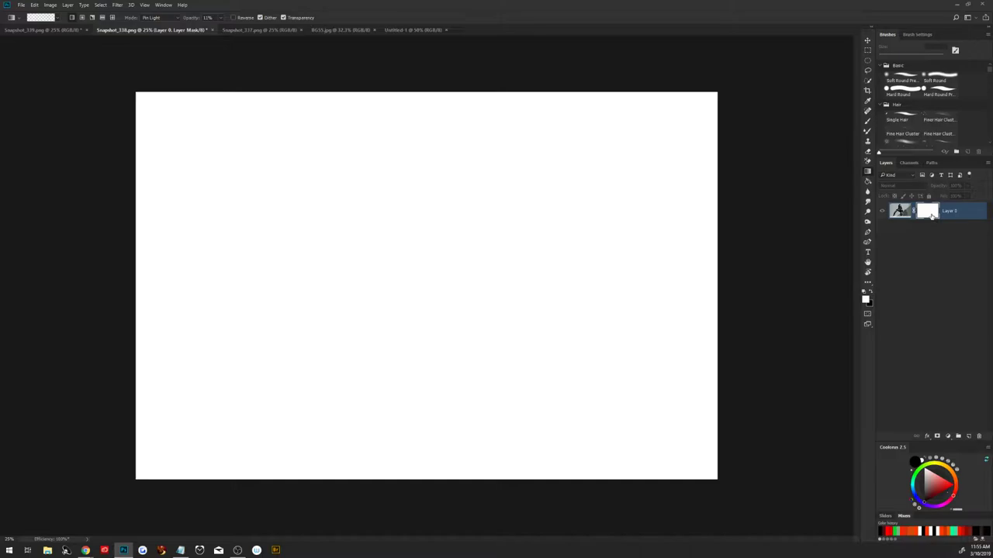
key(ctrl+v)
click(898, 214)
right_click(923, 214)
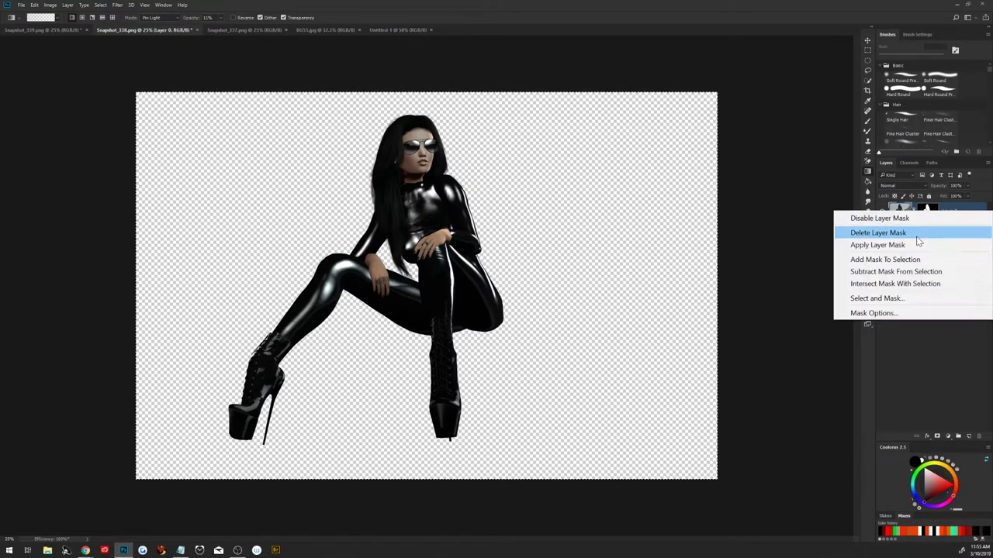
click(908, 245)
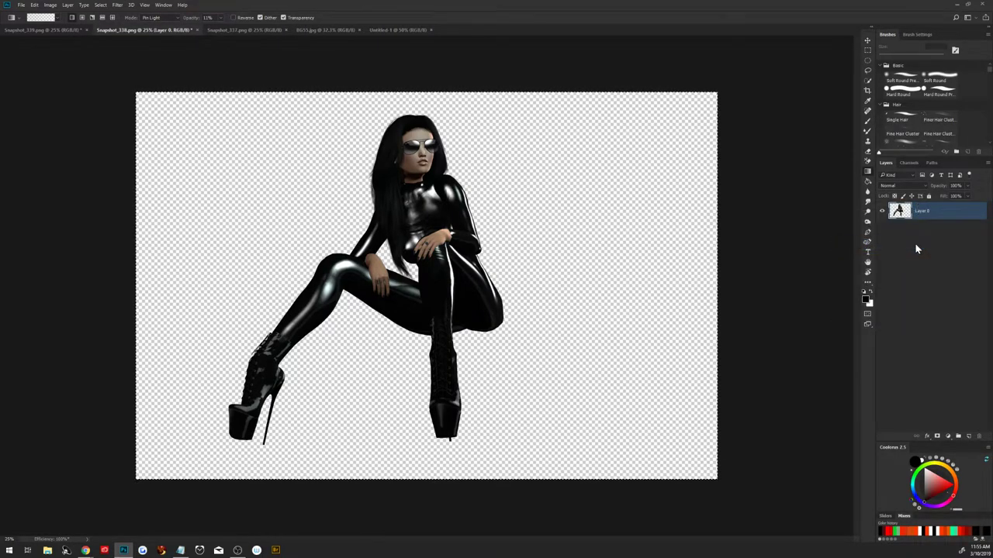
Paste the figure into BG55.jpg, duplicate Layer 1 and group the original.
click(336, 30)
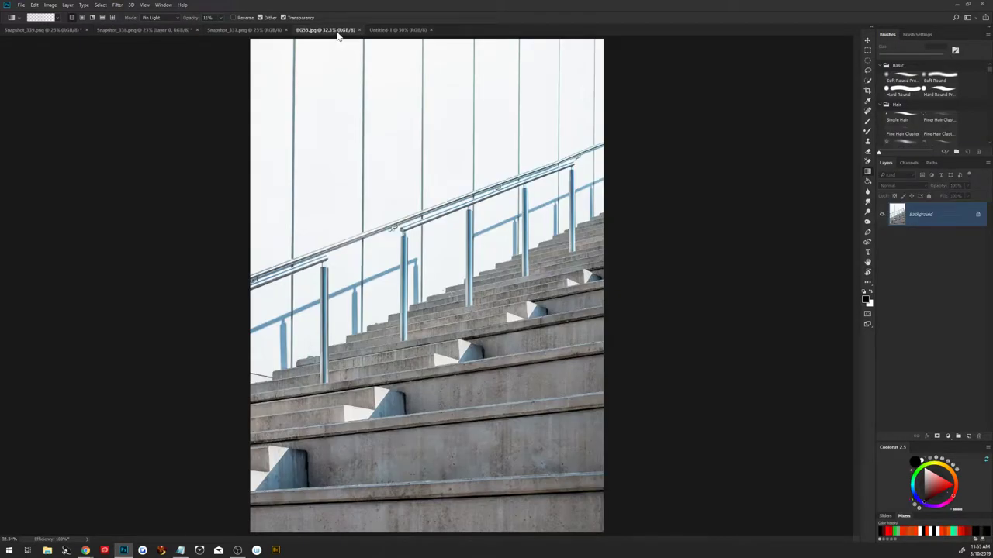
key(ctrl+v)
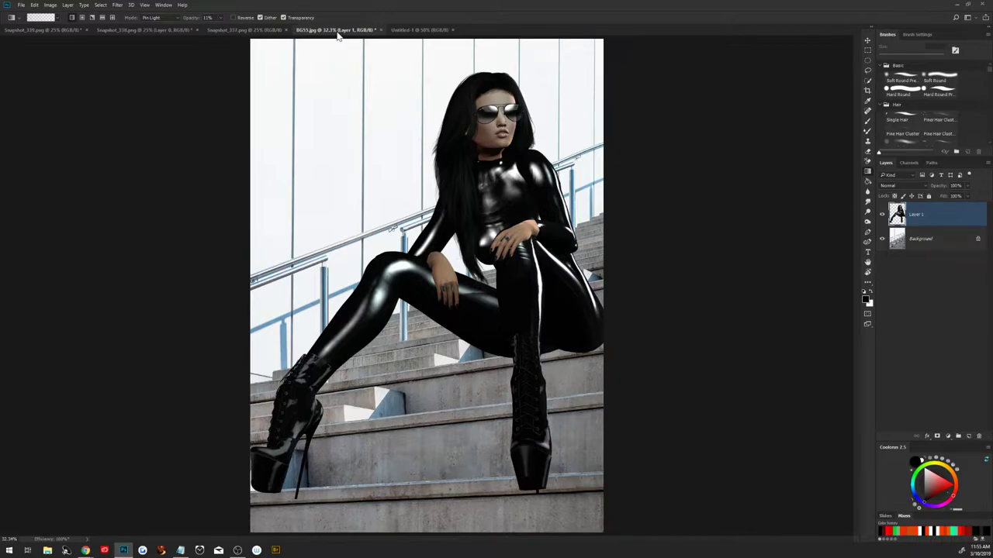
click(931, 242)
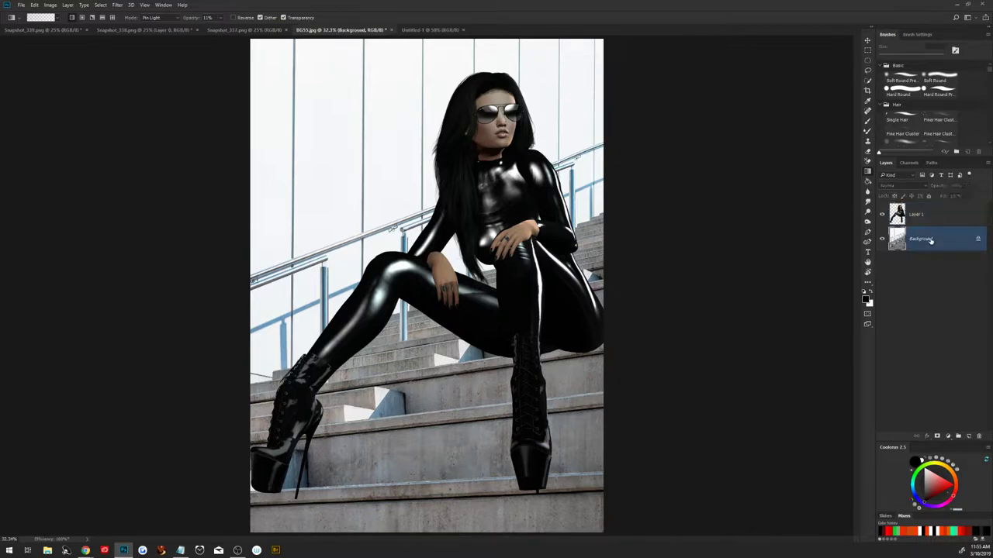
click(928, 220)
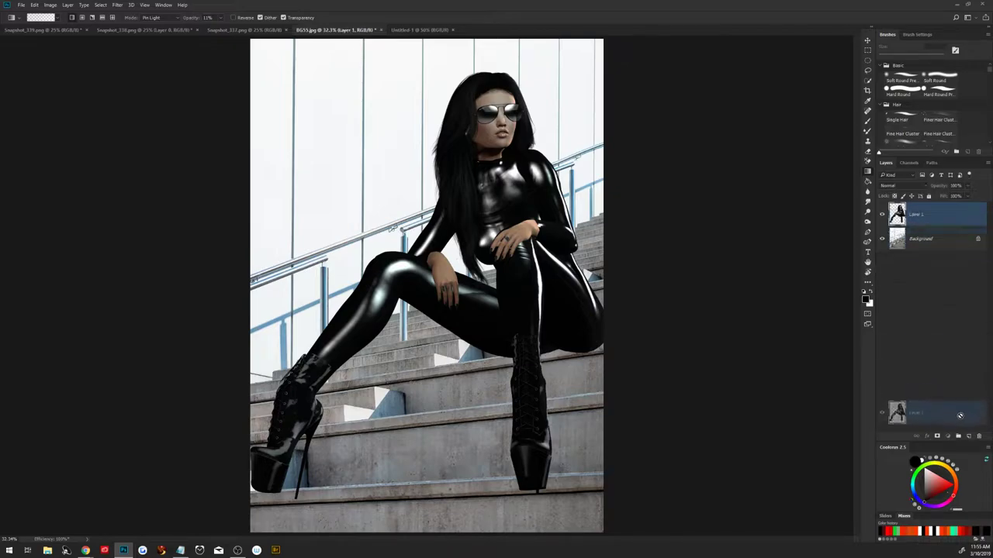
drag(928, 218, 968, 436)
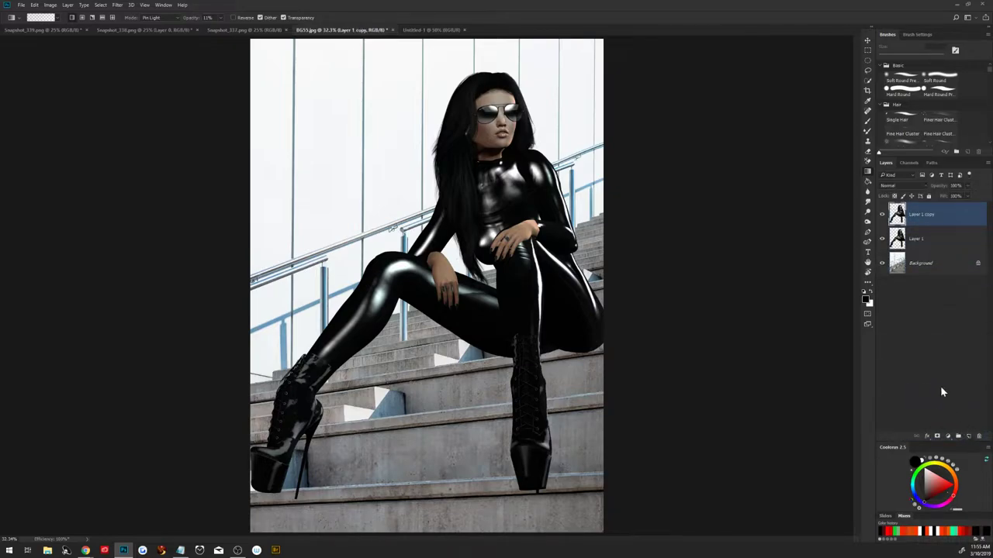
click(912, 242)
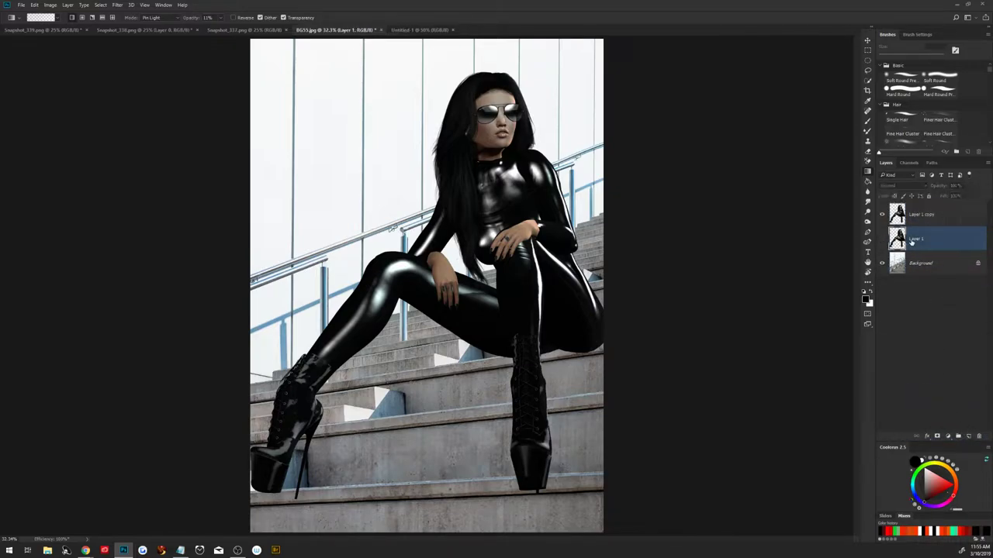
key(ctrl+g)
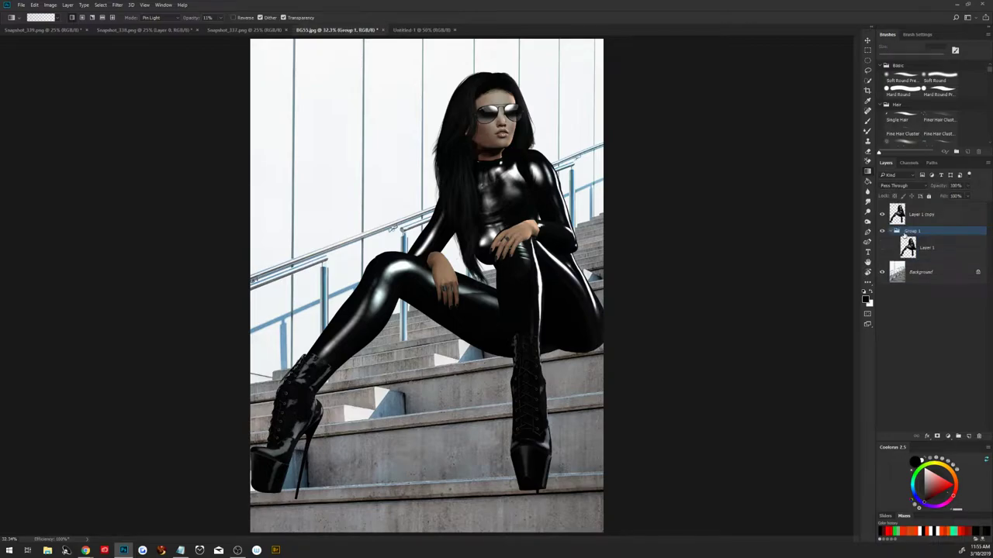
Convert Layer 1 copy into a smart object.
click(918, 218)
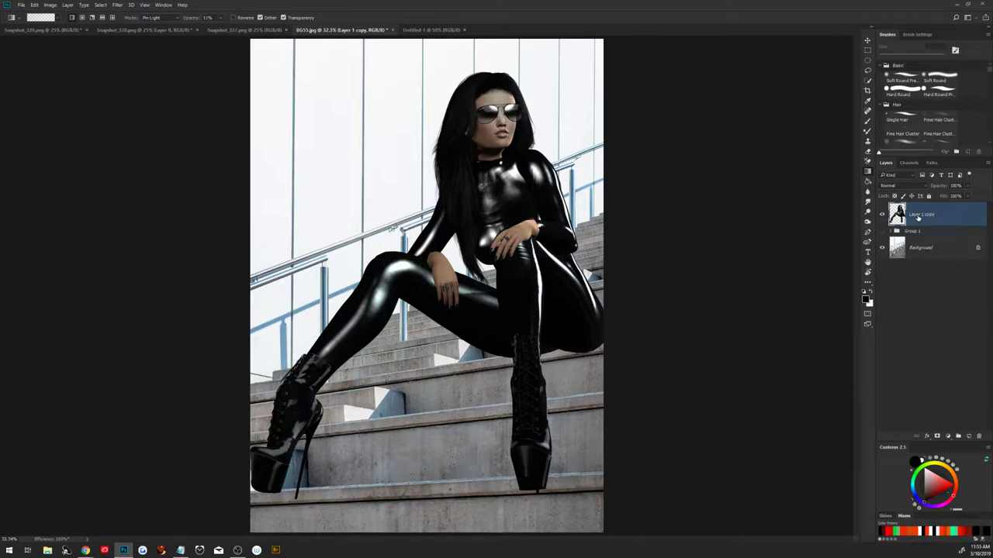
right_click(918, 217)
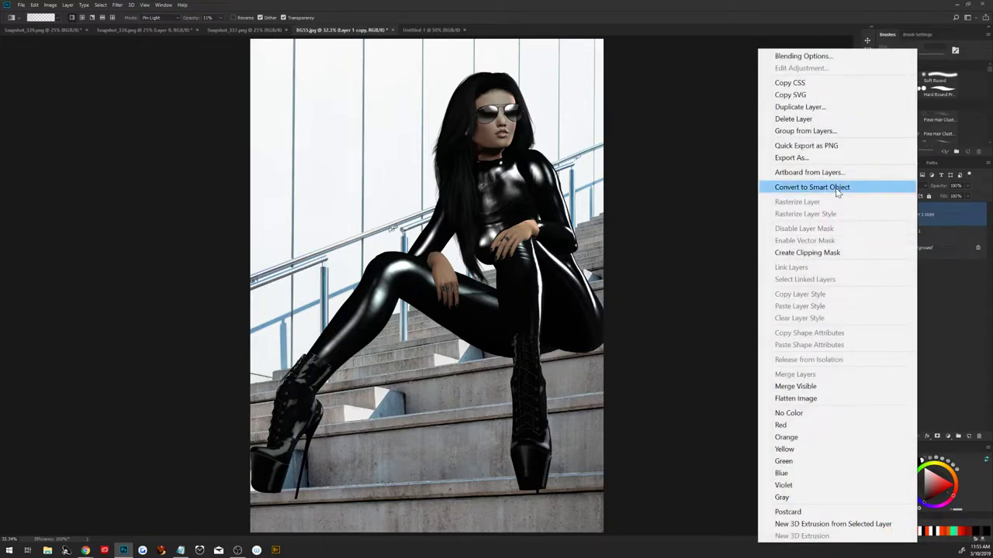
click(838, 190)
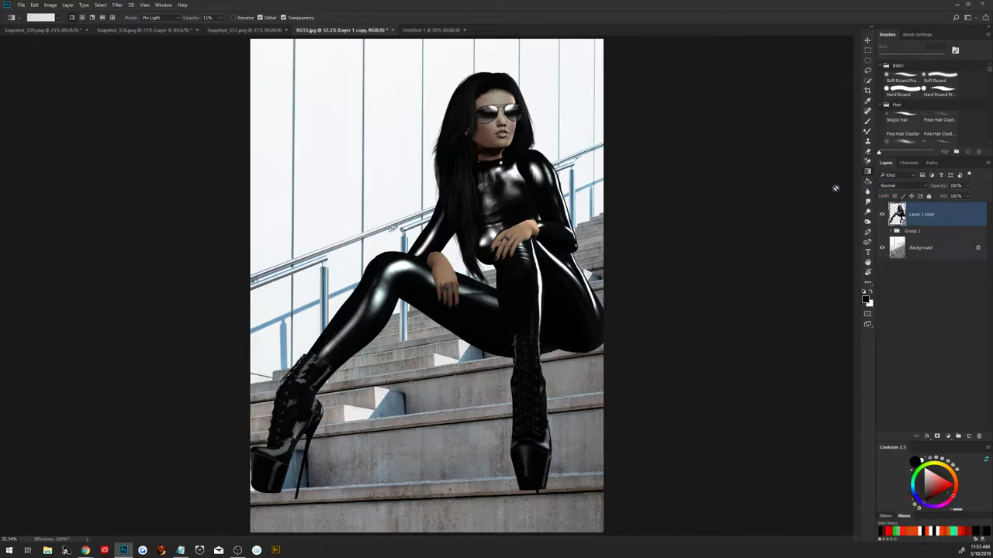
right_click(881, 203)
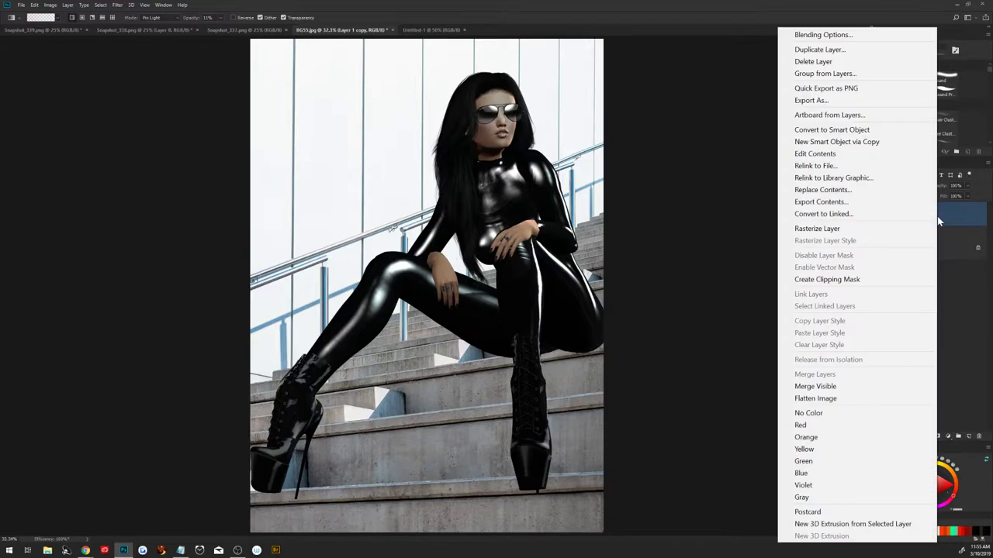
click(878, 230)
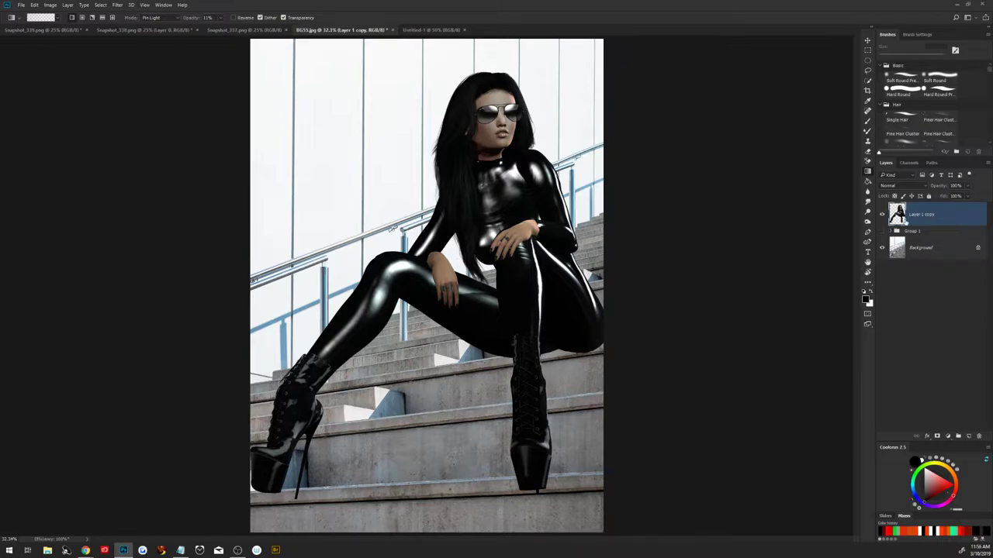
right_click(906, 221)
click(812, 187)
key(ctrl+t)
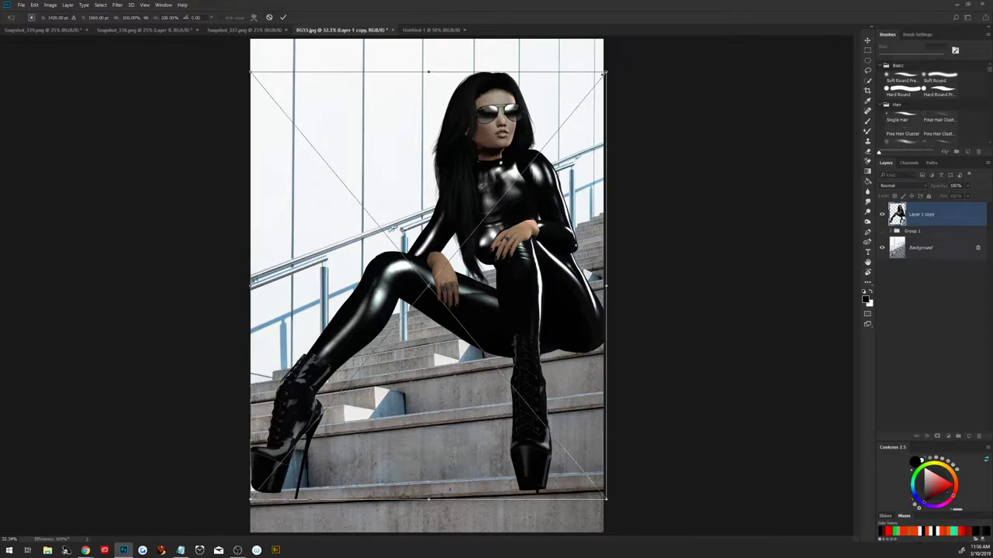
mouse_move(606, 71)
mouse_down()
mouse_move(559, 121)
mouse_move(558, 137)
mouse_up()
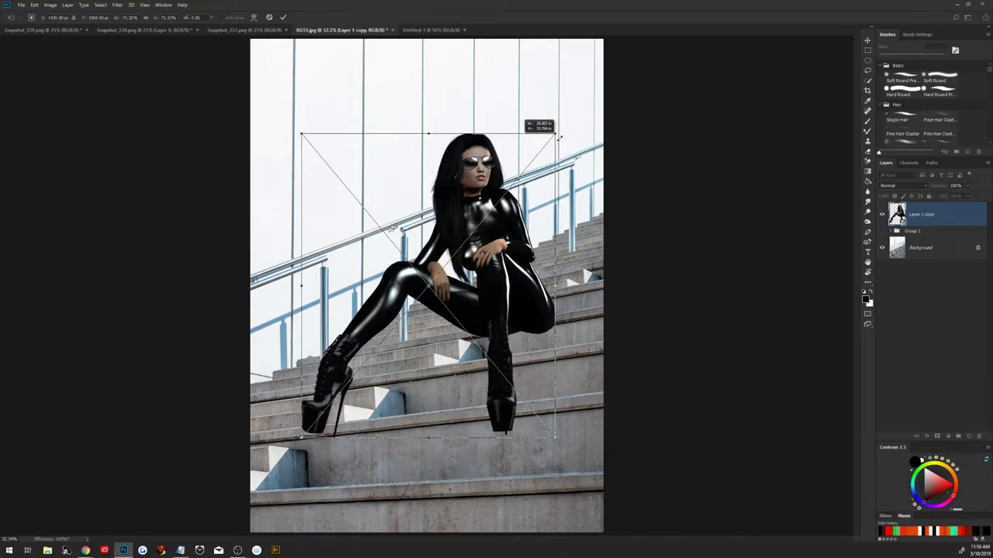
mouse_move(483, 248)
mouse_down()
mouse_move(491, 319)
mouse_move(497, 295)
mouse_up()
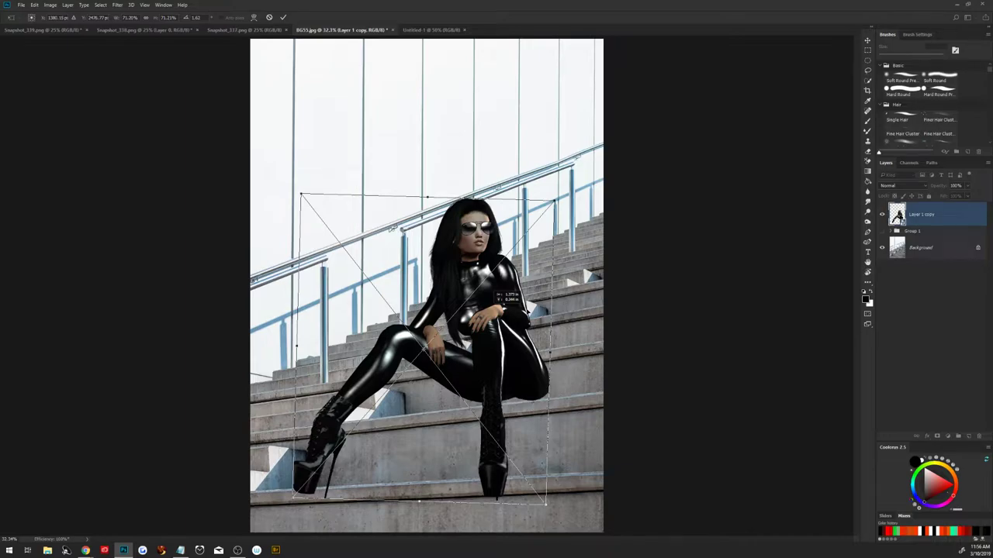
drag(497, 295, 498, 293)
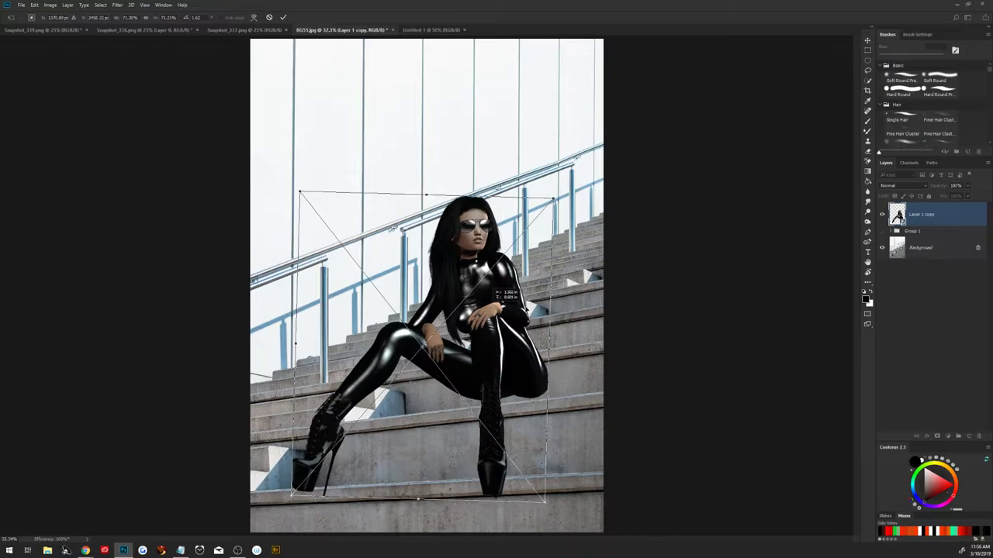
click(283, 17)
key(ctrl+z)
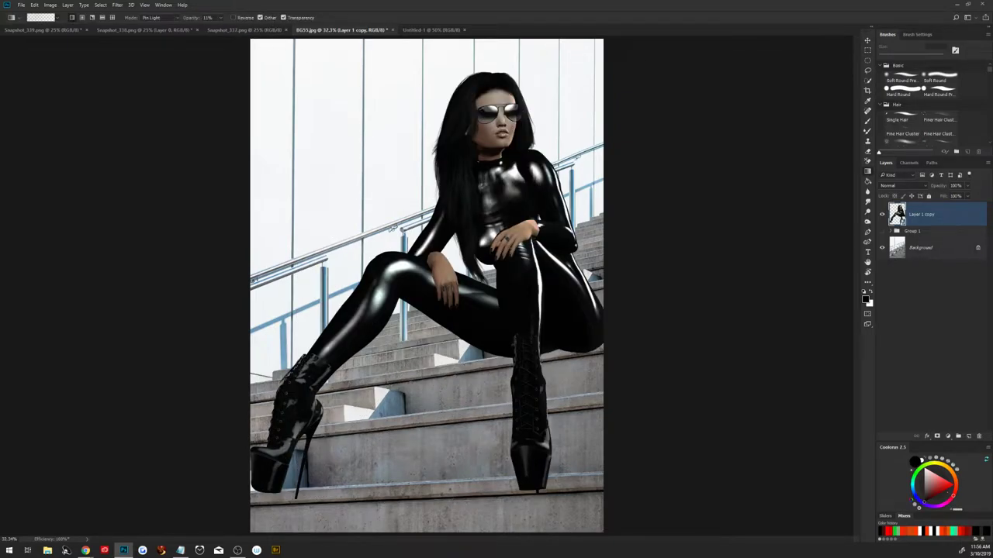
Start duplicating the stair Background layer, then close the Duplicate Layer dialog.
click(86, 549)
click(917, 252)
click(918, 252)
right_click(919, 251)
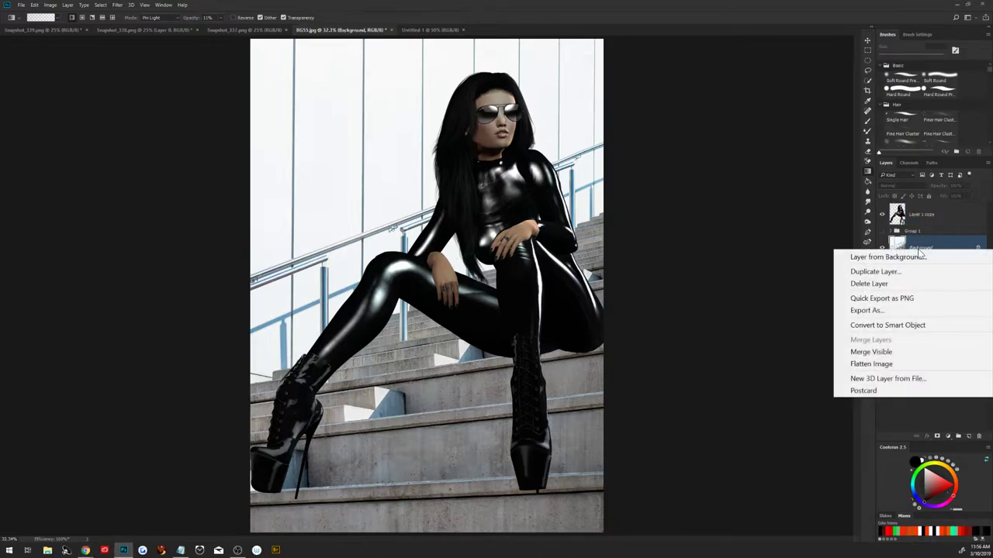
click(907, 278)
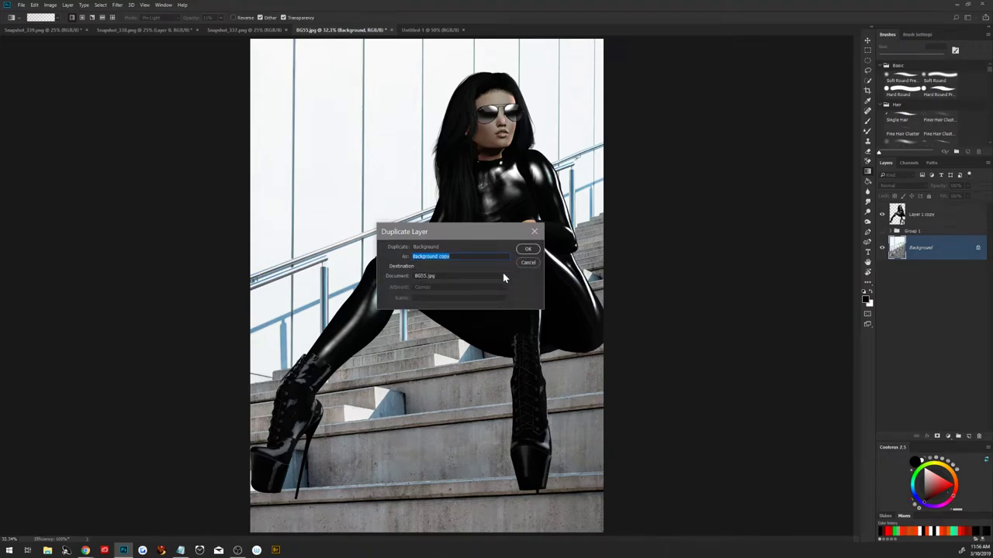
click(528, 263)
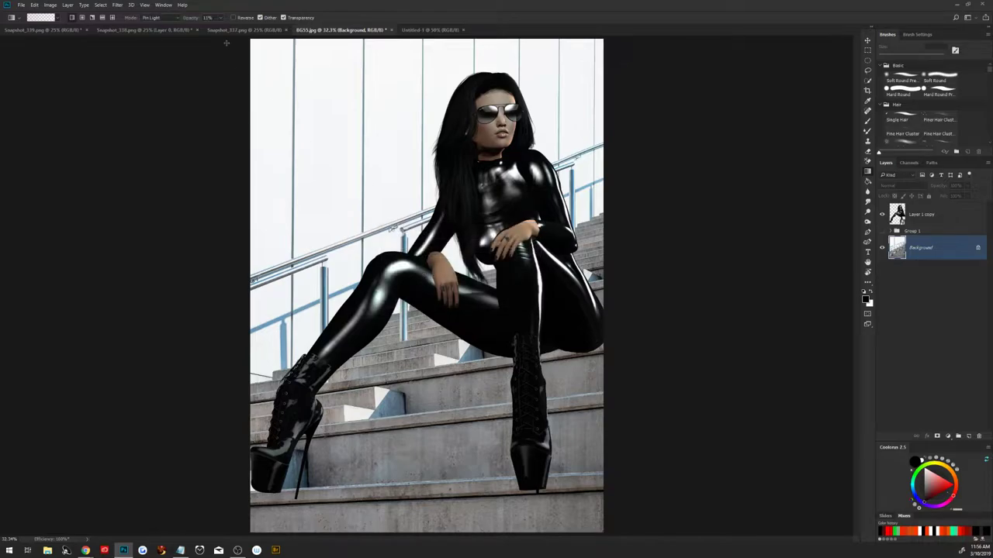
Rotate the blank Untitled-1 canvas 90° clockwise to portrait.
click(425, 31)
click(50, 5)
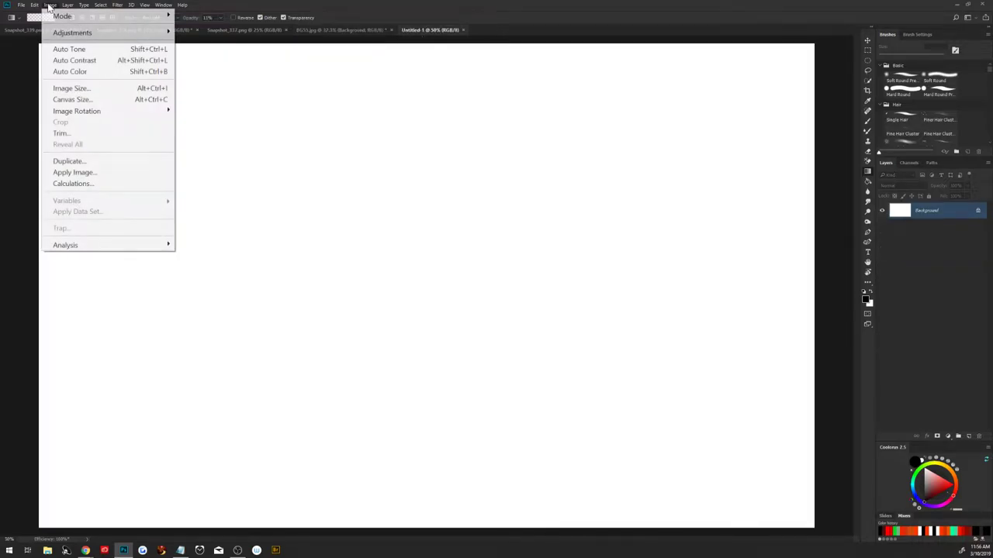
mouse_move(76, 110)
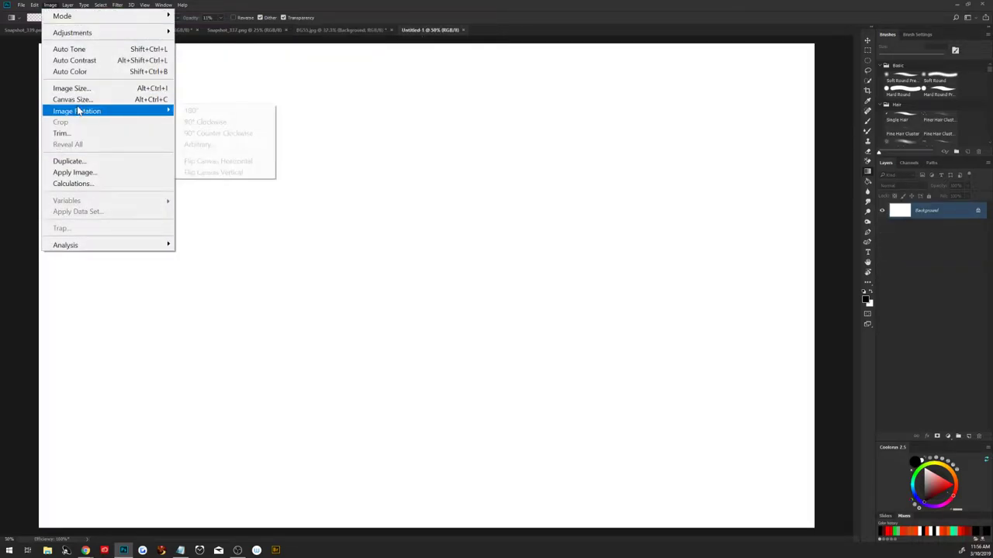
click(208, 124)
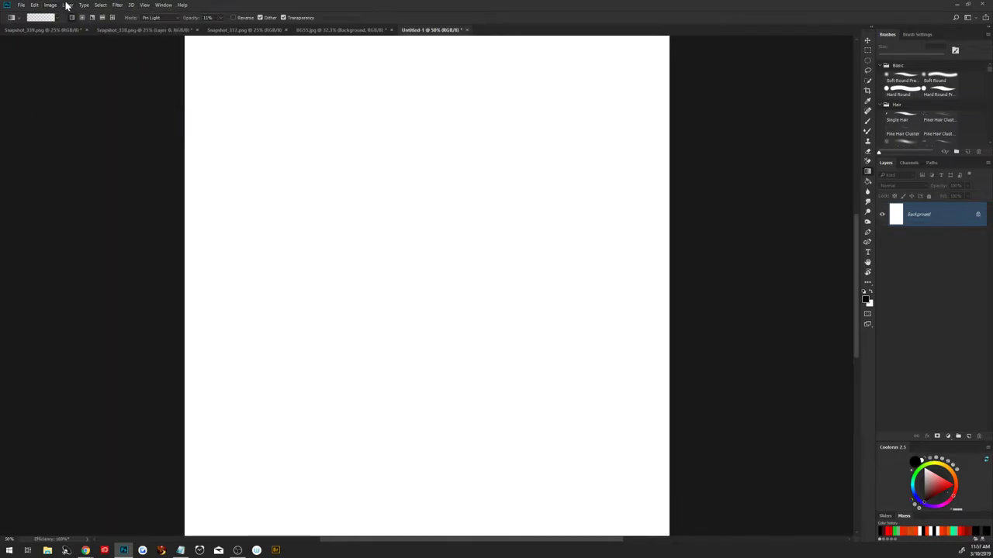
Duplicate the Background and Layer 1 copy layers into Untitled-1 and view that document.
click(305, 31)
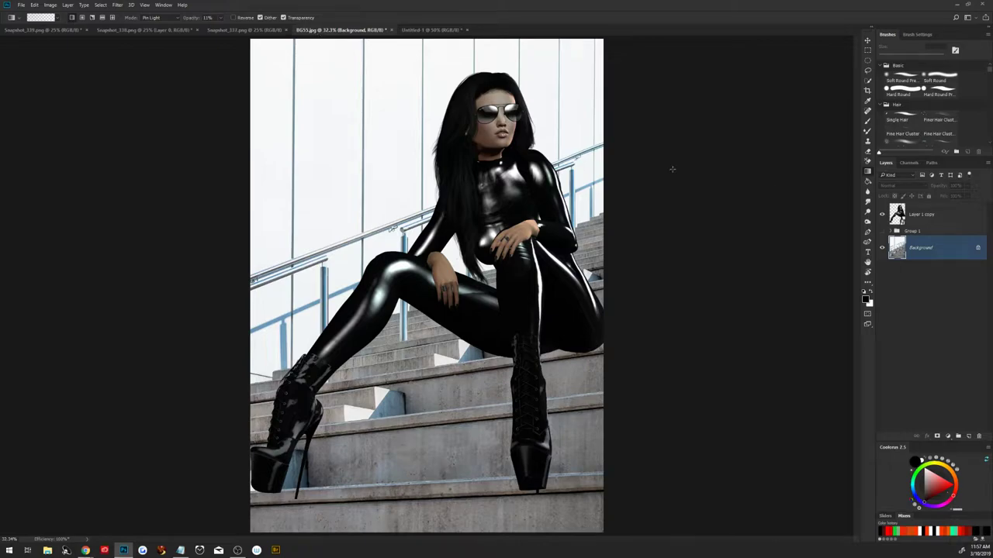
right_click(944, 245)
click(949, 220)
shift+click(949, 220)
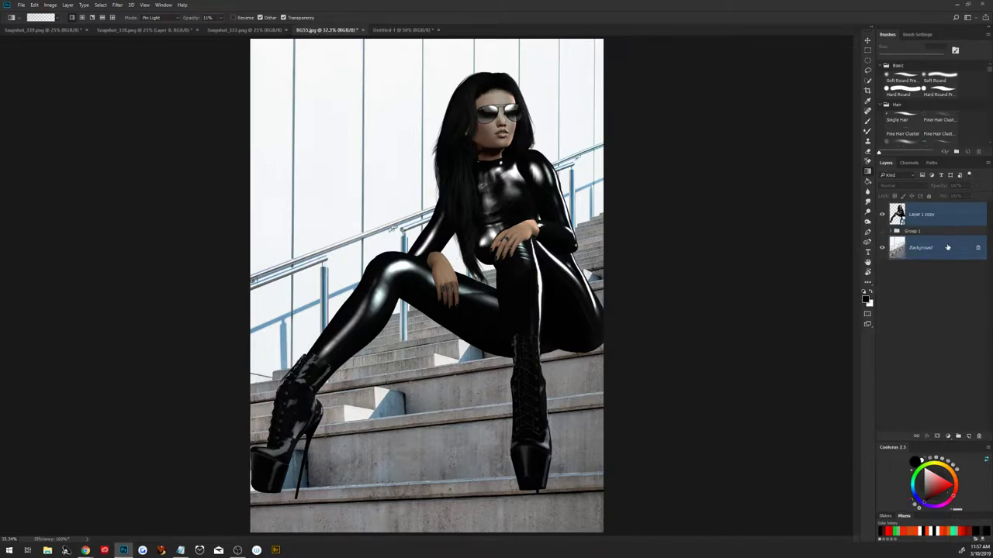
right_click(948, 246)
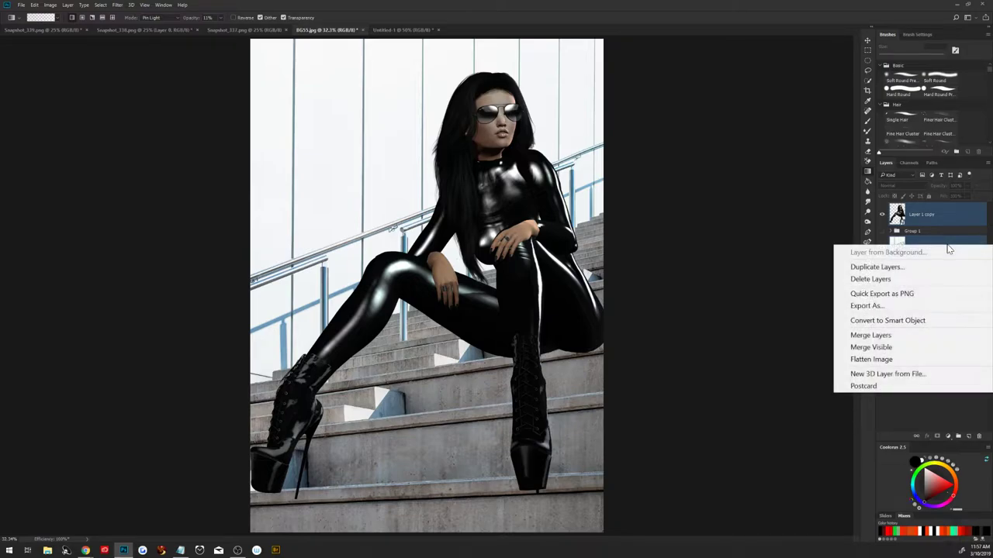
click(877, 266)
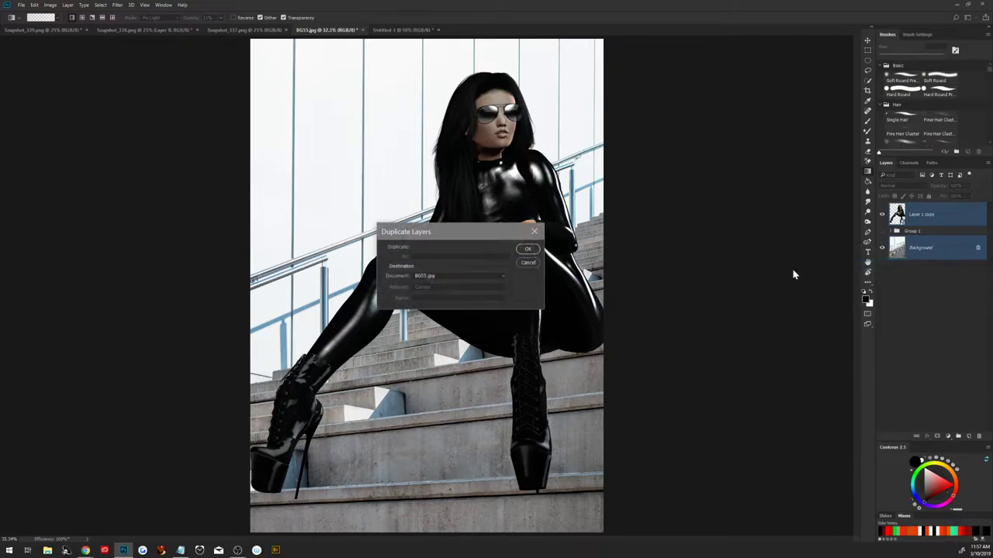
click(448, 276)
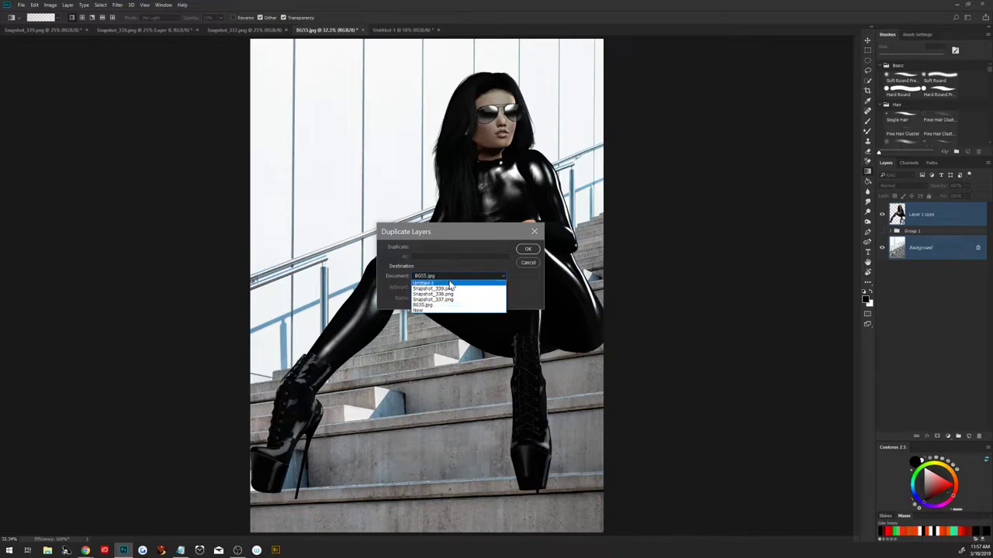
click(442, 283)
click(528, 248)
click(402, 31)
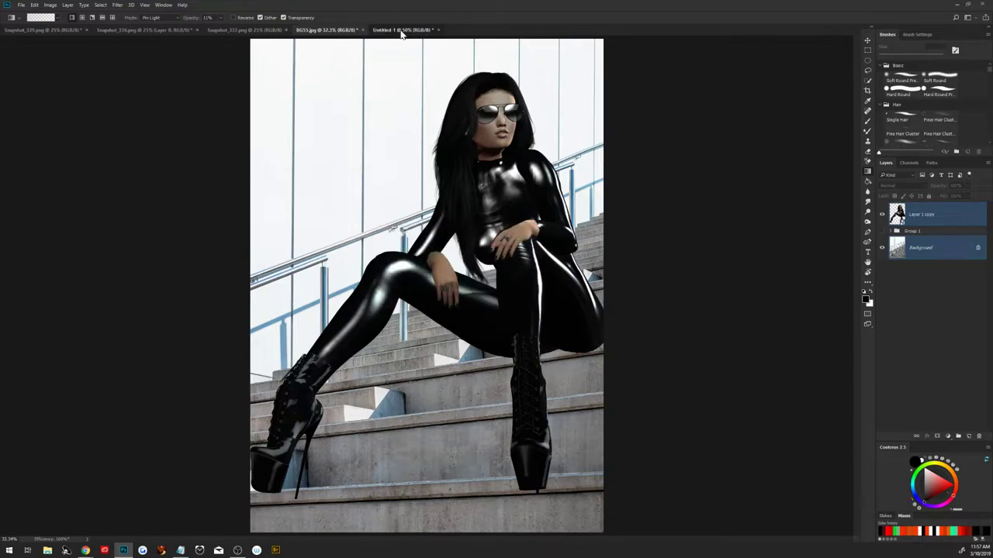
Convert the Background copy layer into a smart object.
scroll(413, 200, down, 3)
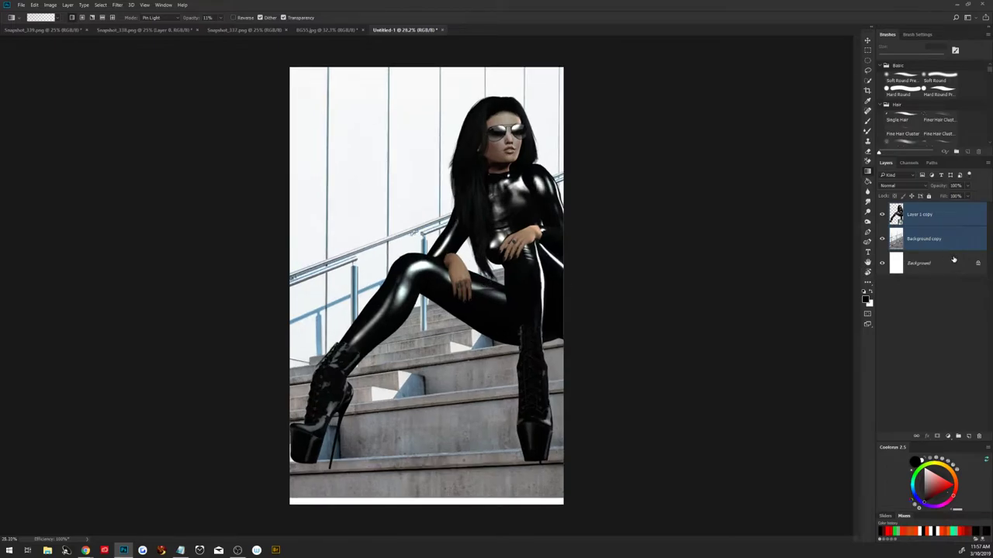
click(929, 247)
right_click(933, 253)
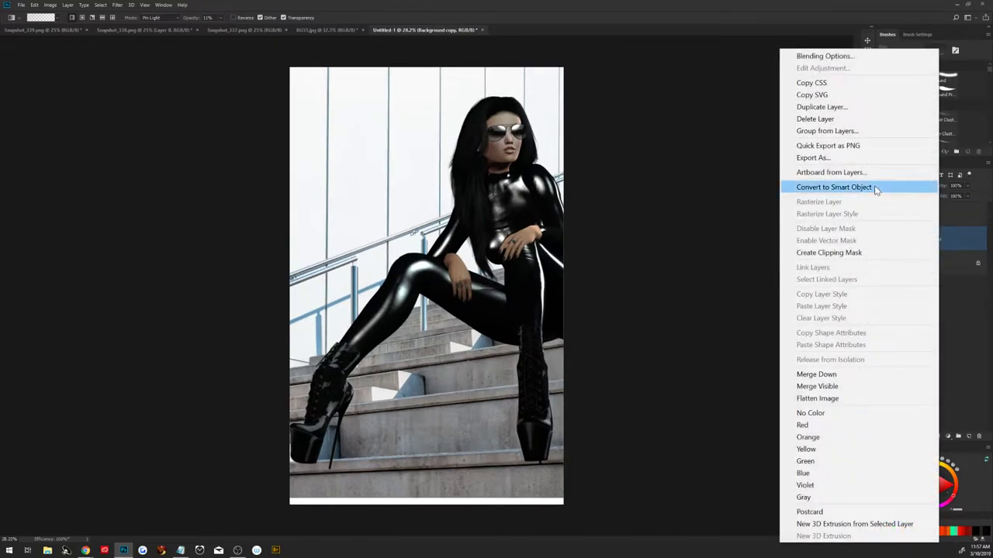
click(822, 187)
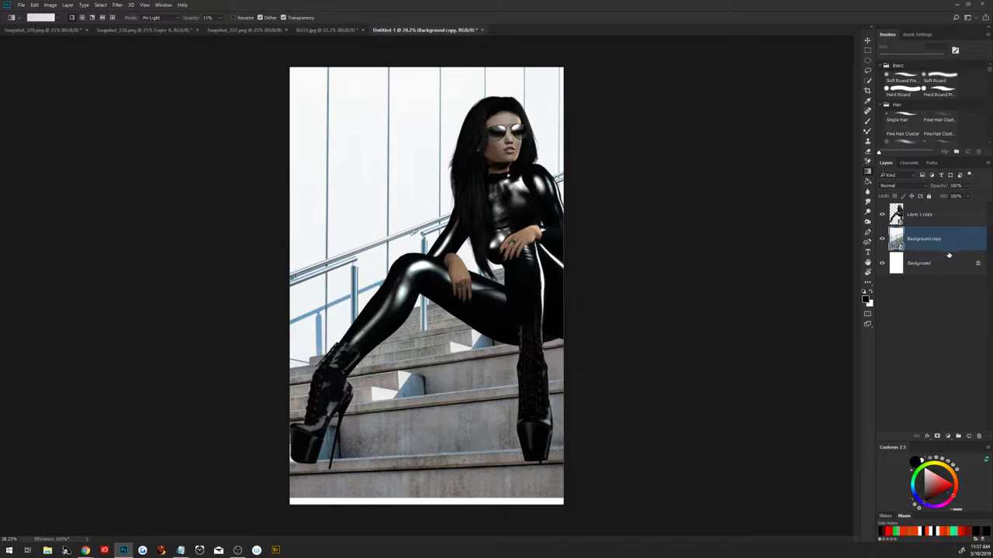
Scale and reposition the stair background to fill the portrait canvas.
key(ctrl+t)
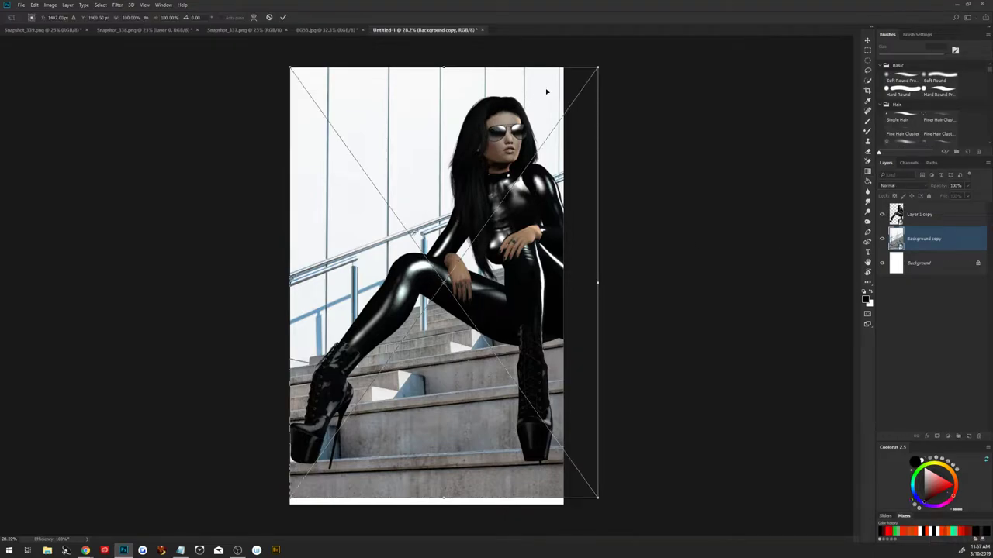
drag(598, 68, 649, 31)
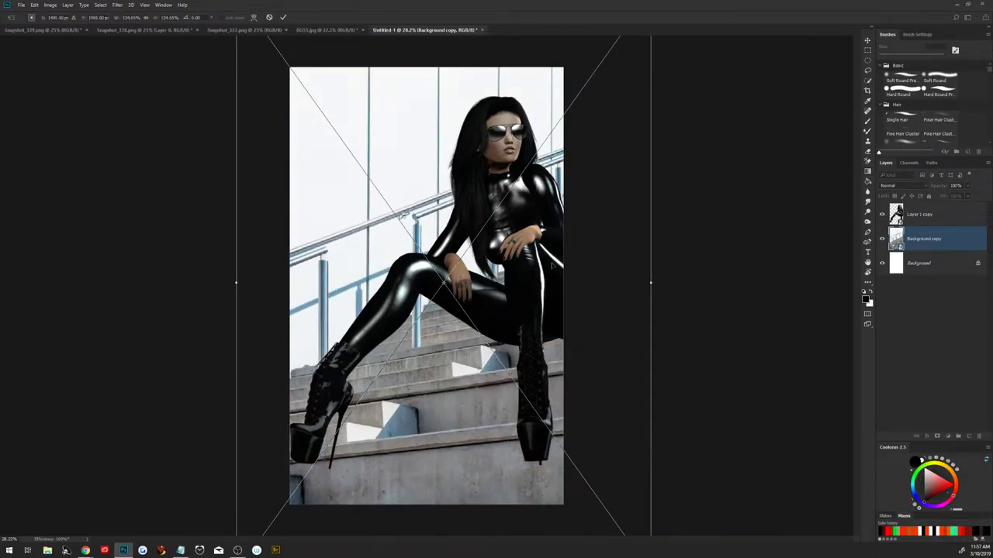
mouse_move(553, 266)
mouse_down()
mouse_move(554, 250)
mouse_move(593, 244)
mouse_up()
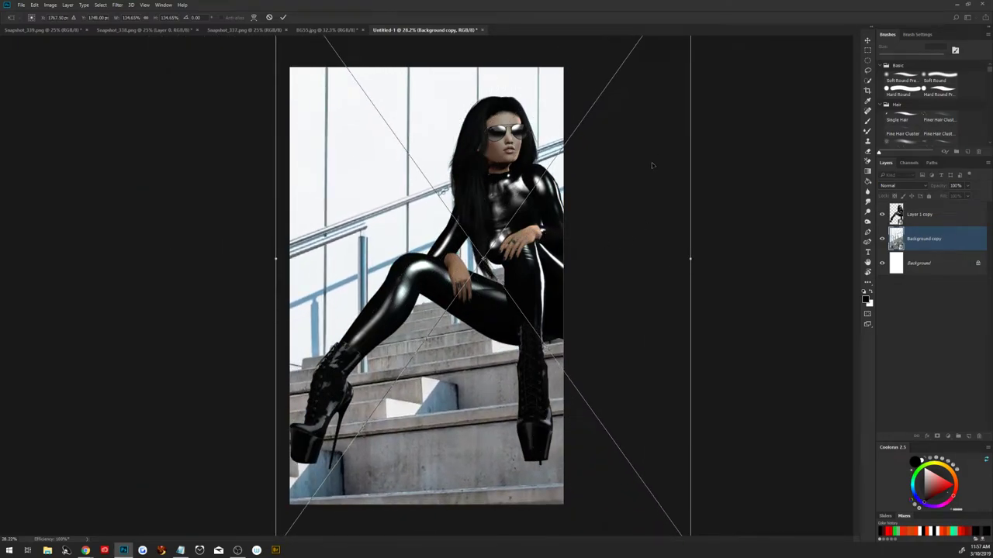
scroll(613, 224, down, 2)
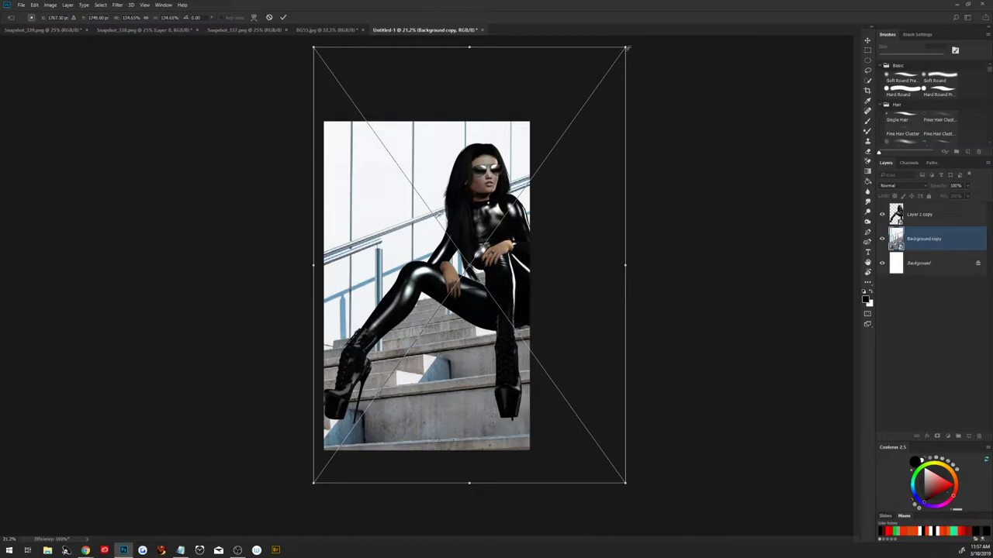
drag(625, 48, 608, 72)
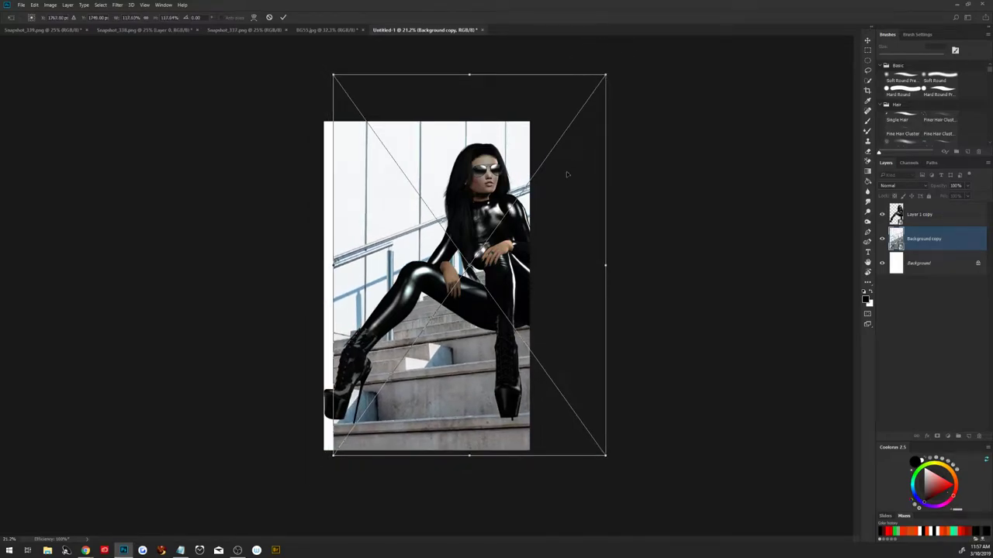
drag(566, 172, 545, 188)
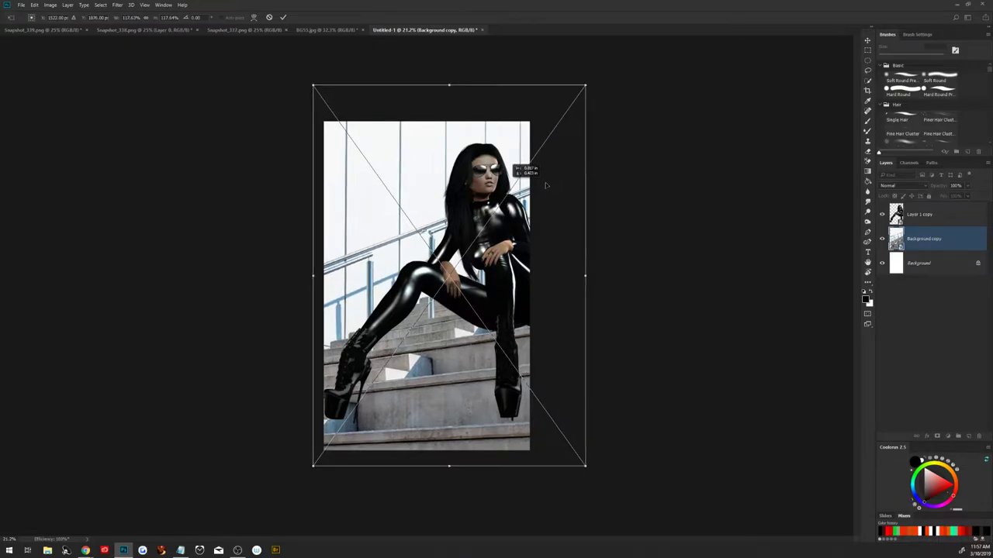
drag(545, 188, 540, 175)
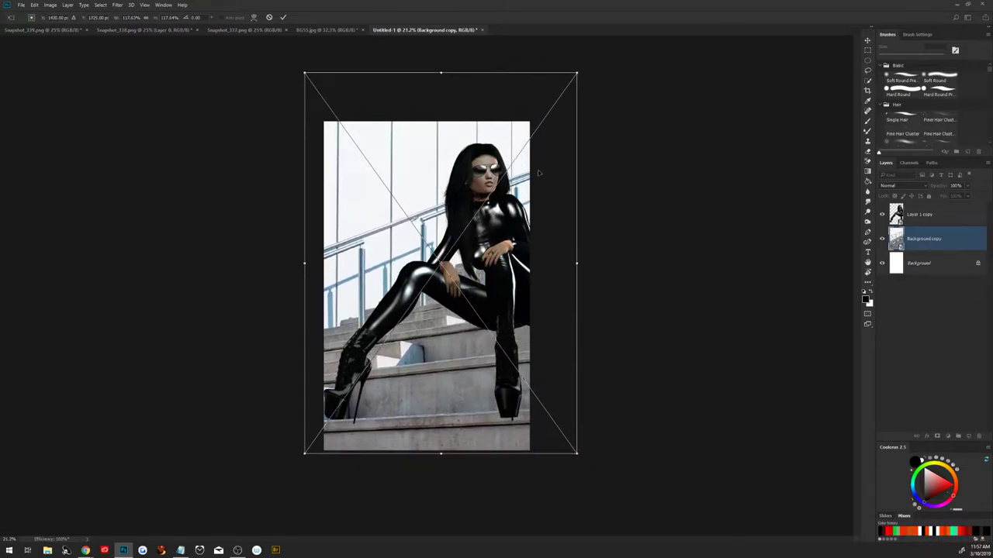
click(283, 17)
key(g)
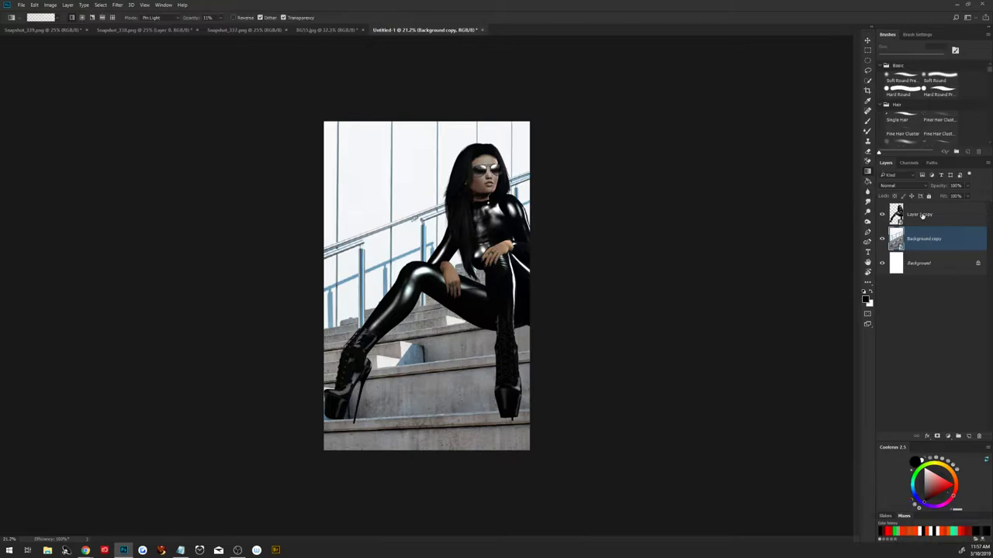
click(923, 215)
key(ctrl+plus)
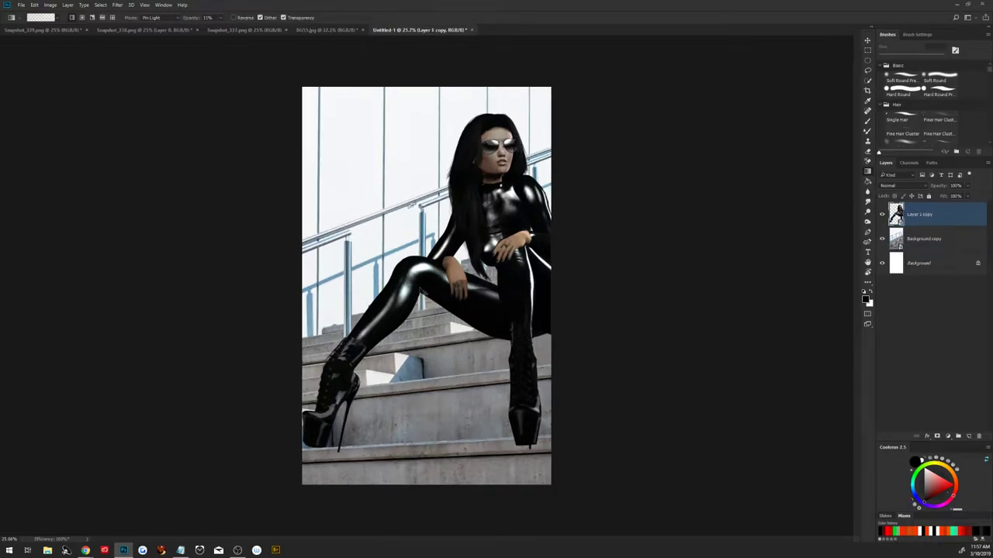
Scale Layer 1 copy down and move the figure lower onto the stairs.
key(ctrl+t)
drag(583, 114, 559, 136)
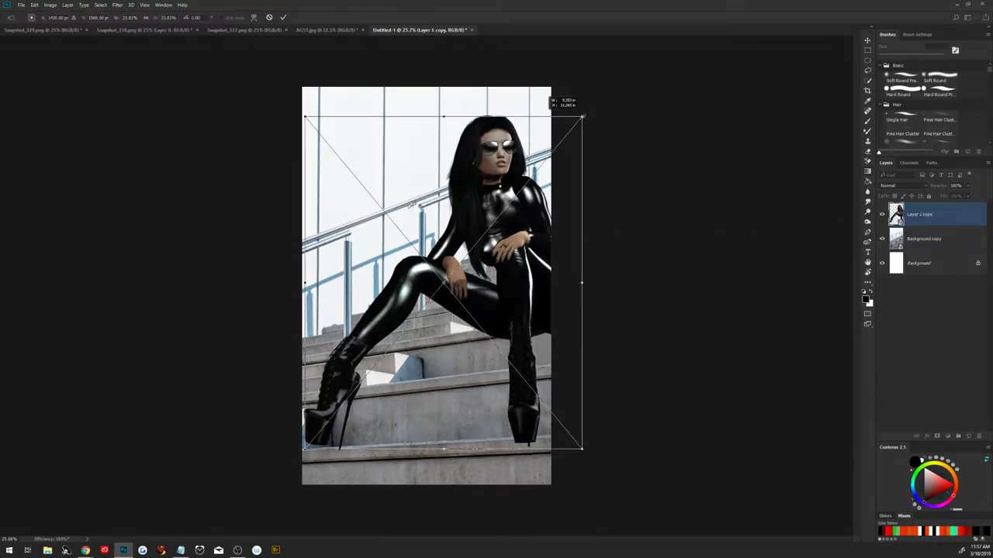
drag(527, 218, 509, 268)
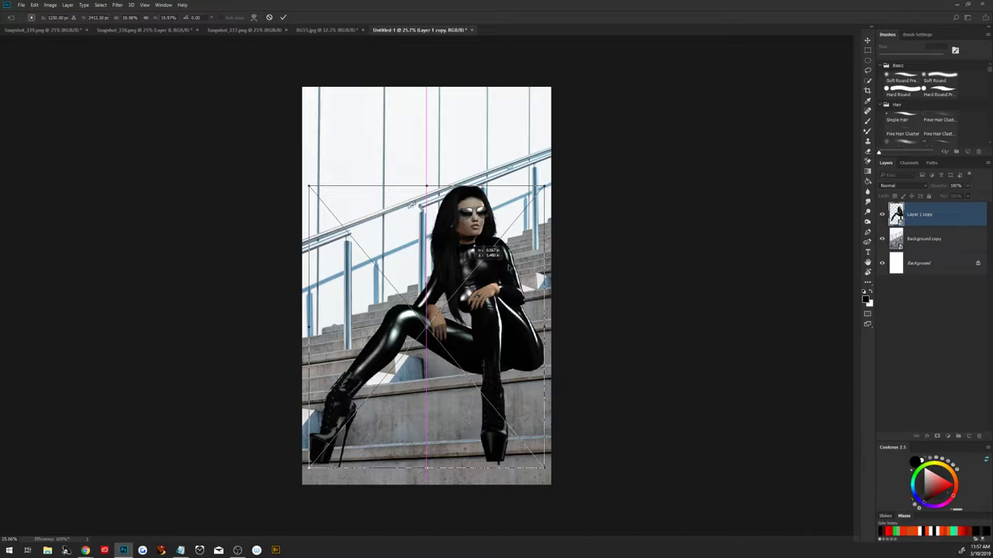
drag(508, 267, 508, 267)
drag(509, 268, 509, 268)
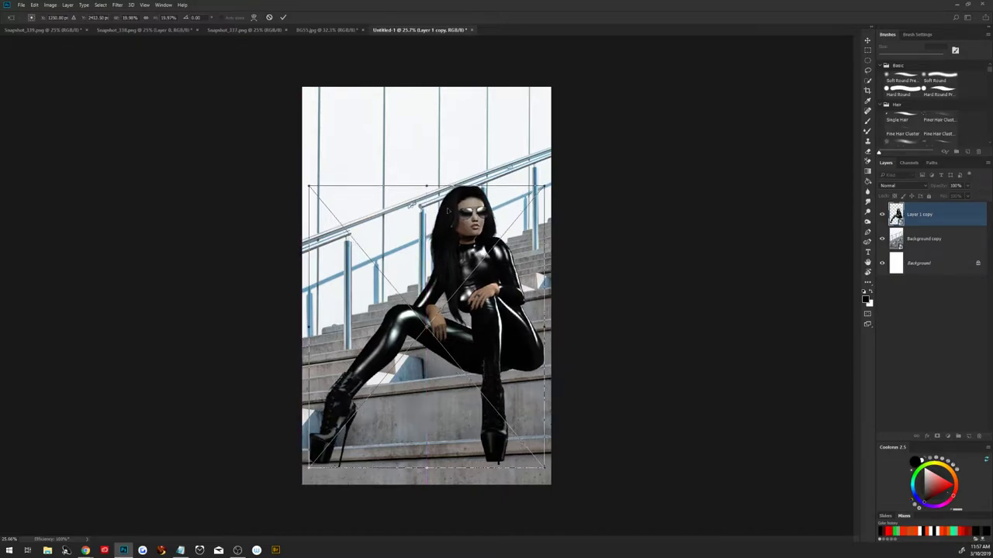
click(283, 17)
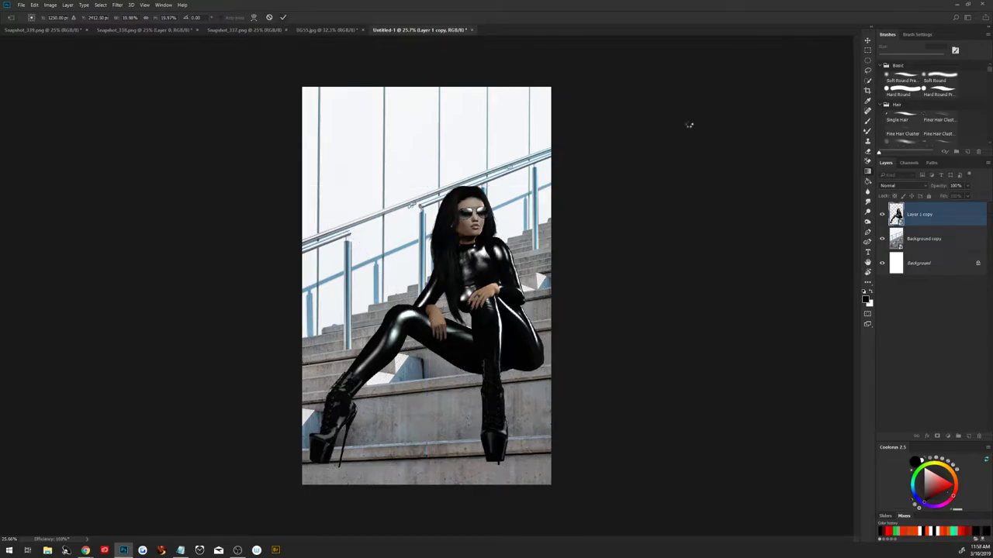
Enlarge the stair Background copy so it fills the frame.
click(935, 240)
key(ctrl+t)
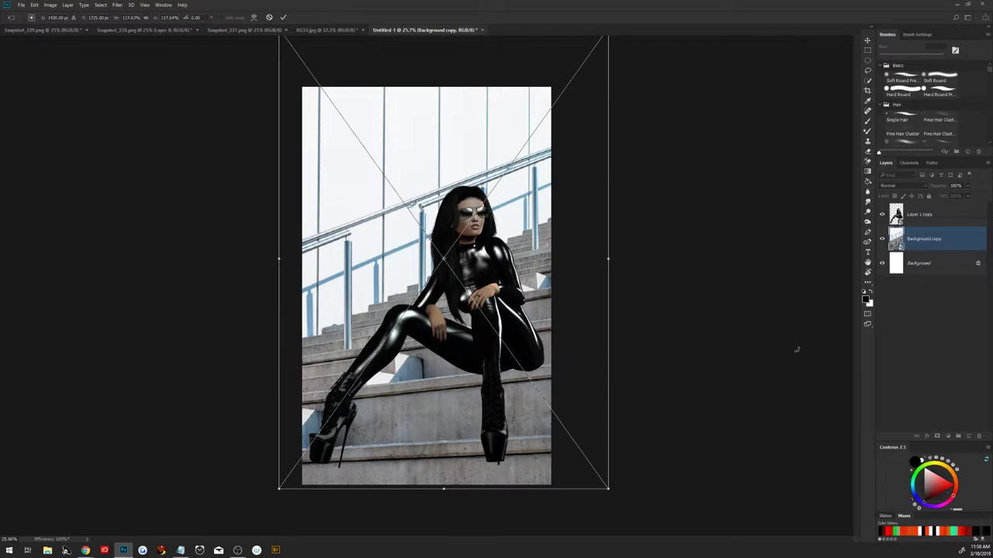
key(ctrl+0)
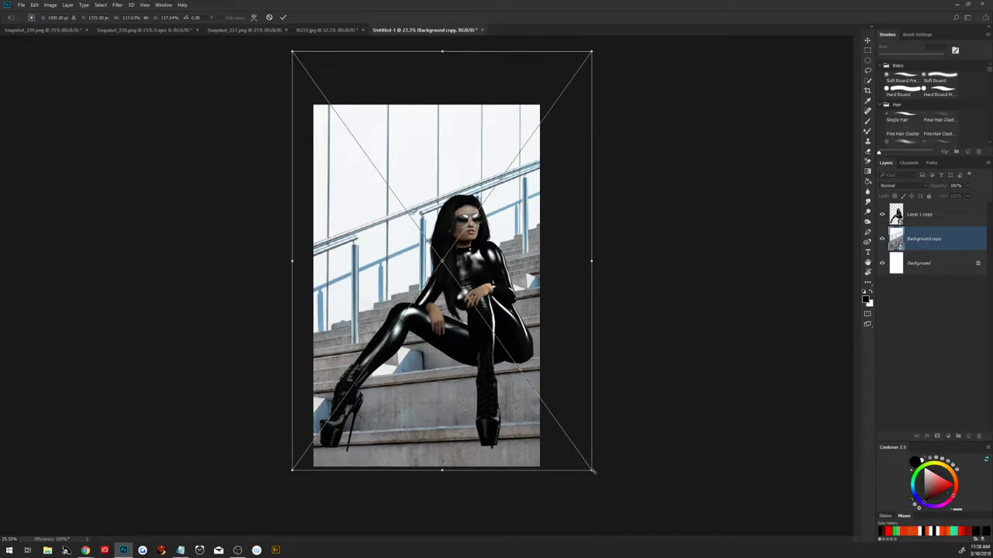
drag(592, 470, 575, 425)
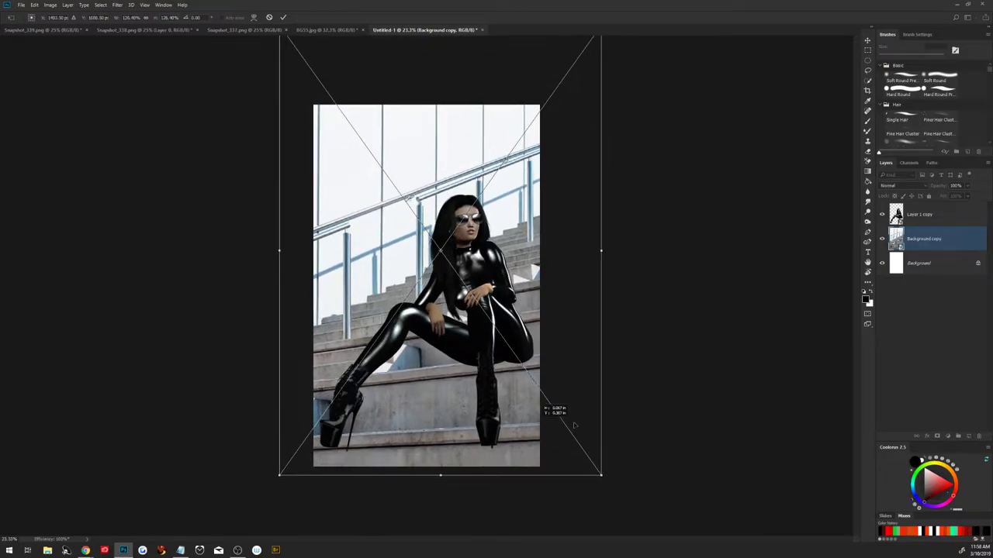
drag(575, 425, 577, 431)
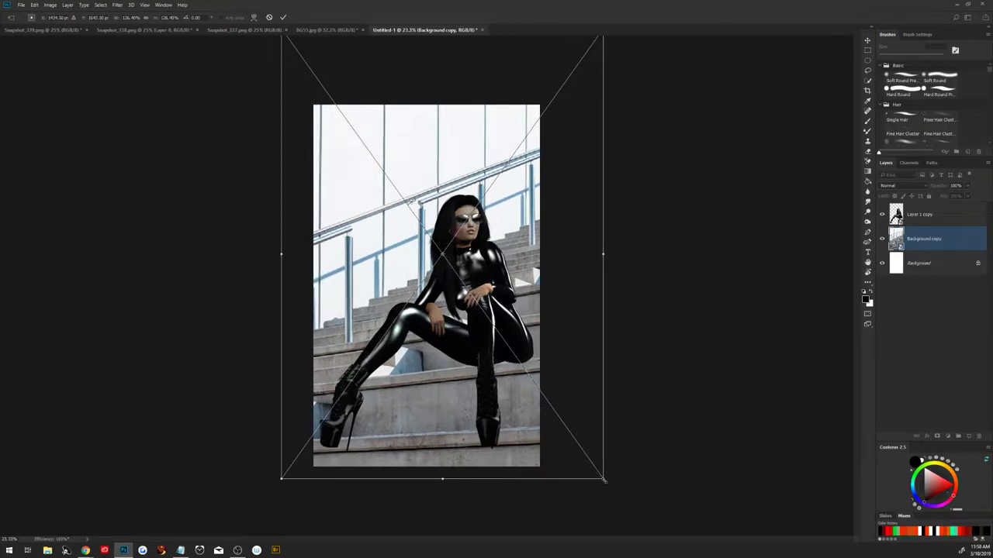
drag(604, 480, 589, 432)
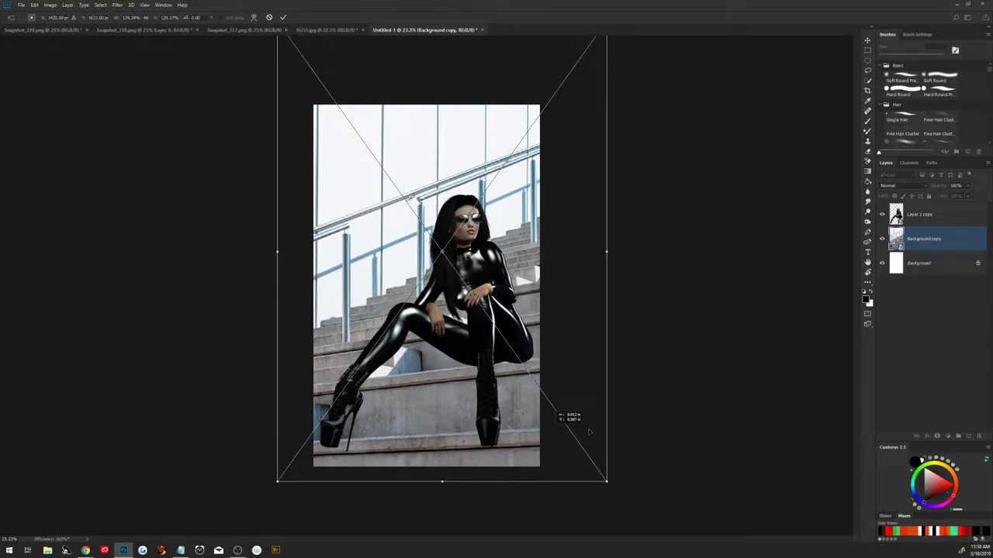
mouse_move(606, 482)
mouse_down()
mouse_move(621, 490)
mouse_move(599, 435)
mouse_move(587, 438)
mouse_up()
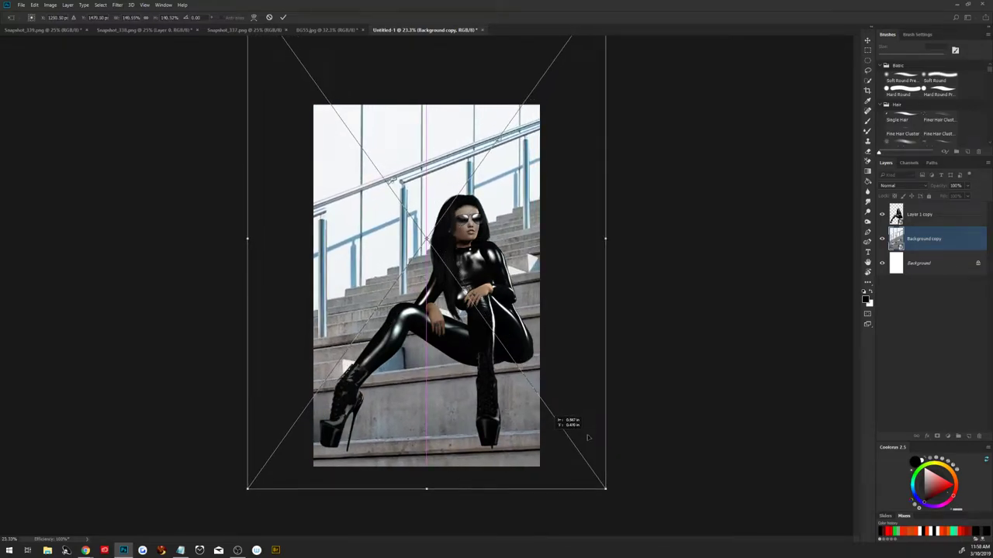
drag(587, 439, 589, 439)
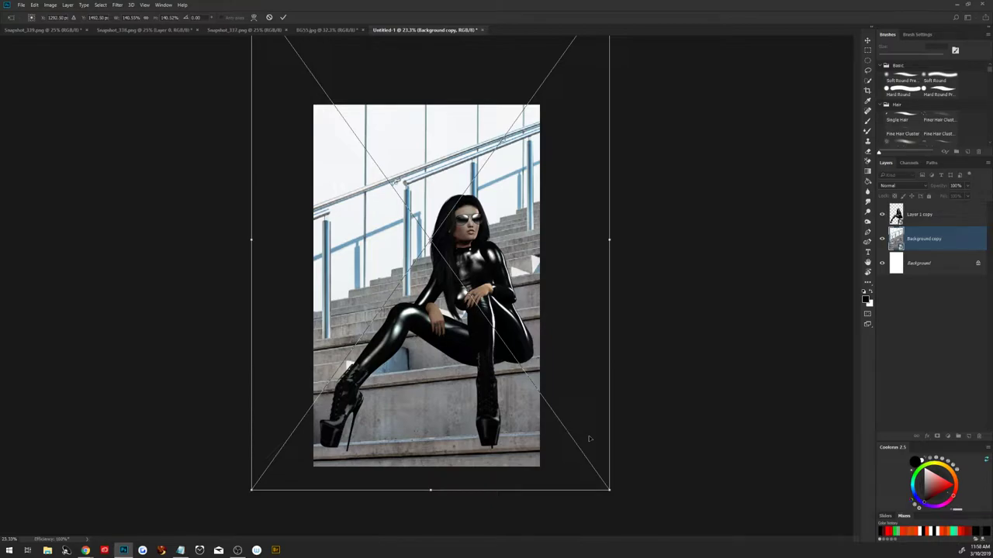
scroll(500, 386, up, 3)
scroll(481, 322, down, 2)
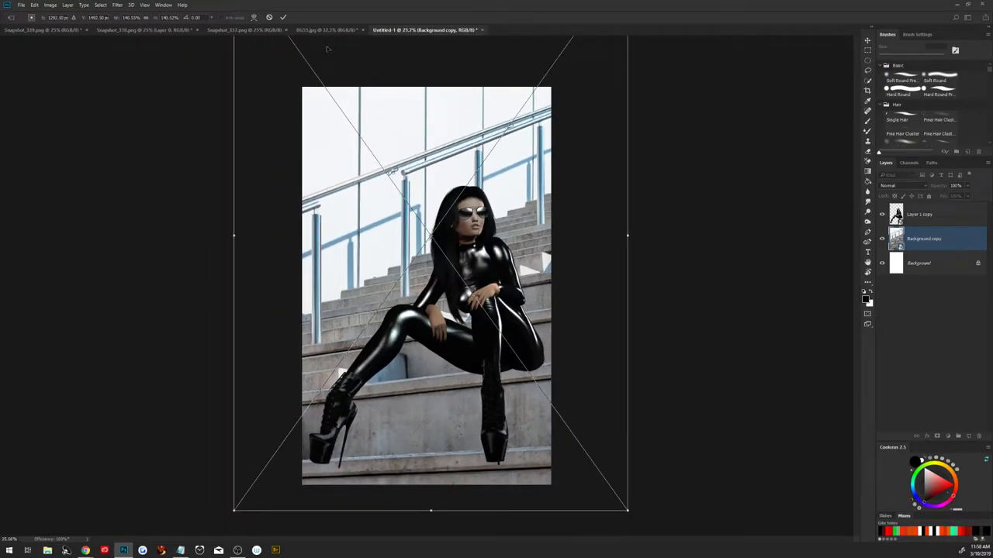
click(283, 17)
key(g)
scroll(390, 310, up, 2)
scroll(390, 311, down, 3)
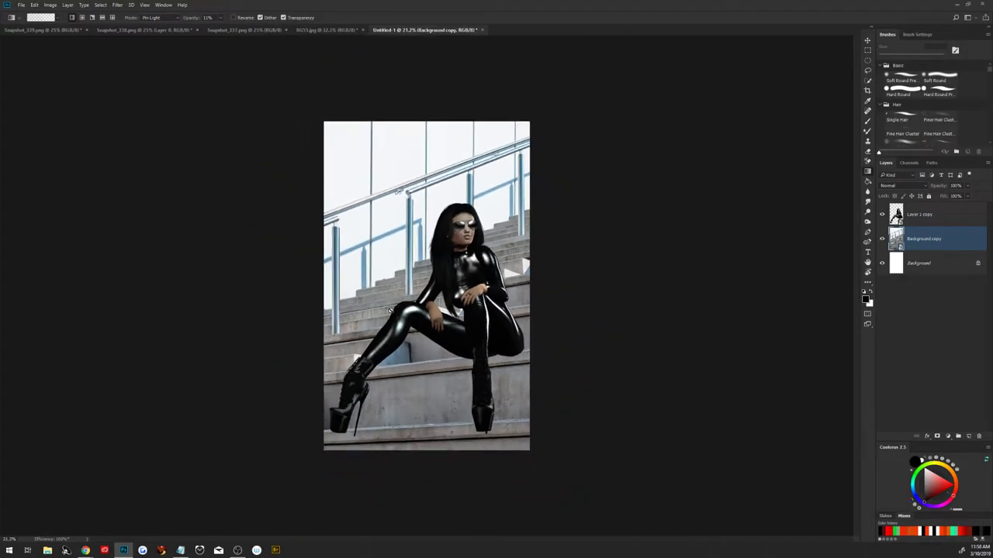
Squash the stair background vertically and commit the resize.
key(ctrl+t)
scroll(395, 387, down, 2)
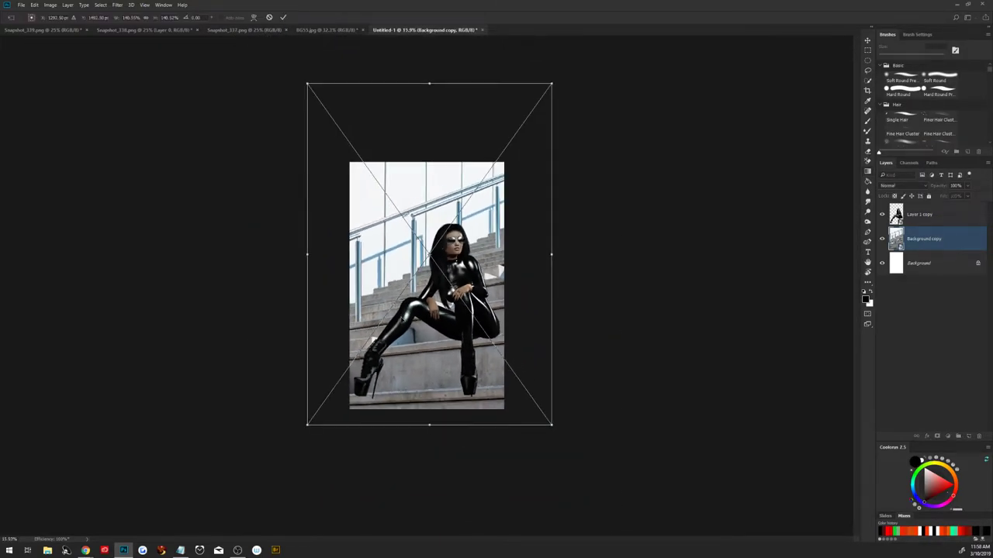
mouse_move(429, 82)
mouse_down()
mouse_move(426, 102)
mouse_move(423, 83)
mouse_up()
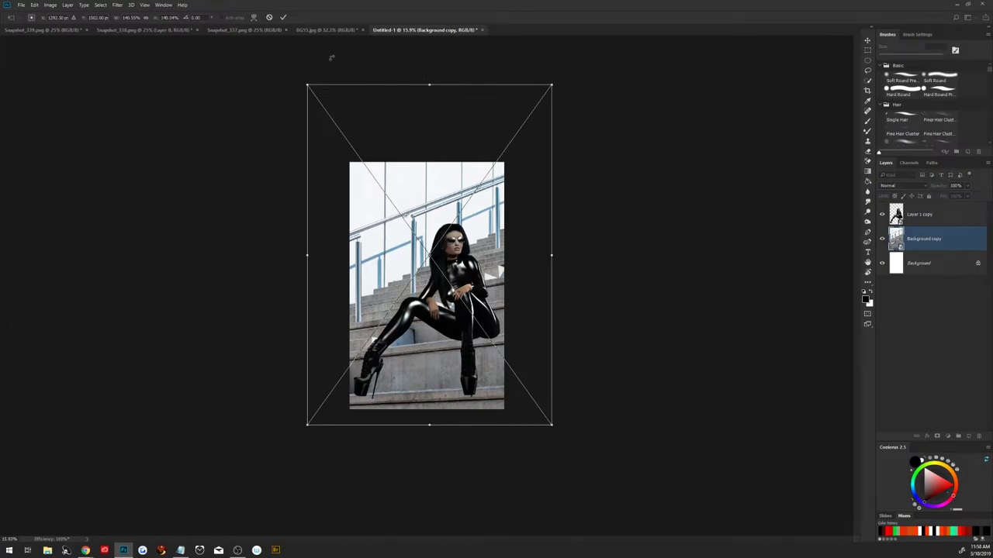
key(Return)
scroll(377, 362, up, 3)
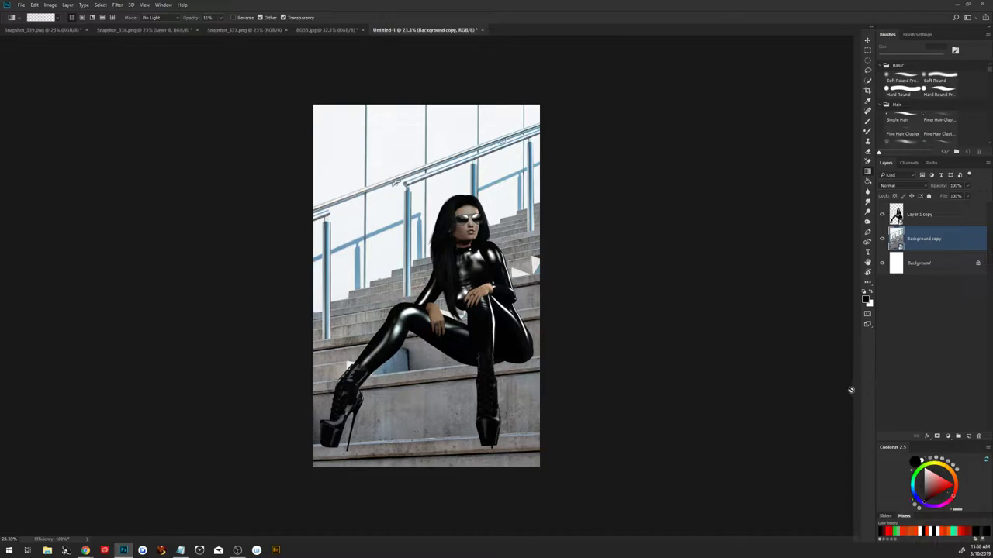
click(85, 550)
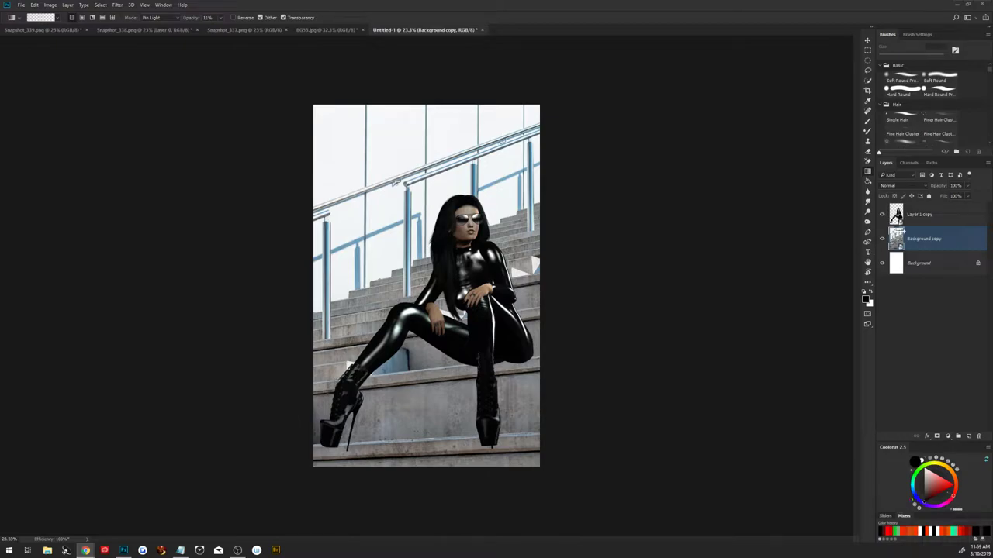
Rasterize Layer 1 copy, duplicate it, hide the original and lower the copy to 19% opacity.
click(945, 217)
right_click(946, 204)
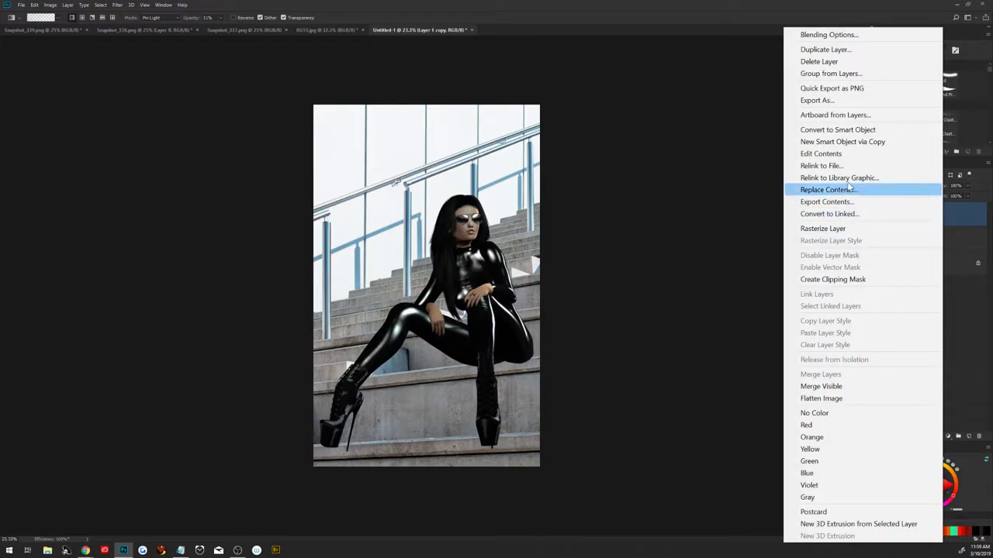
click(852, 230)
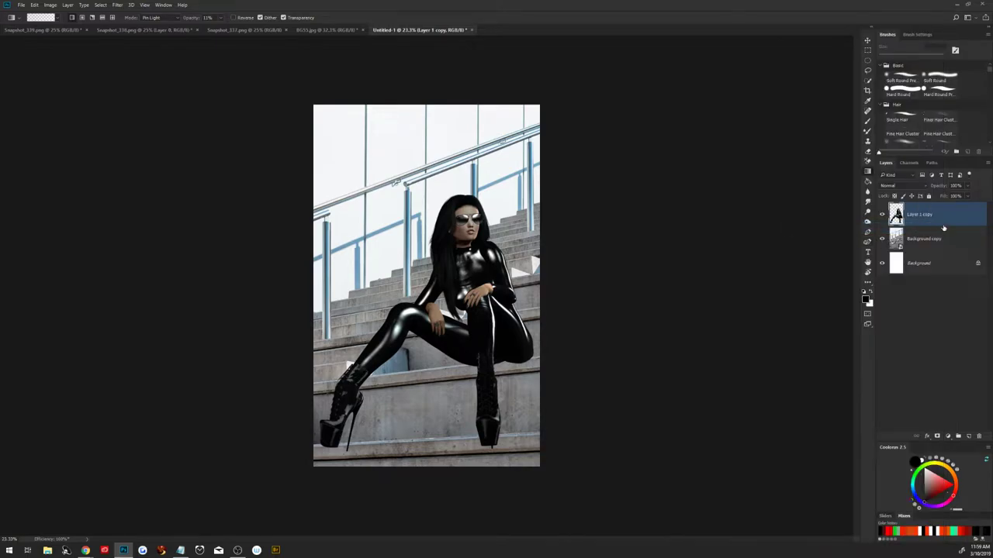
drag(943, 228, 968, 436)
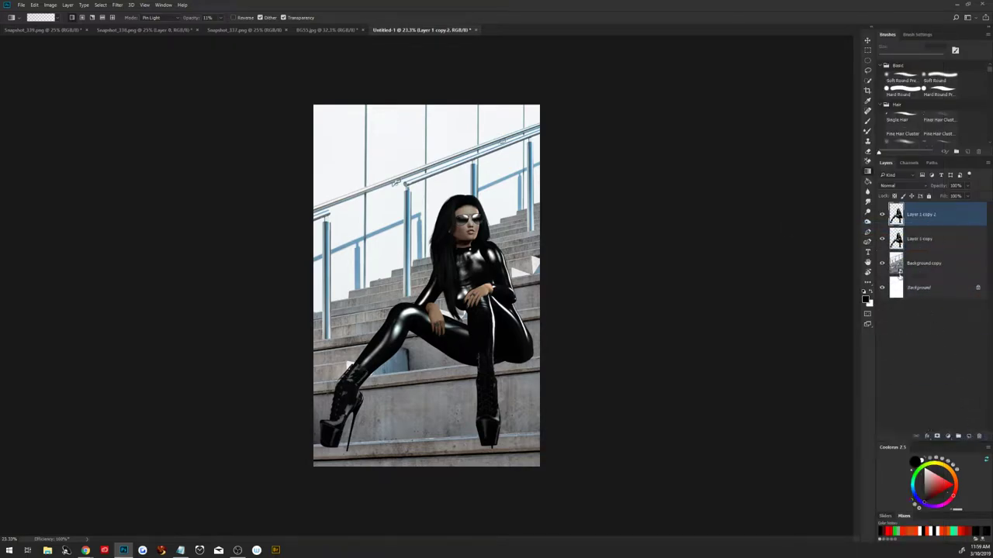
click(881, 239)
drag(947, 186, 937, 188)
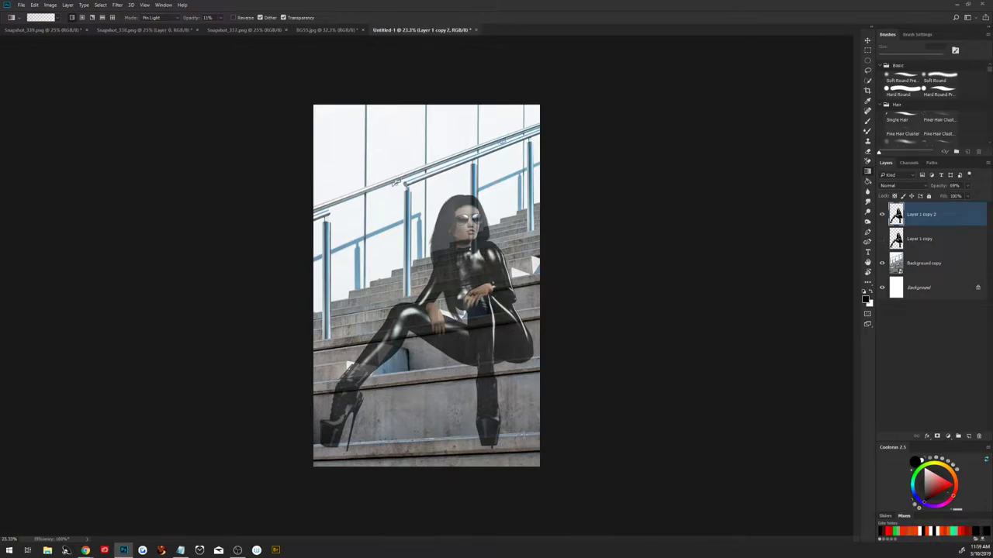
Zoom in on the boots and set white as the foreground colour.
key(z)
drag(521, 435, 601, 469)
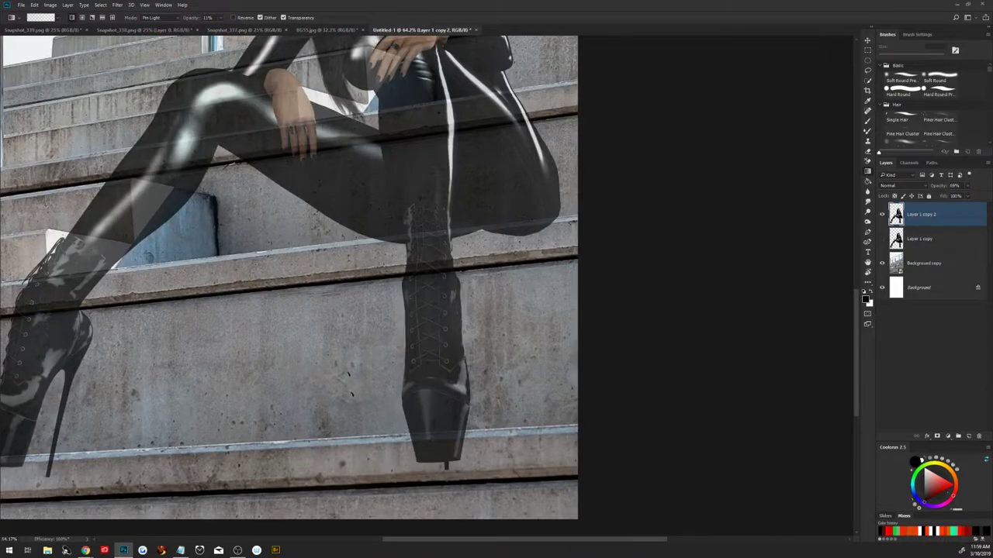
key(z)
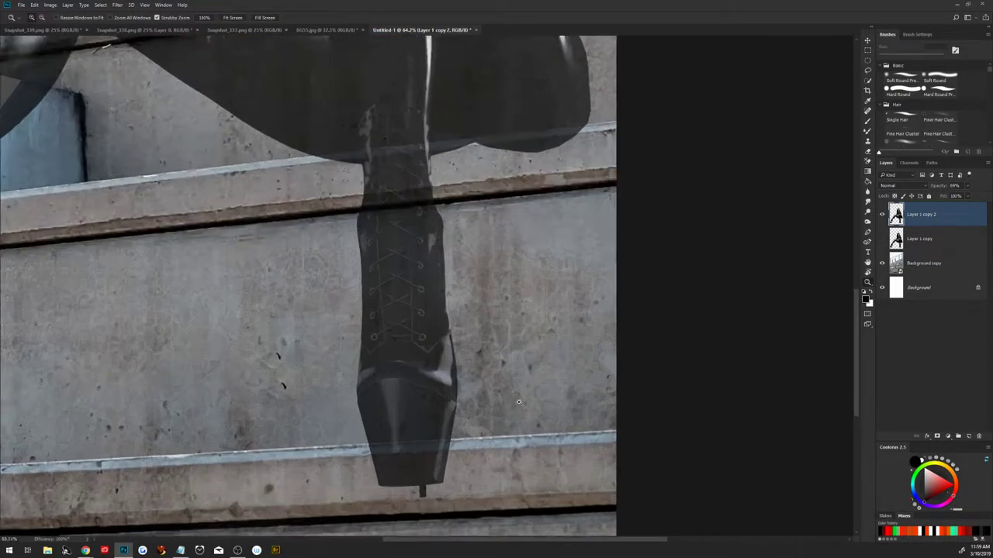
drag(496, 415, 724, 324)
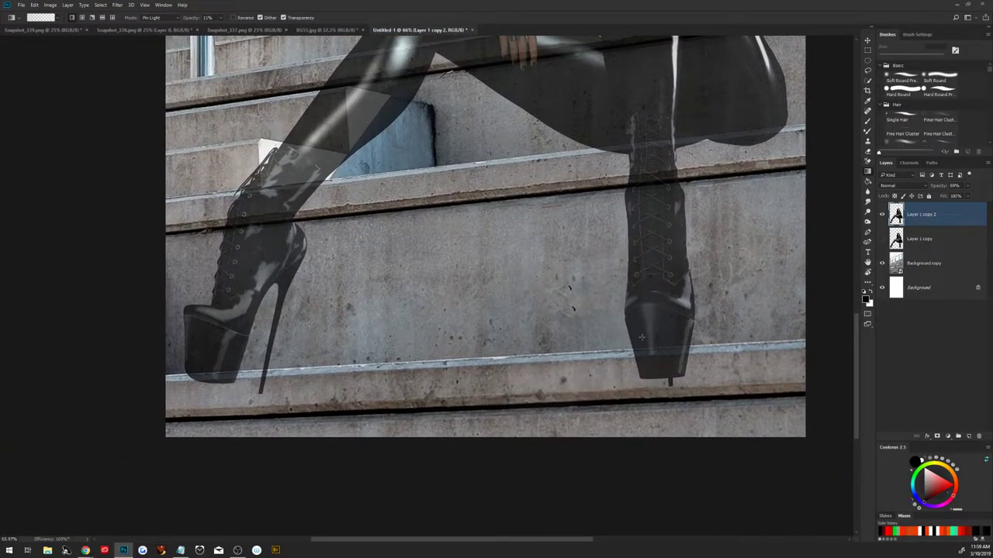
key(x)
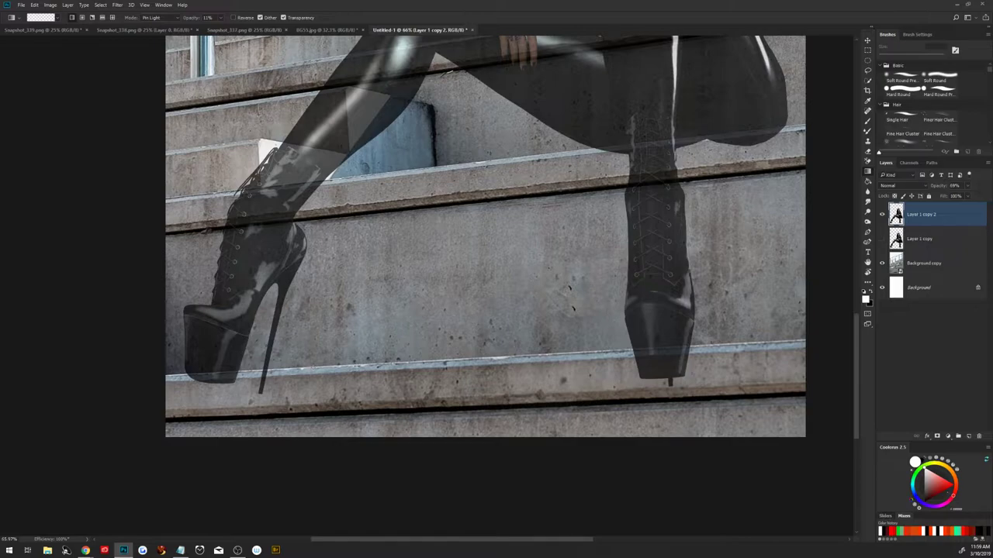
click(867, 242)
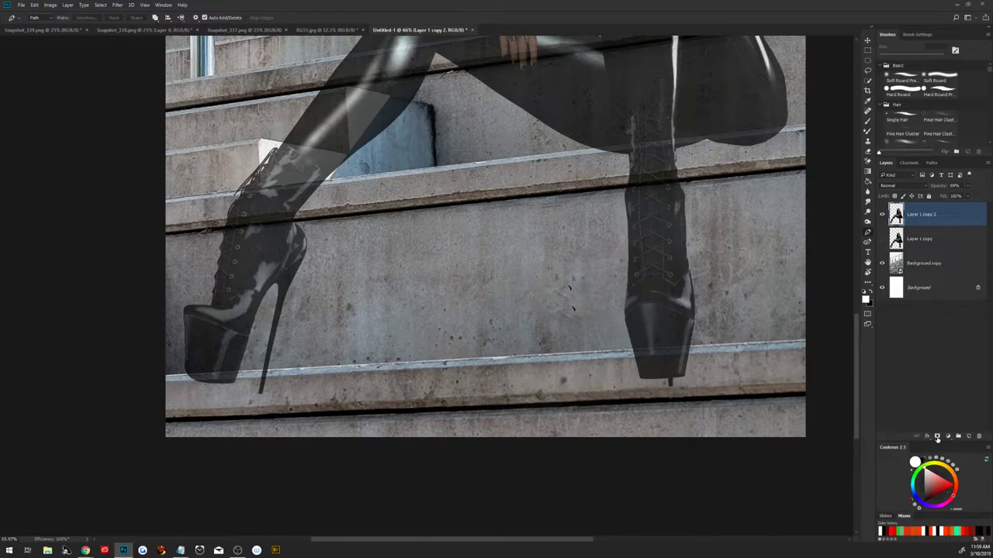
Add a layer mask to Layer 1 copy 2 and trace a pen path around the lower boot sole.
click(937, 437)
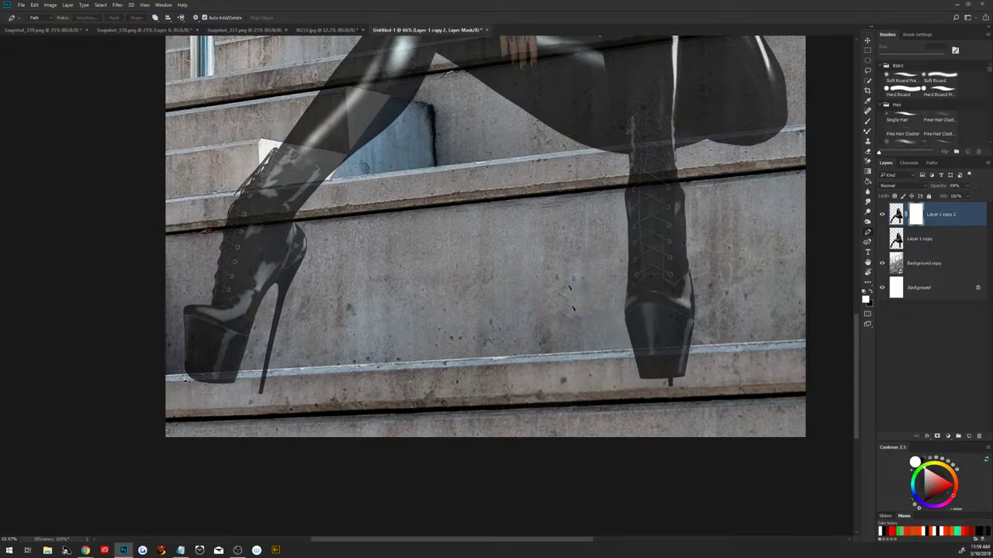
click(183, 376)
click(309, 371)
click(715, 347)
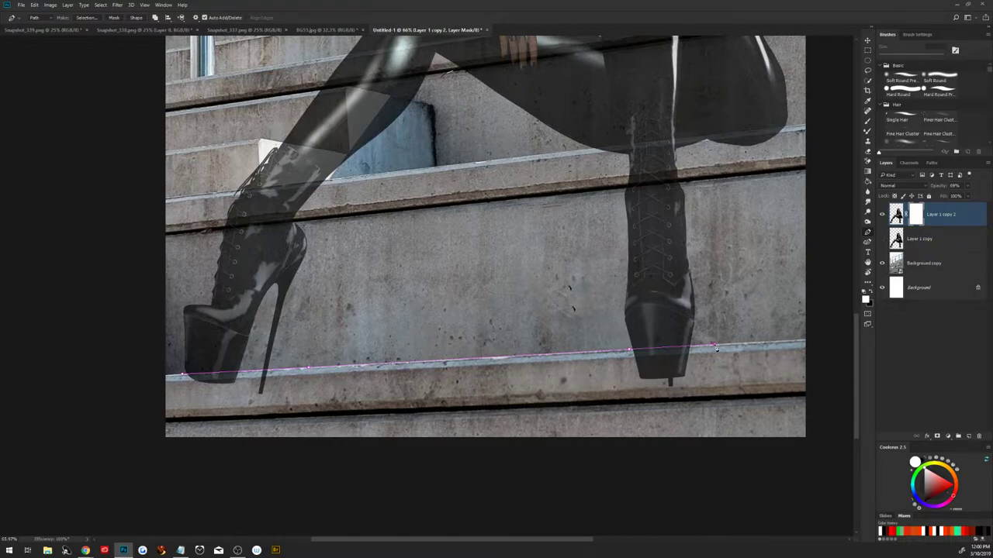
click(729, 408)
click(506, 426)
click(242, 424)
drag(181, 376, 223, 398)
Trace a pen path along the stair edge near the upper boot.
drag(688, 164, 457, 284)
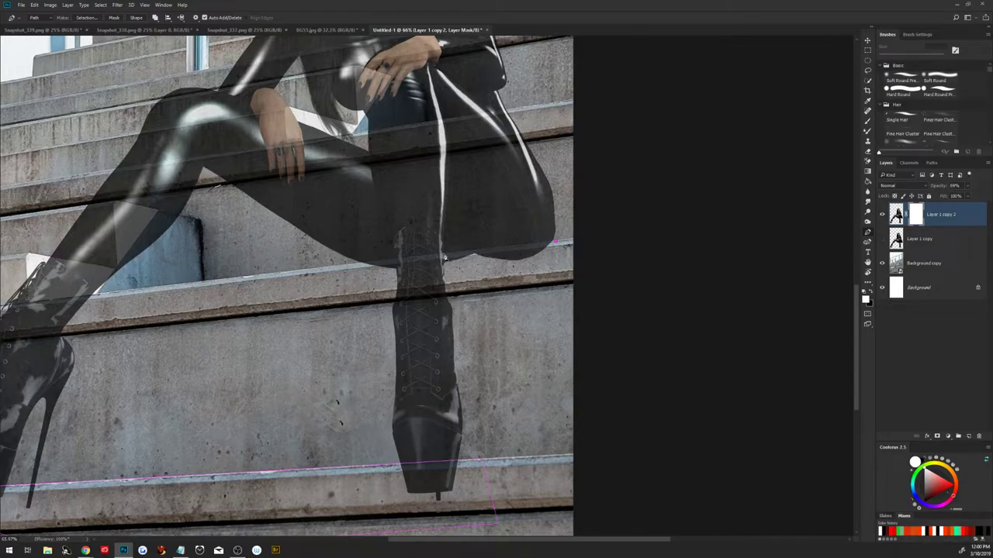
click(442, 253)
click(470, 295)
click(519, 294)
click(552, 280)
click(555, 242)
Trace the path around the boot's lower side and turn it into a selection.
click(357, 266)
click(396, 259)
click(398, 286)
drag(393, 295, 351, 277)
right_click(368, 294)
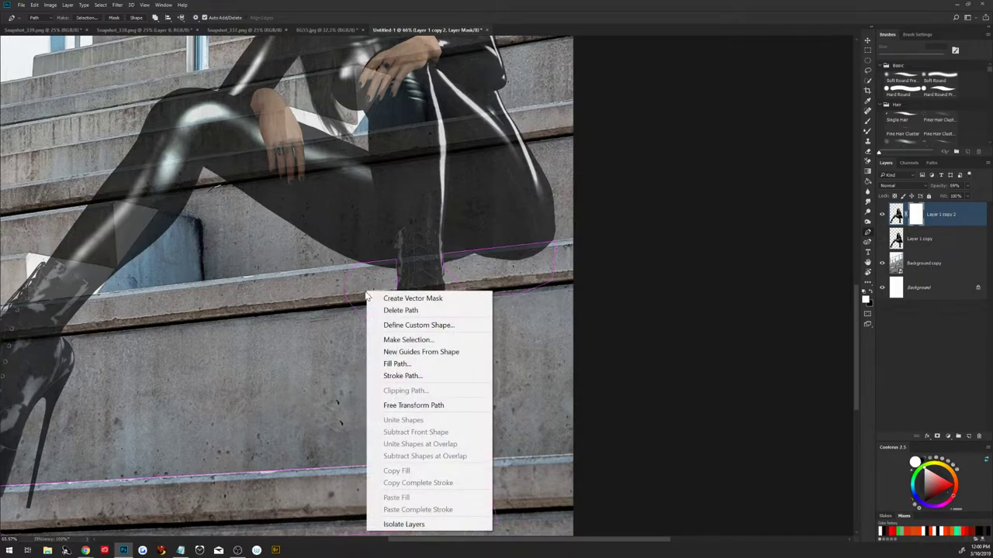
click(407, 340)
click(516, 252)
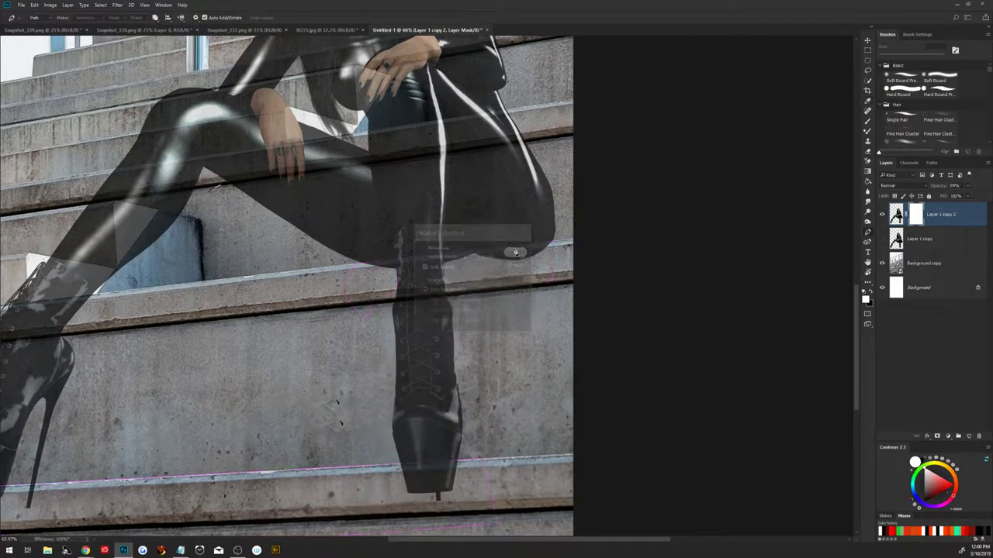
Restore full opacity and paint out the right heel with a 272 px soft round black brush.
scroll(415, 312, down, 2)
key(ctrl+0)
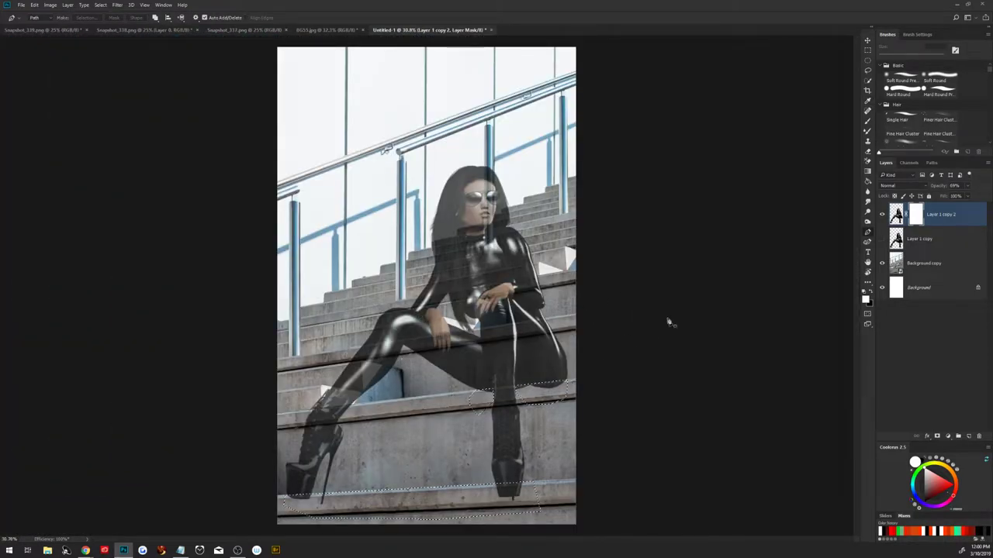
drag(934, 189, 939, 189)
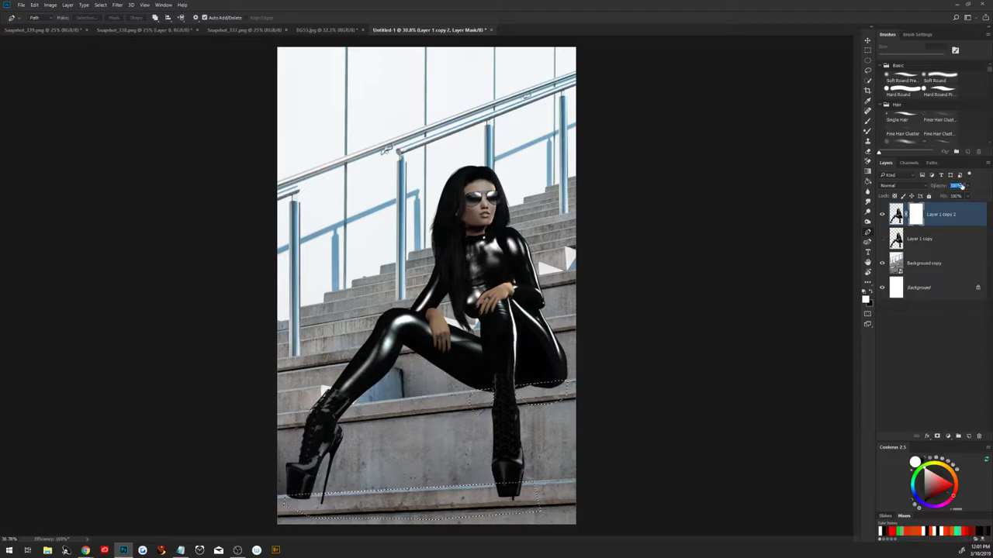
key(b)
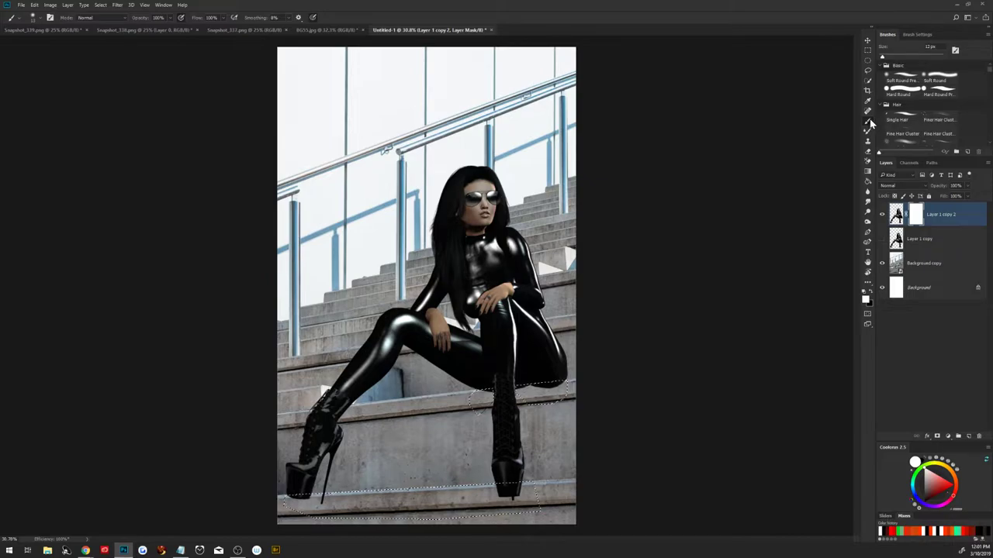
click(867, 121)
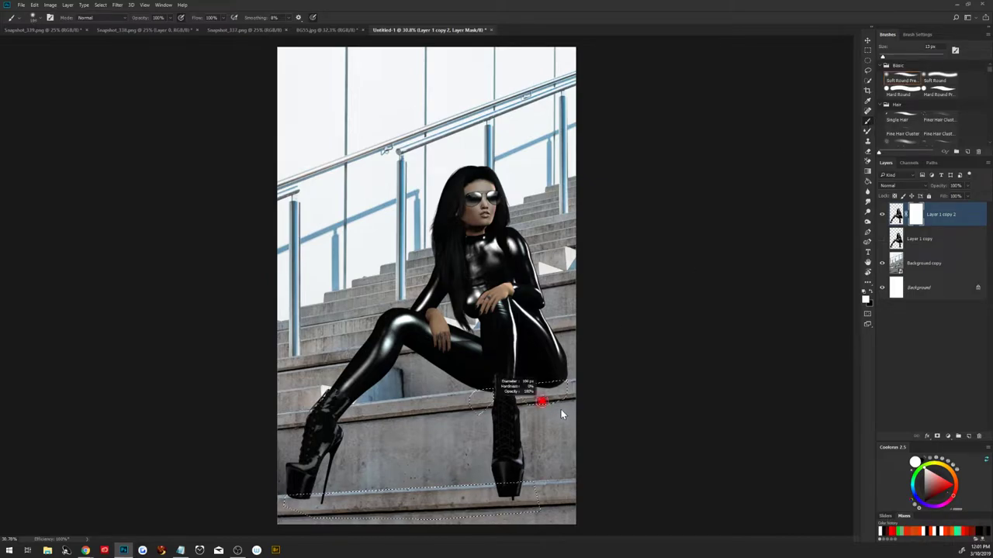
drag(539, 402, 571, 402)
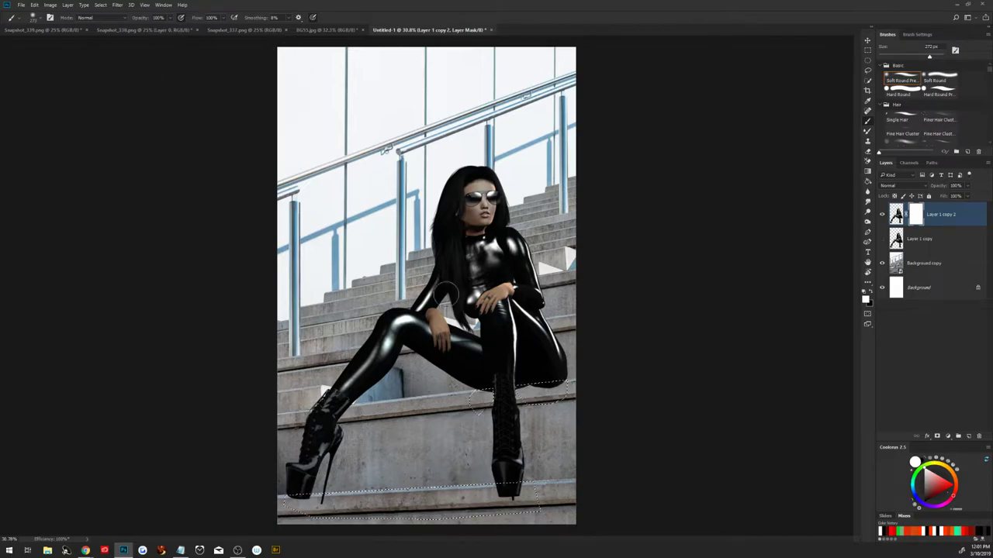
key(x)
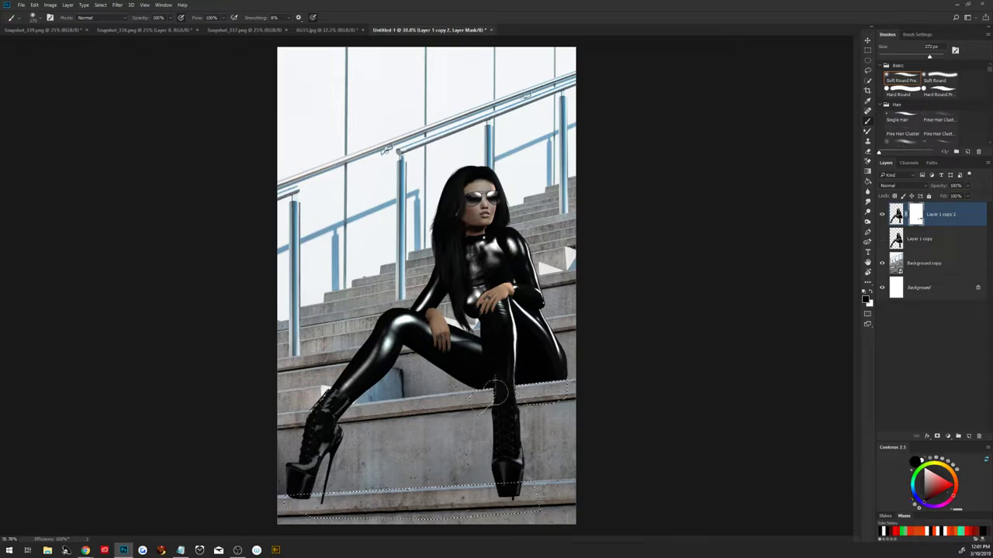
drag(504, 487, 519, 488)
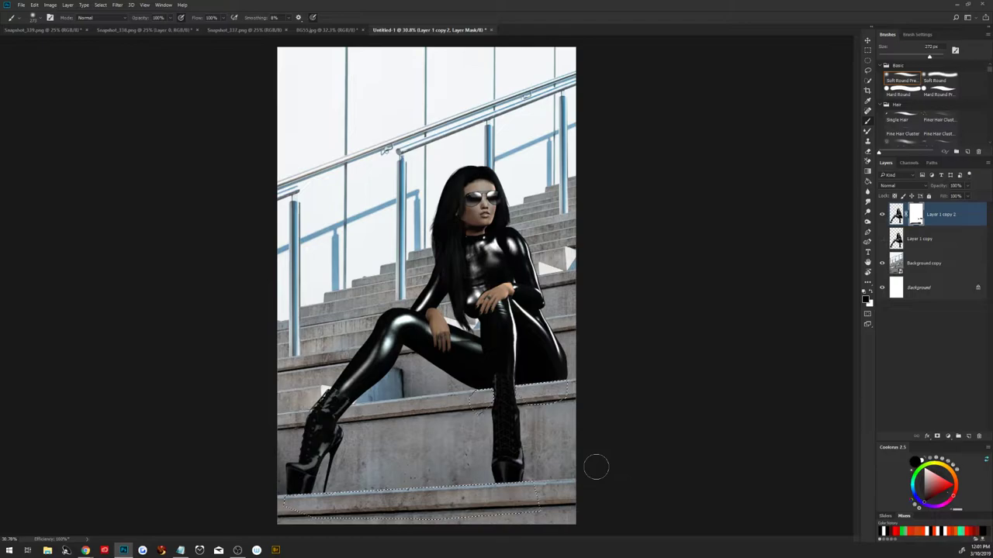
Deselect and apply the layer mask permanently to Layer 1 copy 2.
key(ctrl+d)
key(alt+Tab)
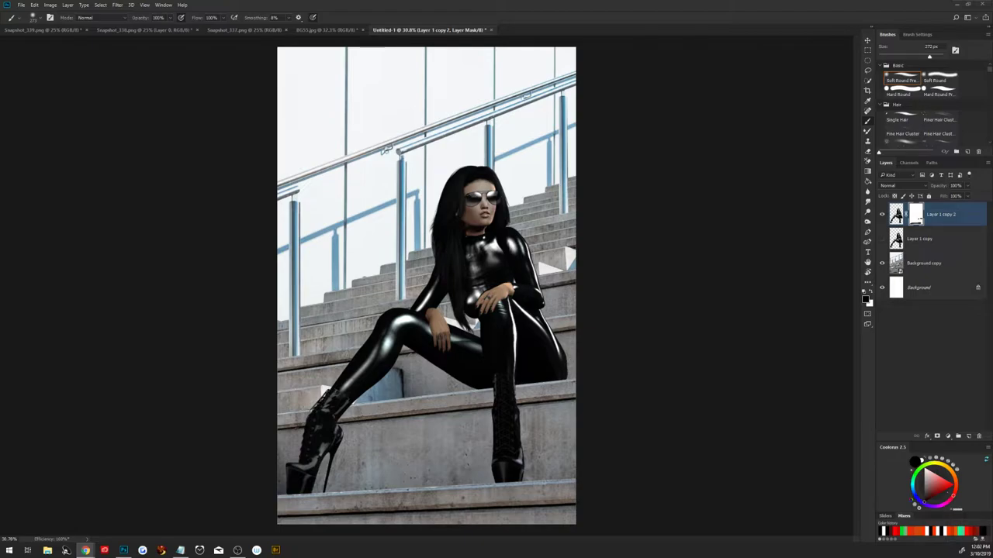
right_click(917, 215)
click(892, 255)
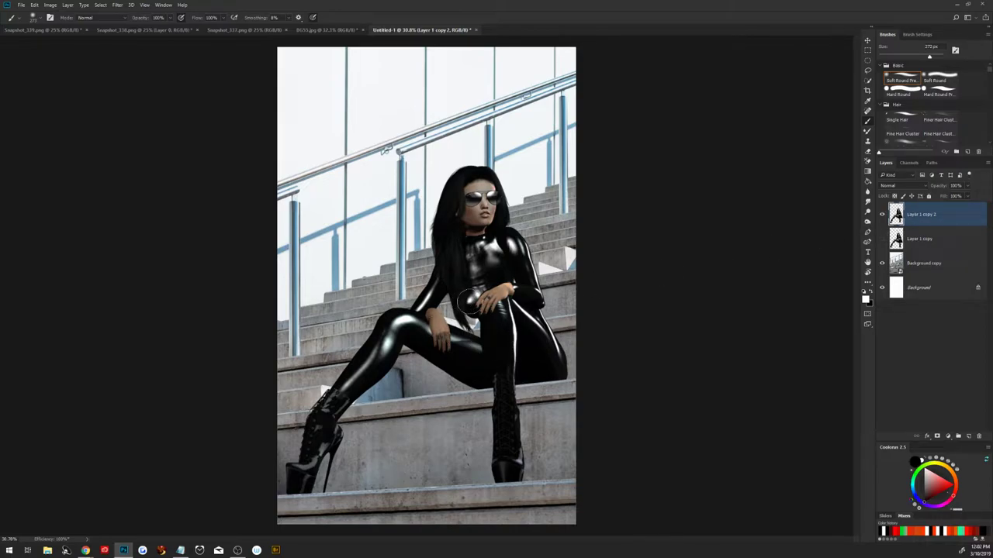
Zoom in on the hand and softly brush over the upper hand and wrist.
key(z)
drag(436, 319, 492, 367)
key(b)
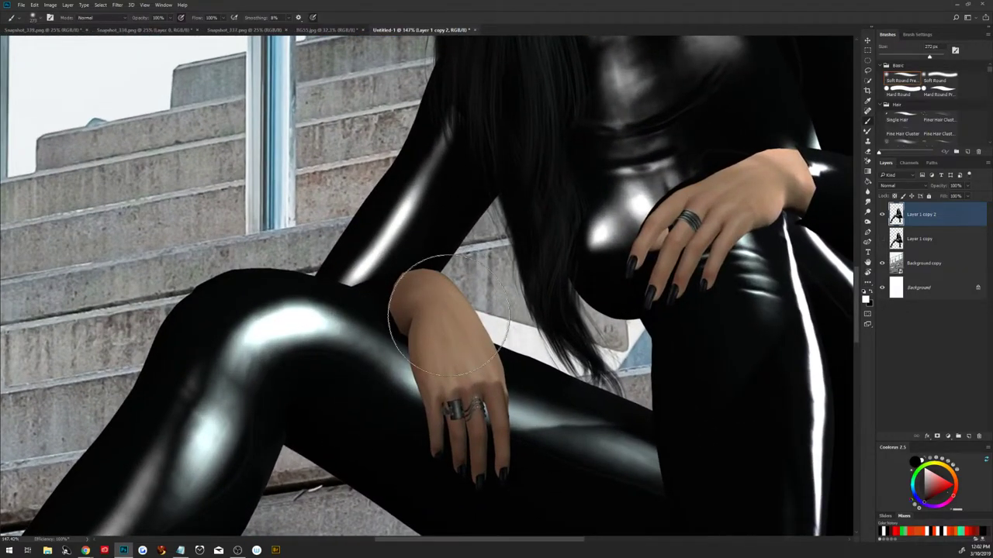
drag(456, 320, 455, 318)
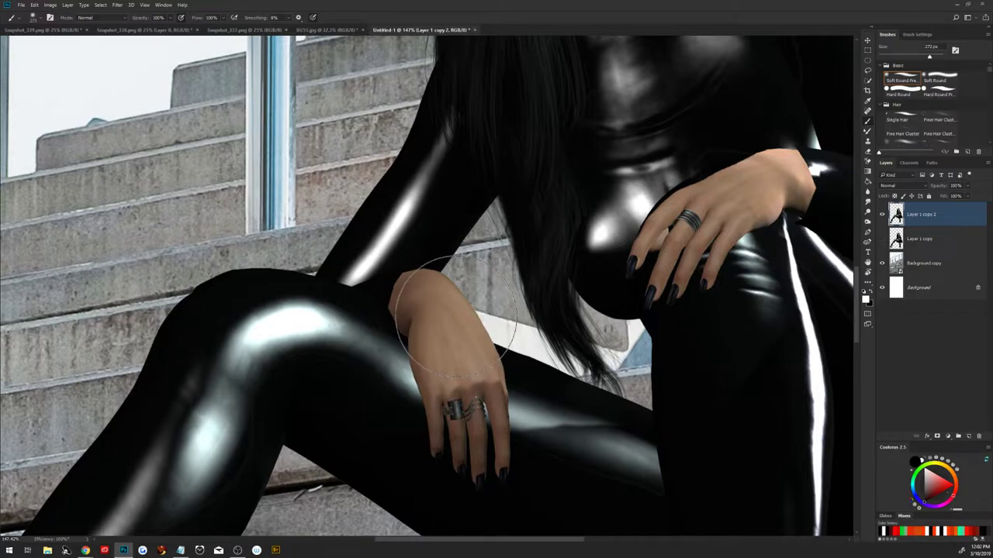
Trace a Pen path along the wrist and up the arm, and make it a selection.
key(p)
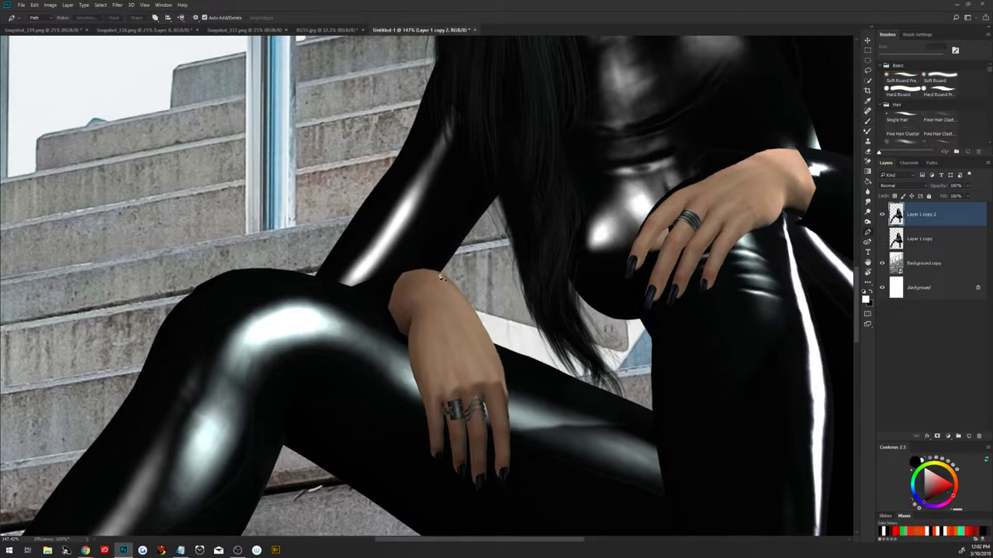
click(439, 275)
drag(391, 298, 380, 332)
click(392, 302)
click(390, 269)
click(409, 250)
click(430, 243)
right_click(427, 262)
click(486, 310)
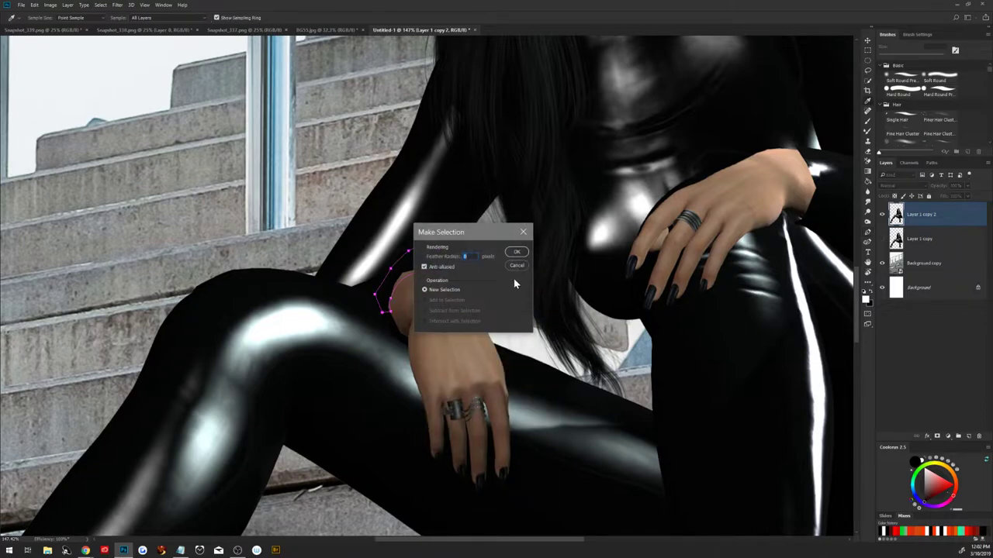
click(517, 253)
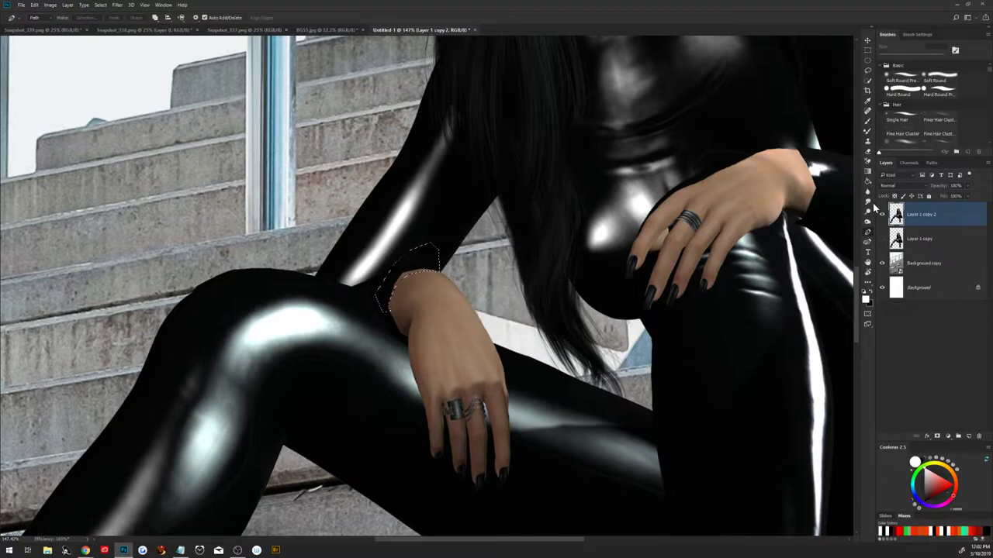
Smudge the cuff edge into the skin with a 38 px Smudge brush.
click(868, 205)
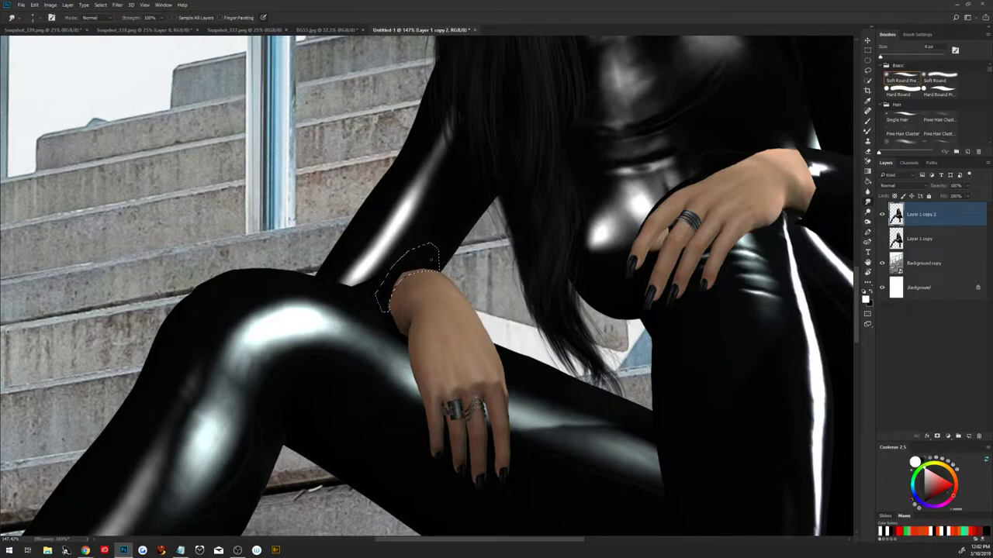
drag(432, 262, 436, 263)
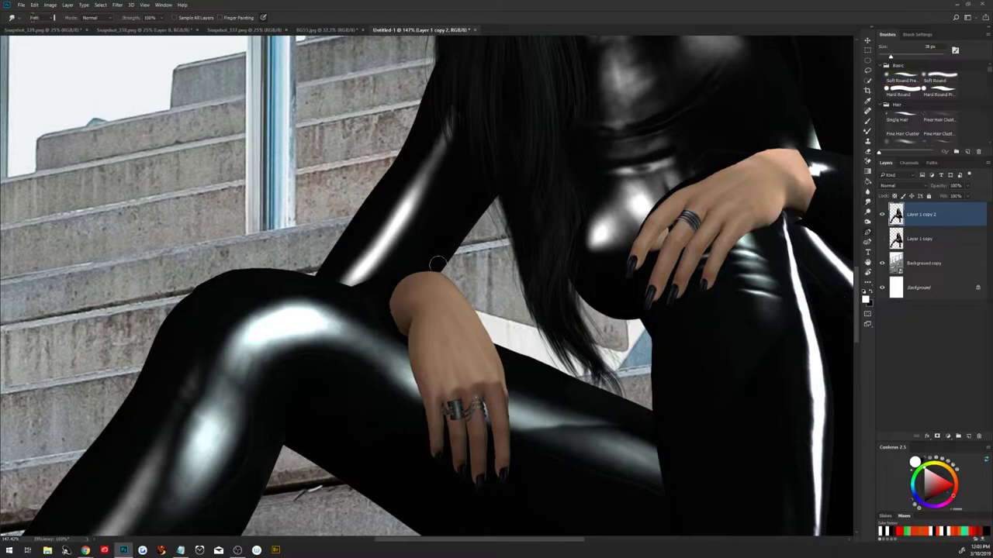
key(p)
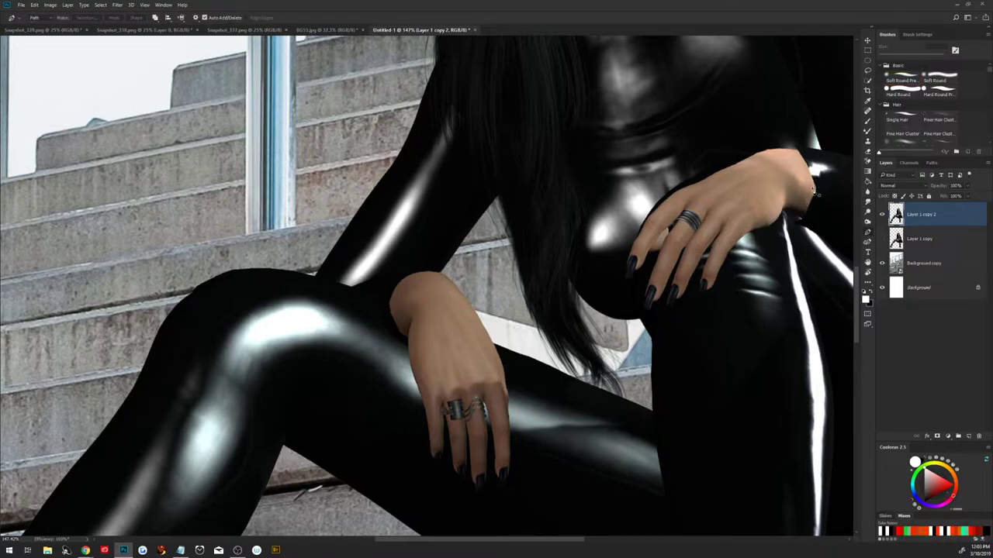
Pan to the hip hand and turn a closed Pen path around its cuff into a selection.
drag(824, 177, 560, 299)
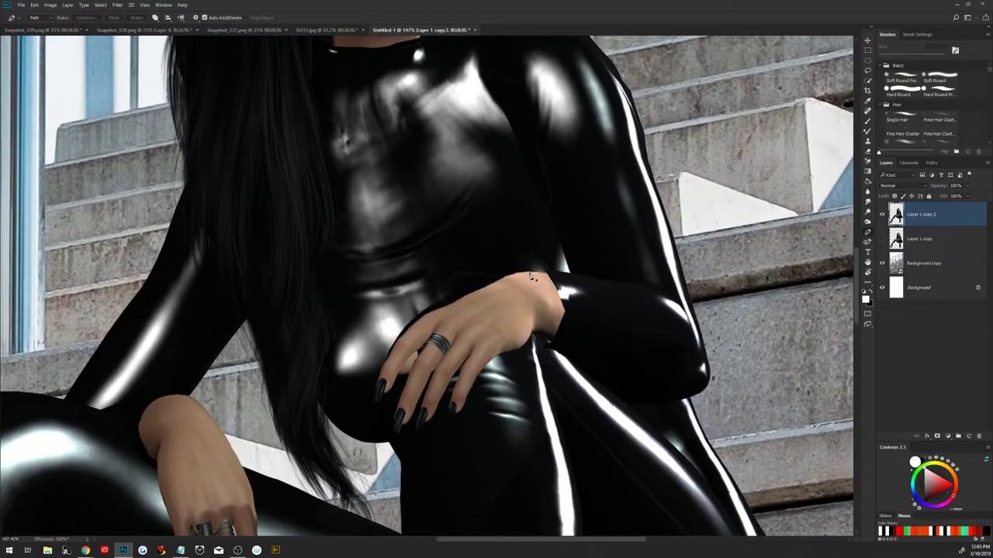
click(529, 276)
click(542, 270)
click(563, 320)
click(551, 345)
click(538, 338)
click(530, 274)
right_click(551, 311)
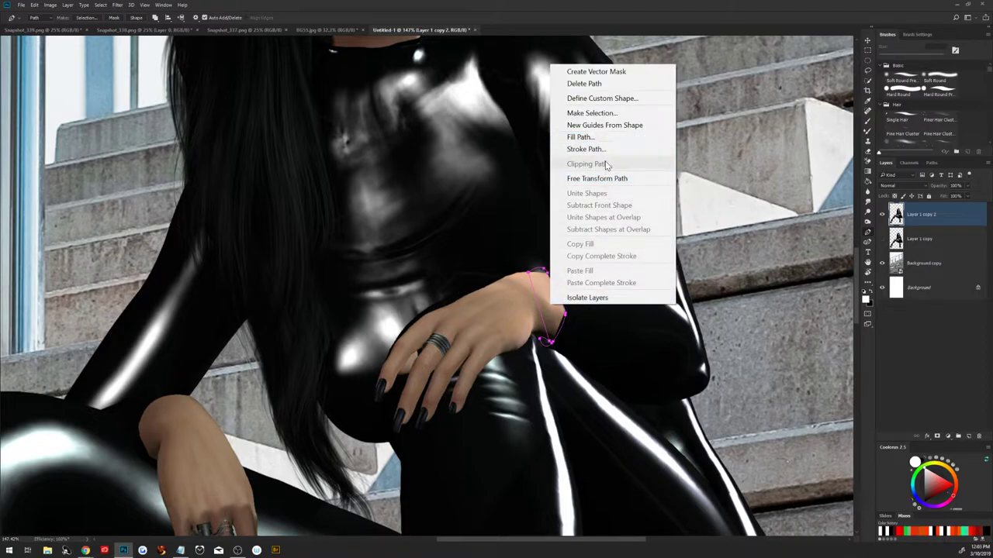
click(613, 114)
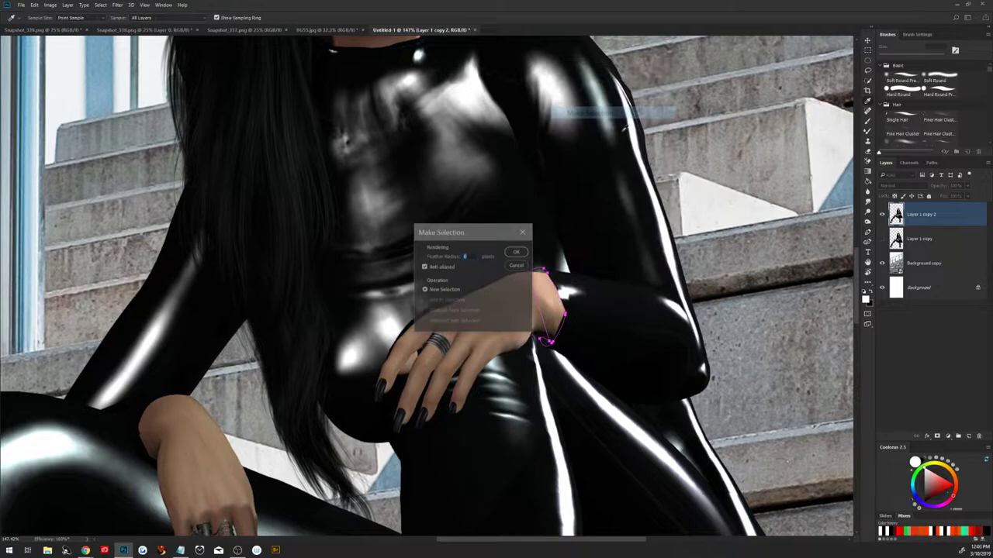
click(516, 252)
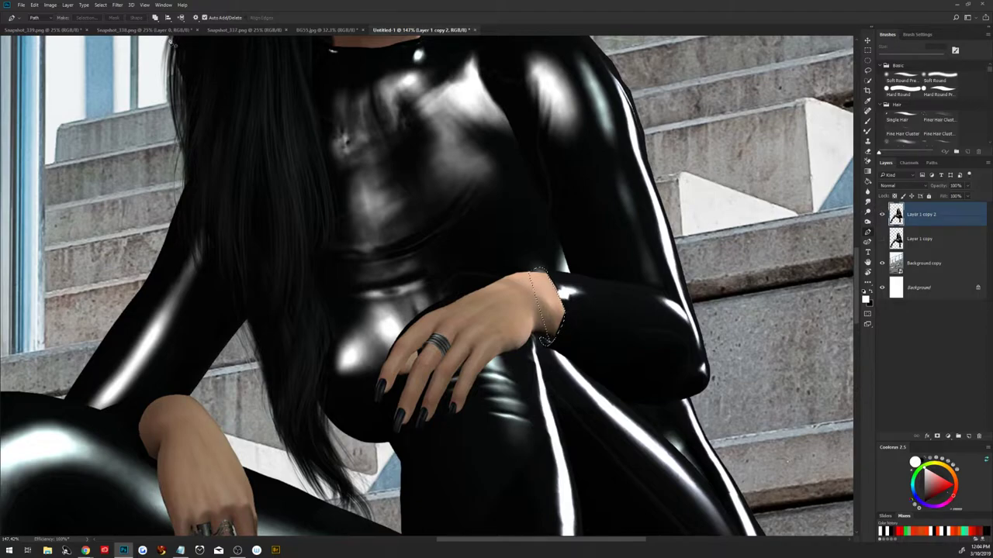
Invert the wrist selection, smudge the cuff edge, then deselect.
click(101, 6)
click(116, 48)
click(869, 208)
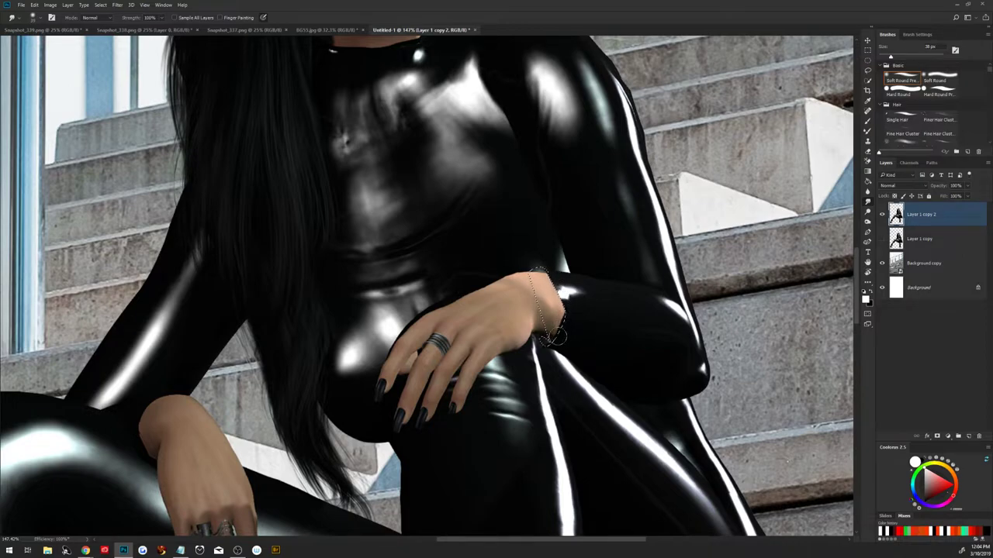
click(120, 6)
mouse_move(101, 5)
click(125, 50)
key(ctrl+d)
Draw a new small Pen path at the wrist and convert it to a selection.
key(p)
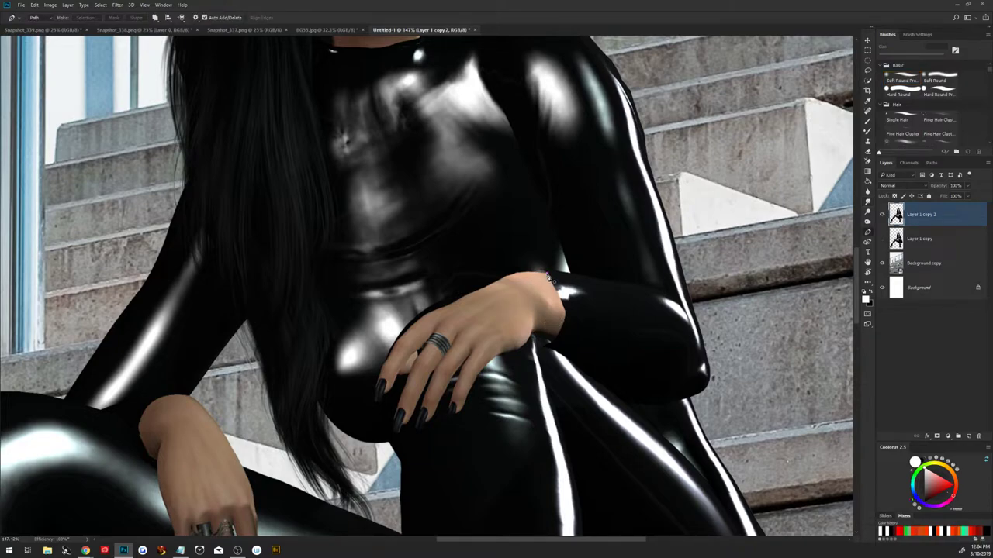
click(546, 273)
click(548, 276)
click(547, 277)
right_click(543, 274)
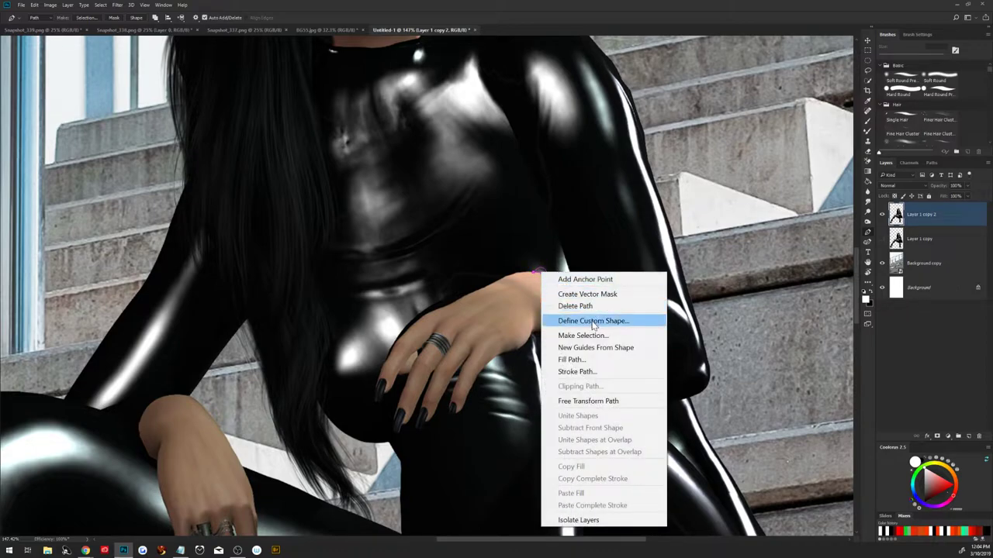
click(591, 334)
click(516, 253)
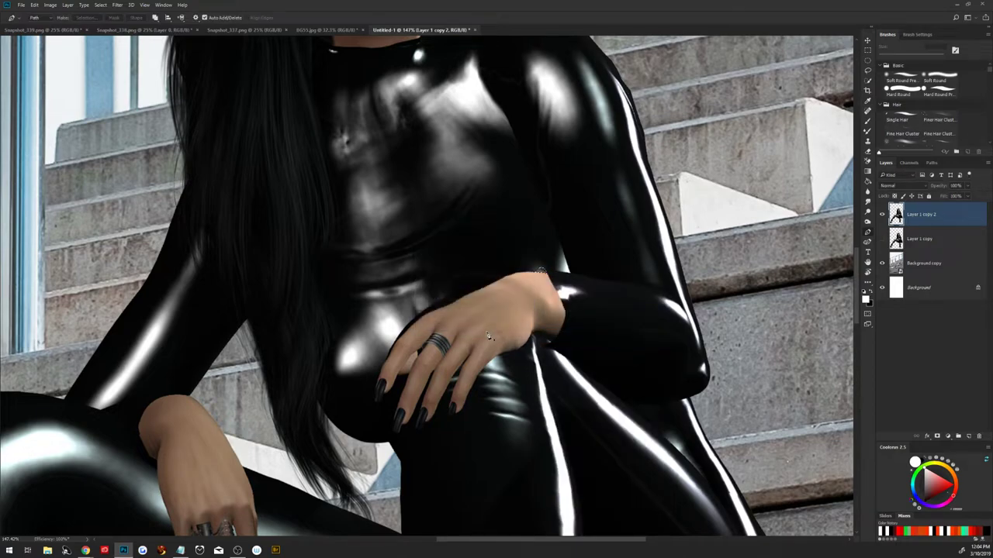
Switch to the Brush and shrink it from about 100 px to 39 px.
key(b)
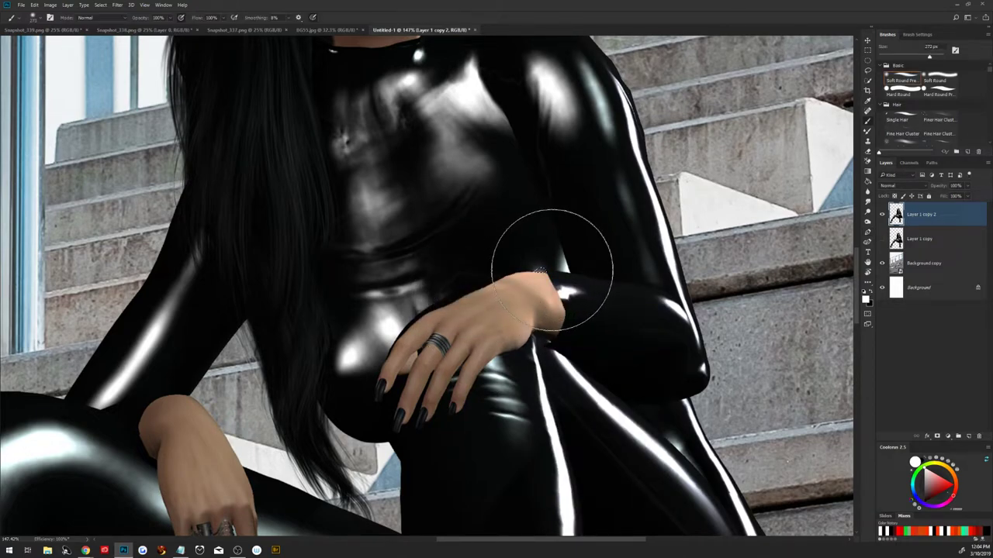
drag(542, 260, 466, 264)
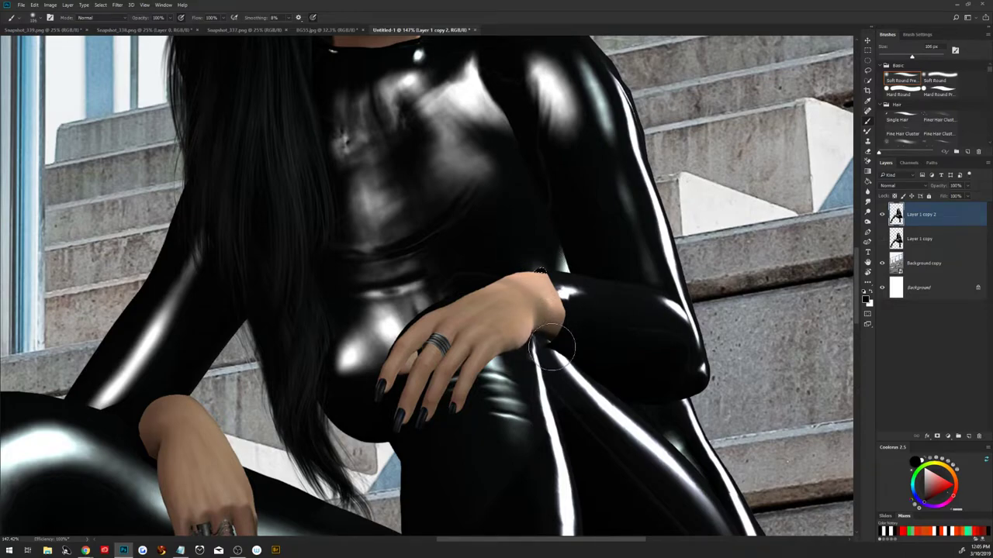
drag(563, 347, 546, 346)
Zoom into the neck and trace a closed Pen path around the collar.
key(z)
mouse_move(404, 116)
mouse_down()
mouse_move(433, 166)
mouse_move(620, 361)
mouse_up()
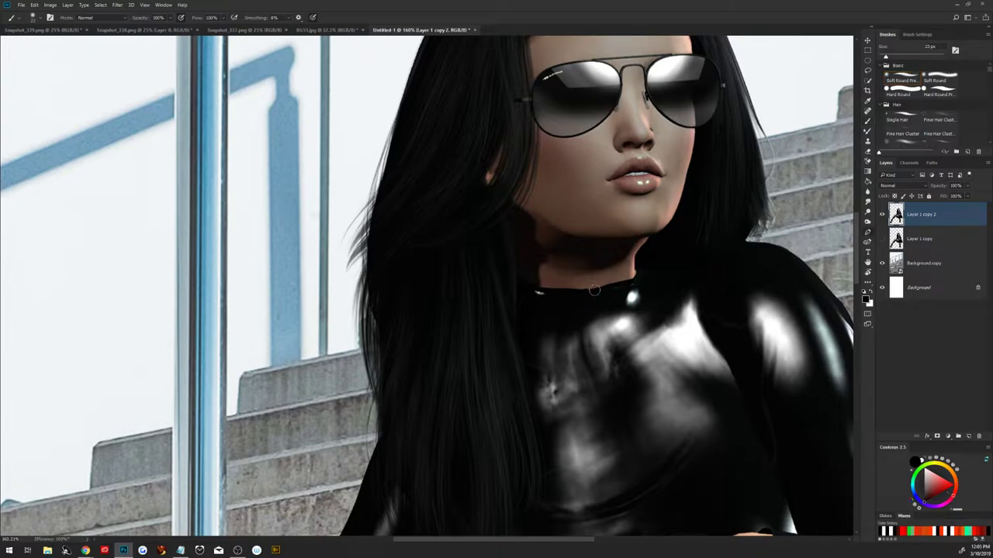
key(p)
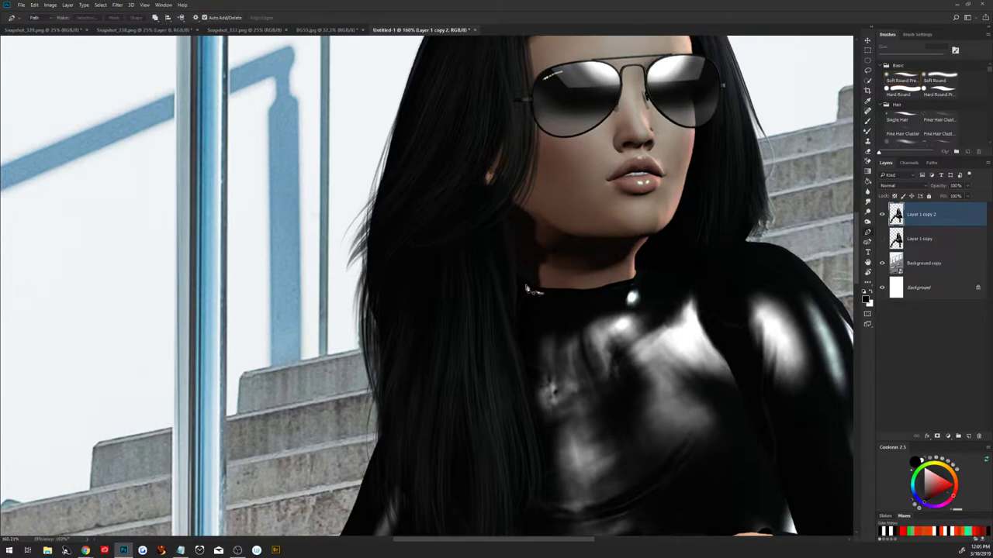
click(525, 286)
drag(600, 289, 672, 264)
alt+click(633, 280)
click(637, 257)
click(643, 293)
click(602, 339)
click(558, 344)
click(529, 314)
click(527, 291)
Select the collar path, smooth its highlight with a 32 px Smudge brush, deselect, and fit to screen.
right_click(574, 310)
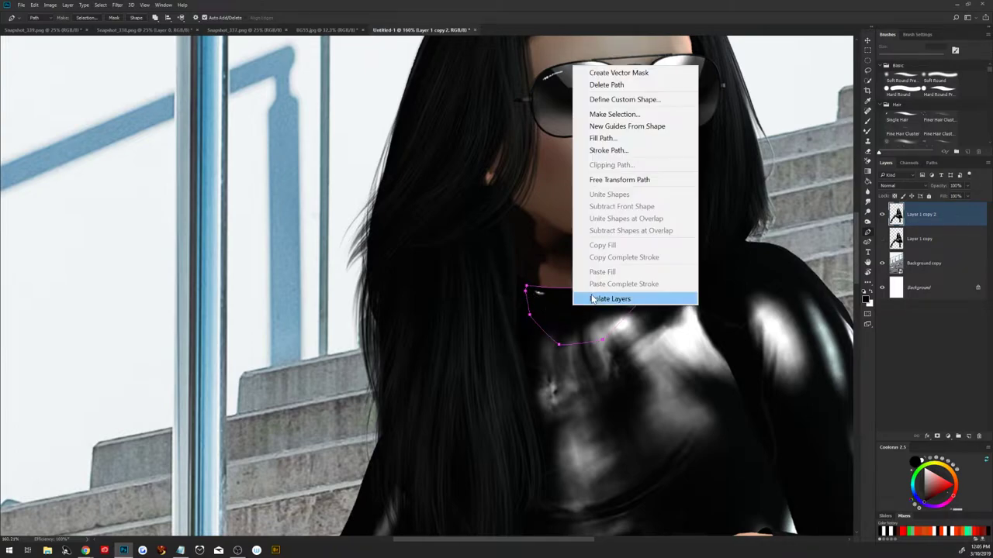
click(628, 115)
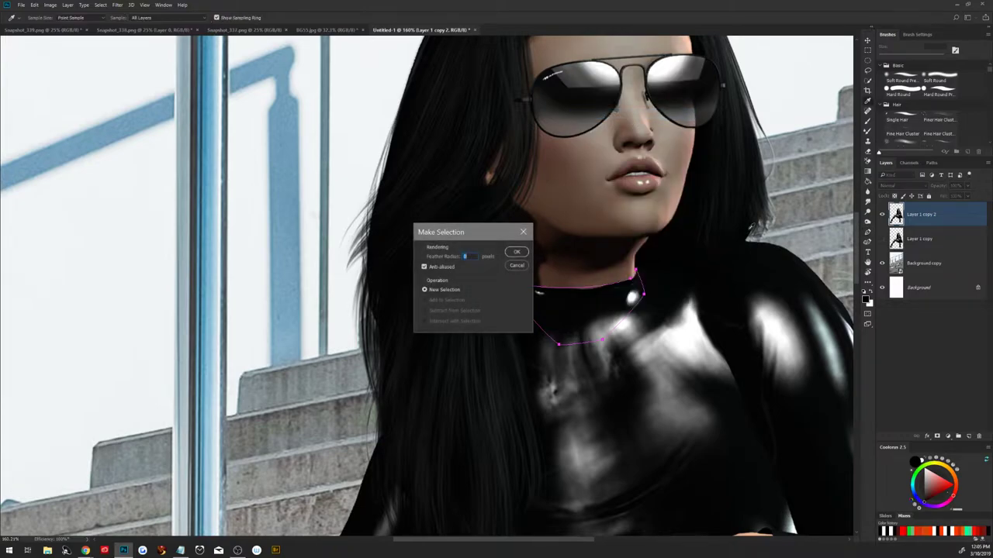
click(517, 254)
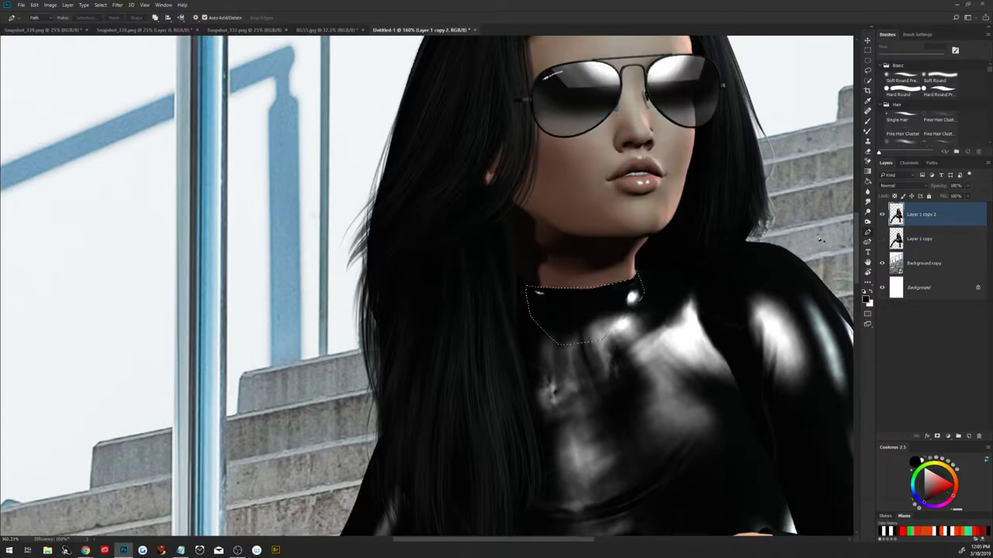
click(868, 201)
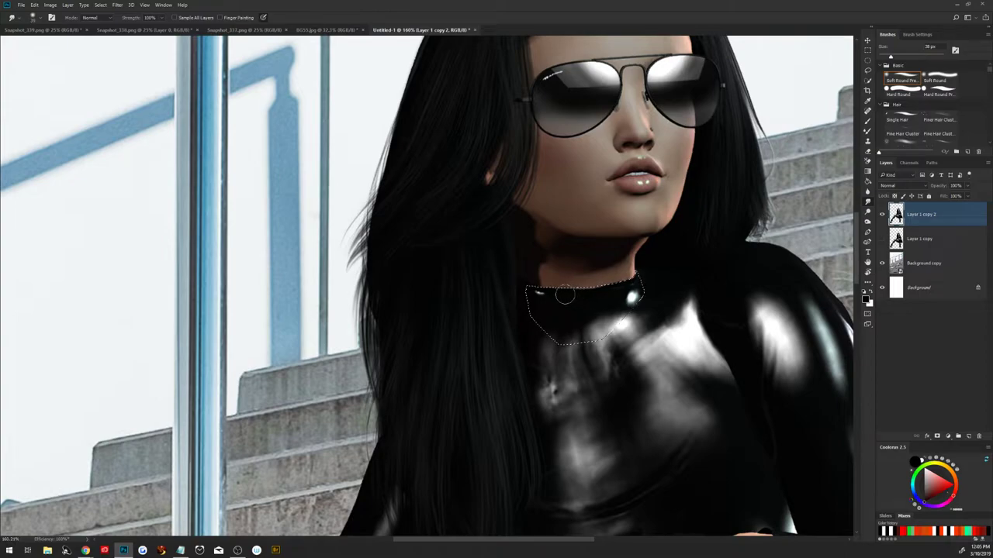
alt+right_click(555, 292)
drag(606, 284, 633, 295)
key(ctrl+d)
key(ctrl+0)
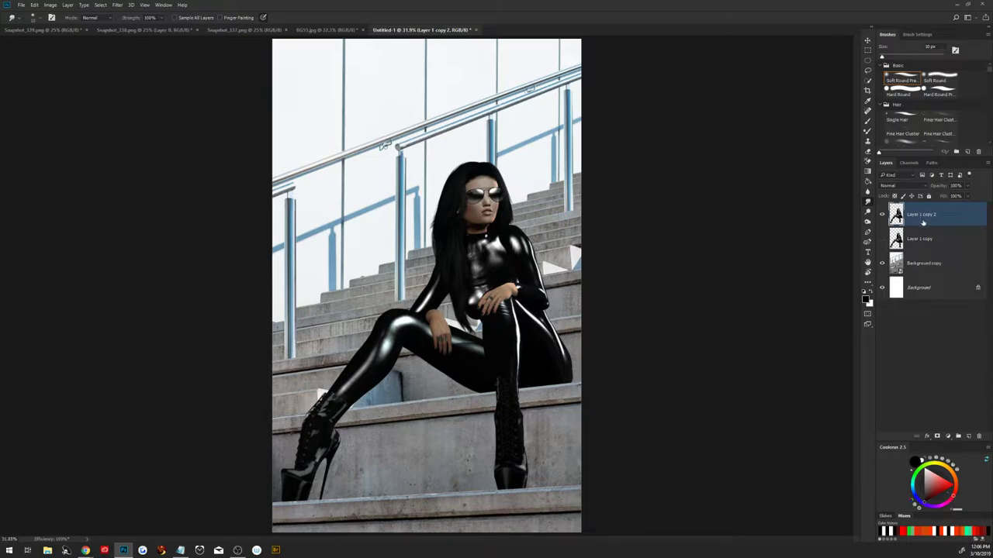
Delete Layer 1 copy and add a Black & White adjustment above Layer 1 copy 2.
drag(926, 241, 980, 437)
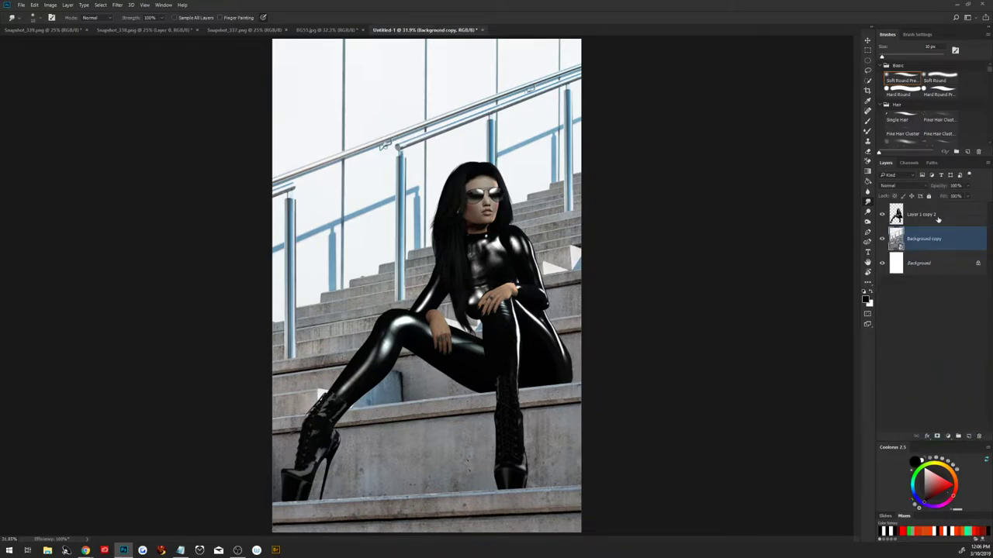
click(941, 243)
click(944, 224)
click(948, 436)
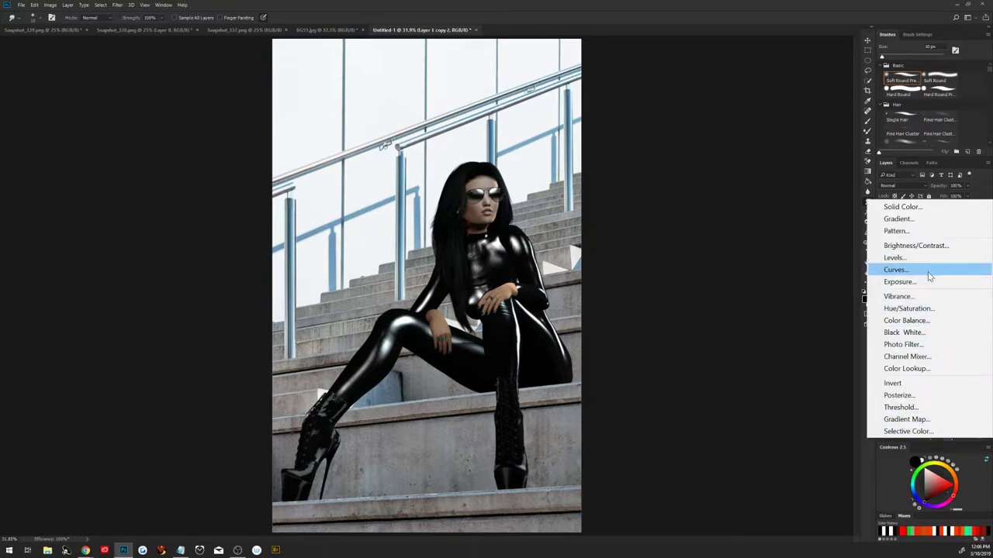
click(922, 334)
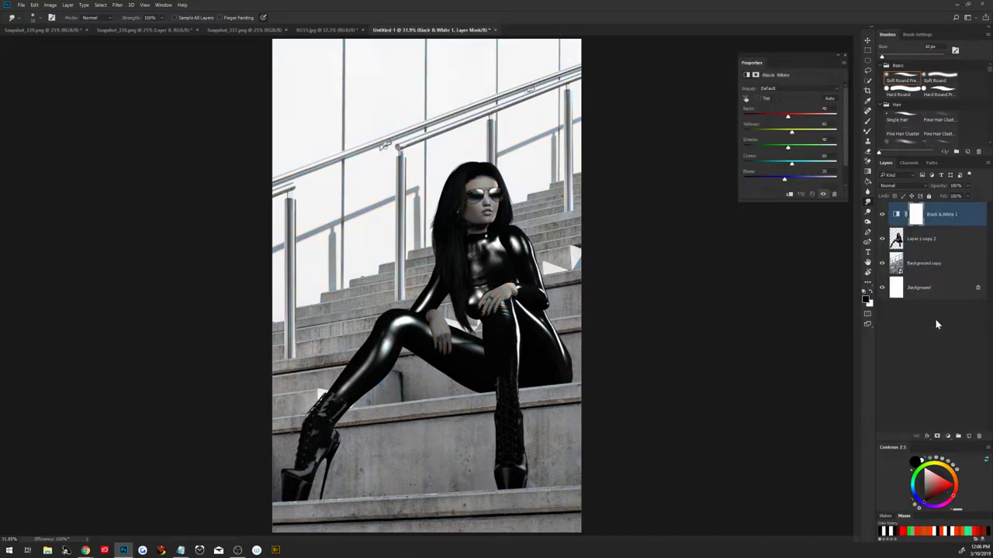
Add Curves 1, raise its black point and adjust its white point for more contrast.
click(940, 239)
click(948, 436)
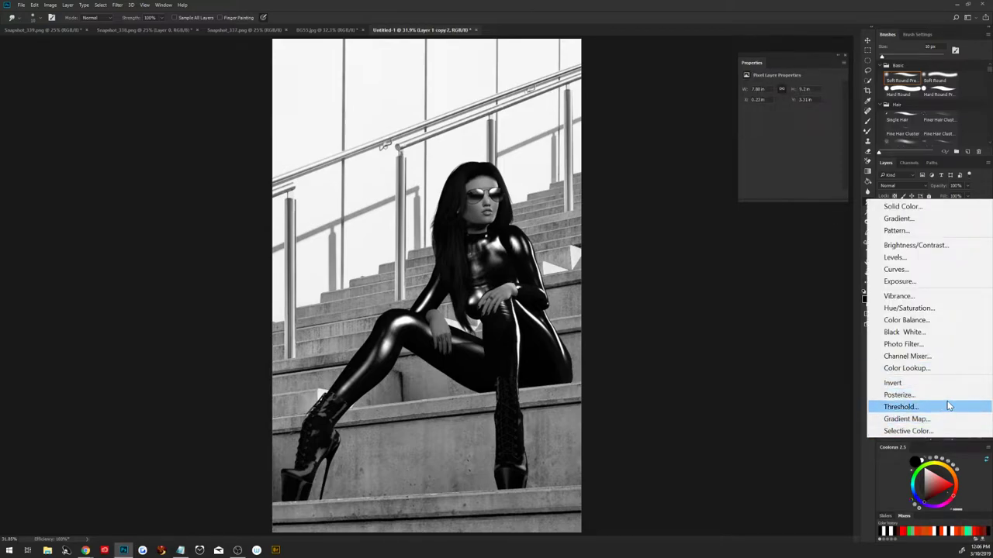
click(923, 271)
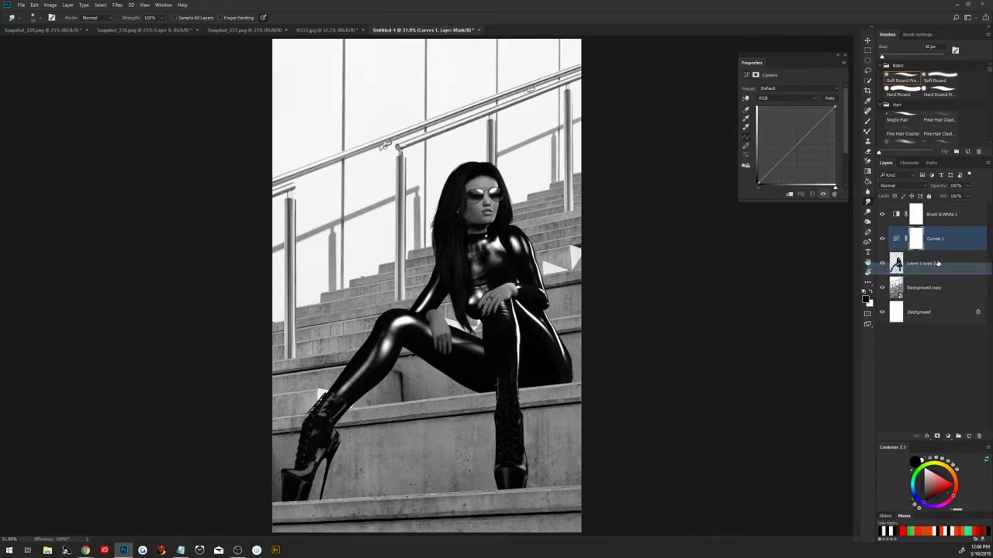
drag(940, 244, 948, 274)
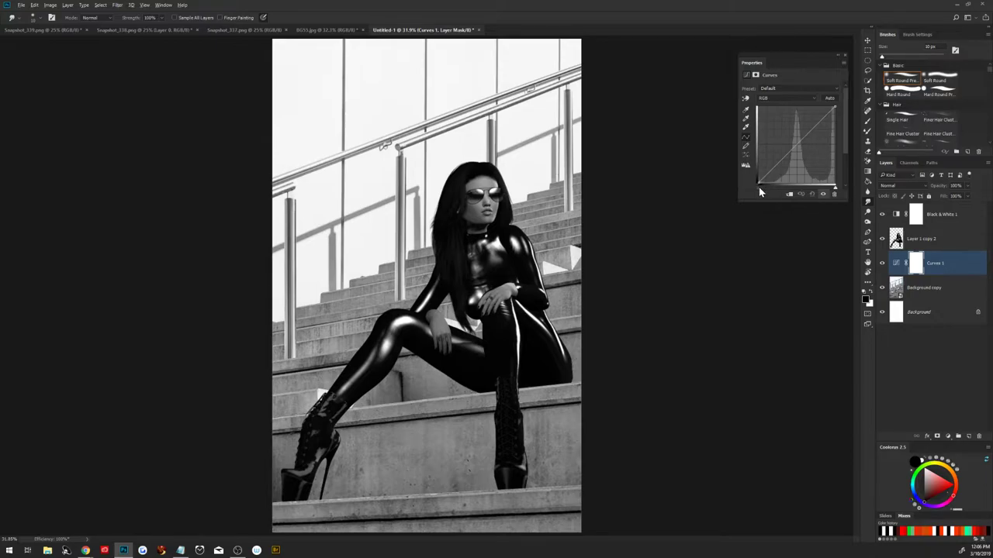
drag(760, 191, 781, 193)
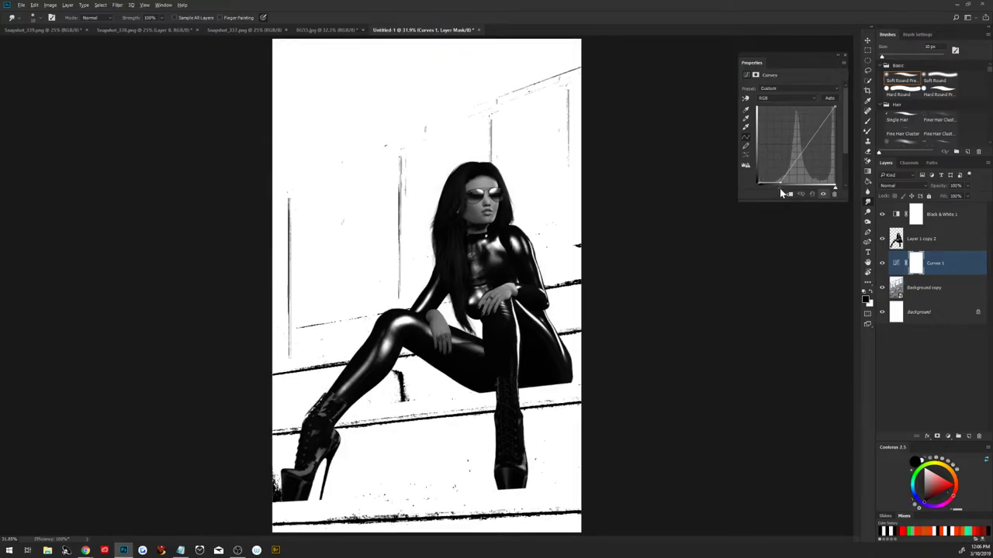
drag(779, 188, 739, 199)
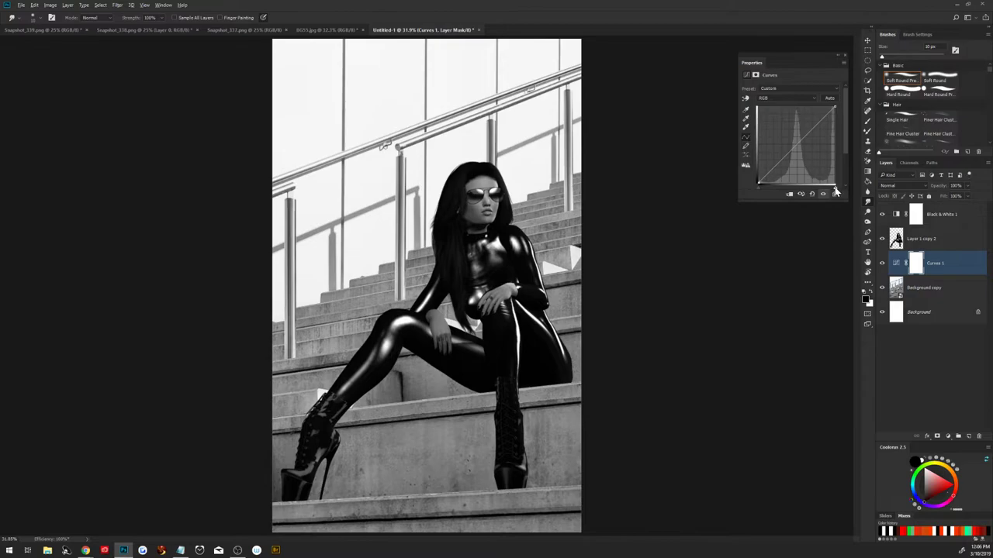
drag(836, 188, 849, 192)
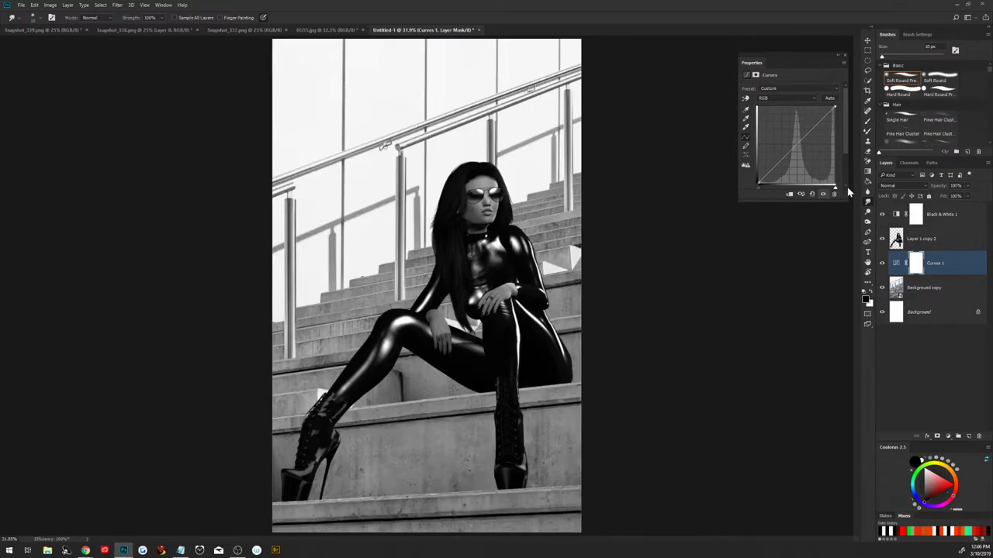
drag(950, 262, 948, 242)
Clip Curves 1 to Layer 1 copy 2, set it to Luminosity, and reset its curve.
right_click(948, 242)
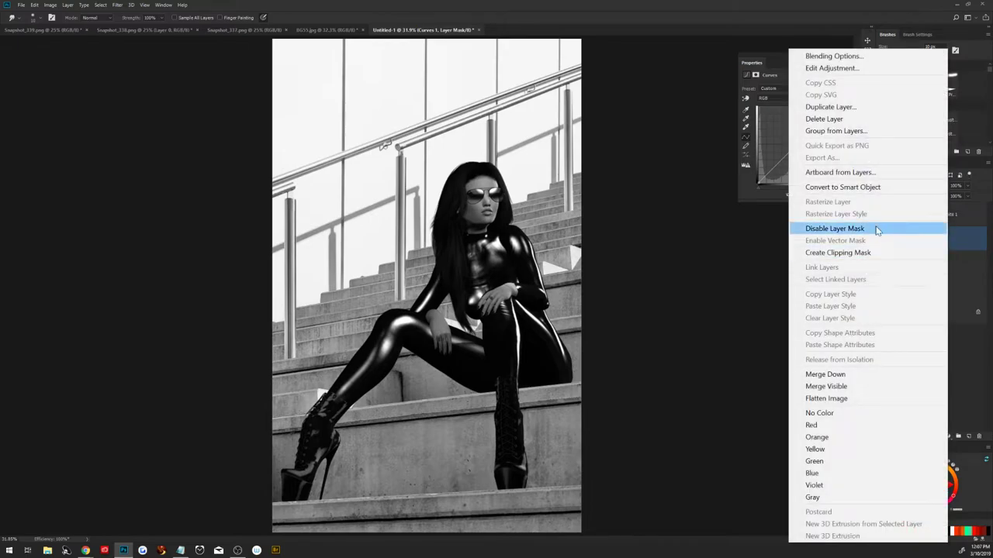
click(889, 252)
click(892, 186)
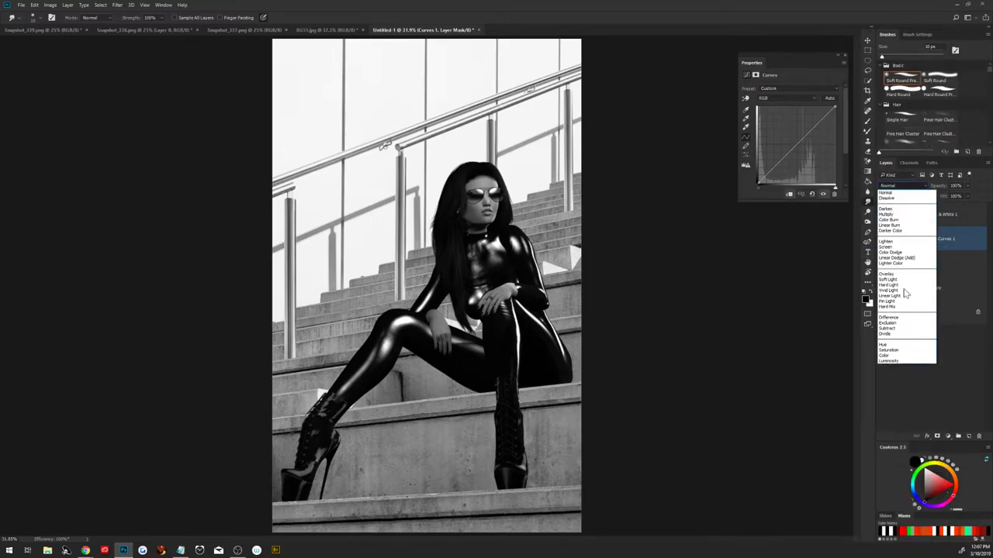
click(892, 361)
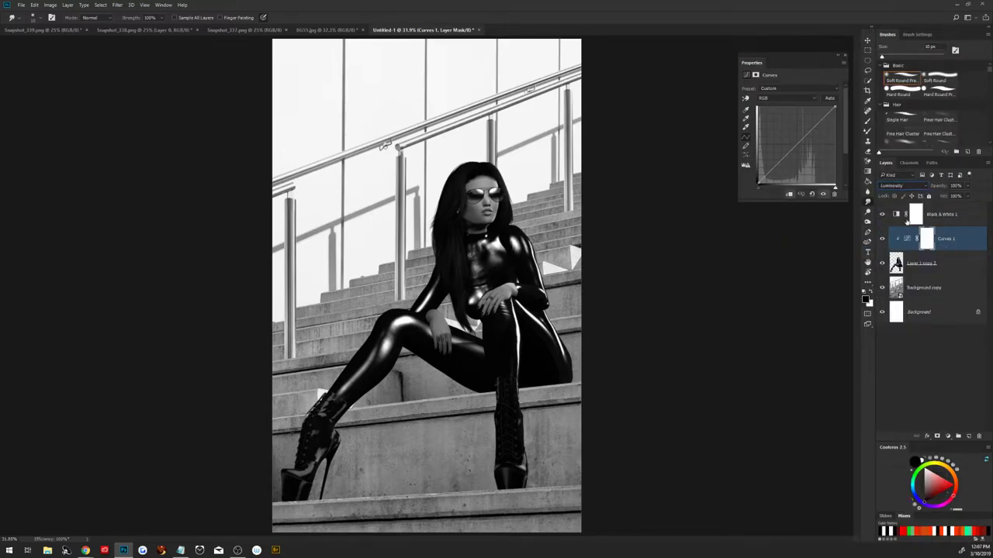
drag(758, 186, 754, 189)
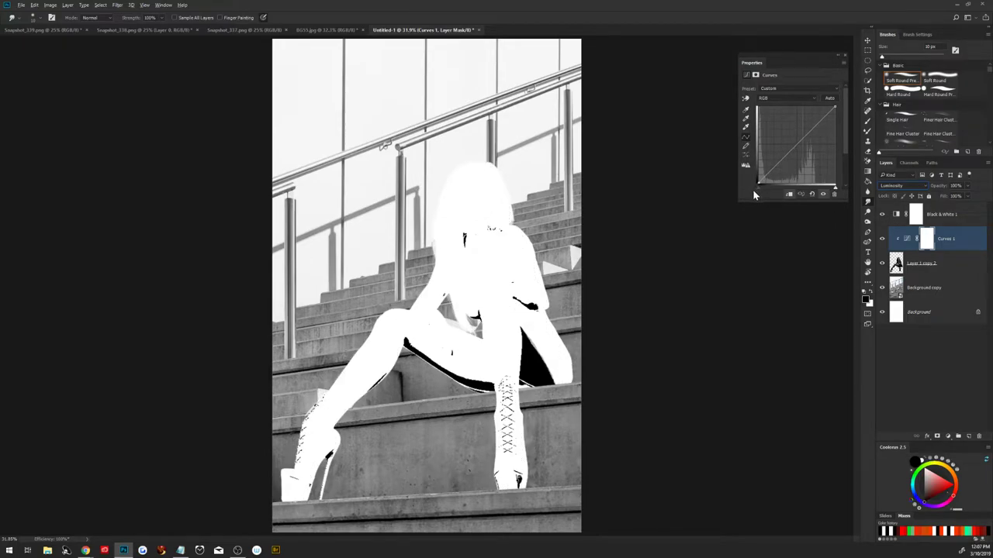
click(812, 194)
mouse_move(836, 188)
mouse_down()
mouse_move(825, 191)
mouse_move(836, 193)
mouse_up()
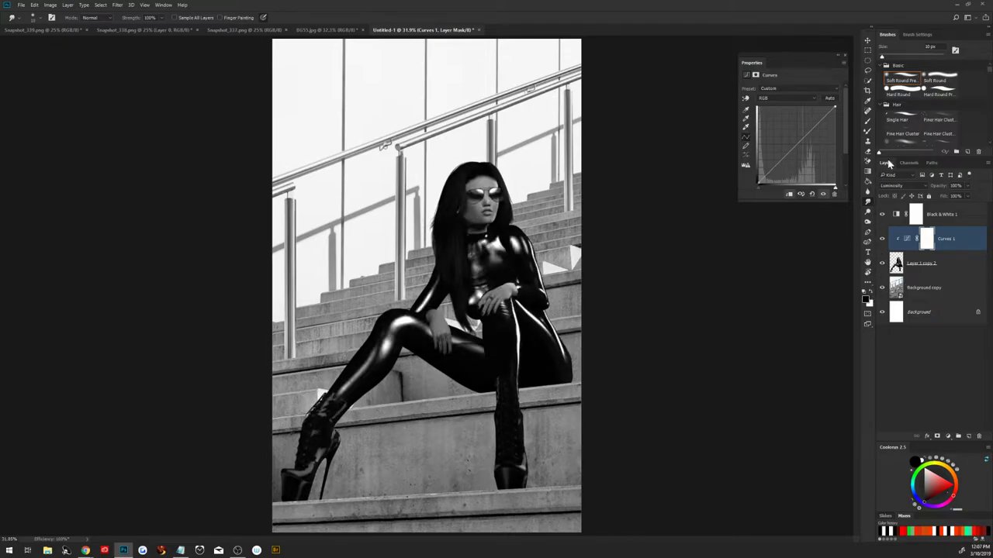
Sample a colour from the figure and inspect it in the colour picker.
click(907, 239)
click(868, 101)
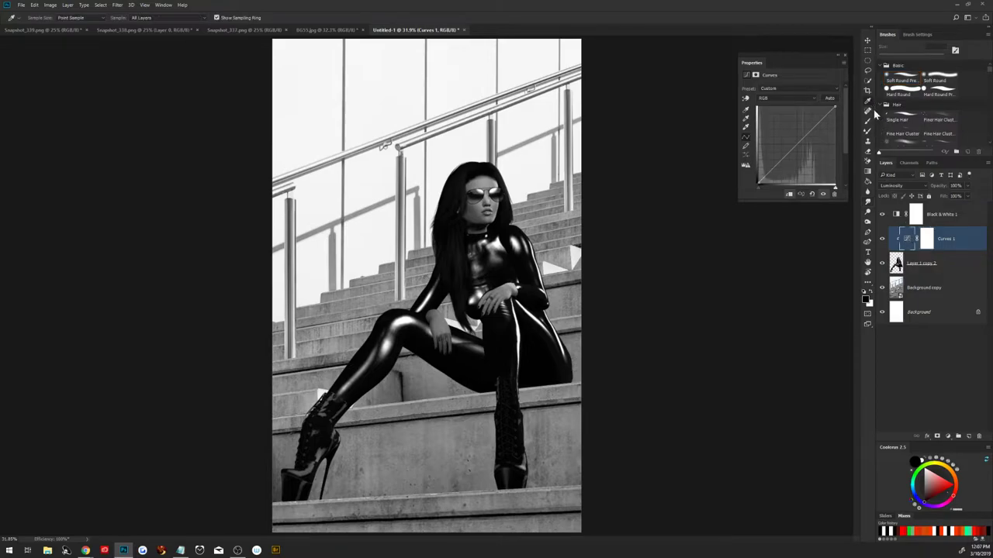
click(405, 374)
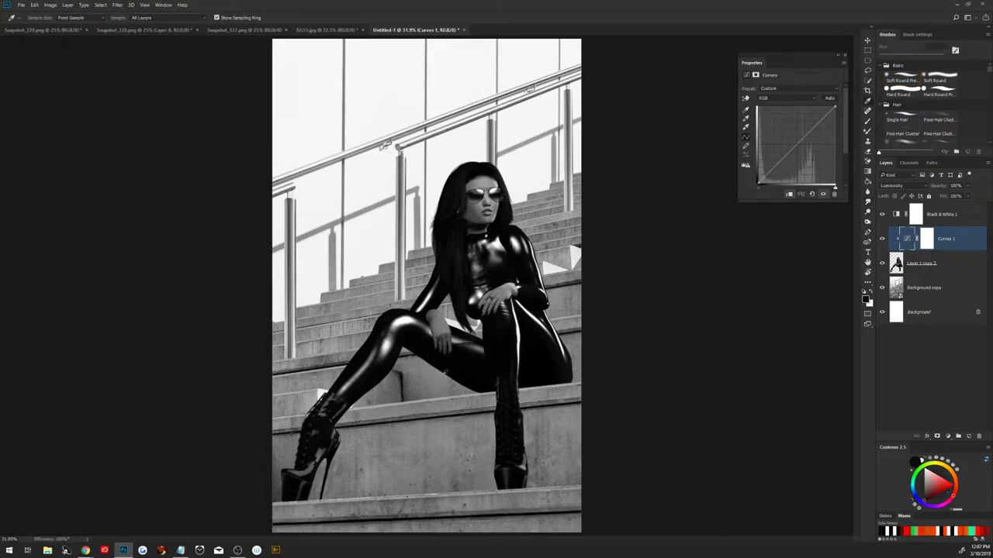
click(867, 299)
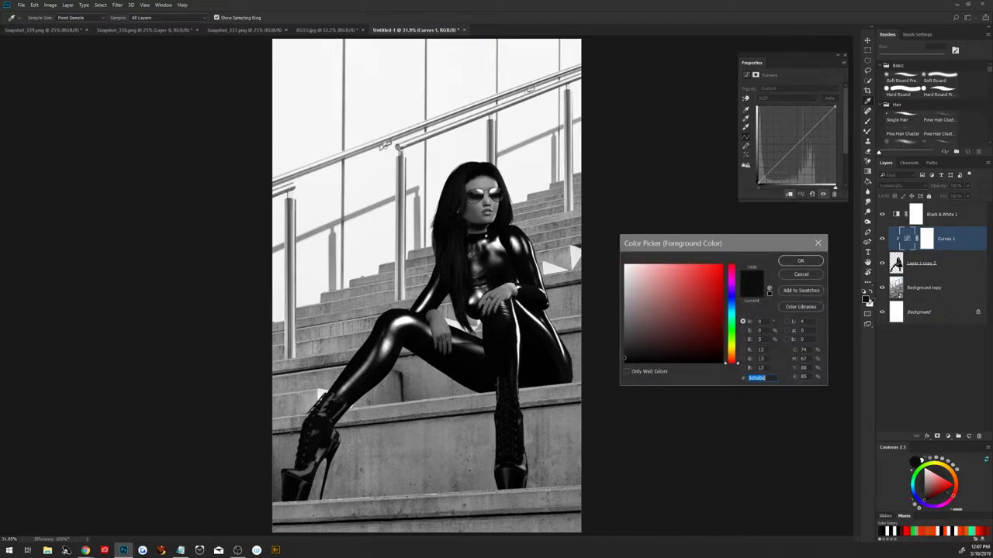
click(808, 265)
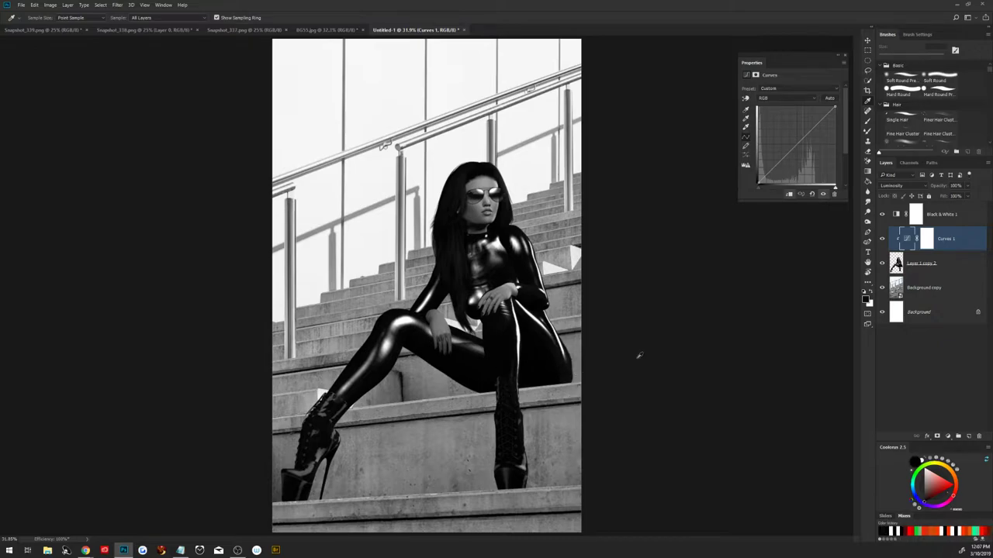
click(867, 300)
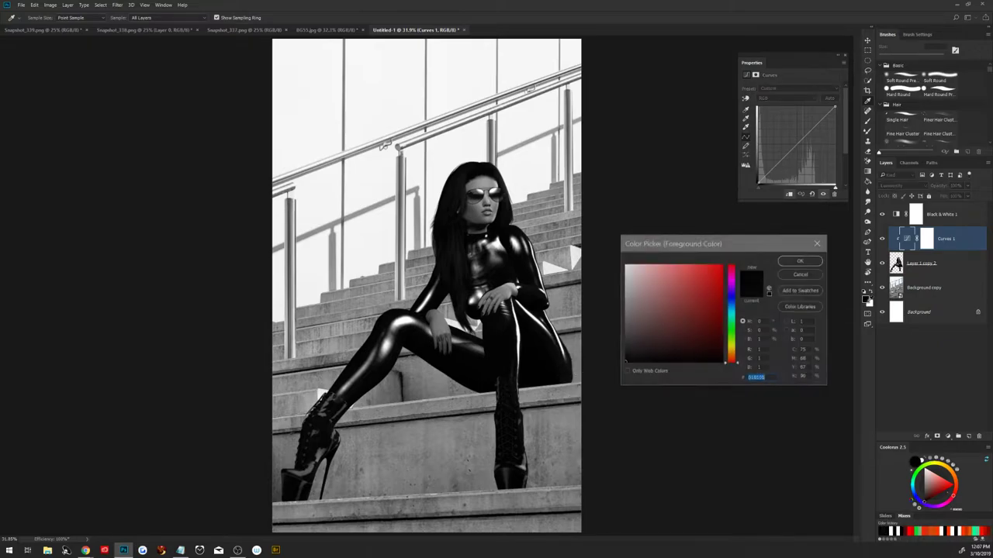
click(800, 273)
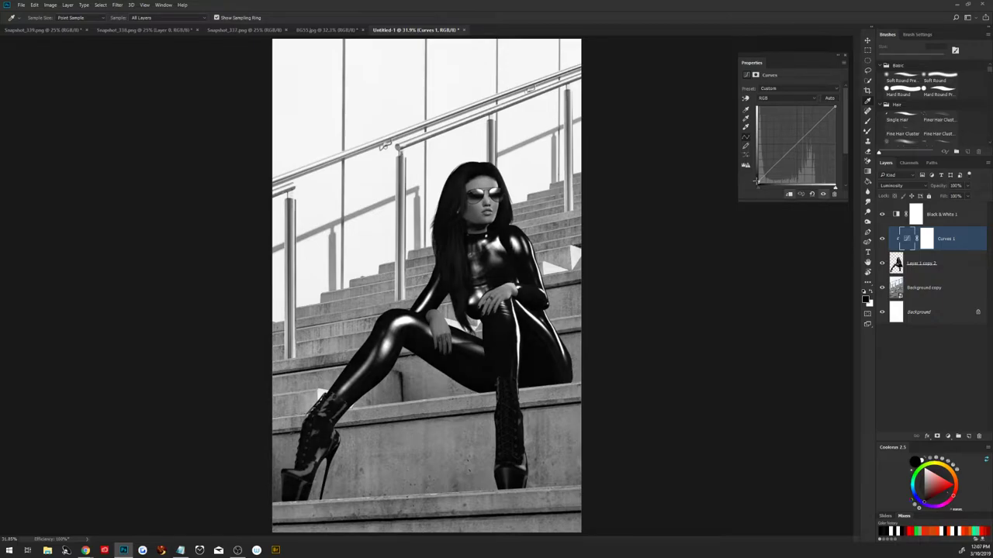
Lift the curve's black point slightly, then sample and check another image colour.
drag(755, 182, 759, 179)
click(537, 373)
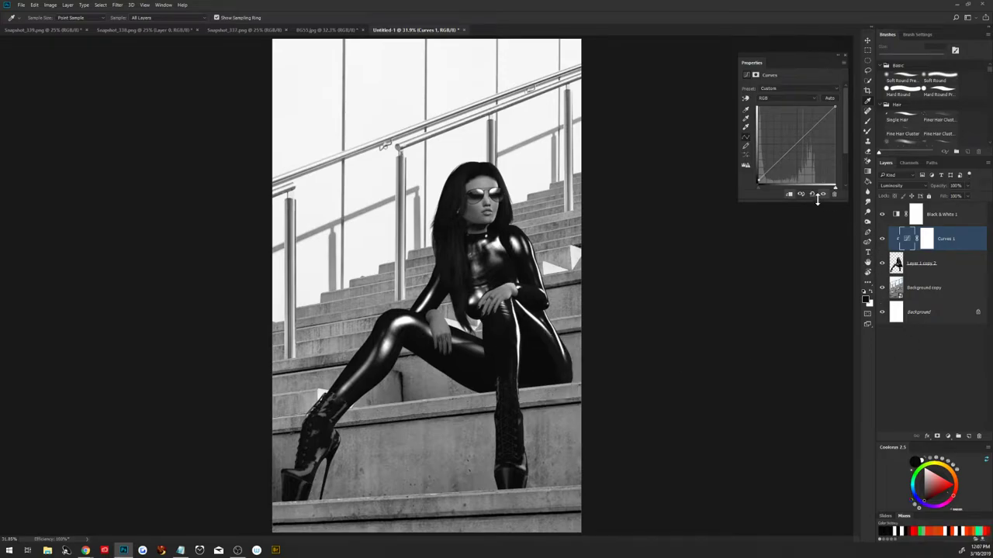
click(867, 299)
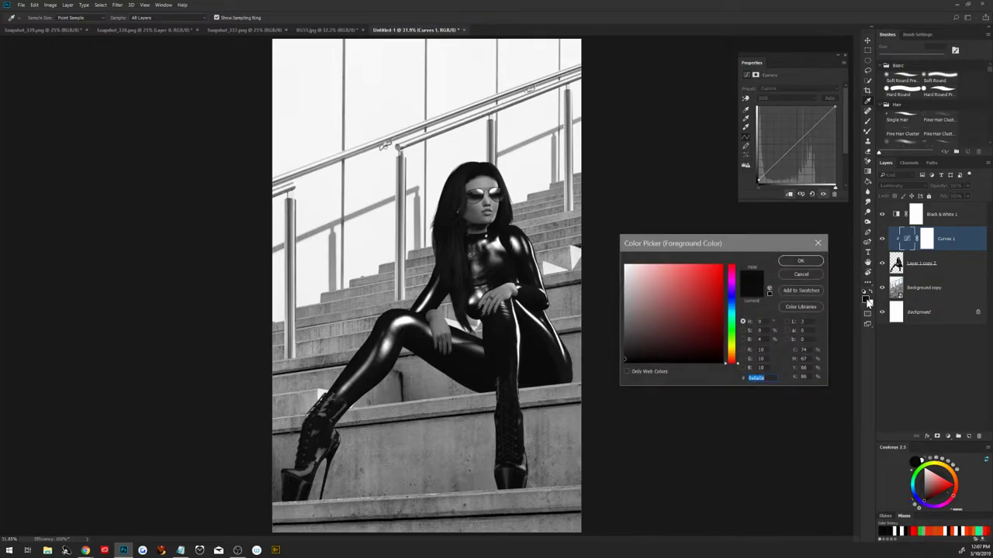
click(801, 275)
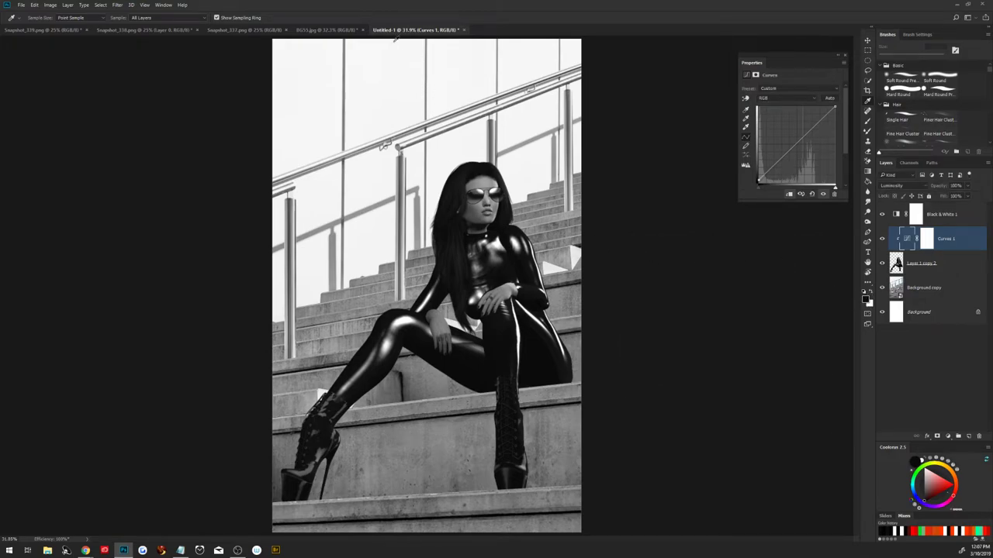
click(868, 300)
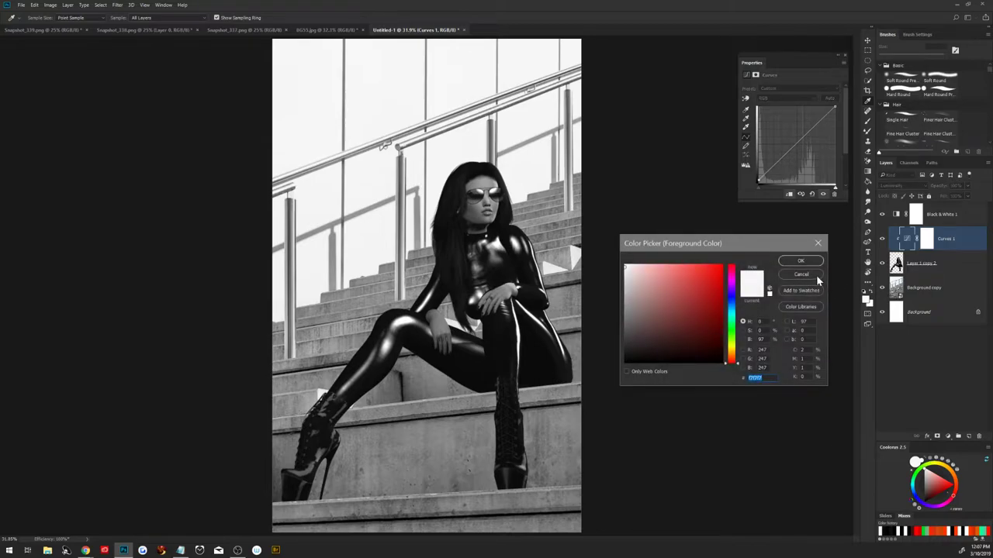
click(814, 276)
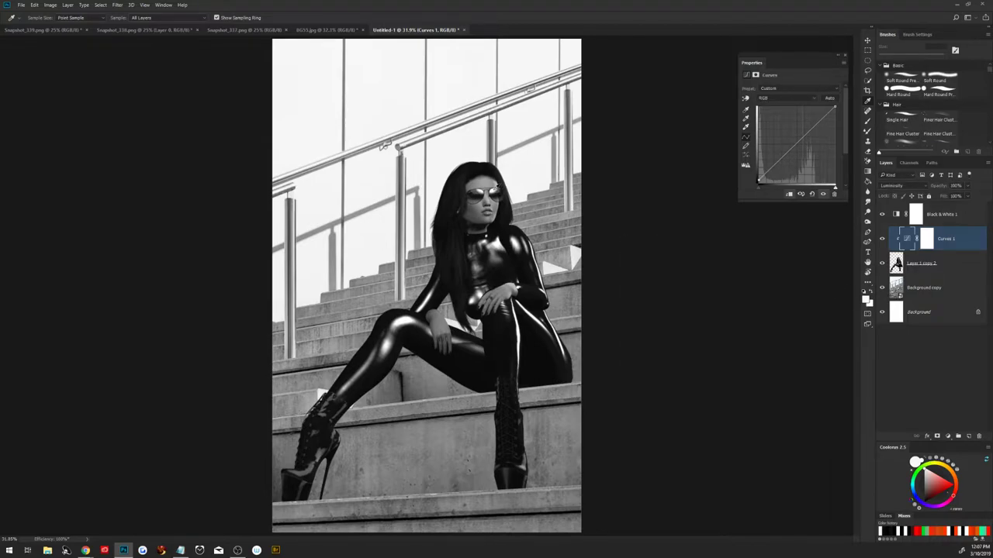
click(868, 299)
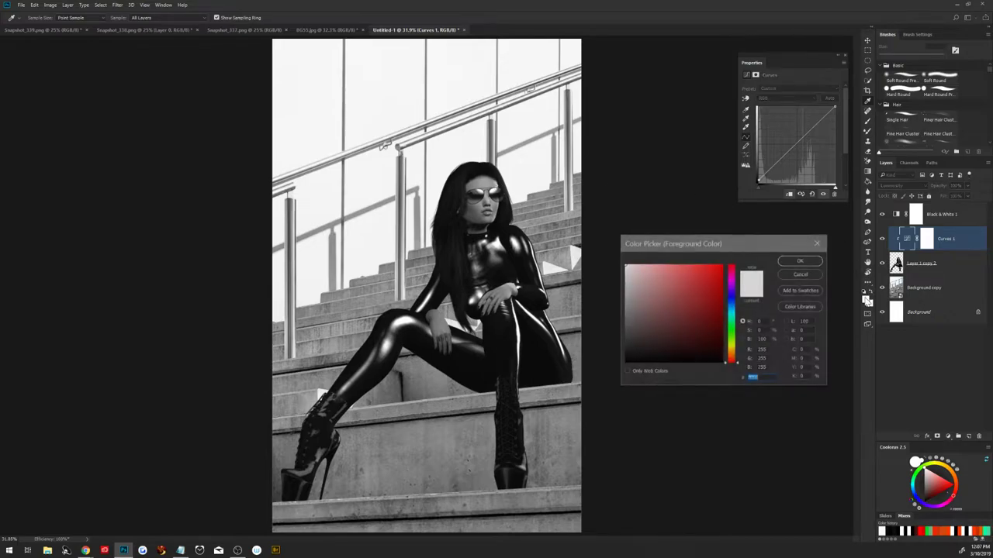
click(801, 276)
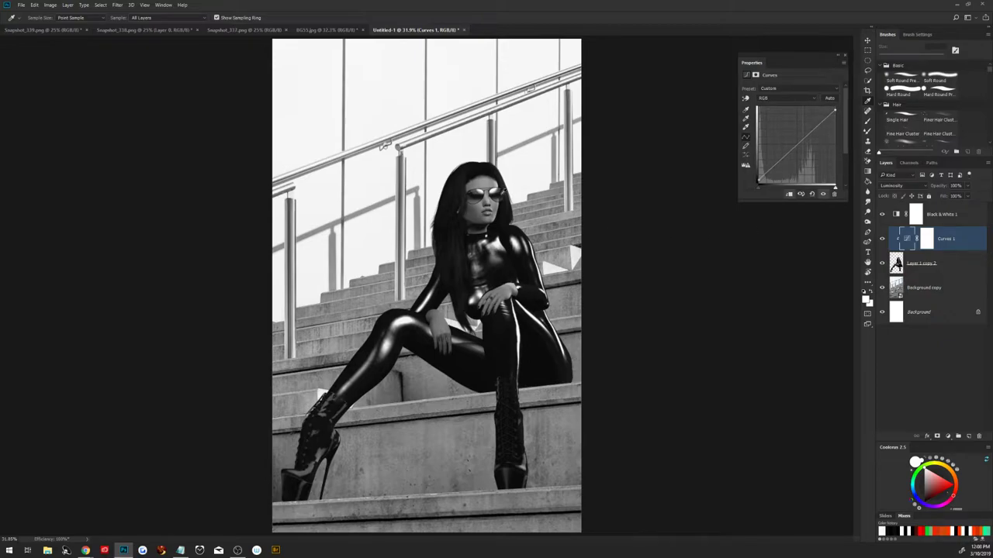
click(865, 295)
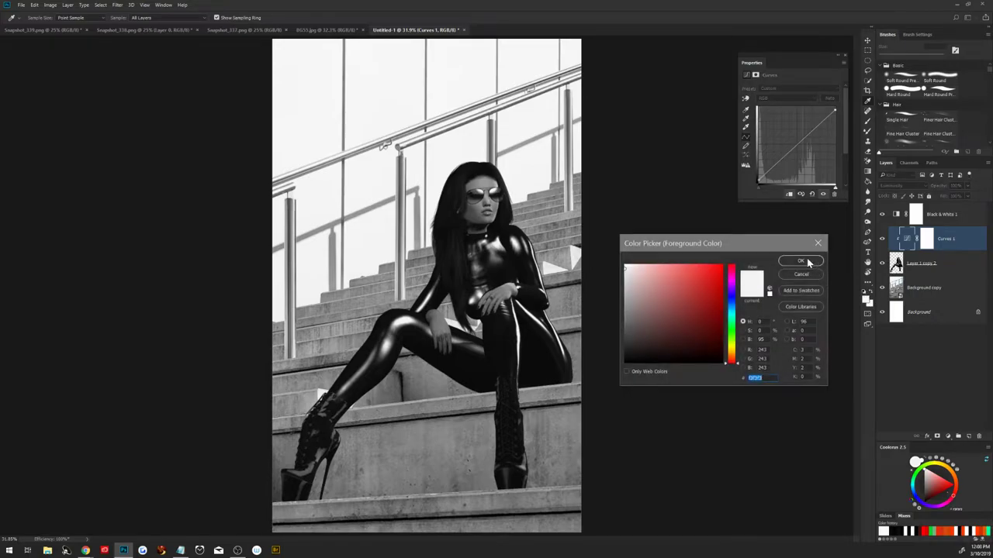
click(802, 275)
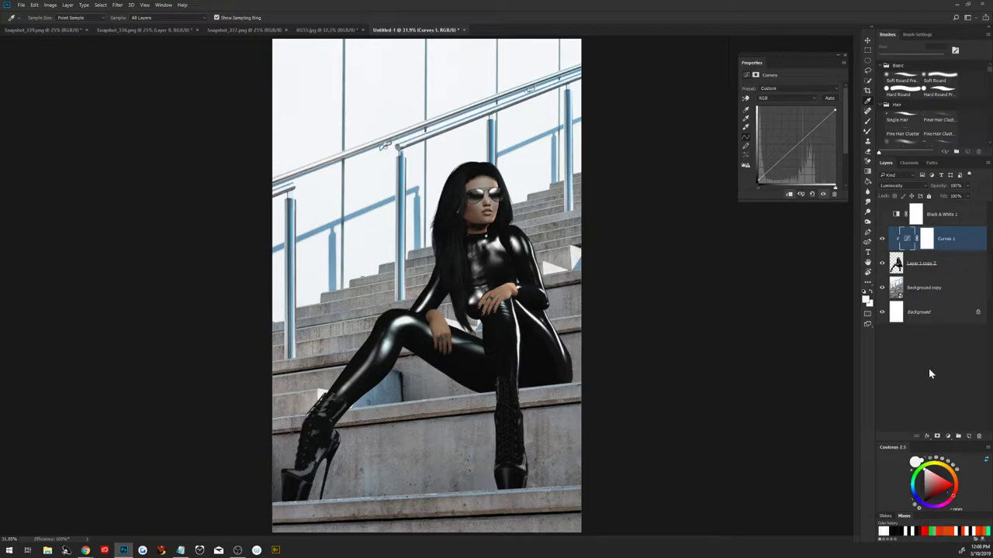
Create Selective Color 1 and apply its Saturation Max preset.
click(948, 438)
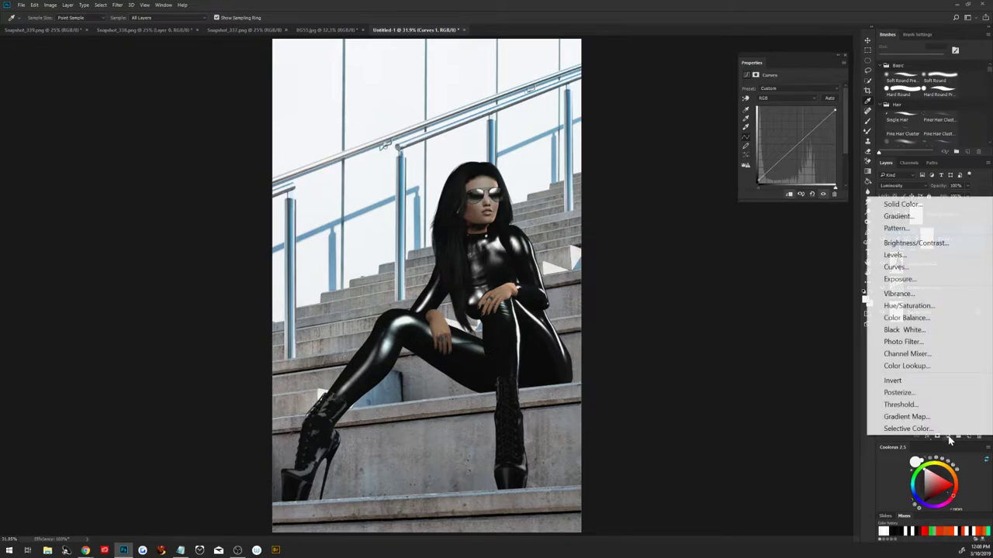
click(826, 349)
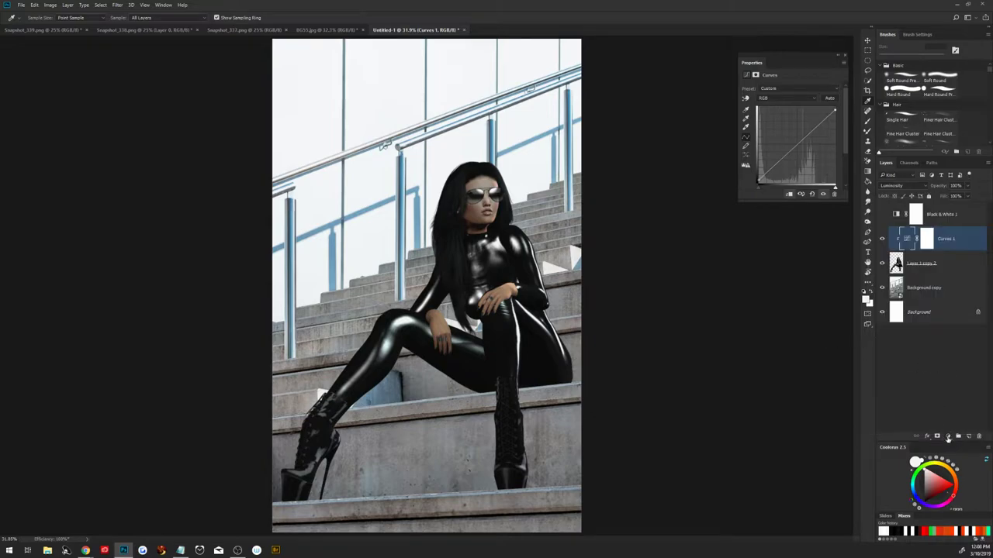
click(948, 438)
click(942, 431)
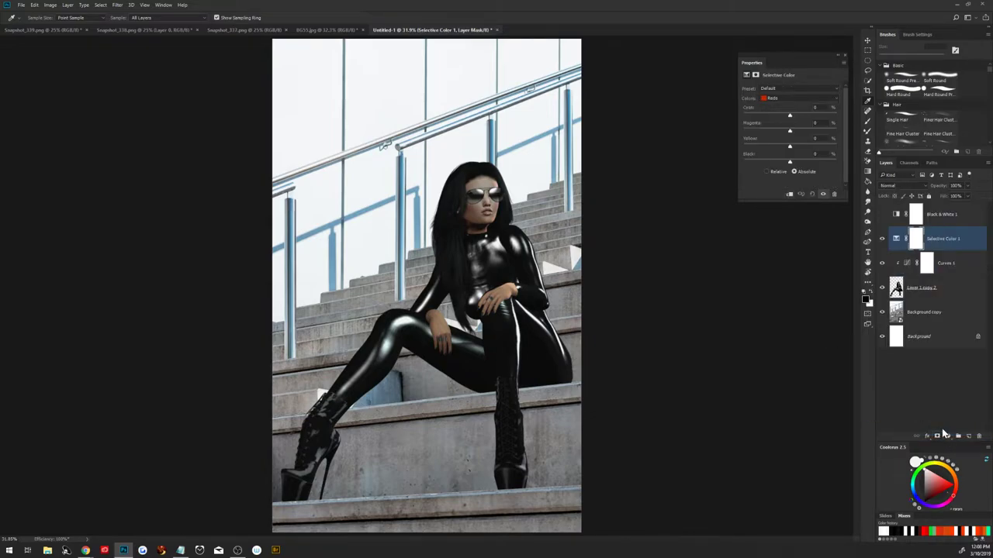
click(802, 98)
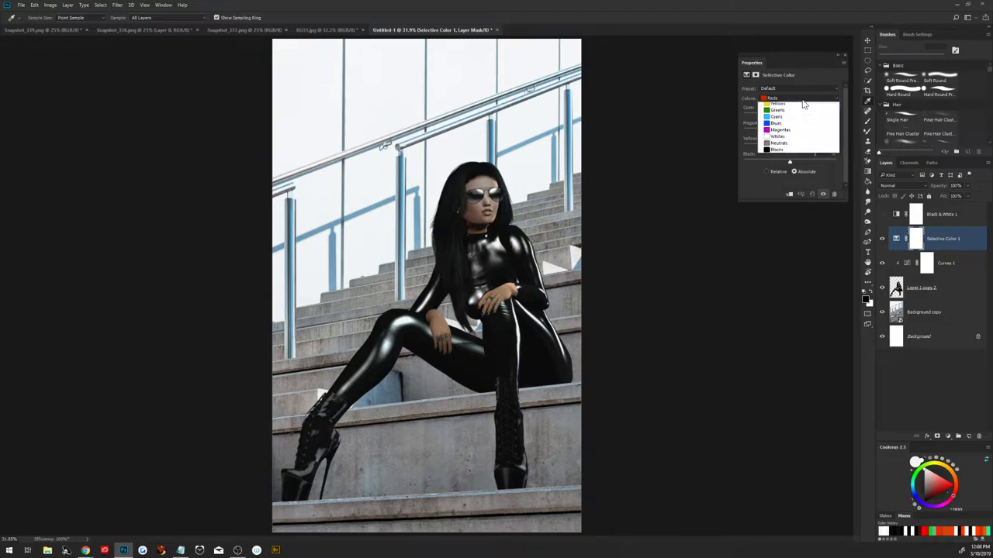
click(801, 93)
click(802, 90)
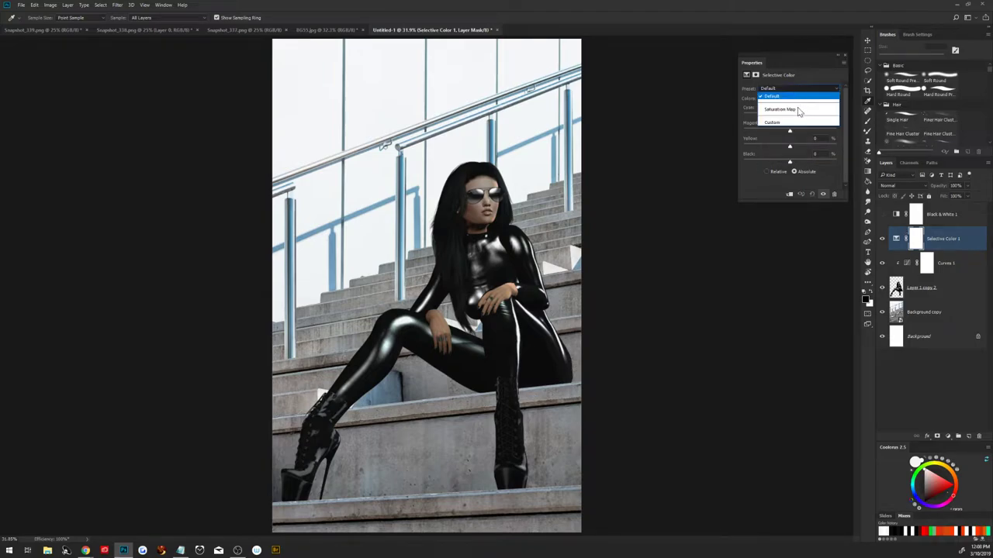
click(797, 111)
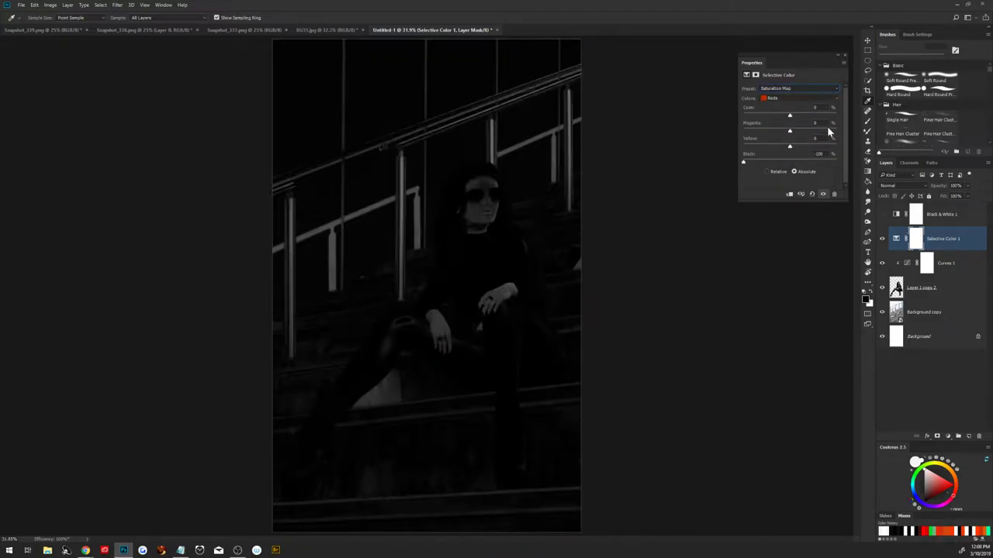
Add a Hue/Saturation adjustment layer above Curves 1.
click(943, 266)
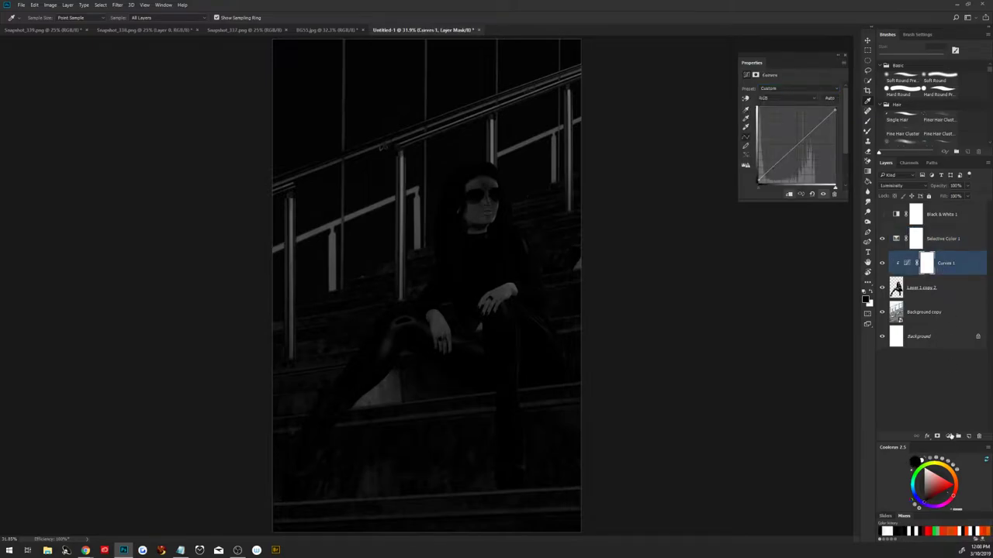
click(948, 437)
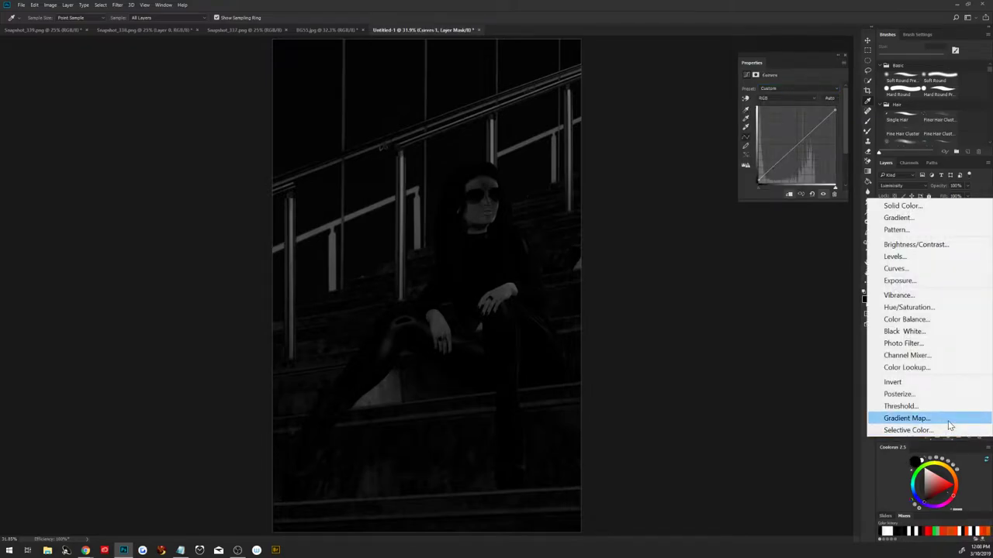
click(934, 310)
Clip Hue/Saturation 1, set it to Saturation blending, and adjust saturation to +5.
right_click(953, 268)
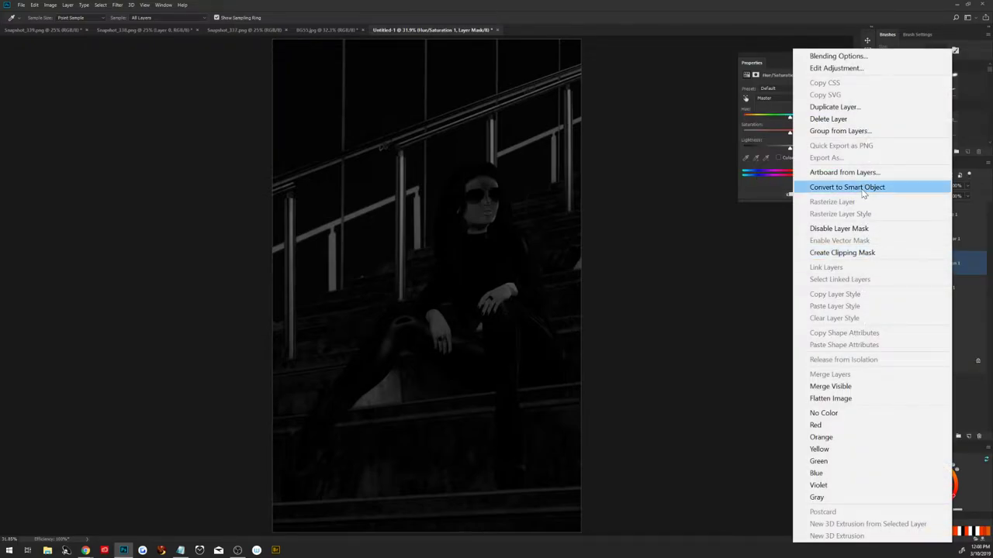
click(842, 253)
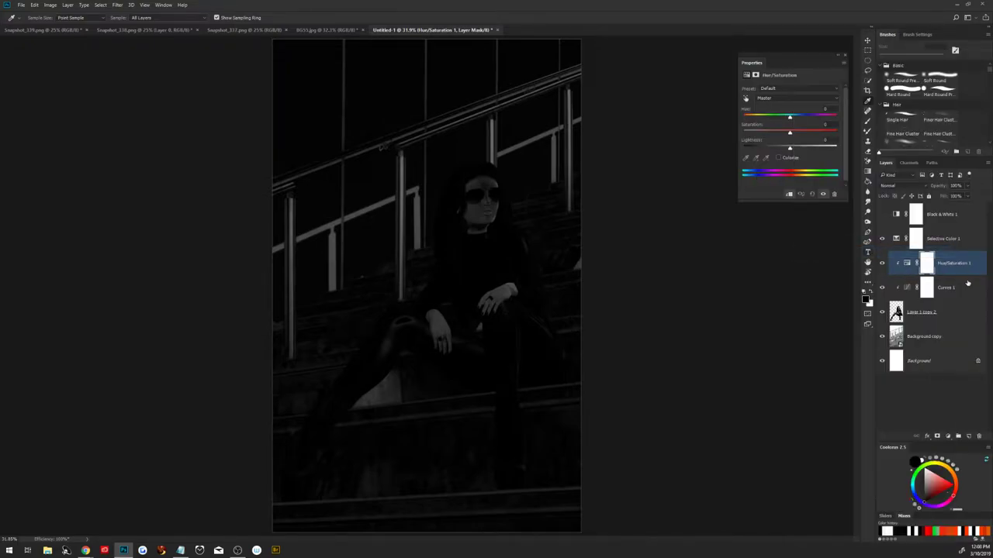
click(882, 240)
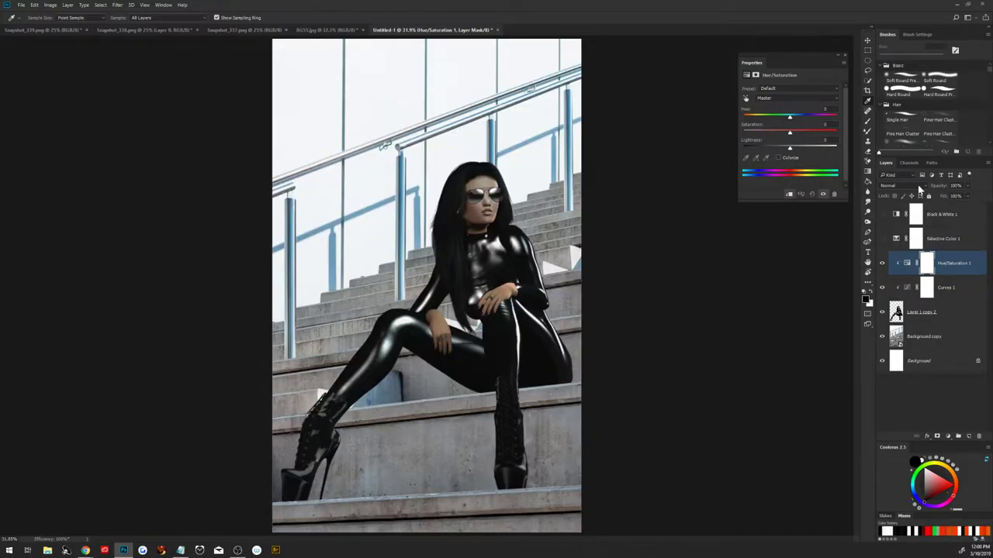
drag(790, 134, 782, 137)
click(905, 186)
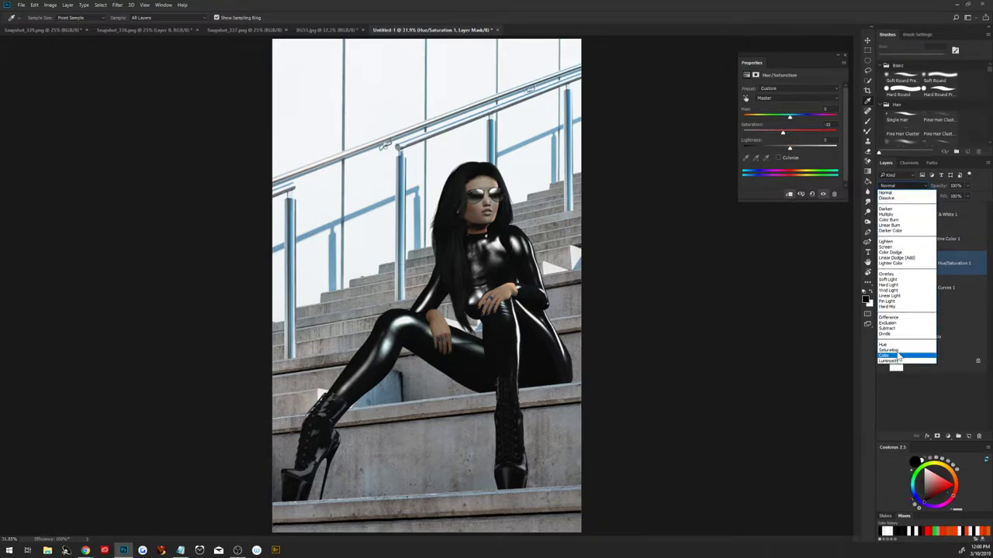
click(899, 351)
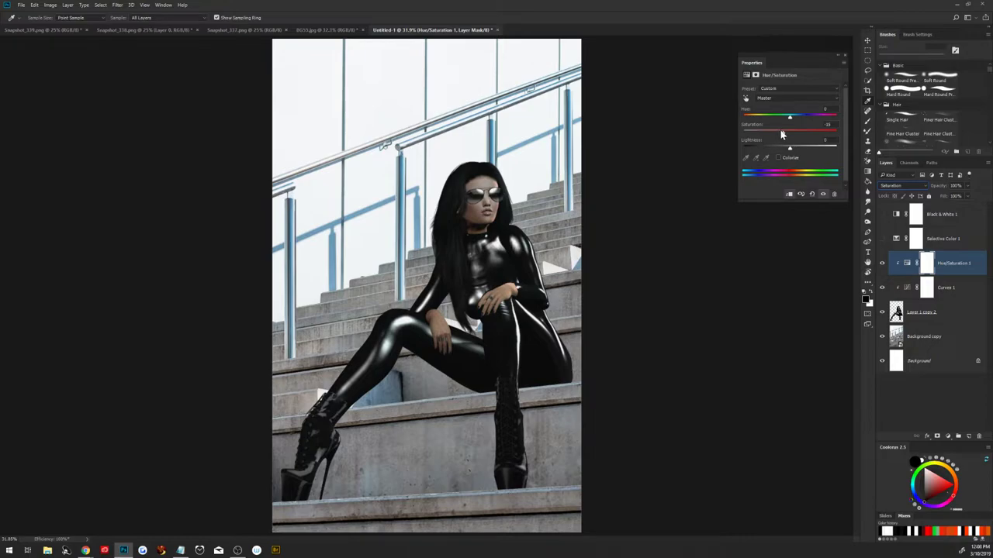
drag(773, 133, 792, 138)
Toggle Selective Color 1 on and off to compare, leaving it hidden.
click(882, 239)
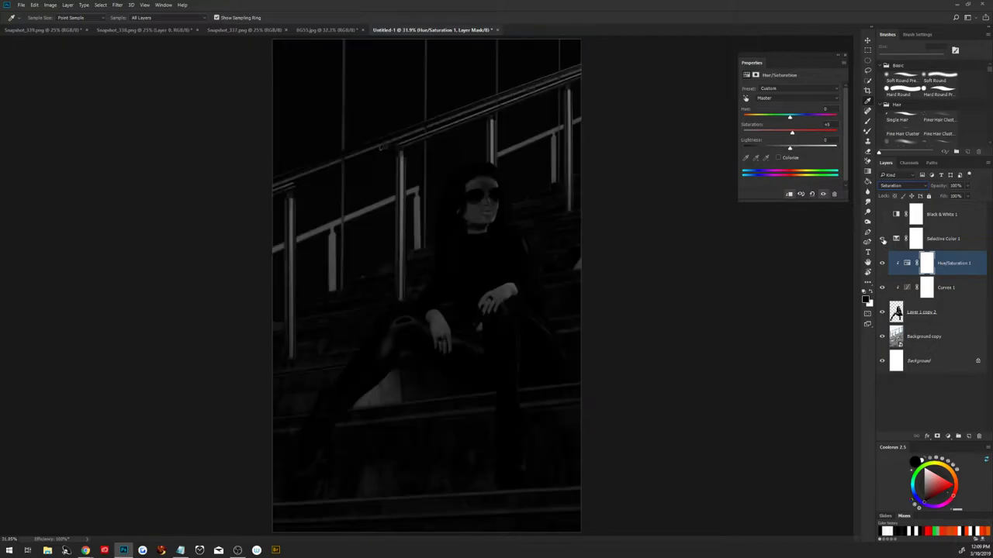
click(882, 240)
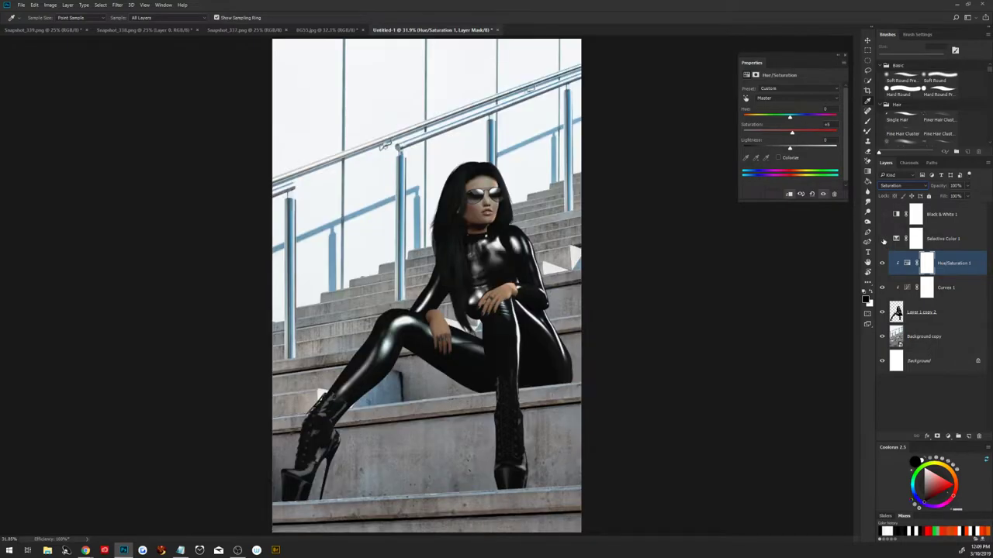
click(882, 239)
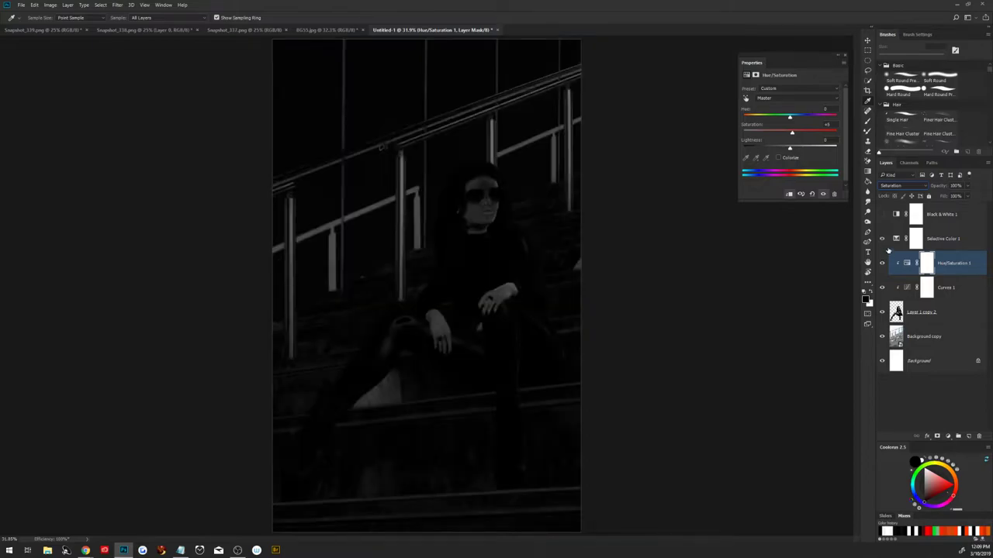
click(882, 240)
Add a highlight point and a shadow point to the Curves 1 curve.
click(909, 290)
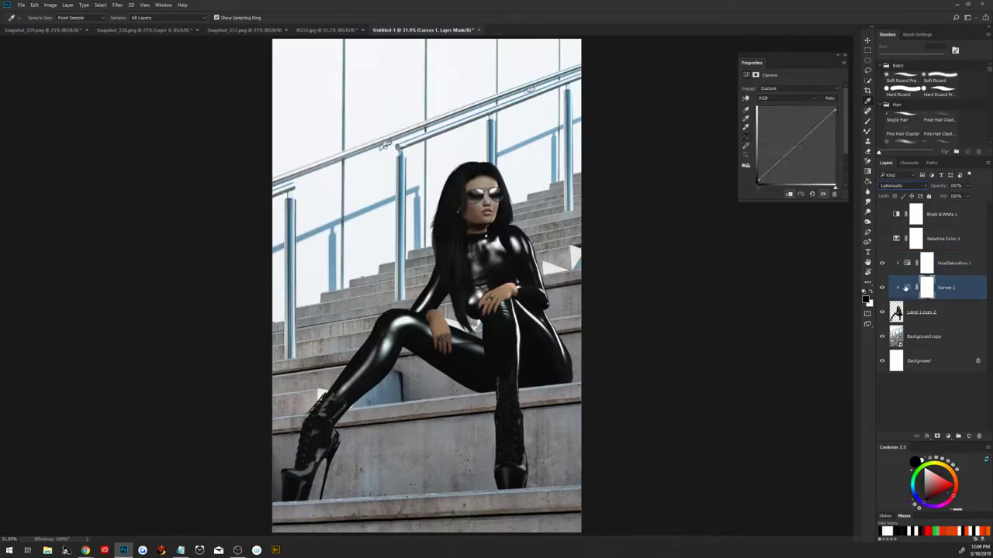
click(812, 130)
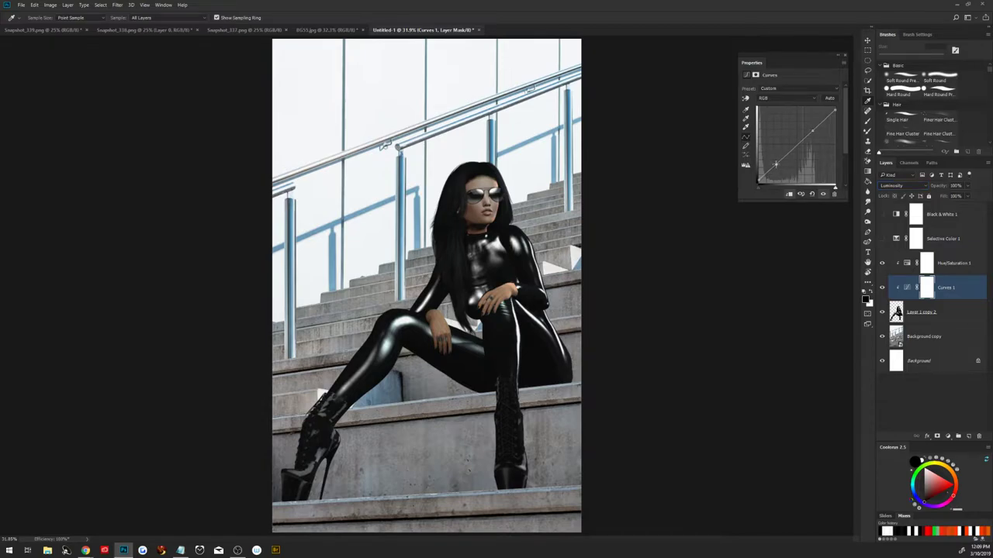
click(775, 166)
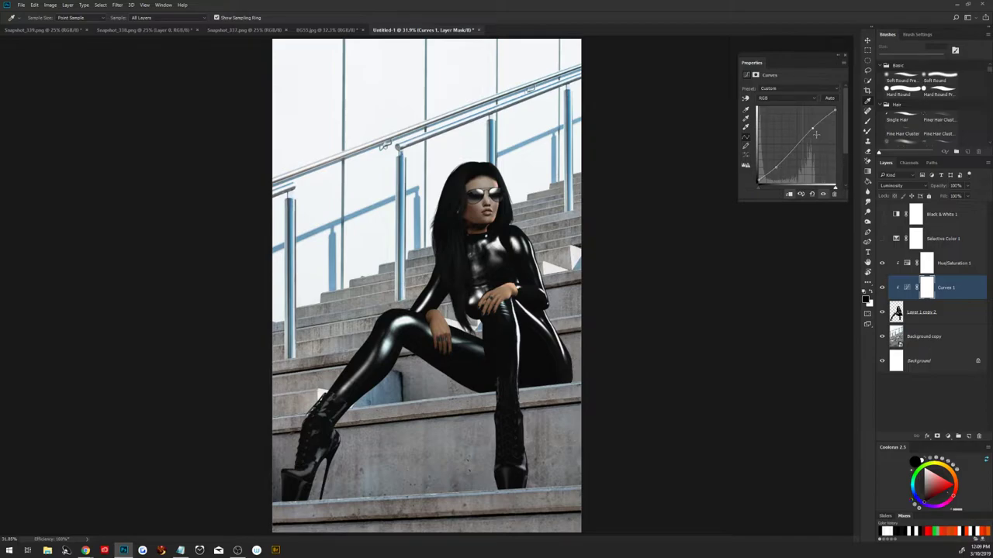
click(950, 263)
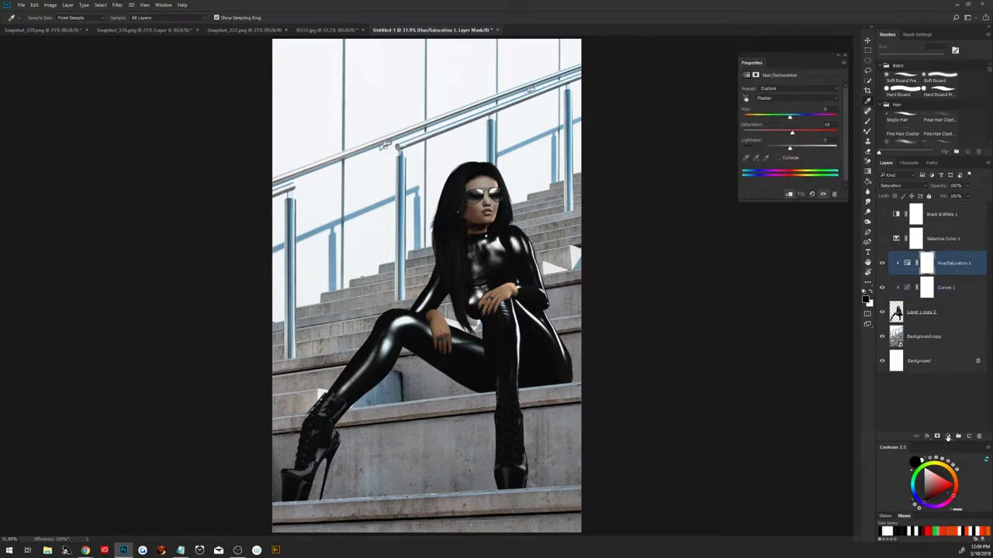
Add a mid-grey Solid Color fill layer set to Luminosity blending.
click(948, 438)
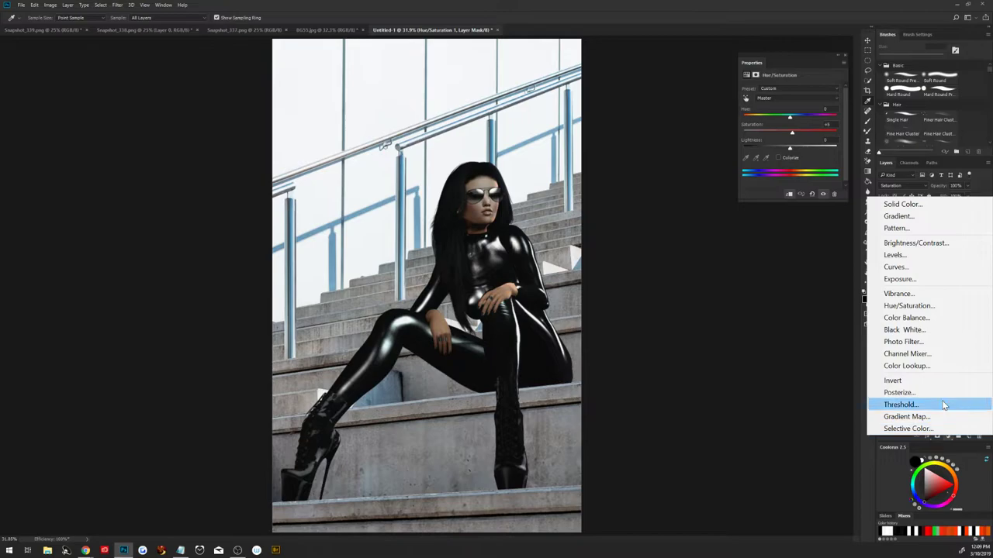
click(900, 204)
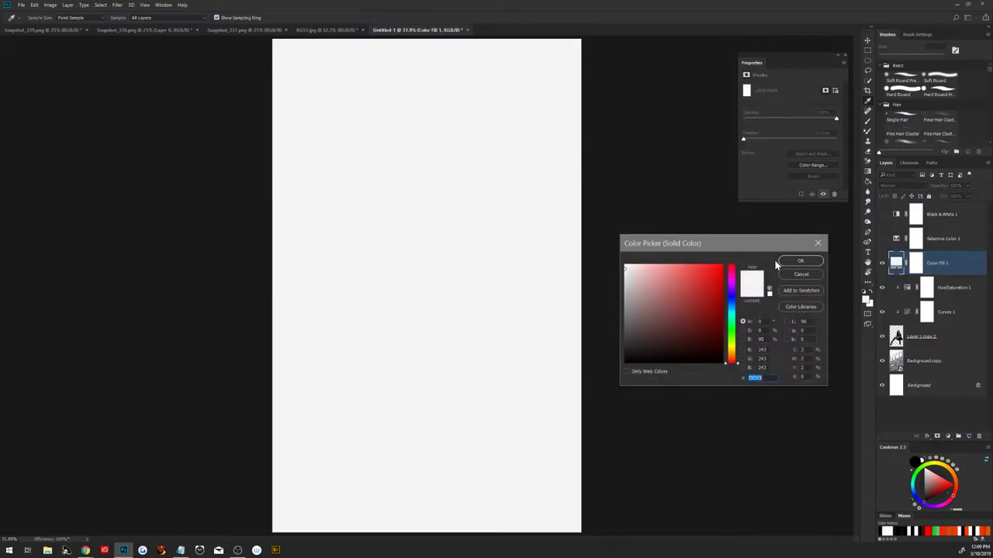
click(624, 316)
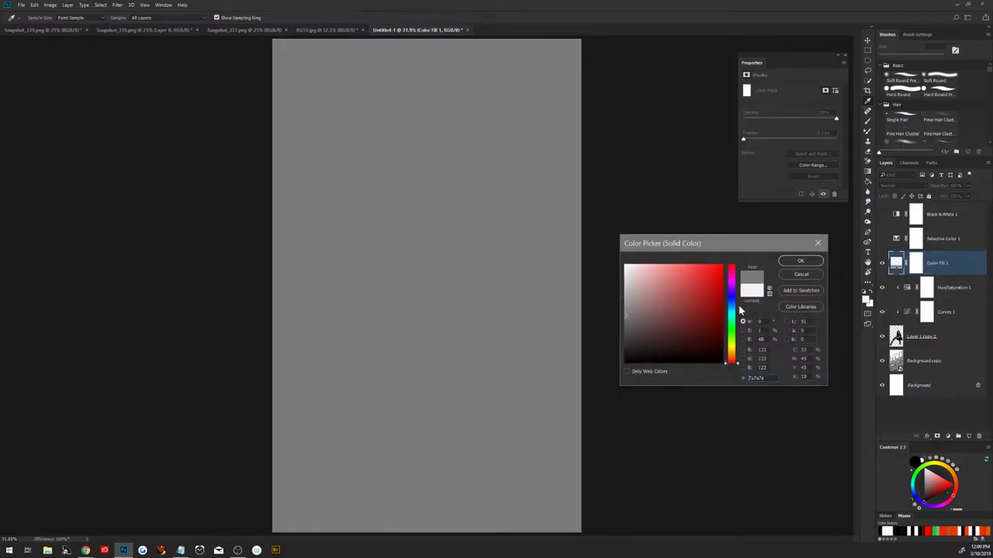
click(801, 261)
click(902, 188)
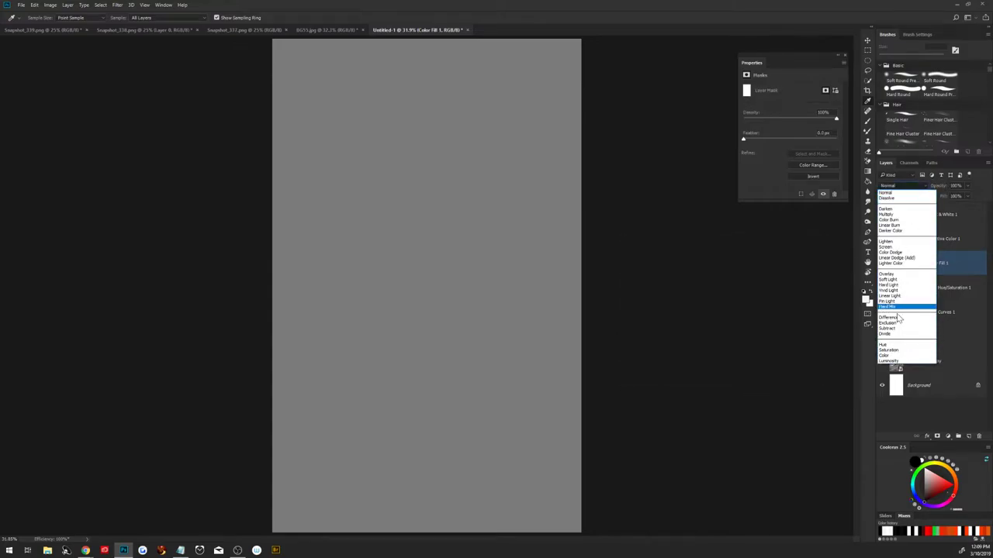
click(904, 361)
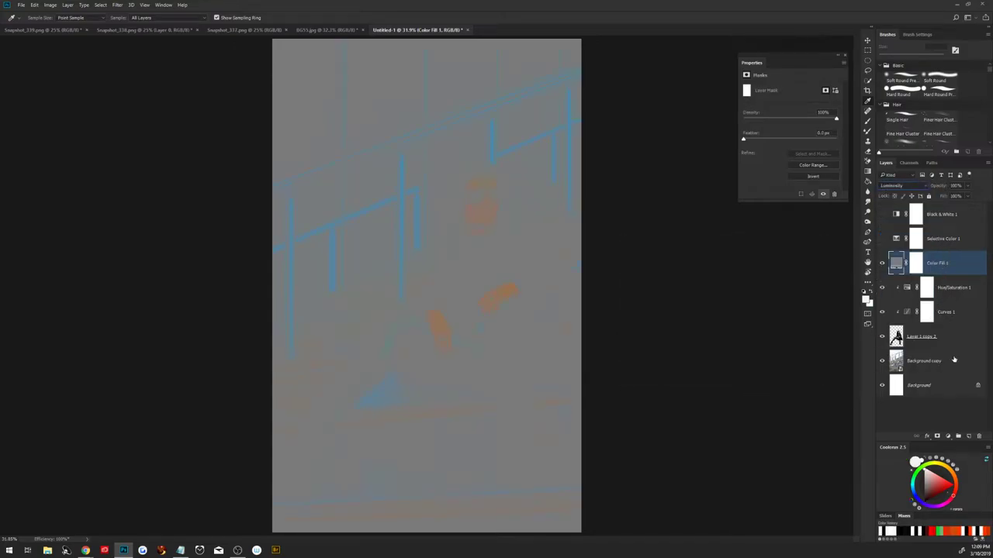
Add a +81 saturation Hue/Saturation layer and group it with Color Fill 1.
click(948, 437)
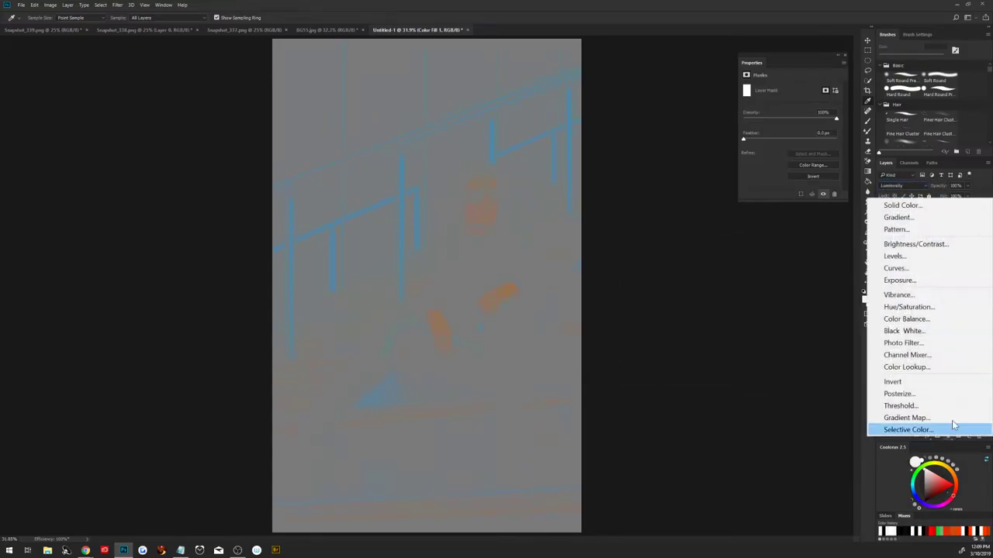
click(919, 307)
click(827, 133)
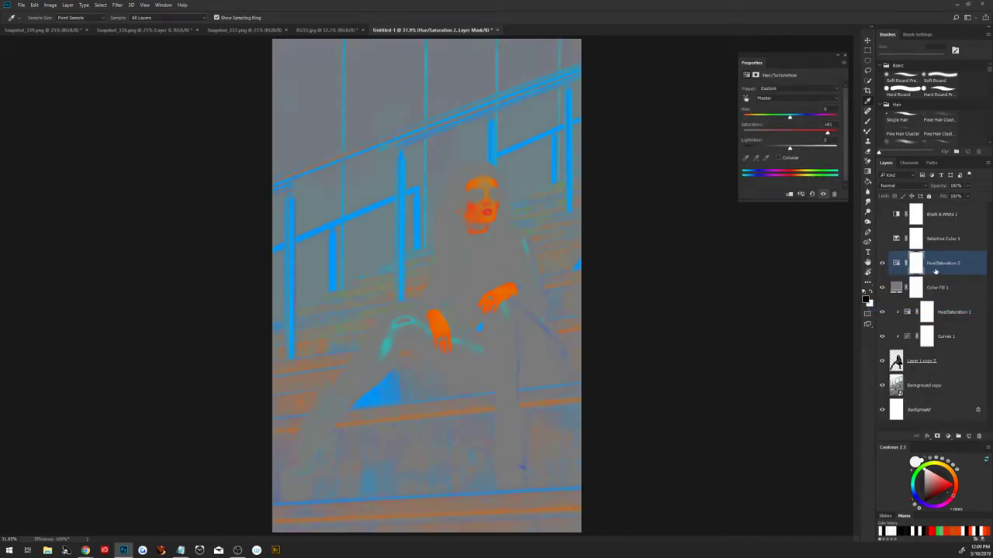
shift+click(938, 288)
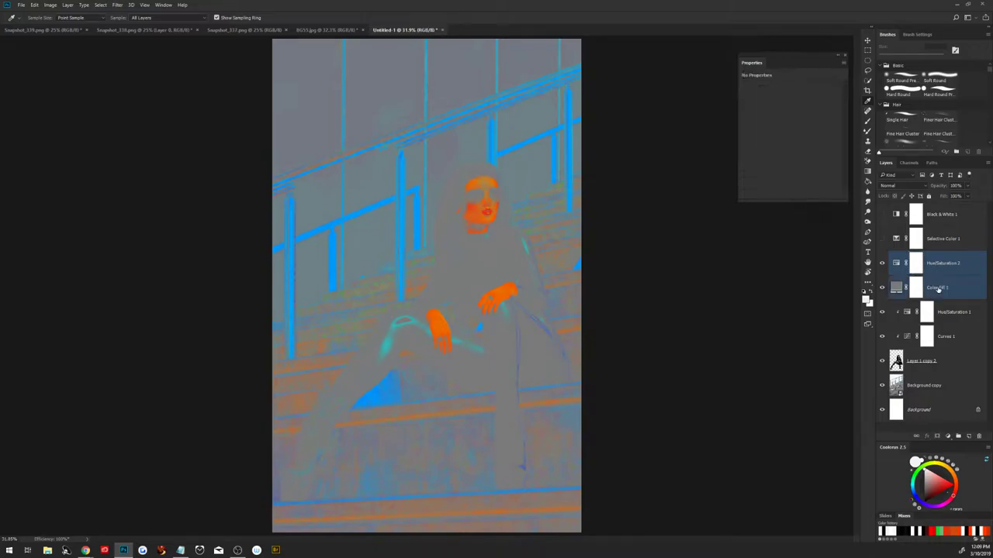
key(ctrl+g)
Add a Selective Color 2 layer above Hue/Saturation 1, clipped to it, in Color blend mode.
click(945, 276)
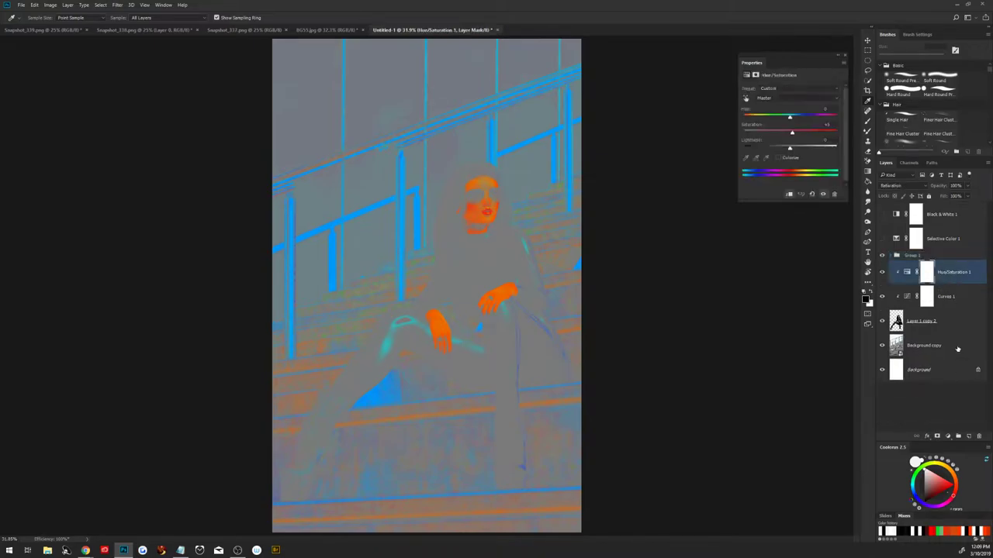
click(948, 436)
click(902, 426)
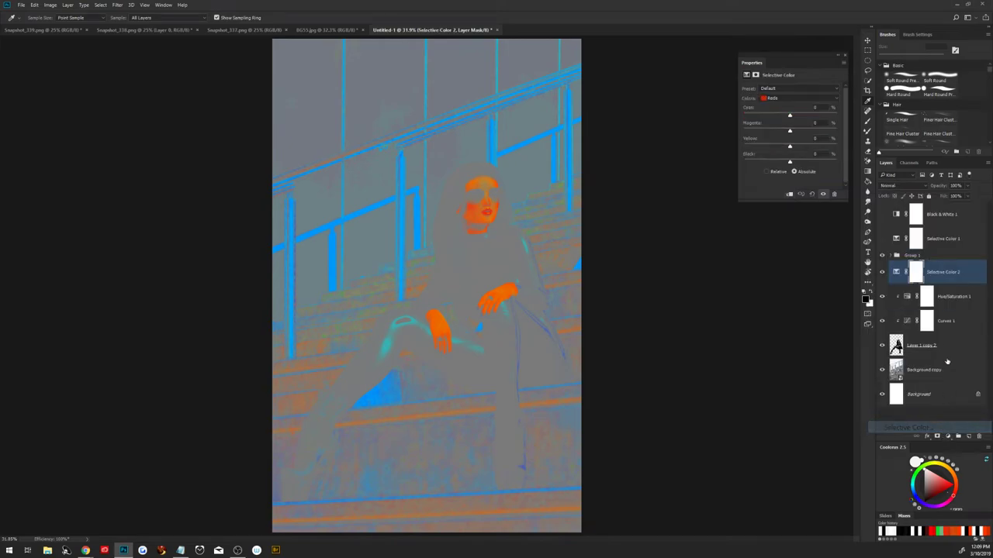
right_click(946, 281)
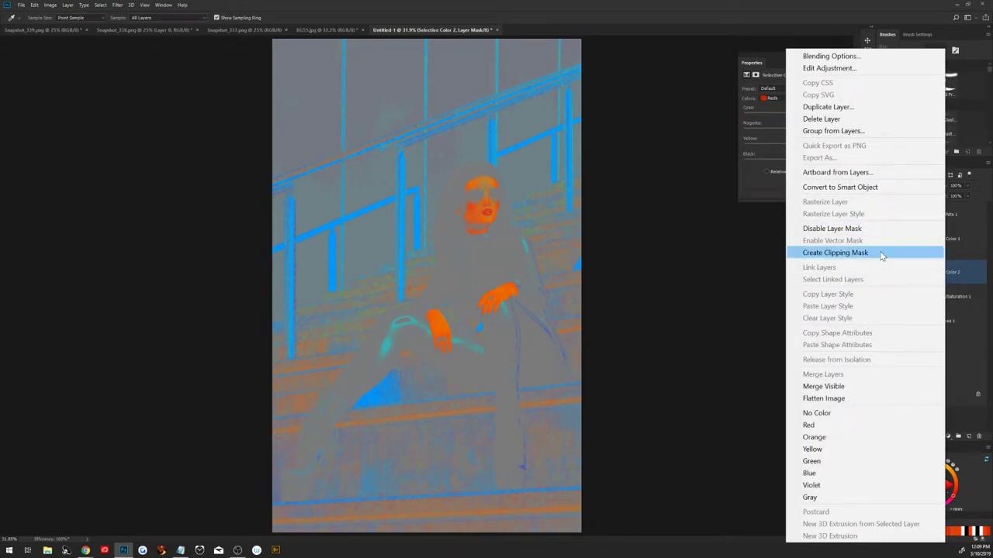
click(882, 254)
click(904, 187)
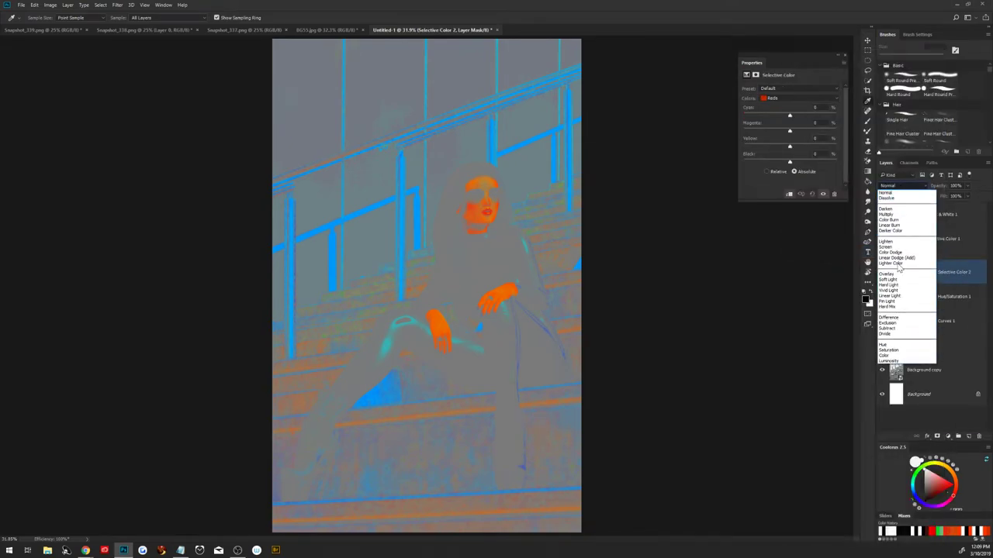
click(897, 357)
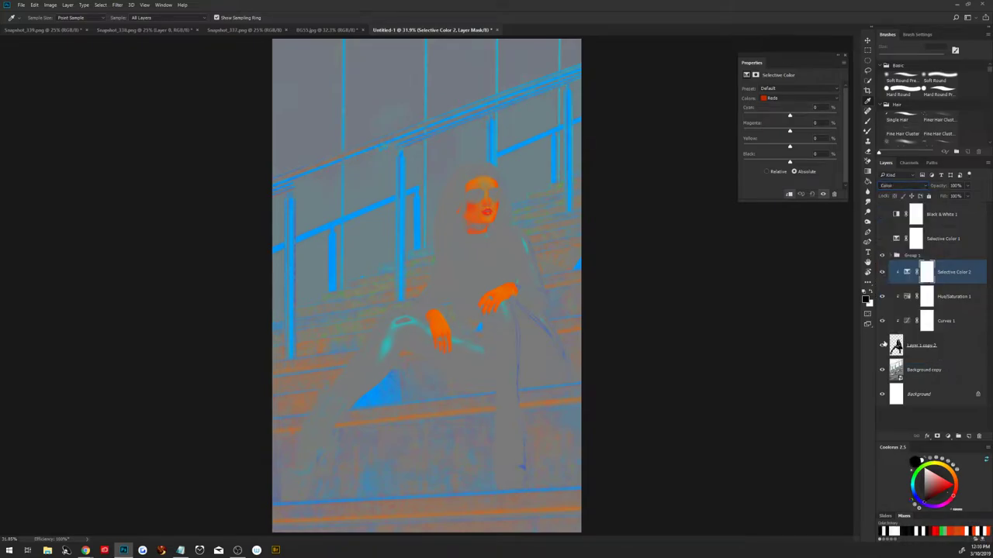
In the Blacks range, nudge cyan up slightly and set yellow to -2, checking against Group 1.
click(780, 99)
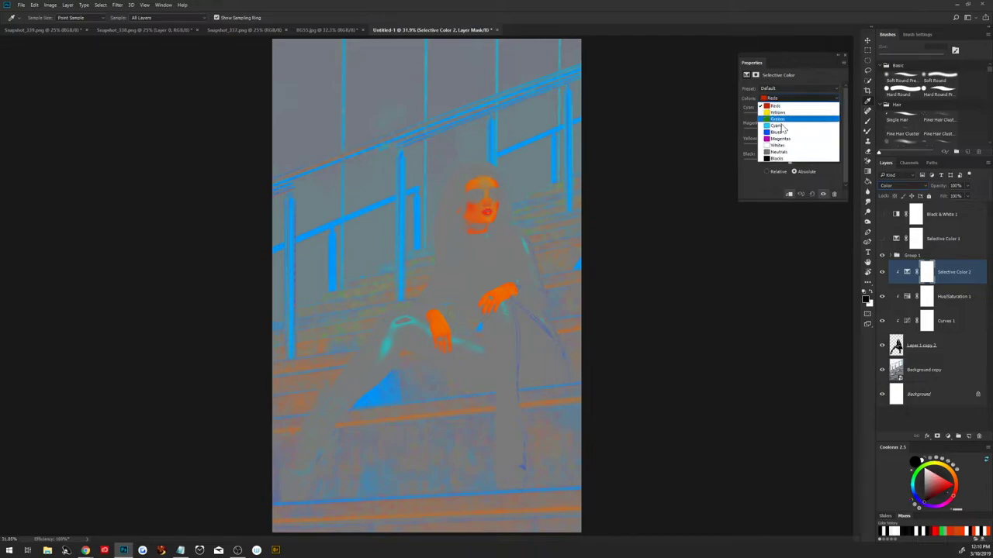
click(782, 159)
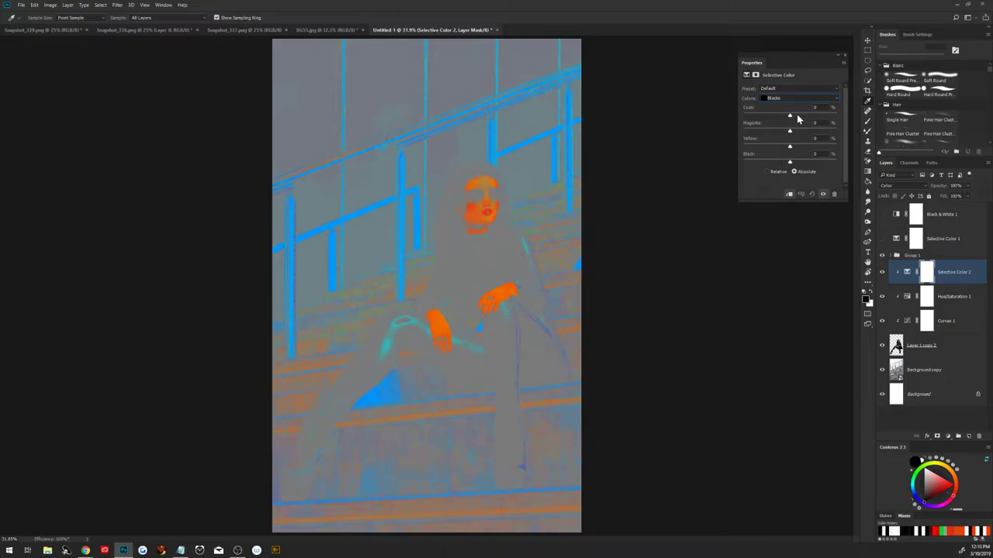
drag(791, 116, 791, 116)
drag(790, 148, 791, 150)
drag(790, 149, 789, 149)
click(883, 256)
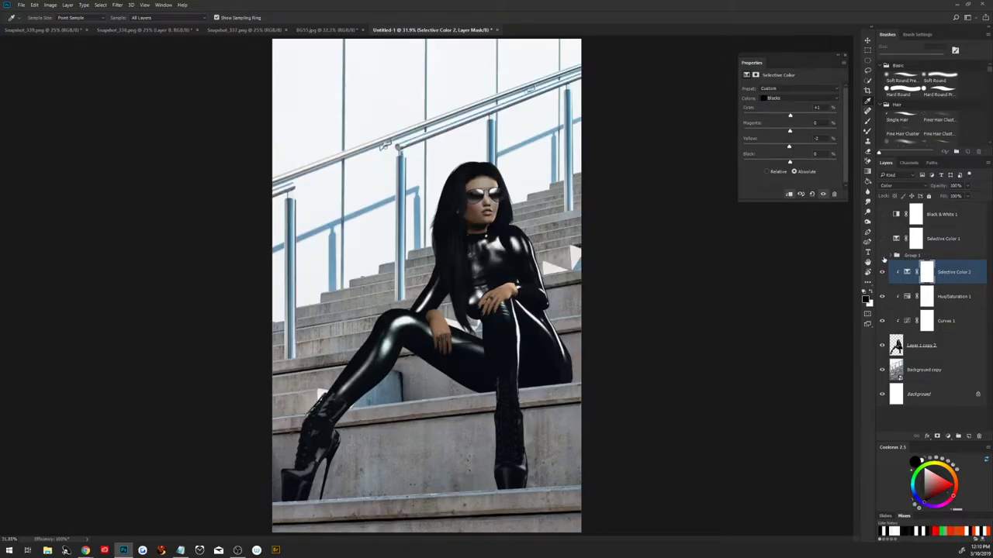
click(882, 257)
In the Whites range, raise cyan and set yellow to -4, then hide Group 1 and compare the grade.
click(792, 97)
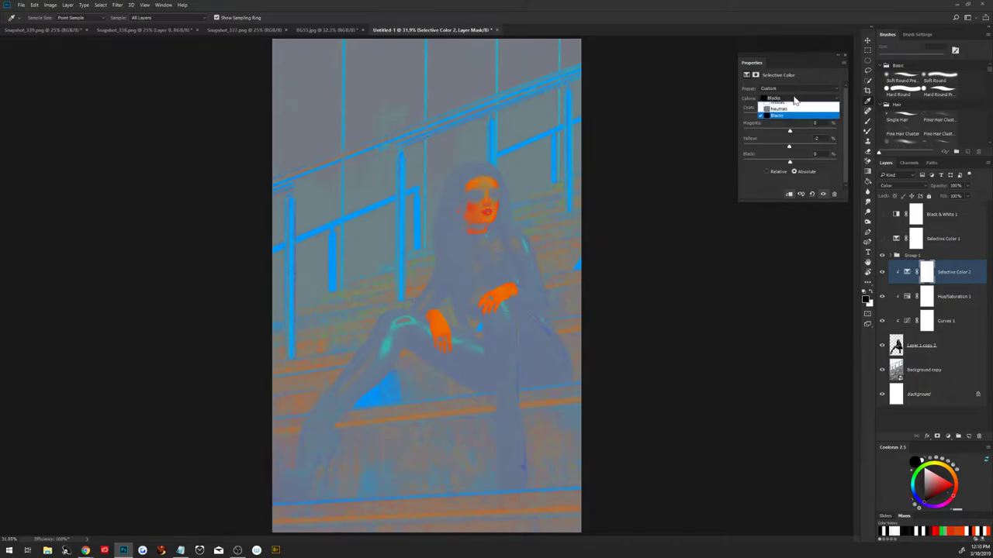
click(792, 146)
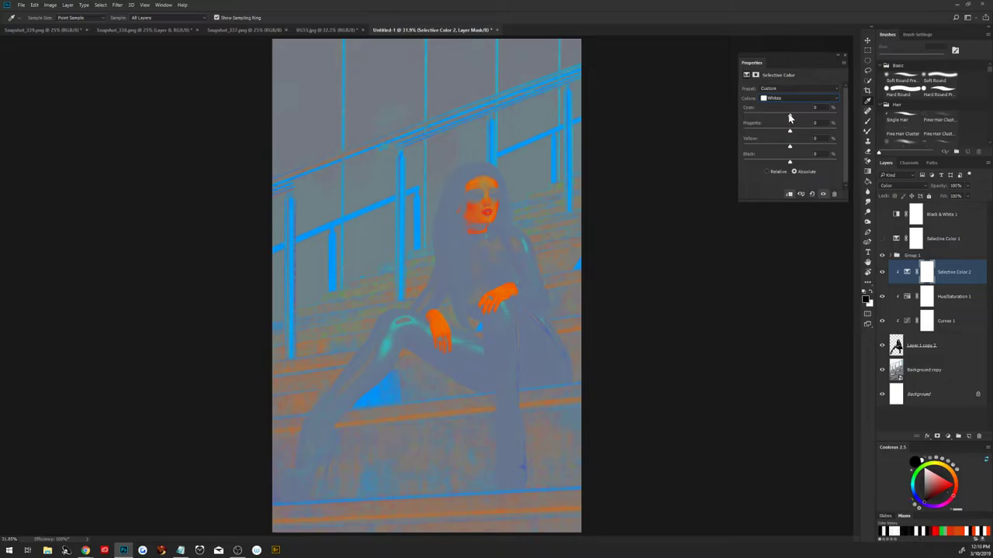
drag(789, 118, 791, 121)
drag(791, 120, 793, 121)
drag(789, 147, 791, 152)
click(882, 256)
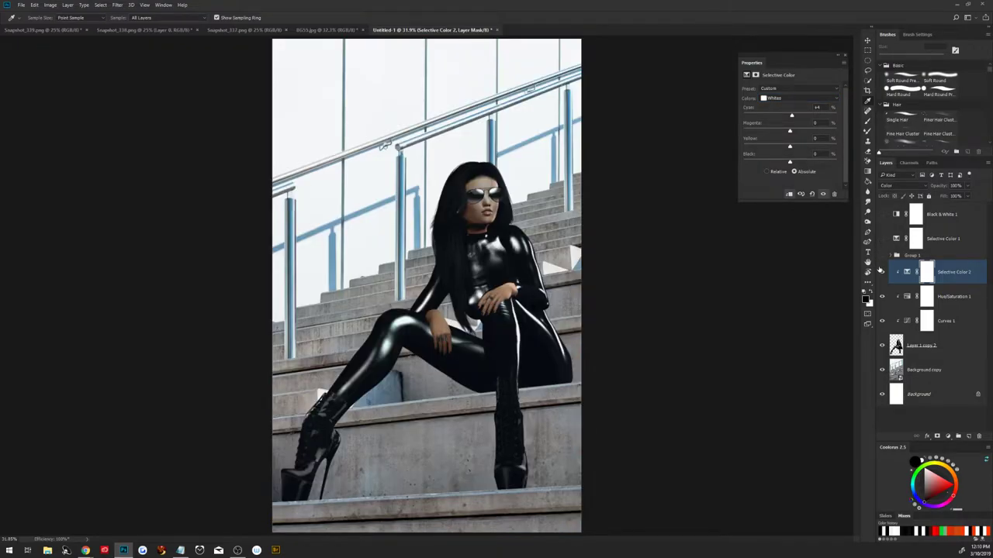
click(882, 272)
click(883, 322)
drag(885, 323, 884, 271)
Delete Group 1, Black & White 1 and Selective Color 1, the colour-check layers.
click(930, 258)
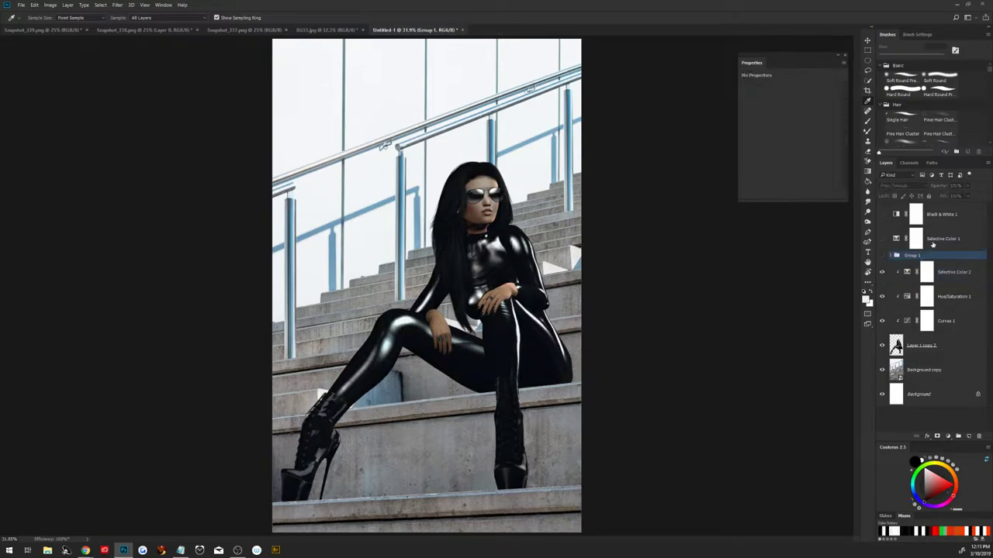
shift+click(935, 217)
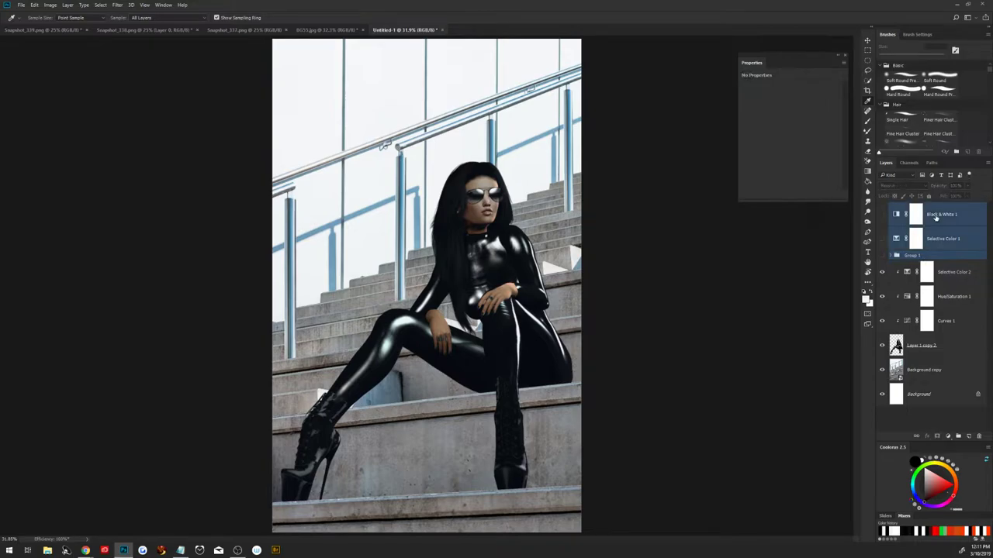
key(Delete)
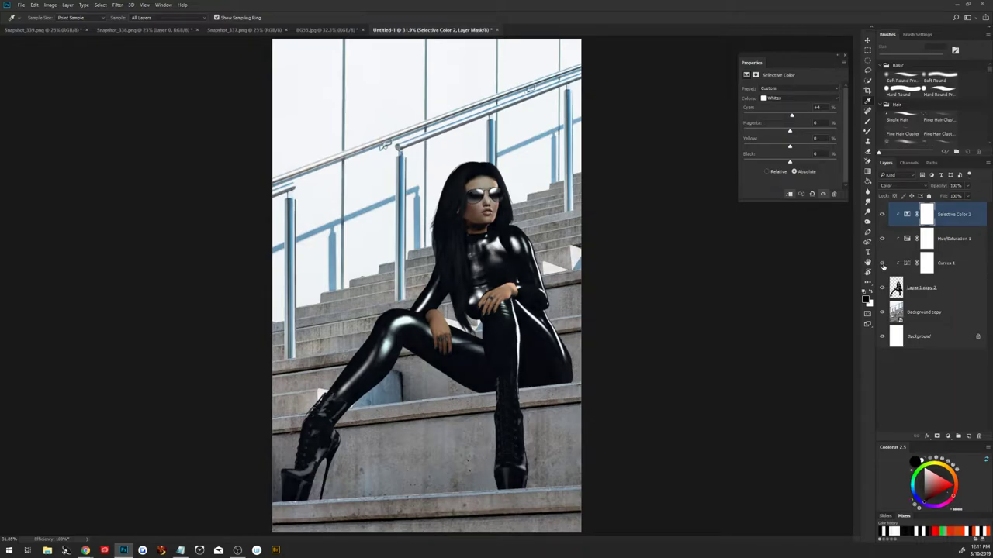
click(882, 214)
click(881, 214)
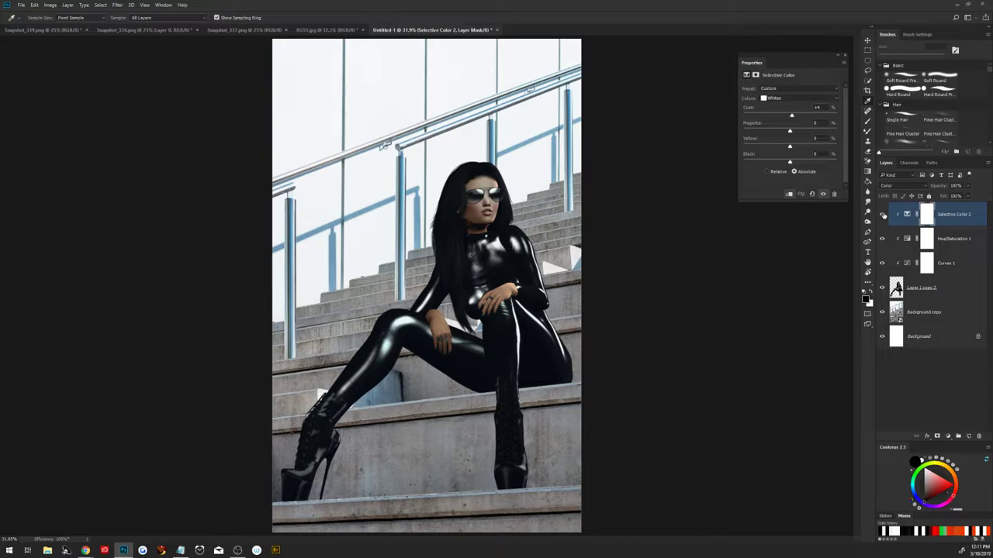
Convert the grade layers down to Layer 1 copy 2 into a smart object, then rasterize it.
shift+click(958, 285)
right_click(957, 281)
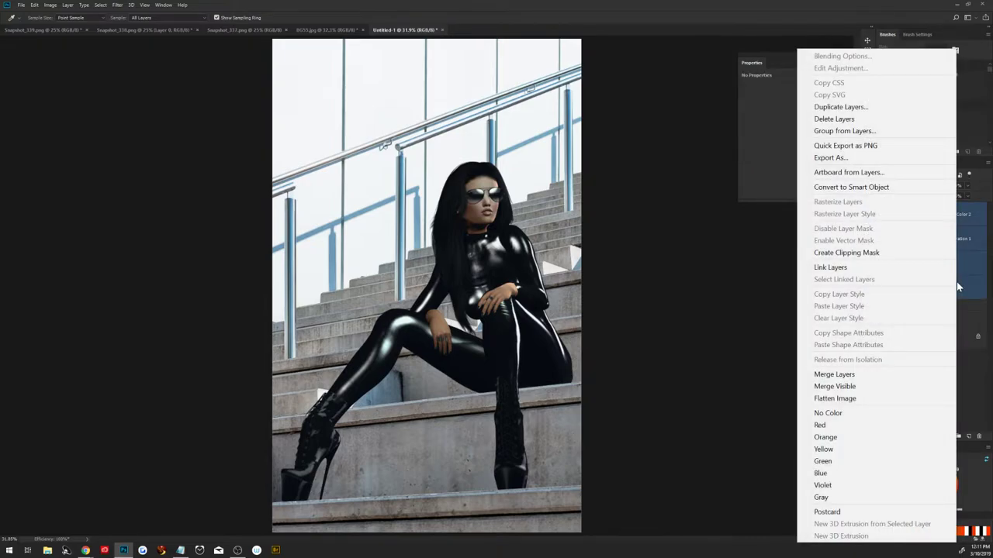
click(871, 189)
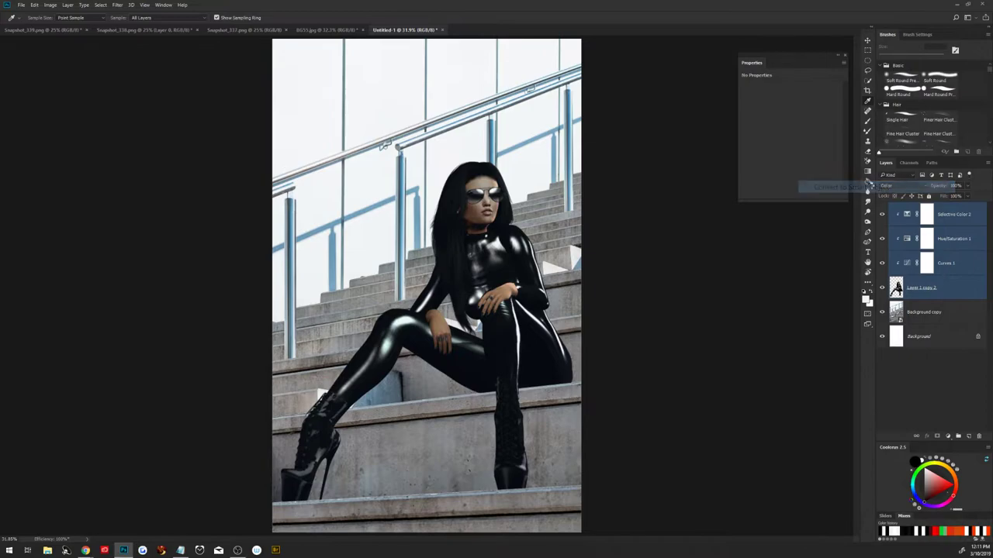
right_click(933, 211)
click(859, 229)
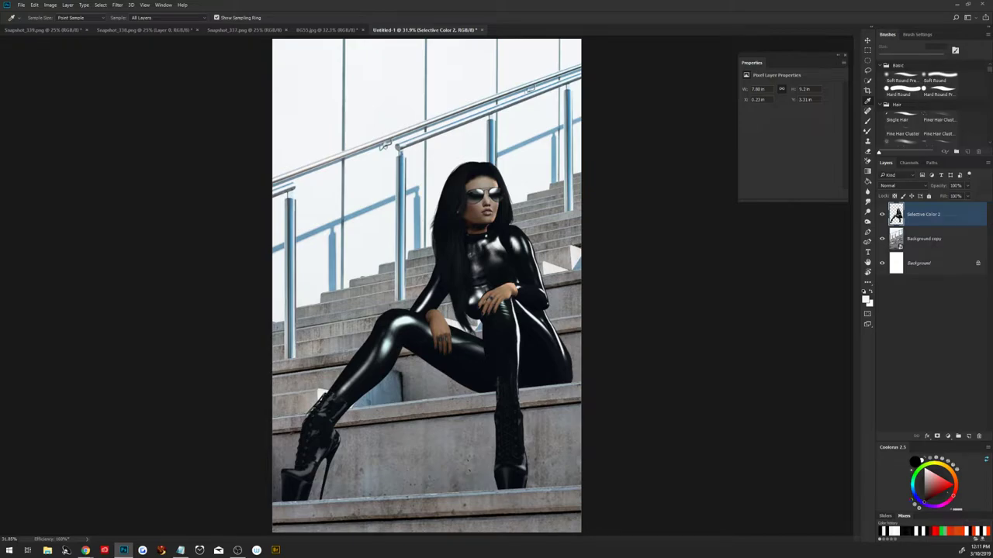
key(alt+Tab)
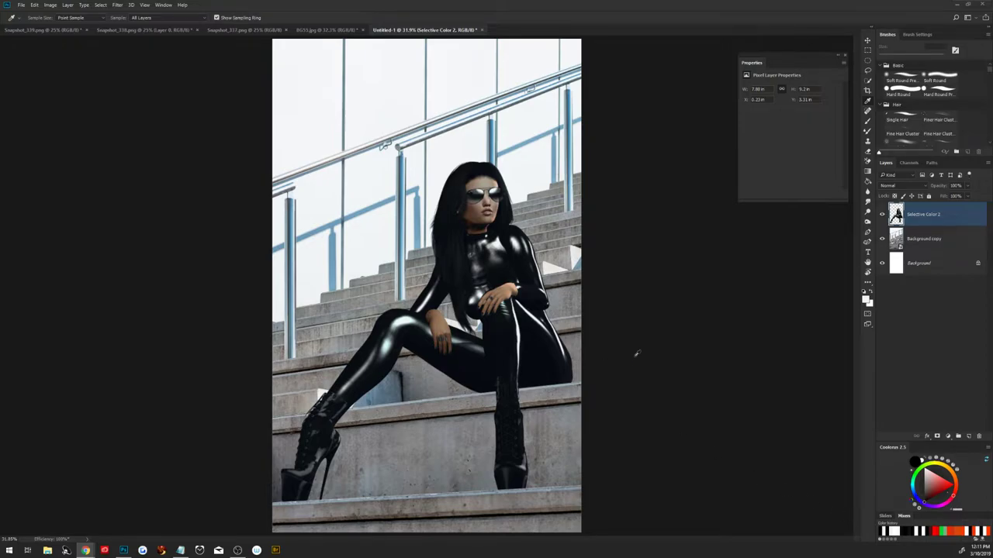
key(alt+Tab)
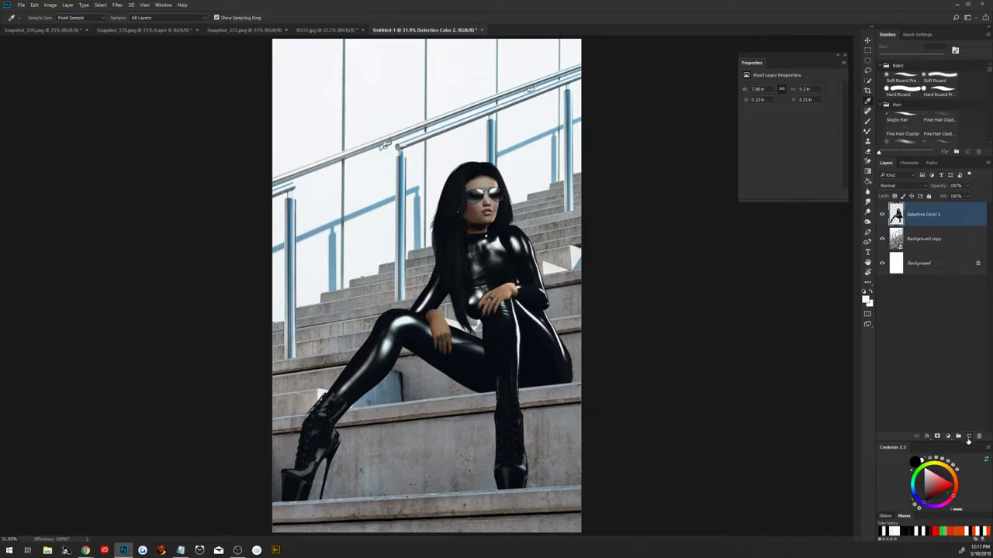
Add a new empty layer and zoom in on the hips and hands.
click(968, 437)
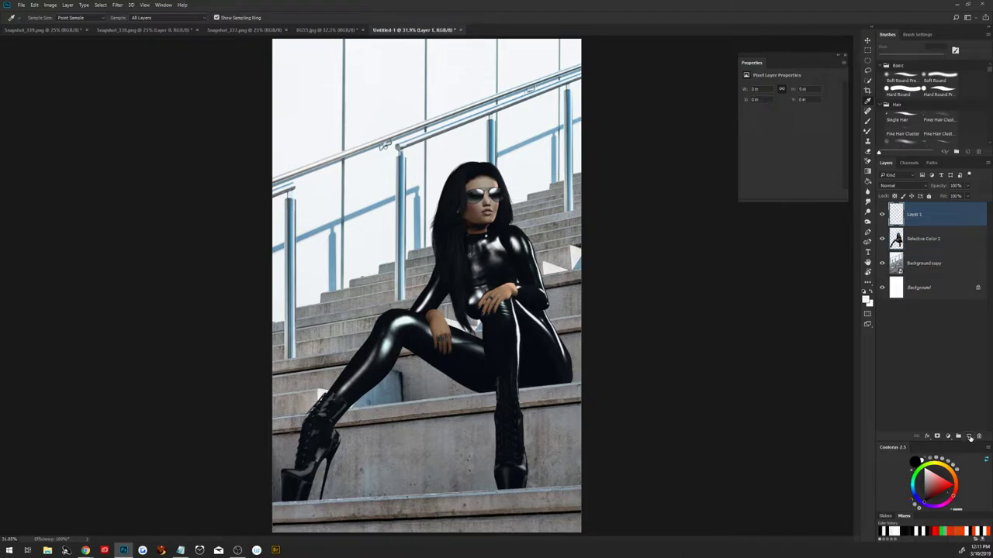
key(z)
drag(529, 332, 568, 354)
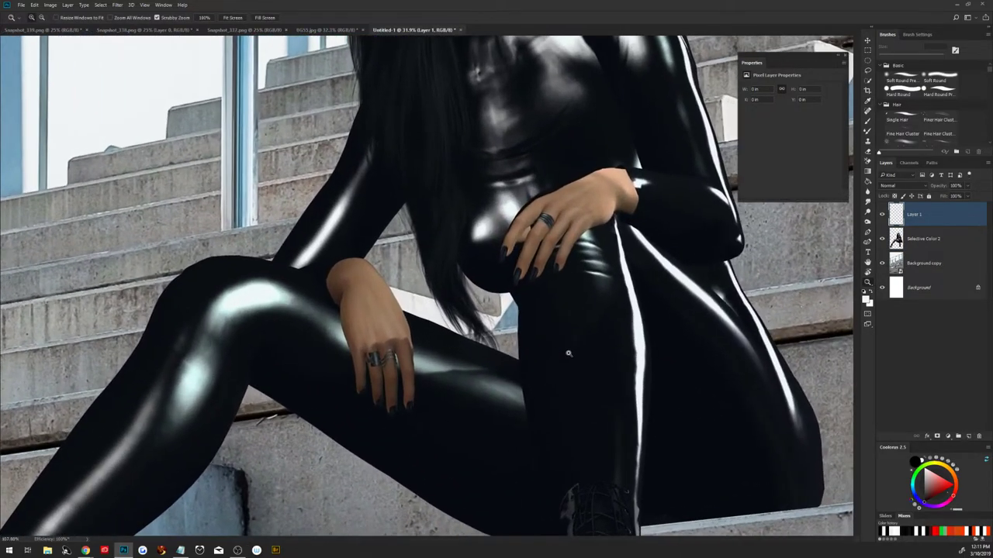
key(i)
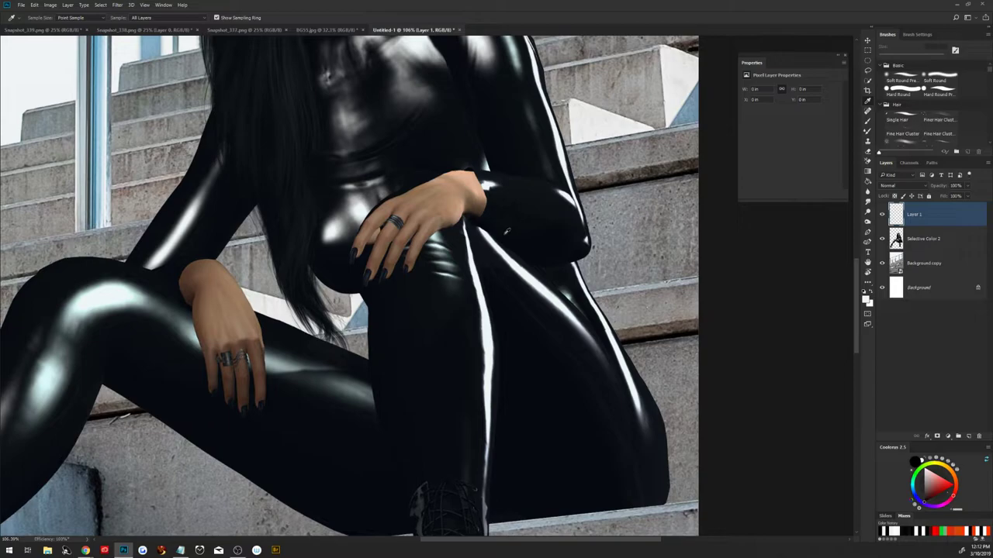
Trace a closed Pen path around the right wrist where it meets the sleeve.
key(p)
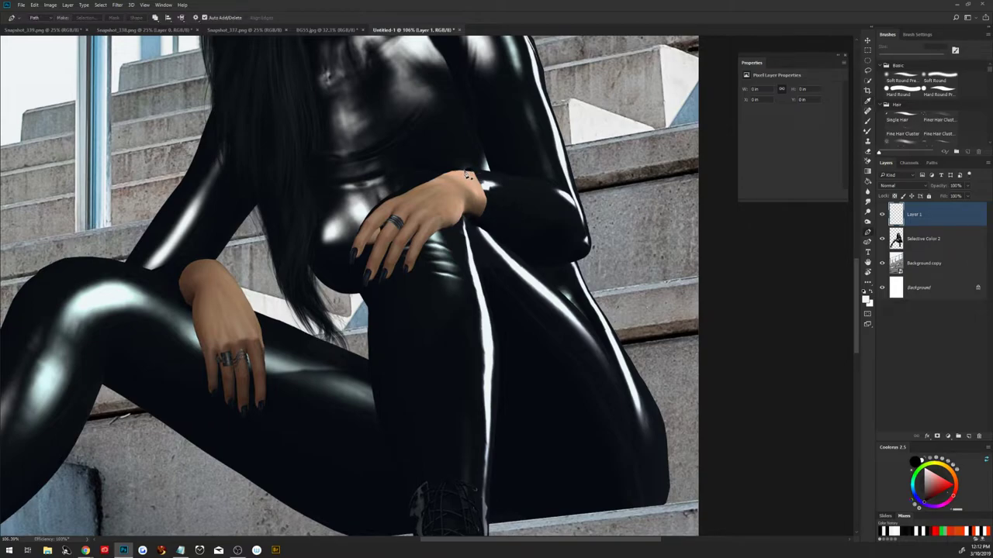
click(466, 175)
drag(477, 179, 482, 185)
click(479, 221)
click(469, 216)
click(465, 172)
Trace a closed path around the left wrist and turn both wrist paths into a selection.
drag(181, 283, 186, 256)
click(218, 264)
drag(218, 265, 216, 262)
click(192, 304)
right_click(201, 285)
click(242, 334)
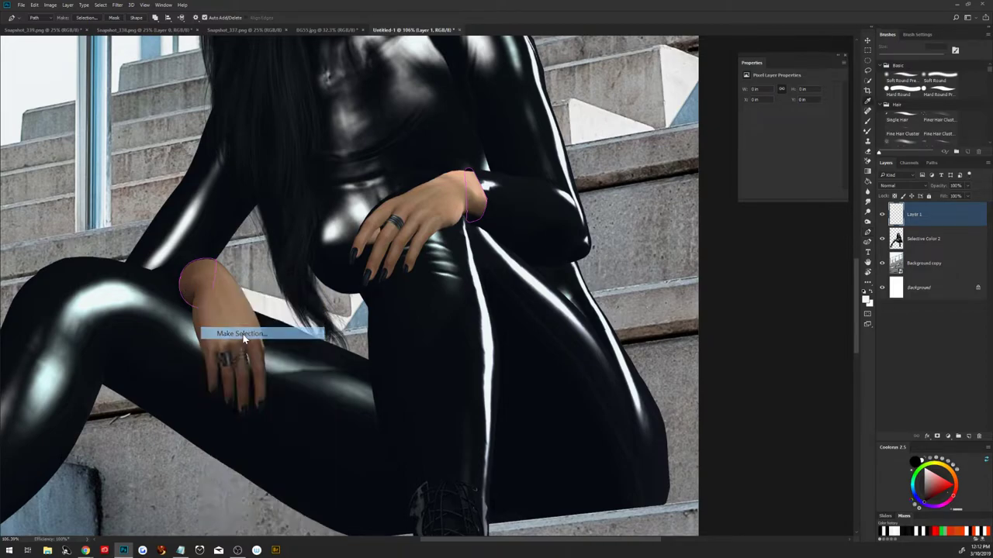
click(509, 256)
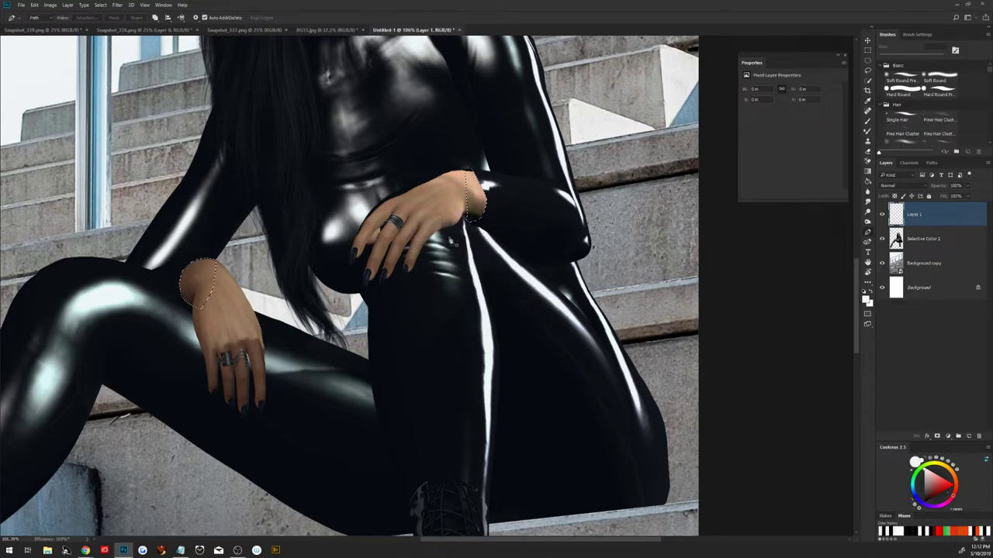
Set Layer 1 to Multiply and ready a 53 px brush in a sampled skin tone.
key(b)
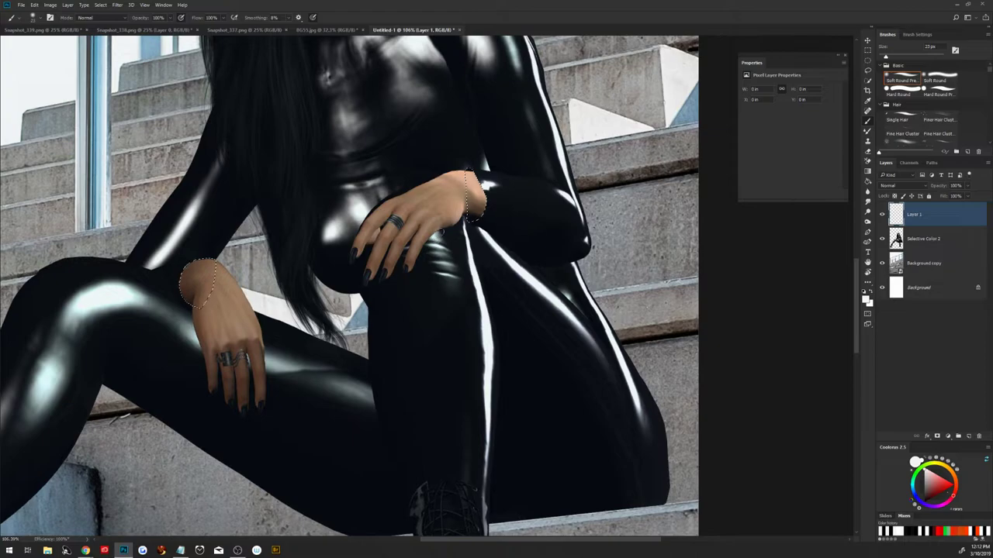
alt+click(257, 342)
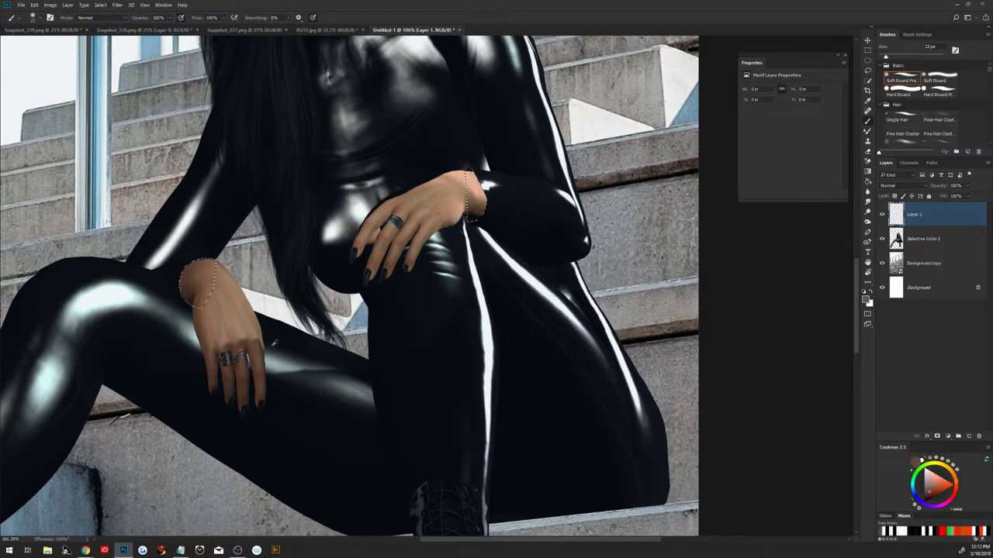
click(896, 187)
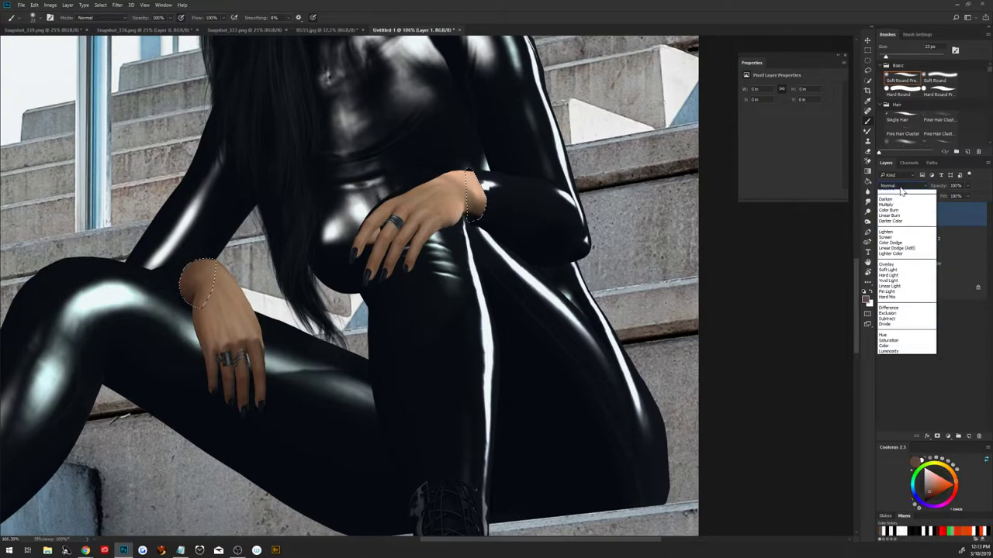
click(891, 215)
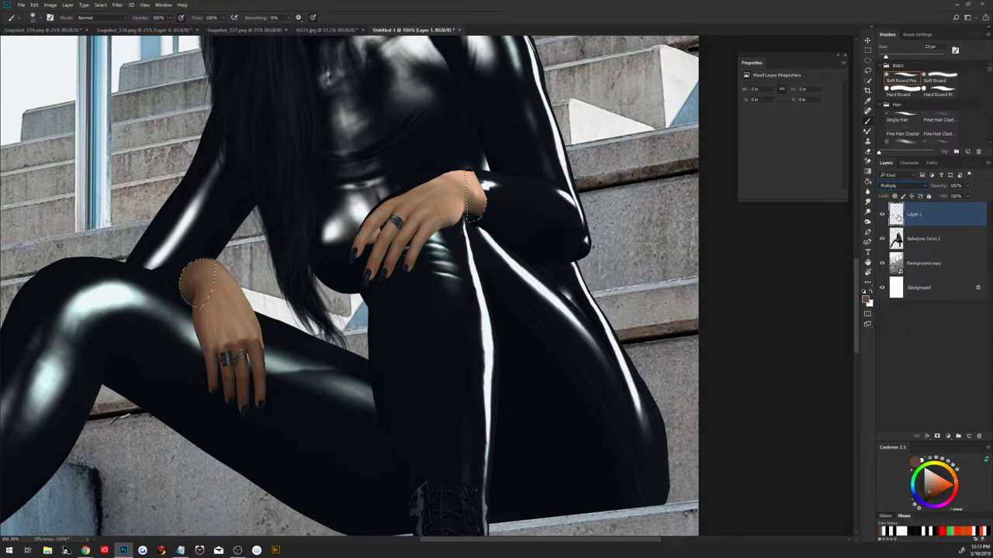
key(bracketright)
key(bracketright)
key(bracketright)
drag(257, 216, 262, 253)
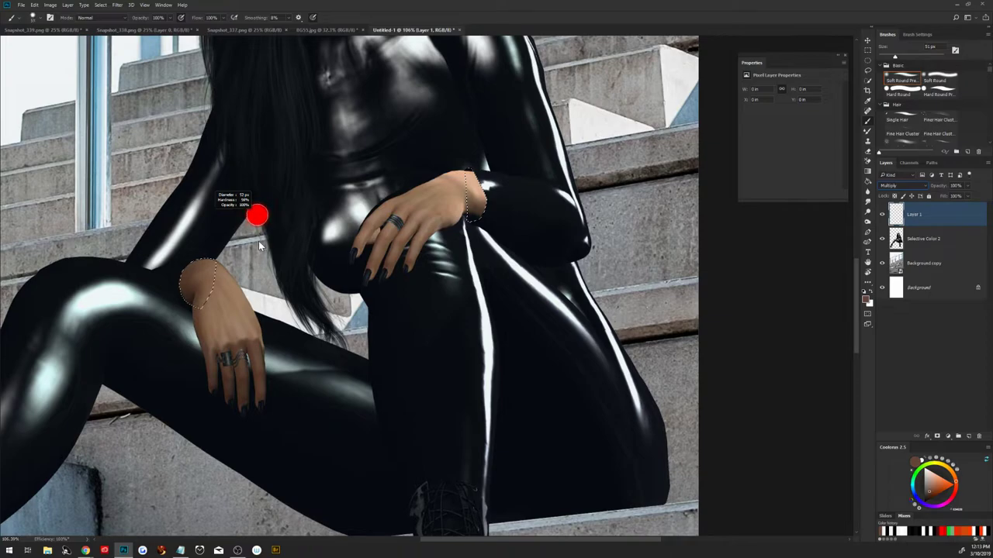
drag(262, 253, 262, 247)
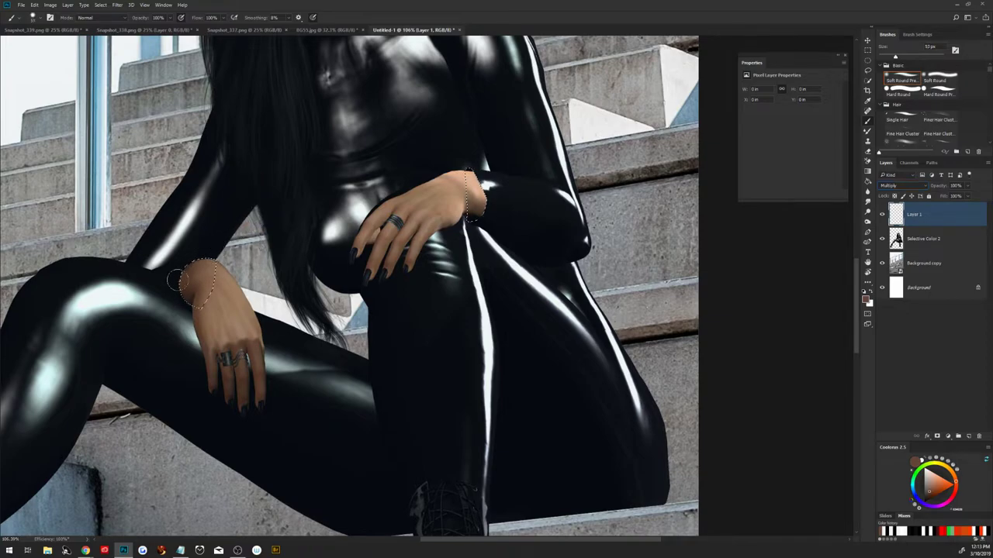
Paint shadow inside the left and right wrist selections, then deselect.
click(206, 252)
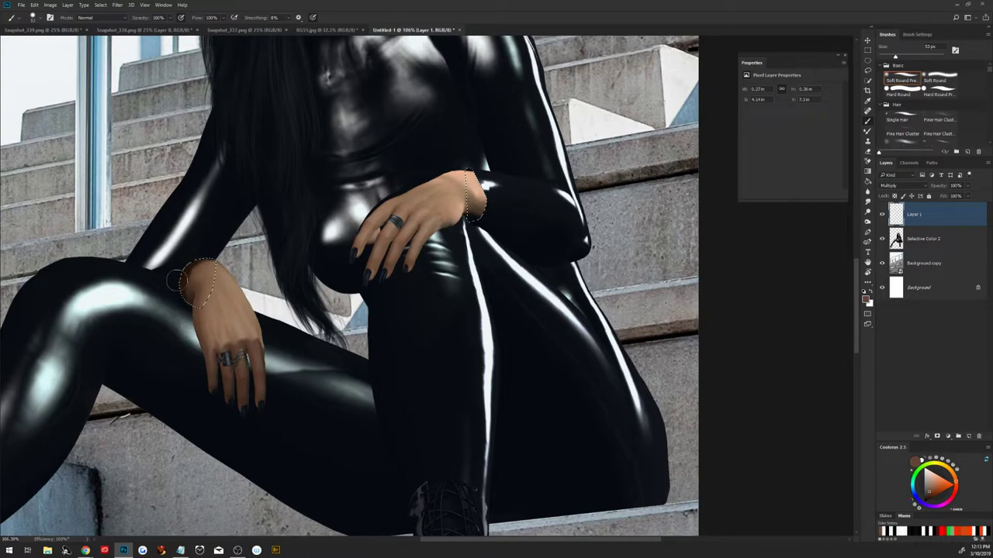
click(179, 267)
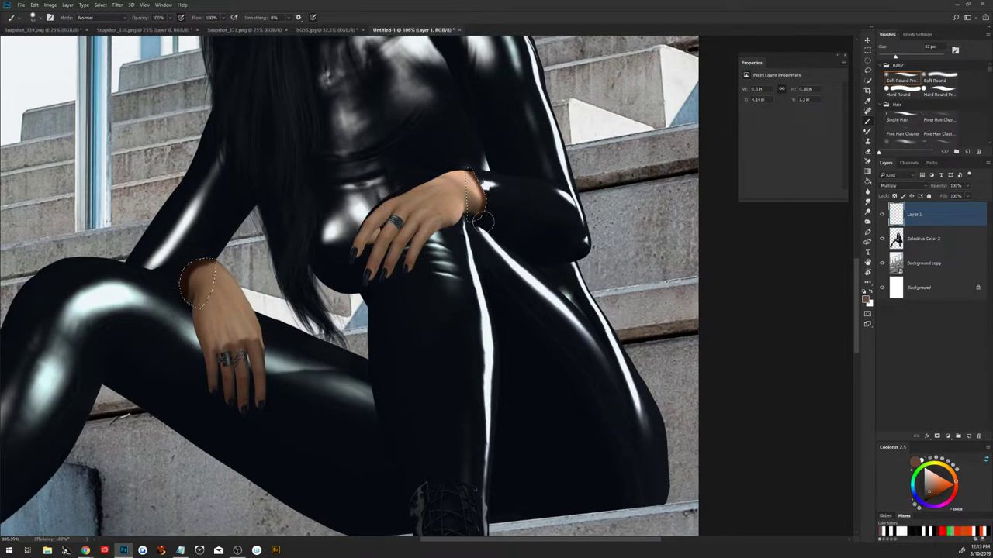
drag(501, 205, 475, 162)
drag(190, 284, 199, 257)
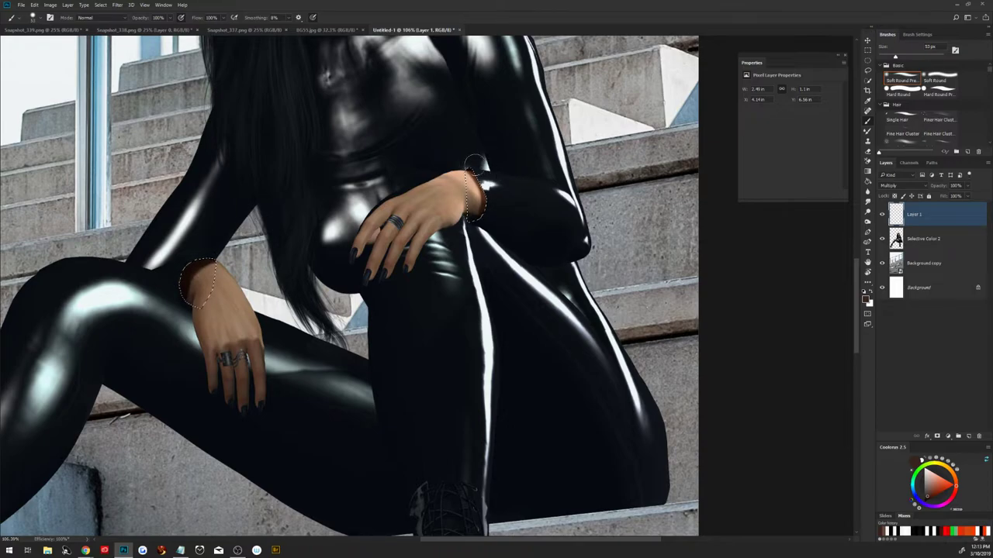
mouse_move(472, 161)
mouse_down()
mouse_move(491, 209)
mouse_move(477, 163)
mouse_up()
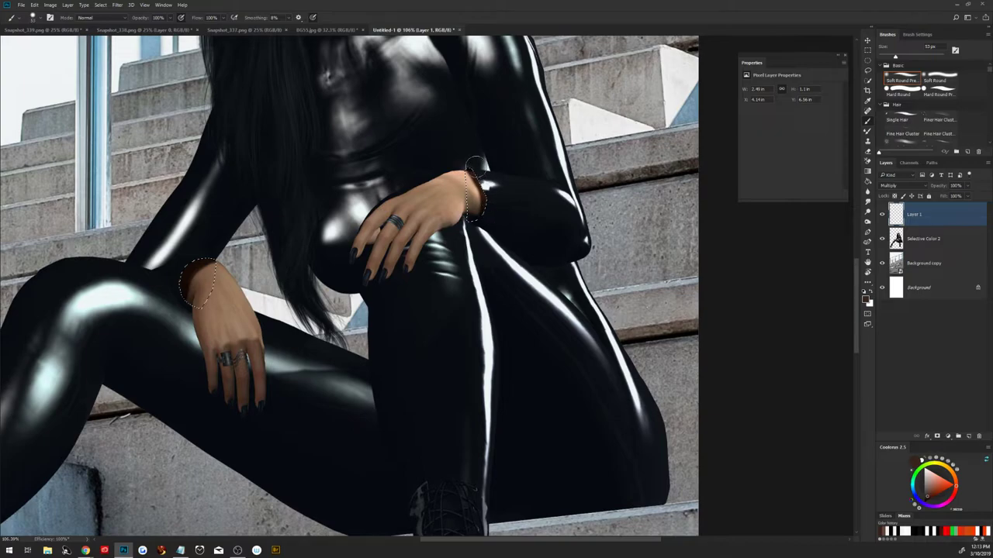
drag(476, 163, 474, 163)
key(ctrl+d)
Add a mask to Layer 1 and paint on it with a 38 px brush to soften the wrist shadows.
click(937, 437)
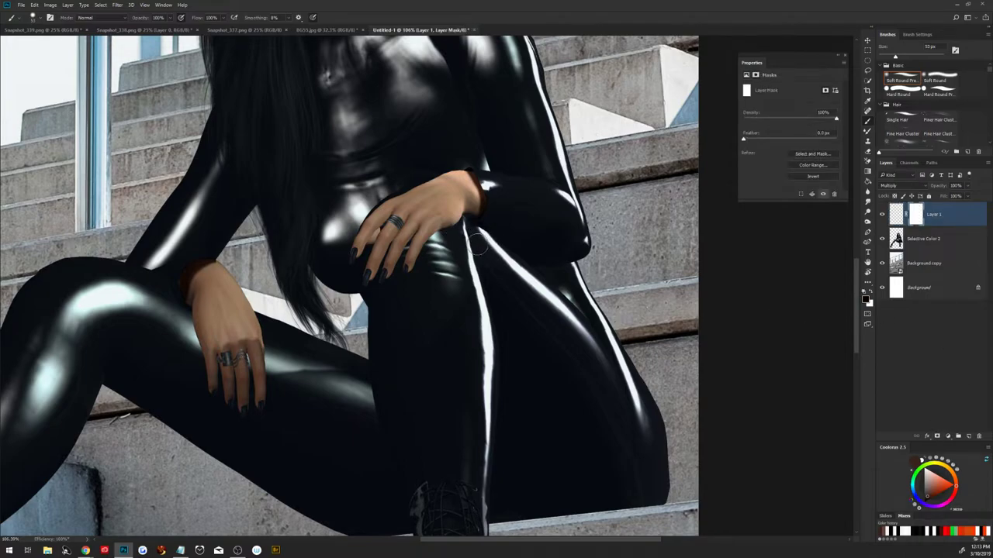
drag(461, 187, 454, 207)
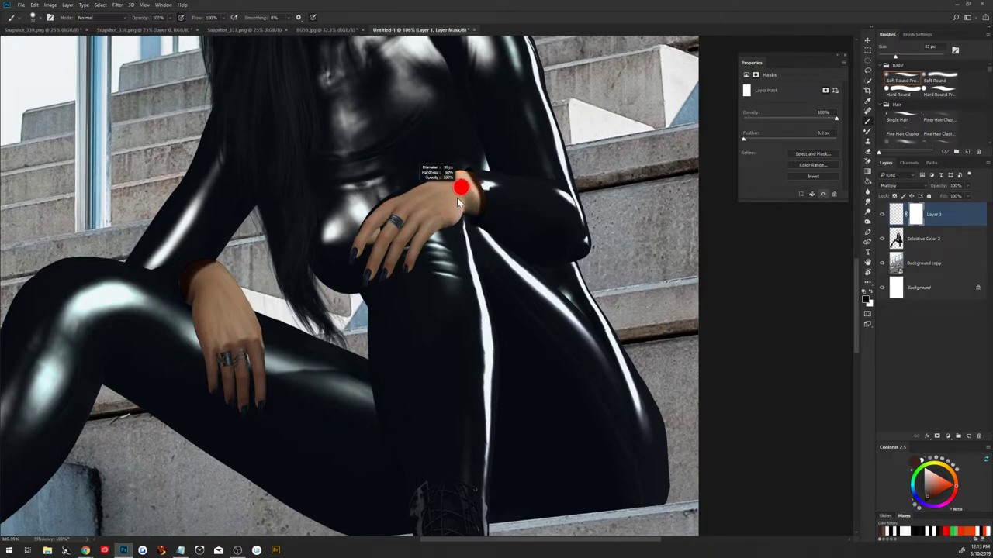
drag(454, 207, 456, 199)
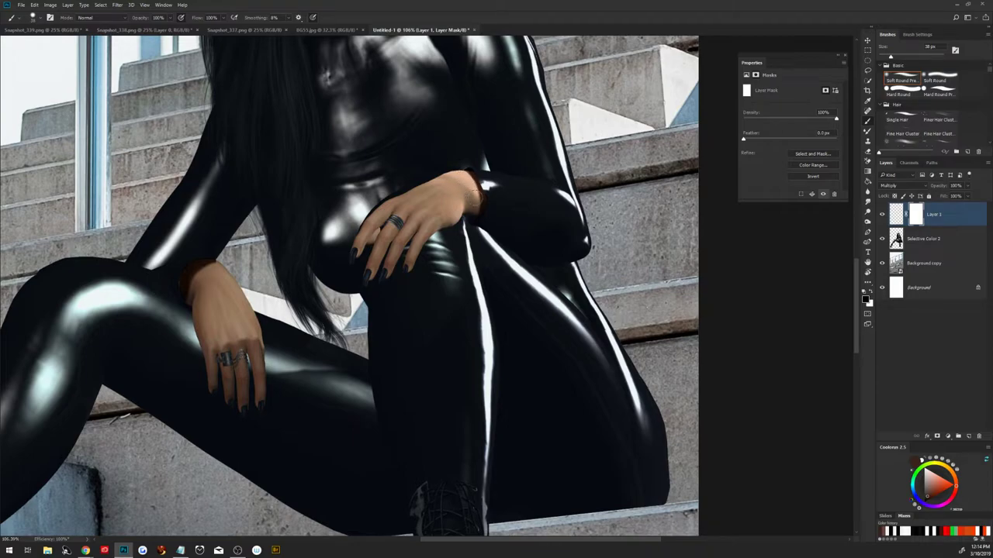
click(475, 195)
drag(474, 200, 475, 203)
click(896, 215)
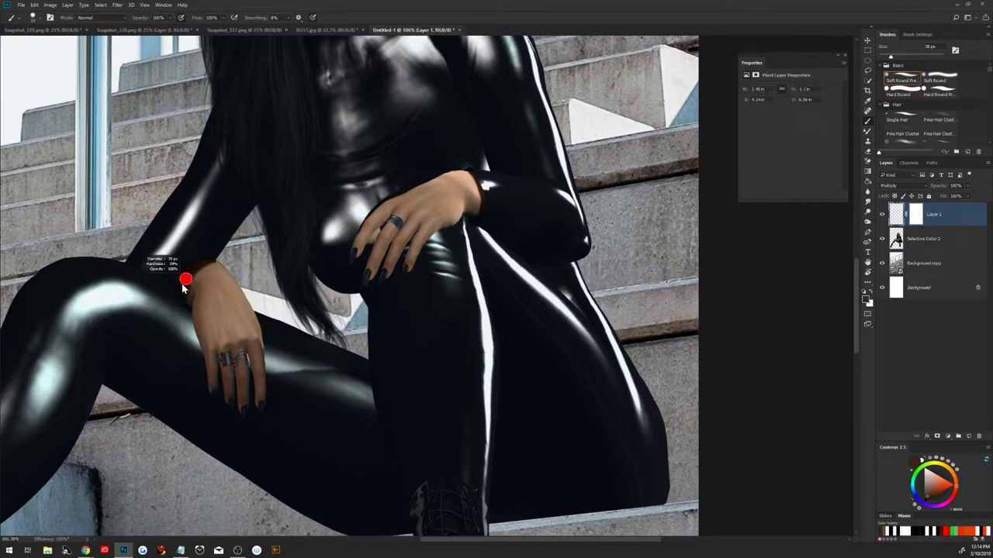
drag(183, 288, 180, 281)
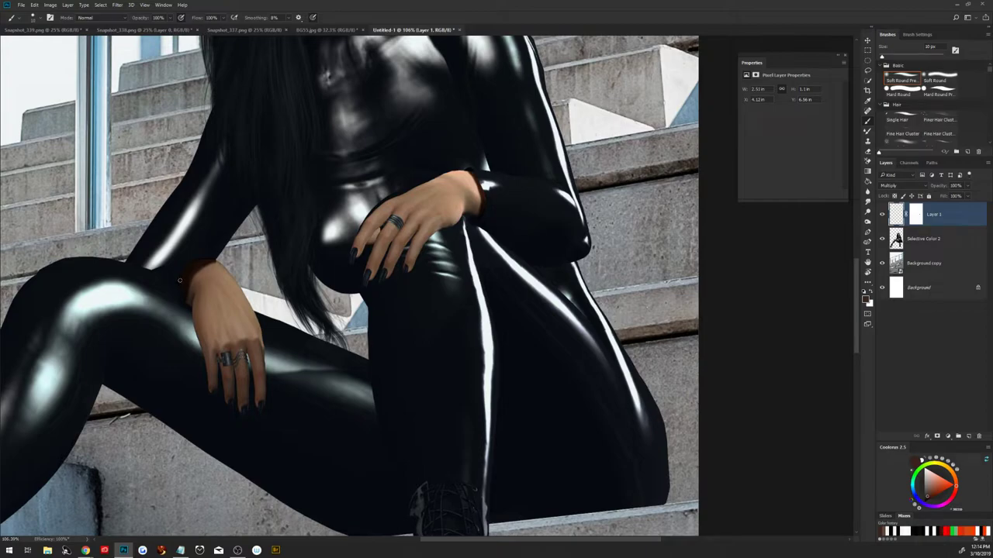
click(917, 216)
drag(221, 277, 233, 277)
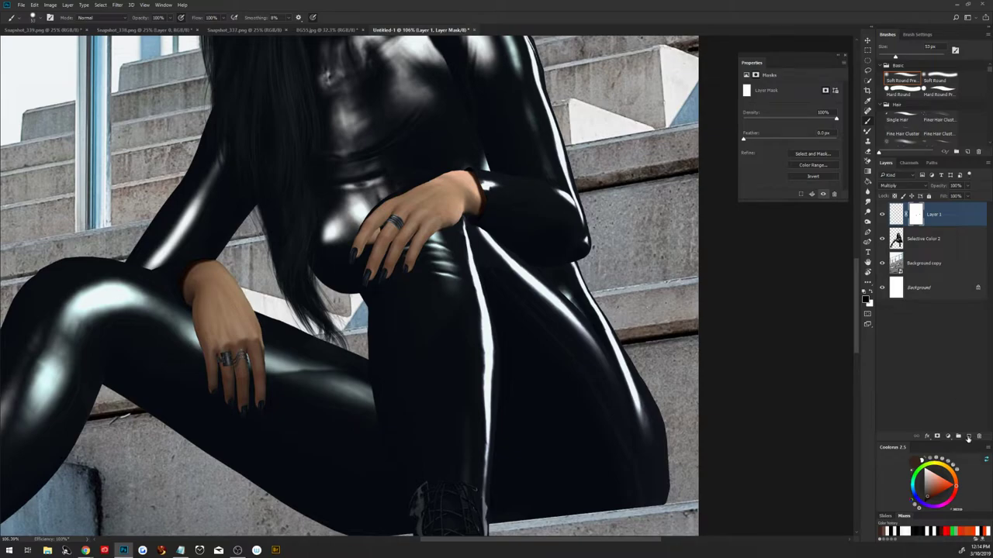
Add a new Layer 2, then zoom in on the ringed hands and rotate the view.
click(968, 436)
scroll(401, 365, up, 3)
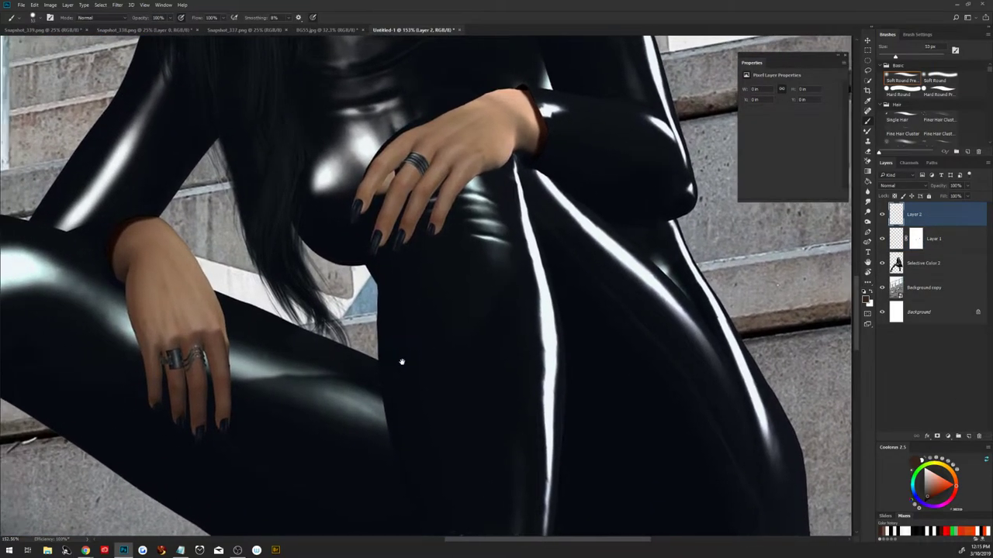
drag(372, 366, 533, 378)
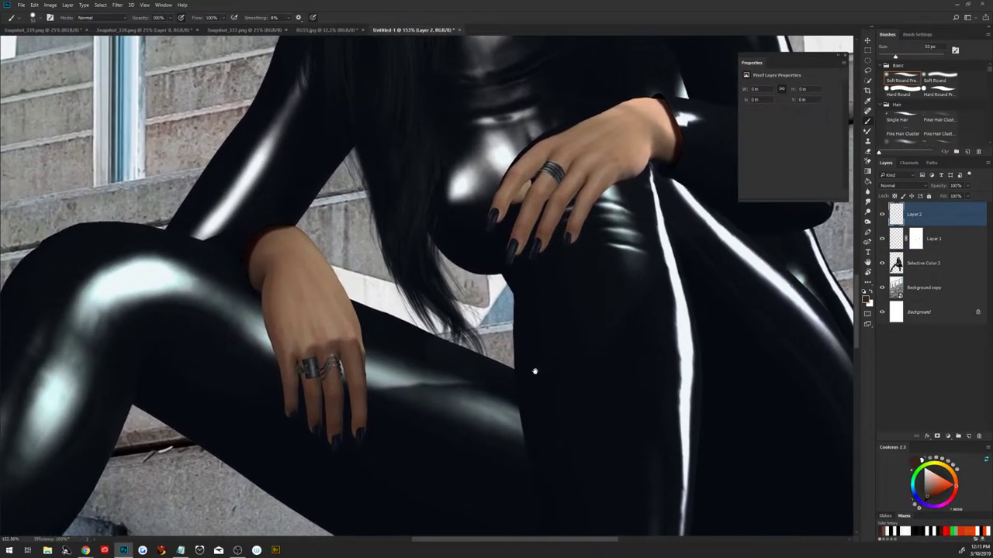
key(r)
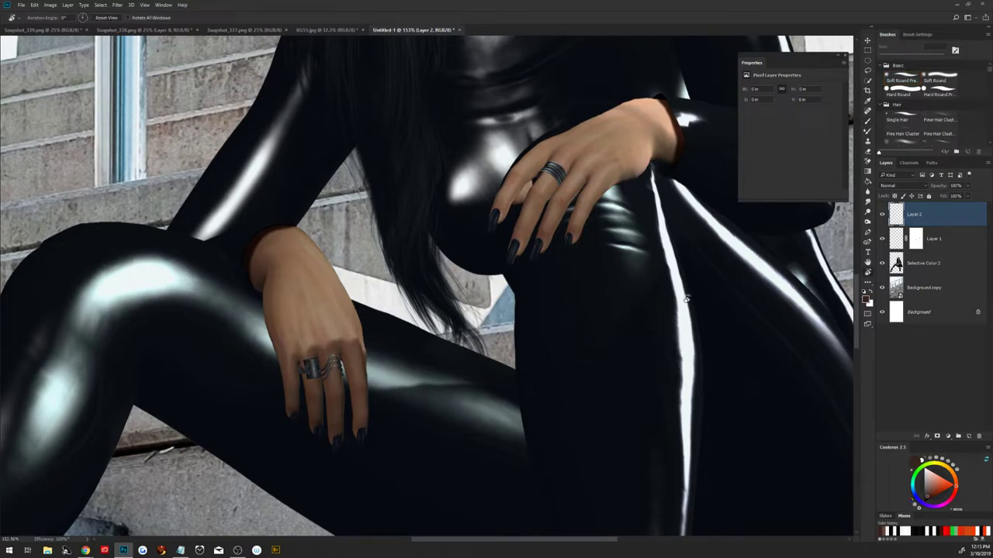
mouse_move(687, 301)
mouse_down()
mouse_move(624, 177)
mouse_move(403, 150)
mouse_up()
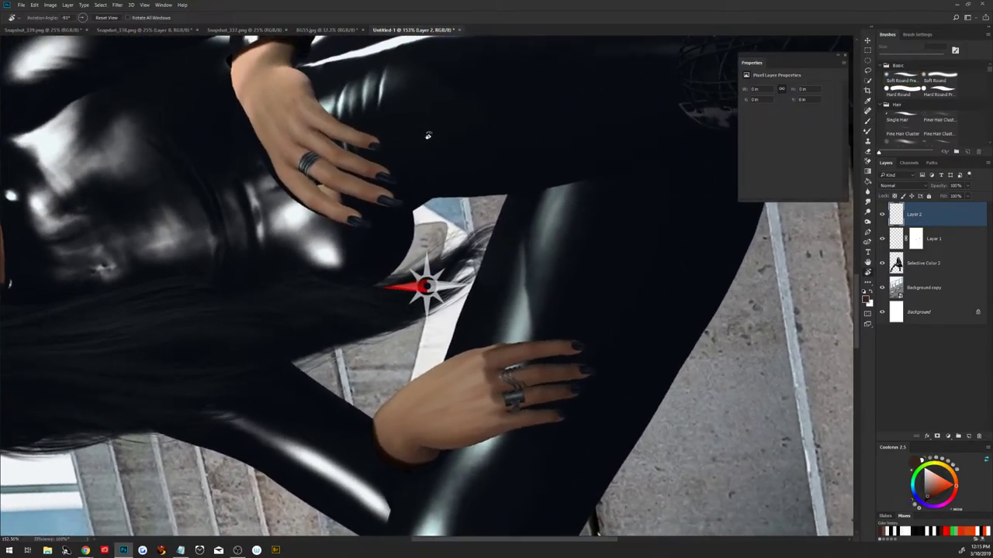
Set Layer 2 to Multiply and paint small shadow dabs beside the ring with a 9-10 px brush.
key(b)
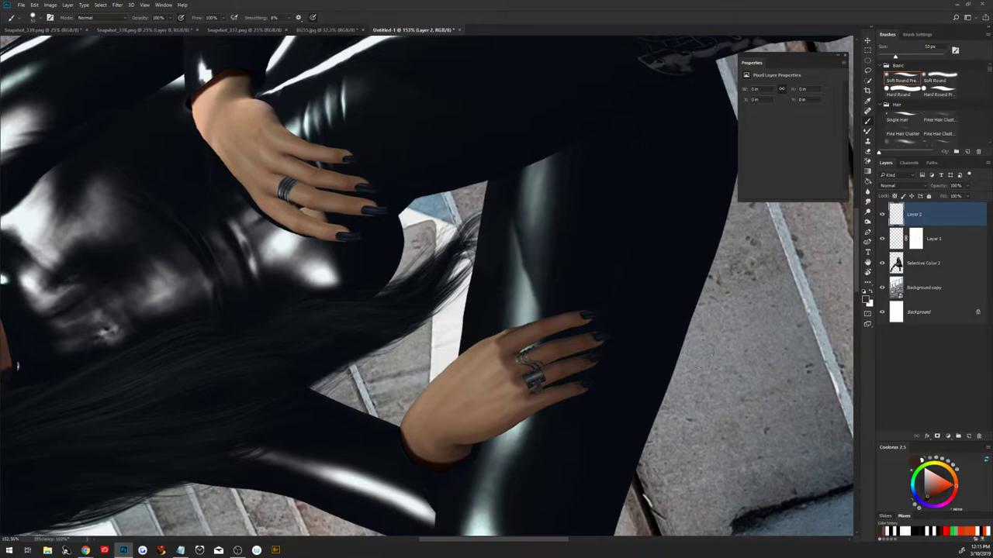
click(895, 187)
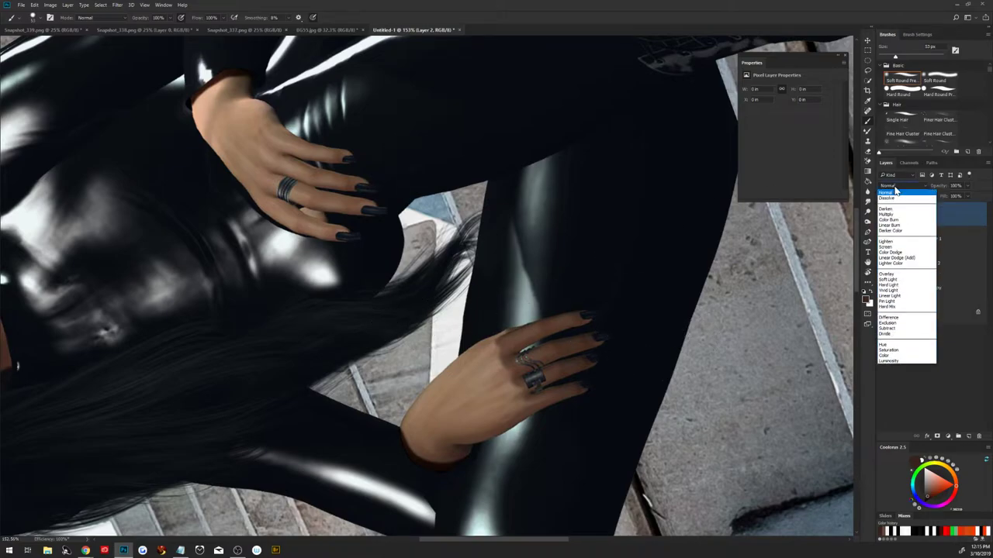
click(899, 215)
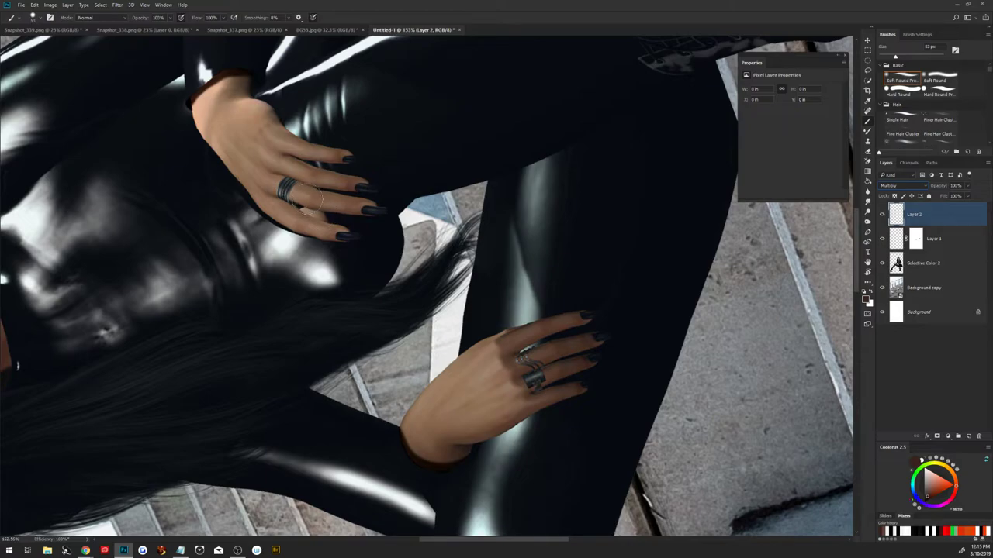
drag(306, 198, 290, 202)
click(298, 182)
drag(295, 185, 289, 194)
click(303, 185)
alt+right_click(522, 365)
alt+right_click(522, 371)
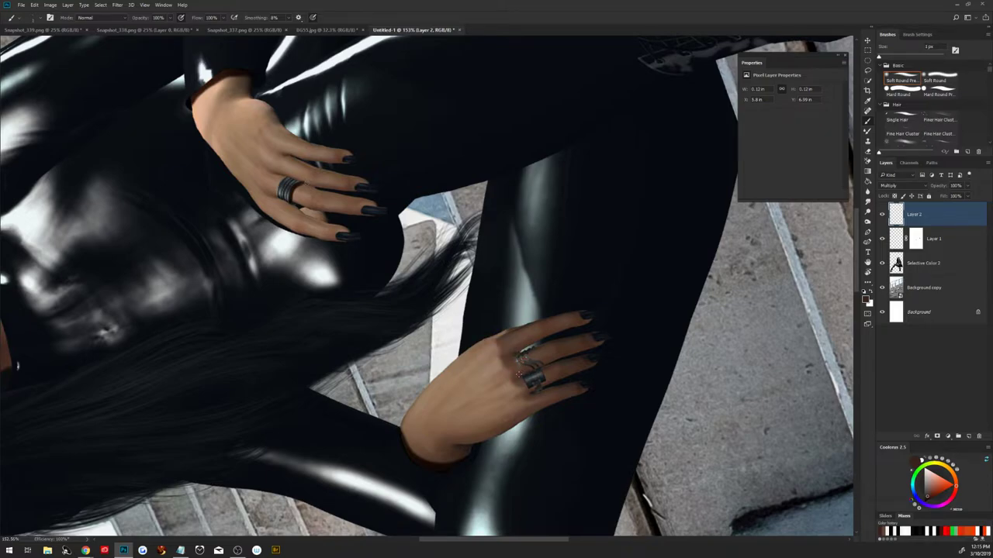
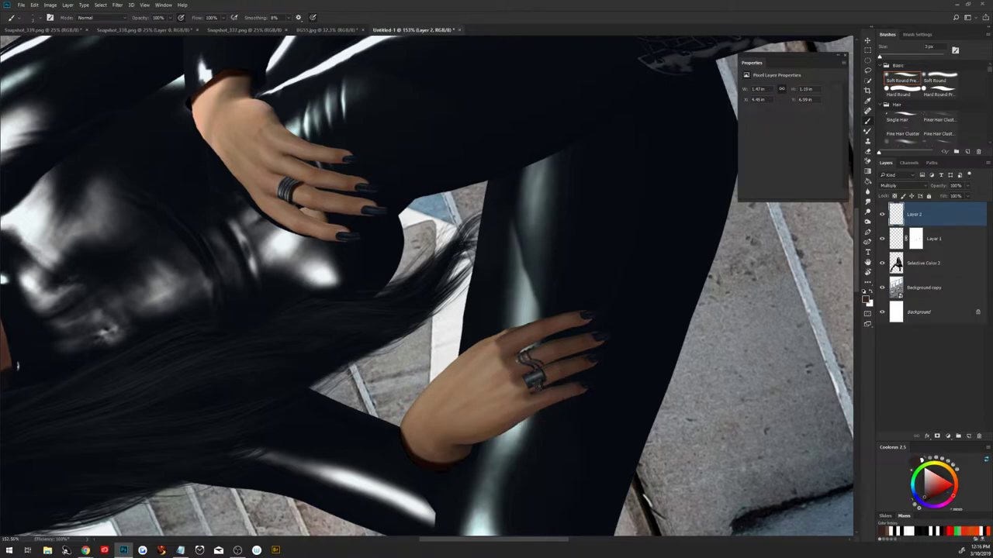
Sample a colour from the hand, return the canvas upright, and attach a white mask to Layer 2.
alt+click(533, 381)
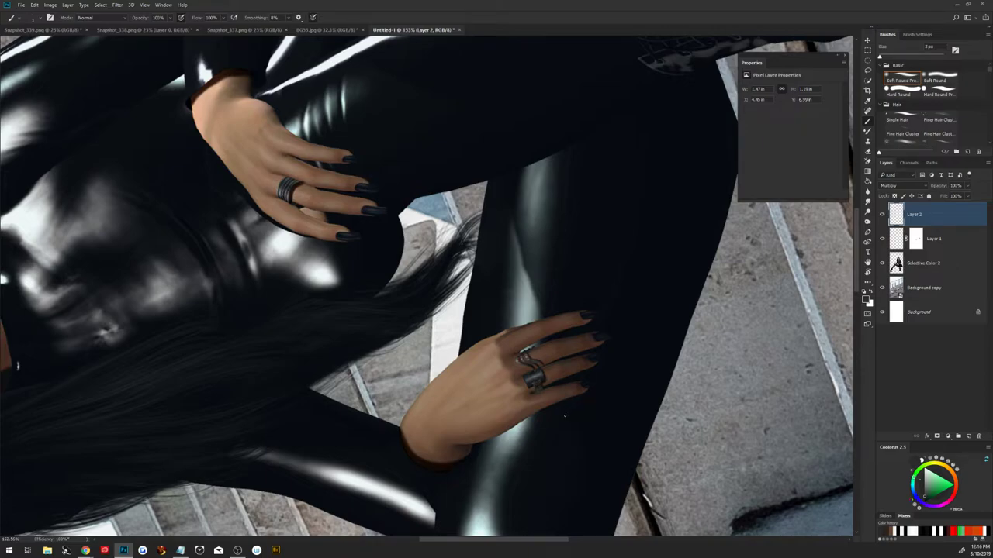
key(Escape)
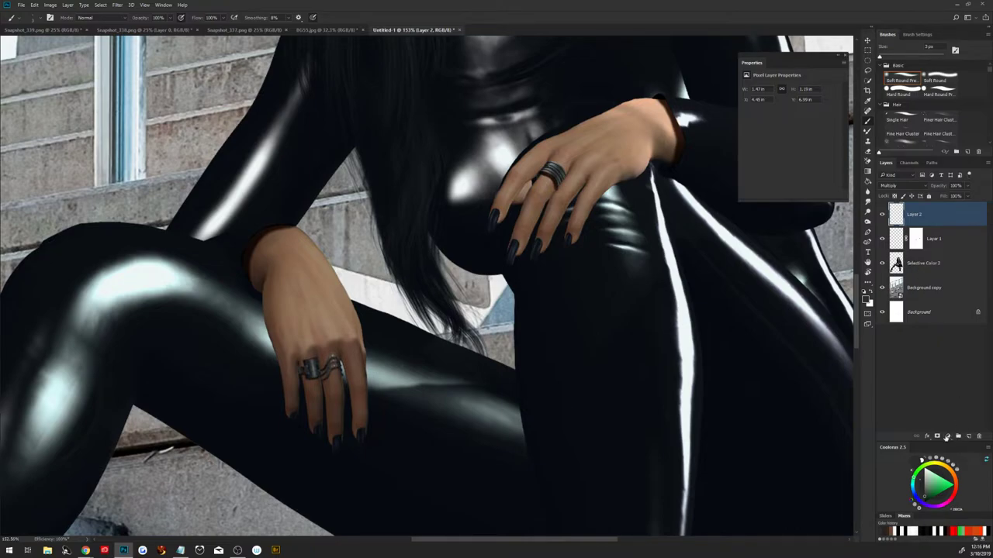
click(937, 436)
Resize the brush, fit the image on screen, and lower Layer 2's opacity to about 82%.
drag(562, 193, 571, 194)
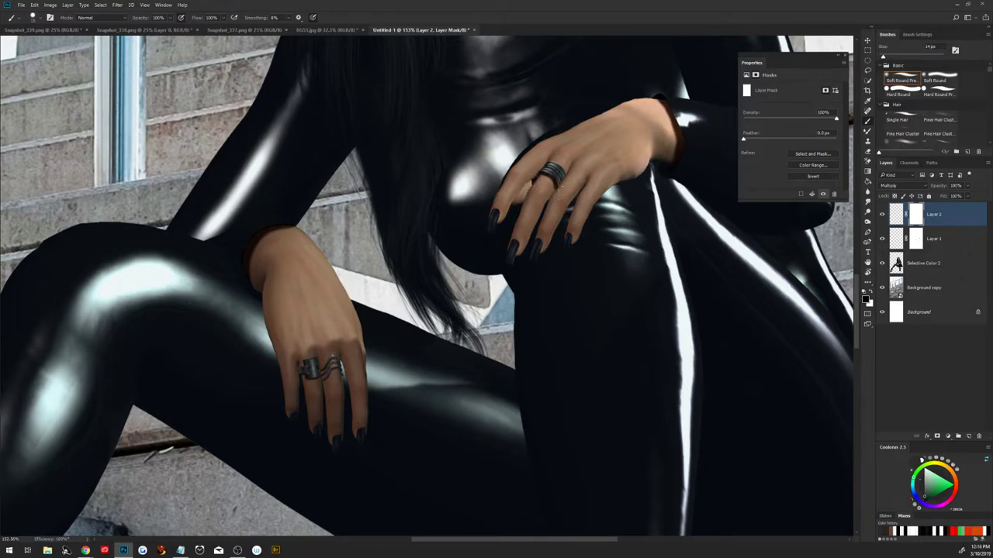
mouse_move(548, 203)
mouse_down()
mouse_move(543, 217)
mouse_move(565, 231)
mouse_up()
key(ctrl+0)
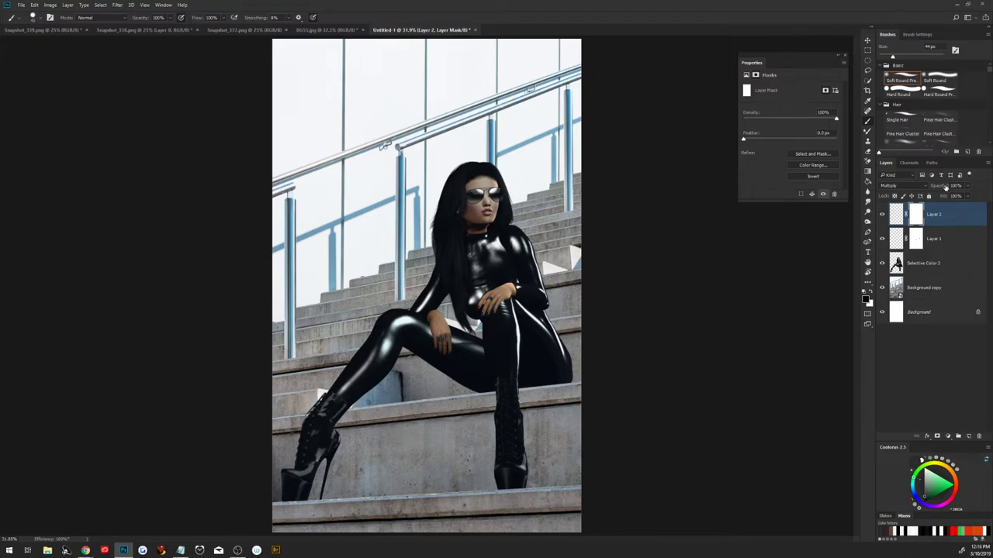
drag(947, 188, 938, 192)
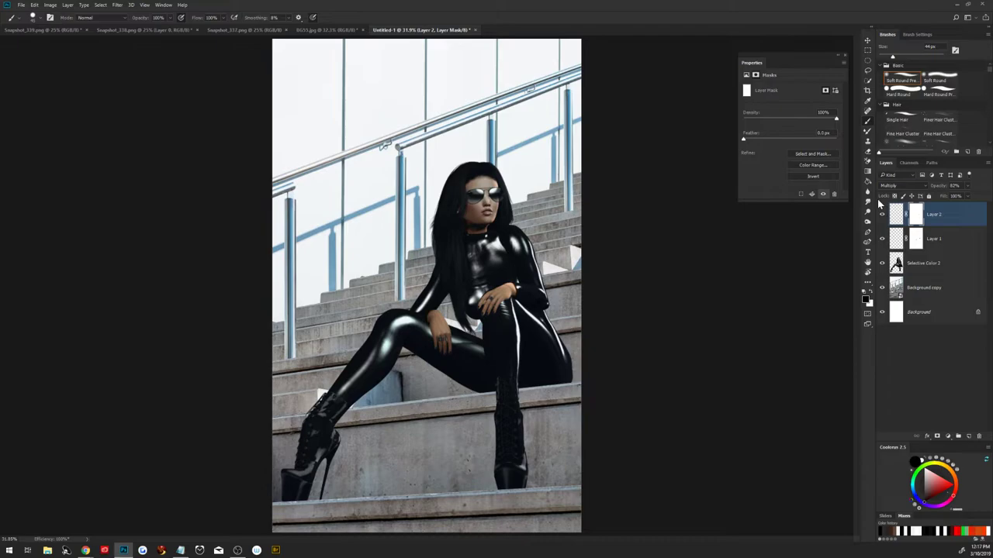
Create a new empty Layer 3 and zoom in on the face.
click(968, 437)
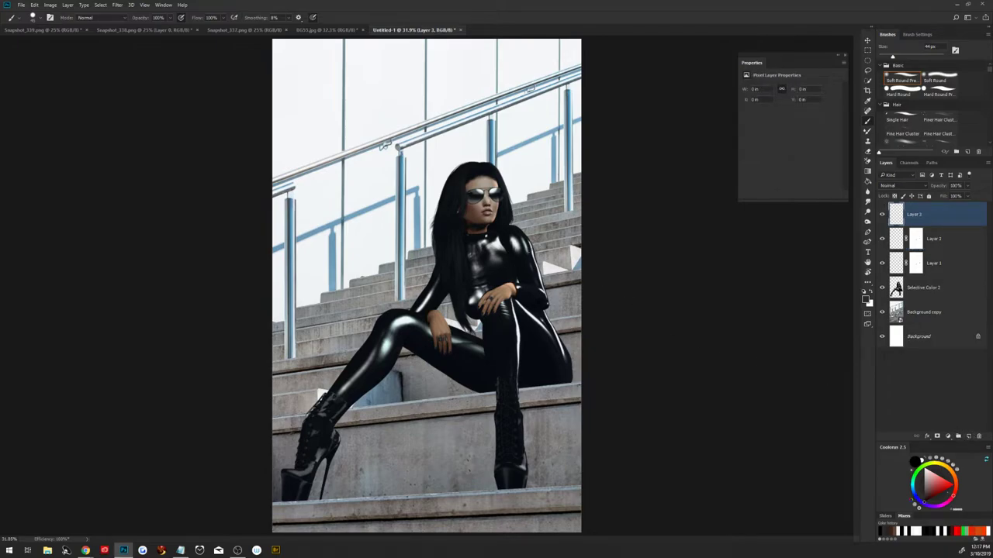
key(z)
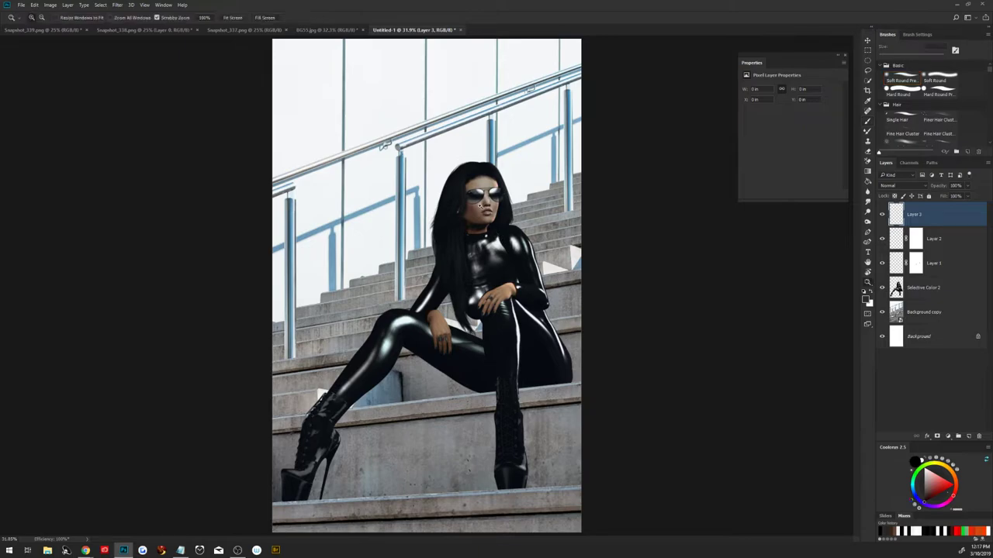
click(486, 215)
click(487, 216)
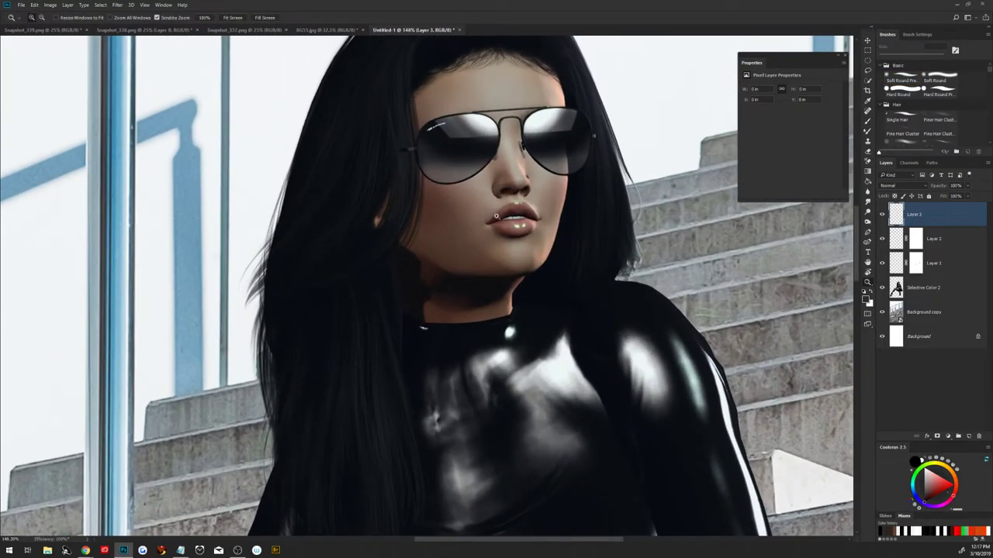
click(484, 212)
click(484, 214)
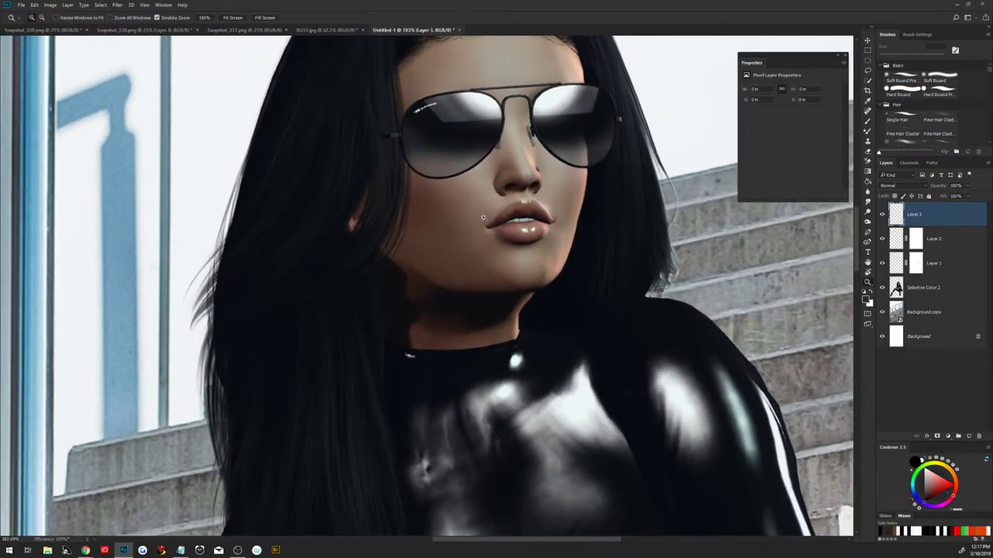
Try a Quick Selection of the left sunglasses lens on Selective Color 2, then deselect it.
key(b)
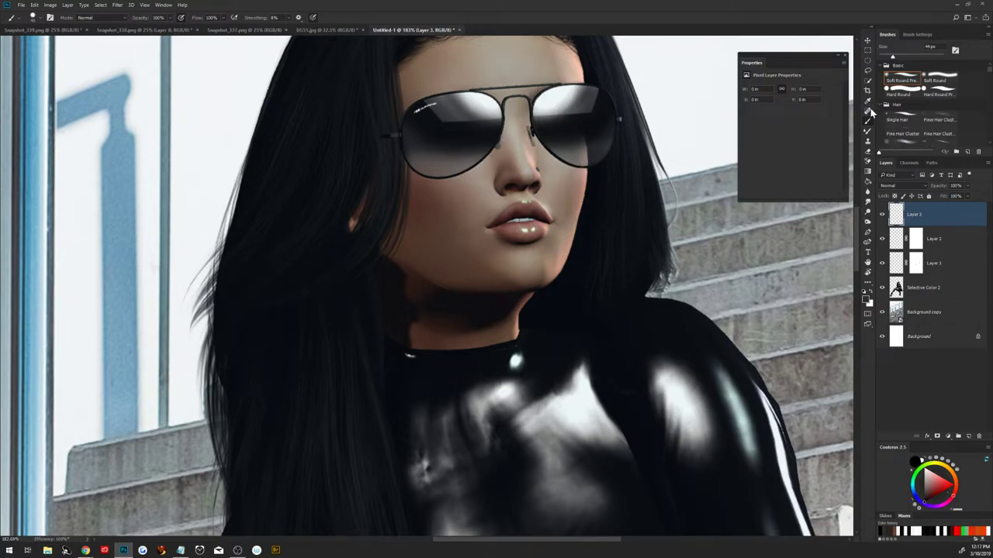
click(868, 83)
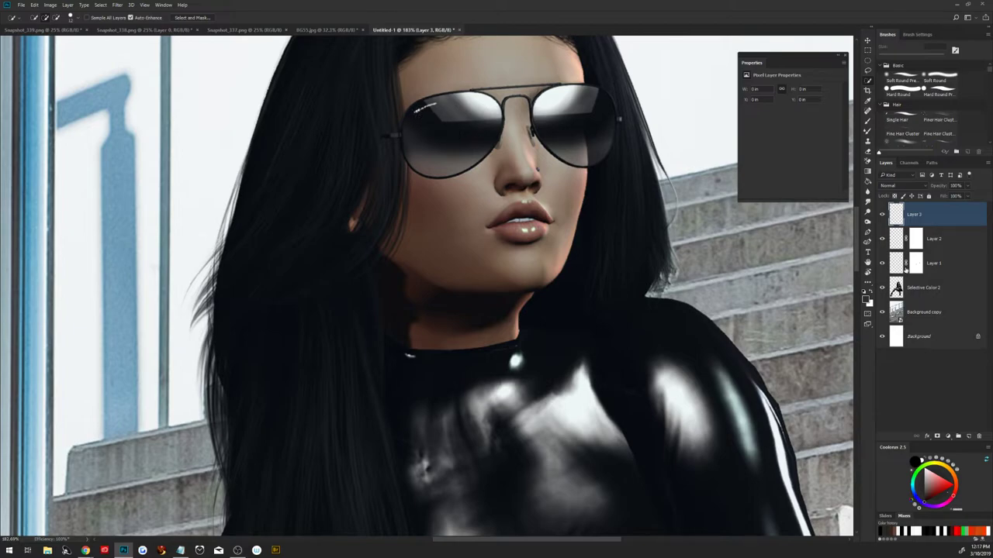
click(897, 291)
mouse_move(419, 117)
mouse_down()
mouse_move(406, 145)
mouse_move(516, 138)
mouse_up()
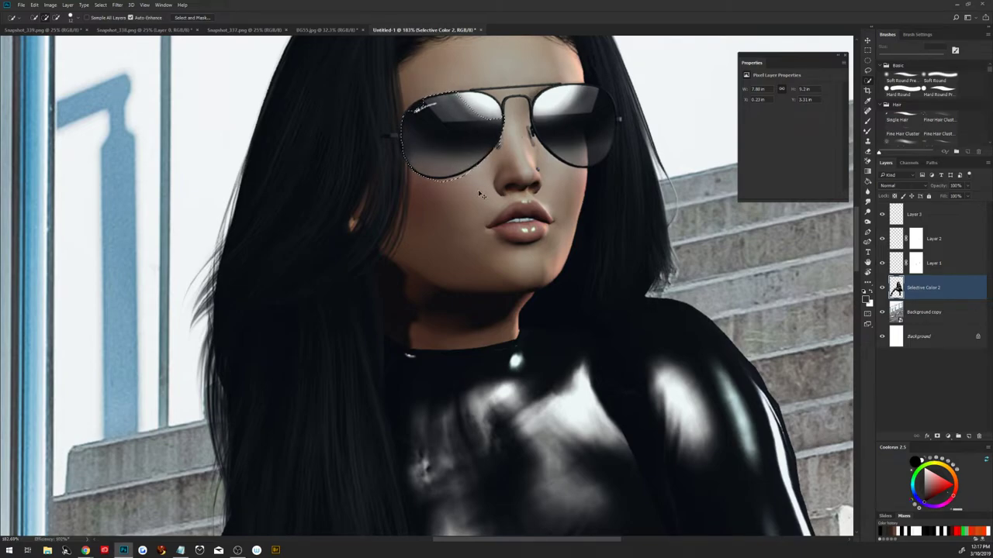
key(ctrl+d)
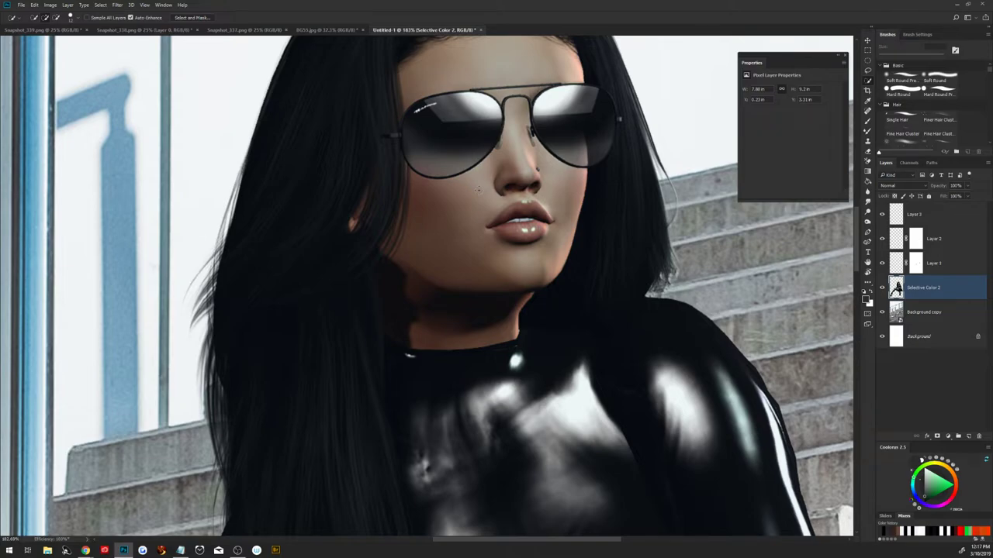
Trace a pen path along the sunglasses' lower rims and down the nose bridge.
key(p)
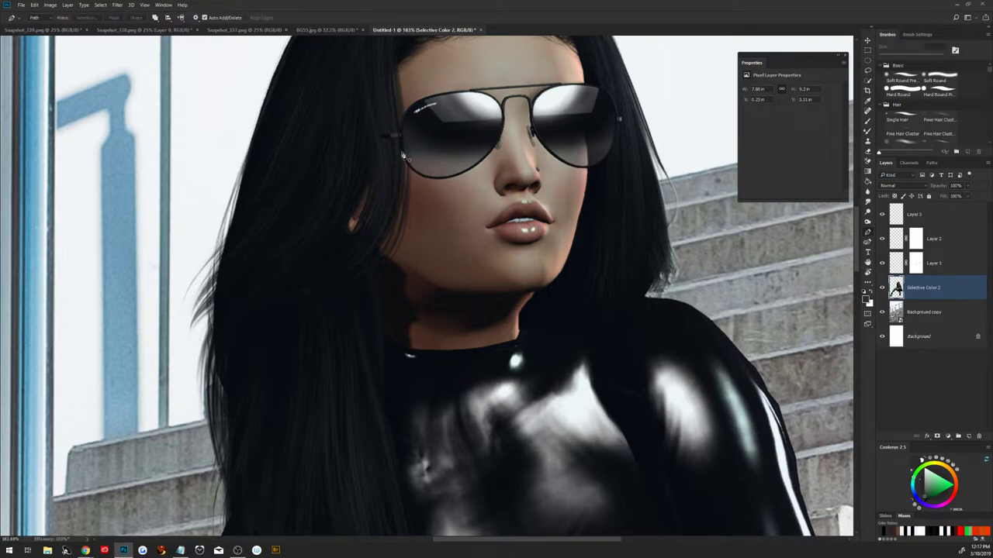
click(401, 151)
click(455, 177)
drag(412, 190, 501, 163)
click(495, 147)
drag(497, 146, 507, 132)
drag(504, 101, 508, 111)
click(529, 97)
click(532, 110)
click(533, 126)
mouse_move(580, 172)
mouse_down()
mouse_move(607, 174)
mouse_move(582, 169)
mouse_move(615, 148)
mouse_move(607, 159)
mouse_up()
Continue the path around the jaw and up the cheek, closing it at the start point.
click(570, 283)
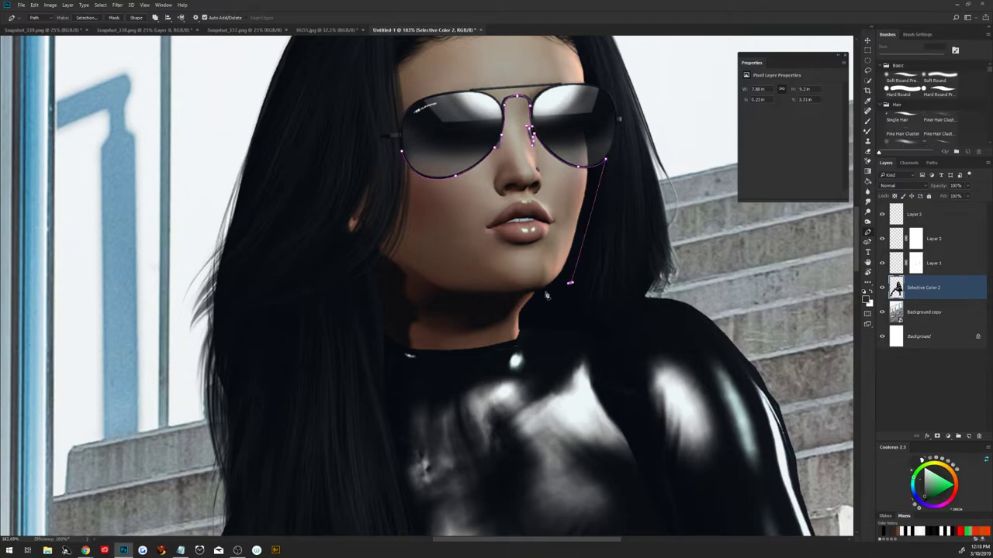
click(451, 270)
click(386, 241)
click(379, 207)
click(388, 177)
click(395, 160)
click(401, 151)
Convert the face path to a selection, then deselect while keeping the path.
right_click(471, 217)
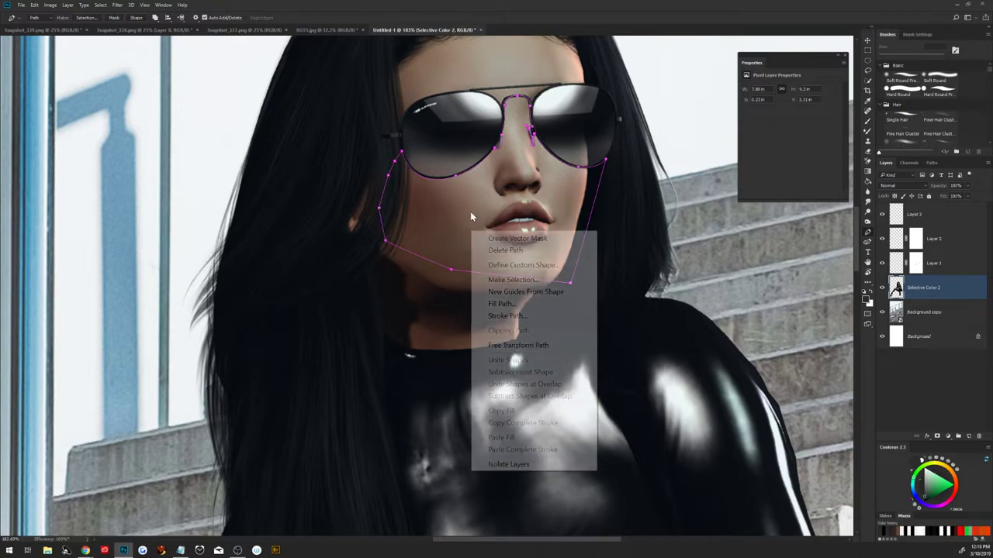
click(512, 279)
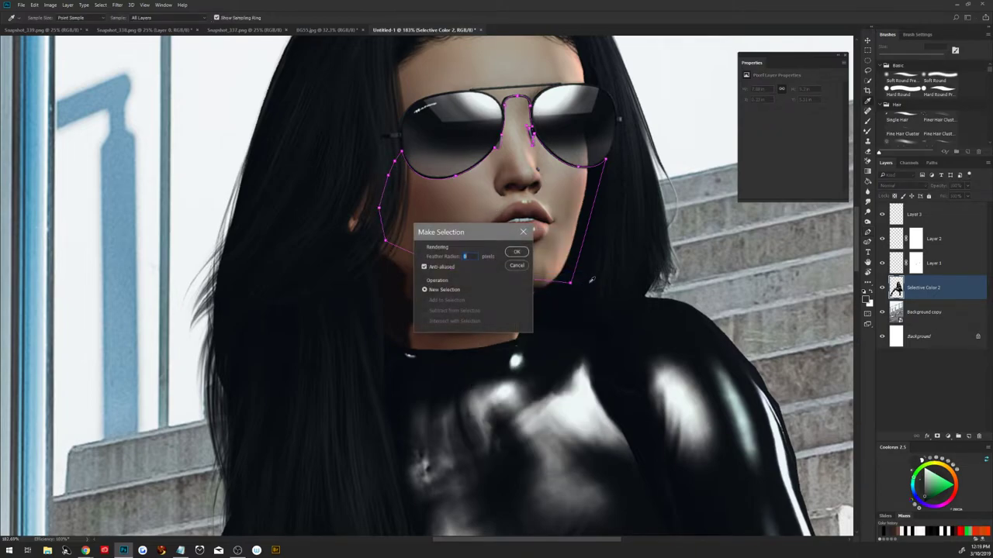
click(517, 253)
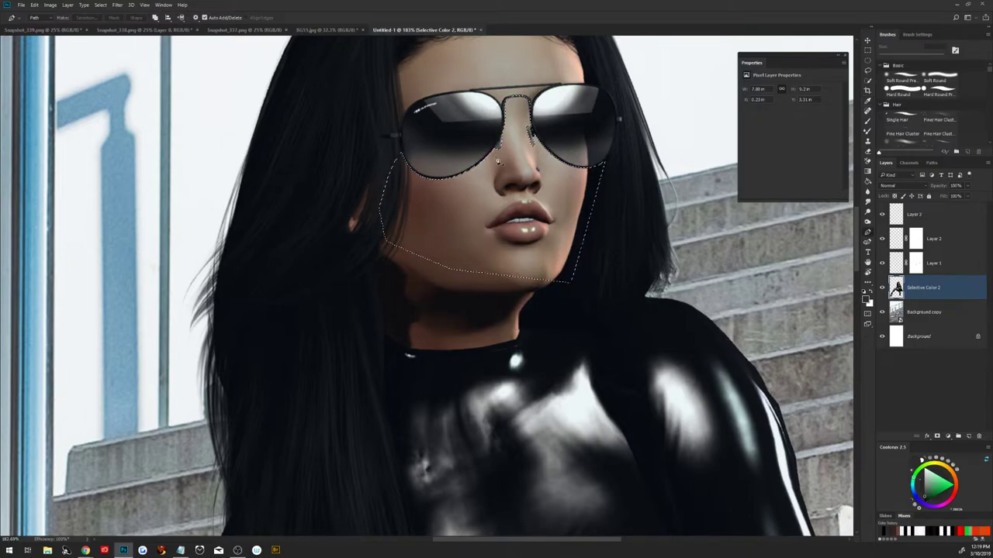
key(ctrl+d)
Add pen points tracing the top of the glasses and across the bridge.
ctrl+click(499, 161)
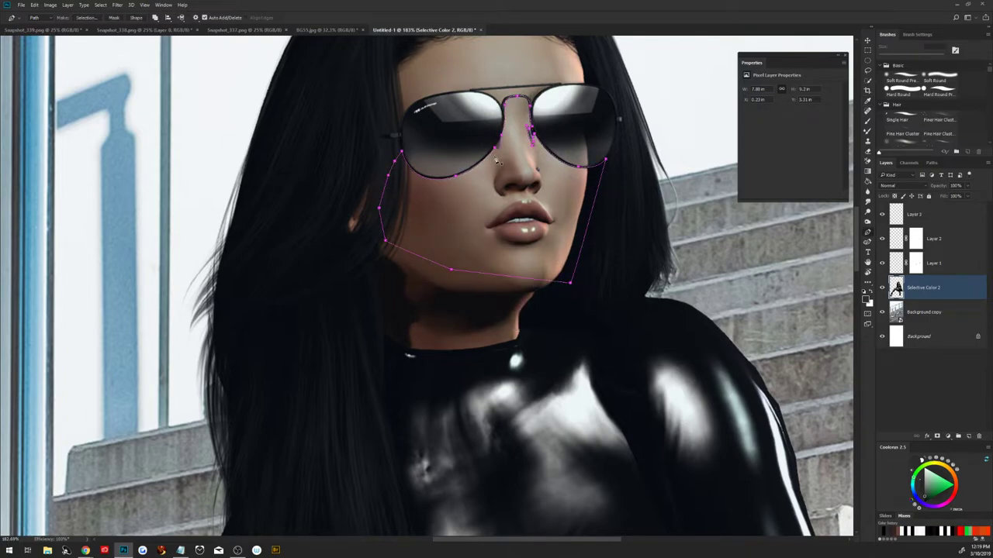
click(446, 311)
click(549, 86)
click(535, 97)
click(498, 97)
click(475, 91)
Turn the extended path into a selection, then switch to the web browser.
right_click(470, 203)
click(532, 255)
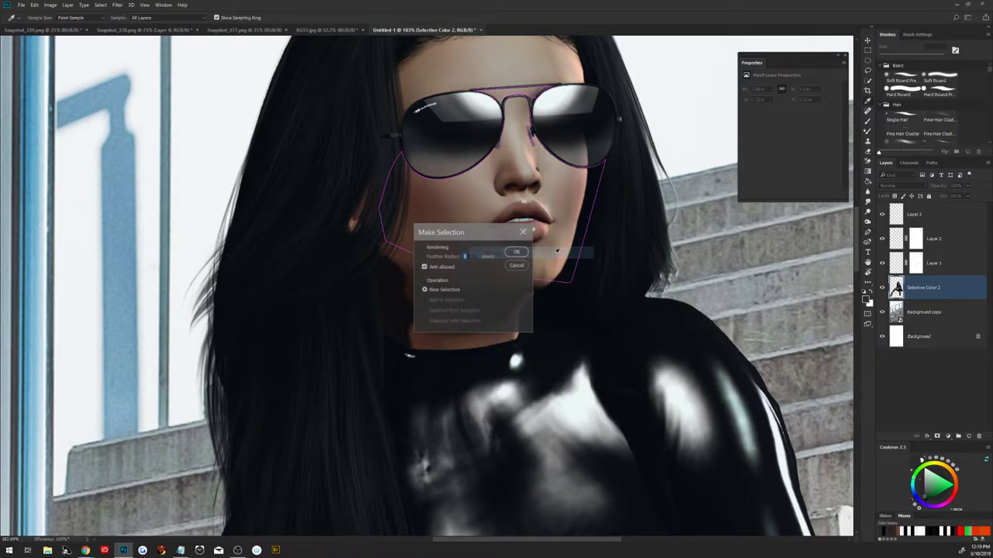
click(517, 252)
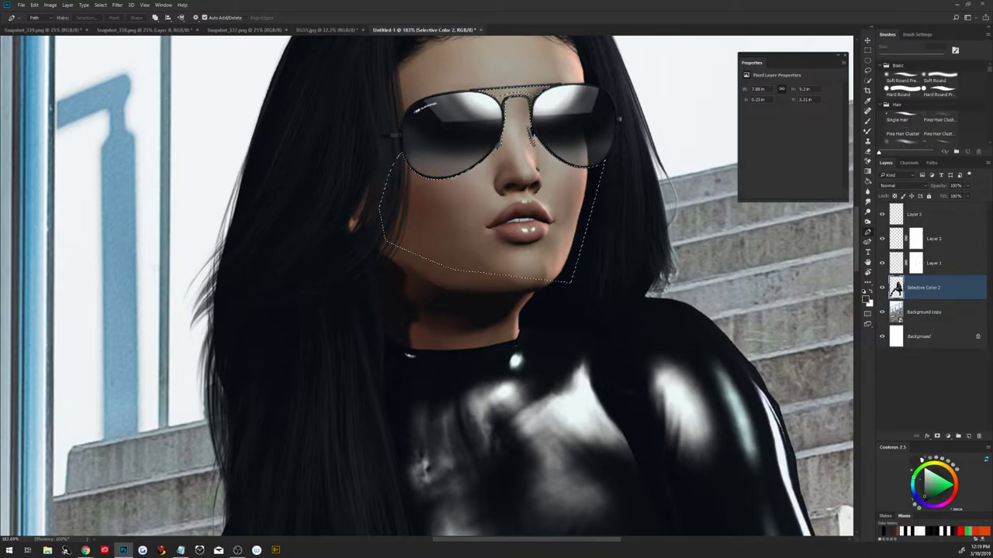
click(85, 550)
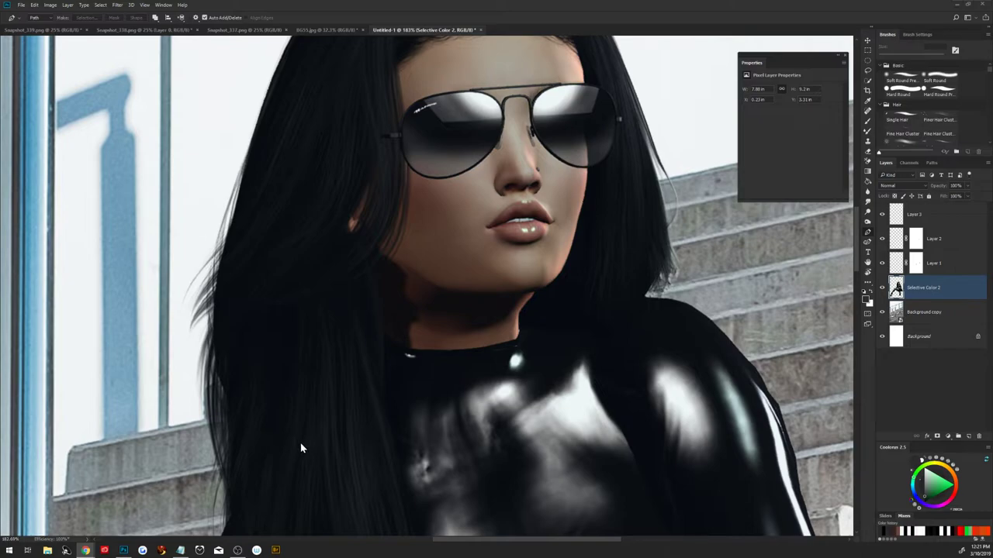
Back in Photoshop, load the face path as a selection and undo it, leaving the outline.
click(317, 454)
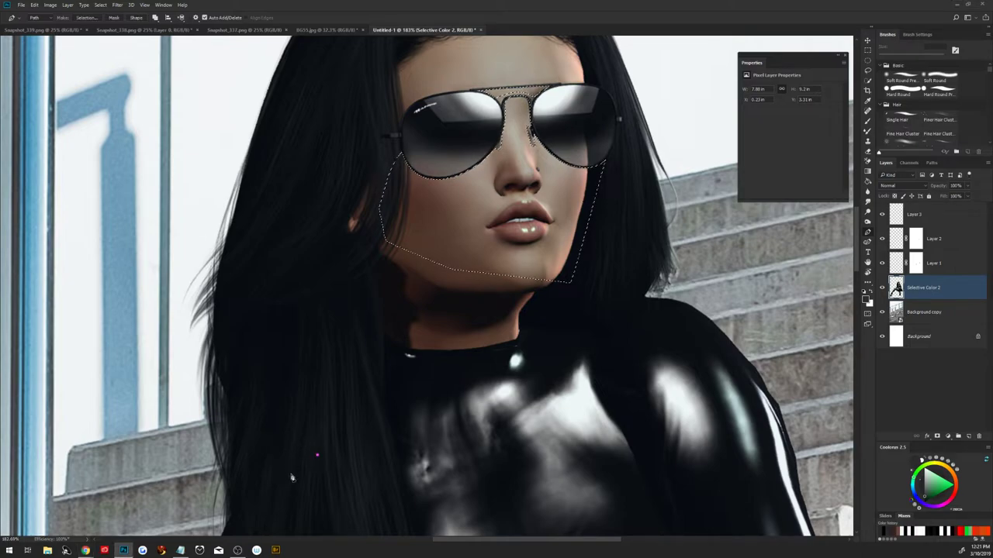
key(ctrl+Return)
key(ctrl+z)
Draw a trial curved pen path across the chest toward the shoulder.
click(408, 419)
drag(563, 419, 663, 476)
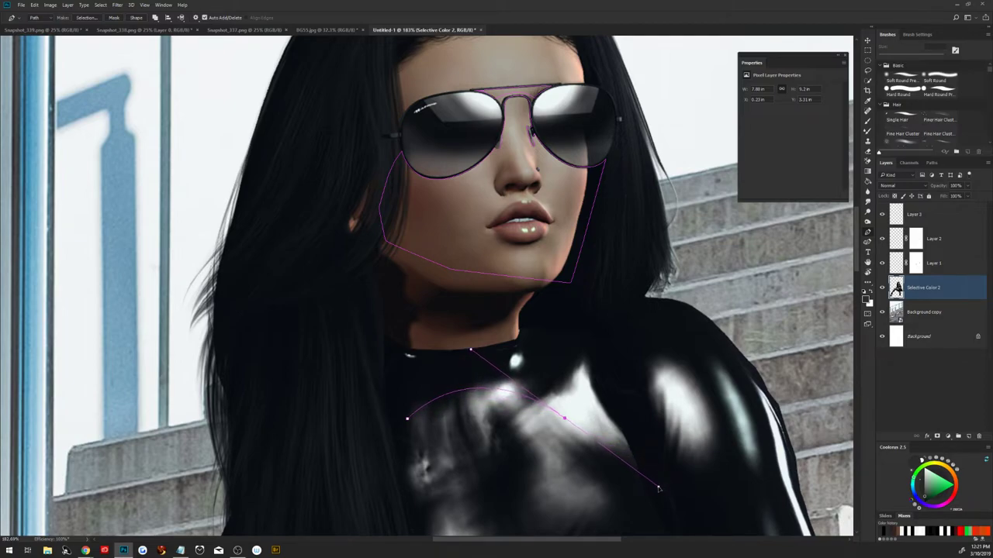
drag(663, 476, 656, 488)
drag(697, 453, 718, 426)
click(738, 399)
mouse_move(719, 429)
mouse_down()
mouse_move(693, 376)
mouse_move(656, 355)
mouse_move(721, 460)
mouse_up()
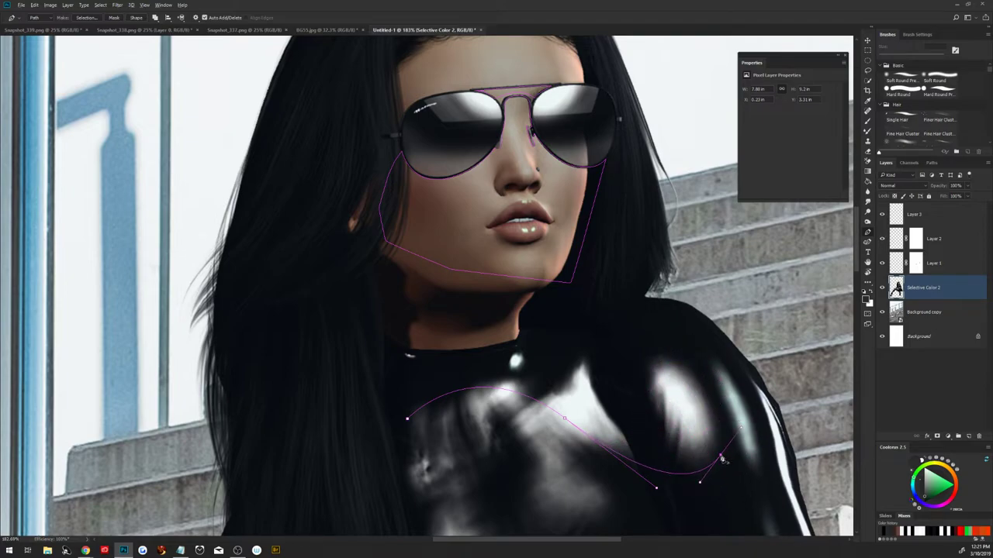
click(721, 458)
click(717, 508)
Check the web browser, then undo the chest path entirely.
click(86, 550)
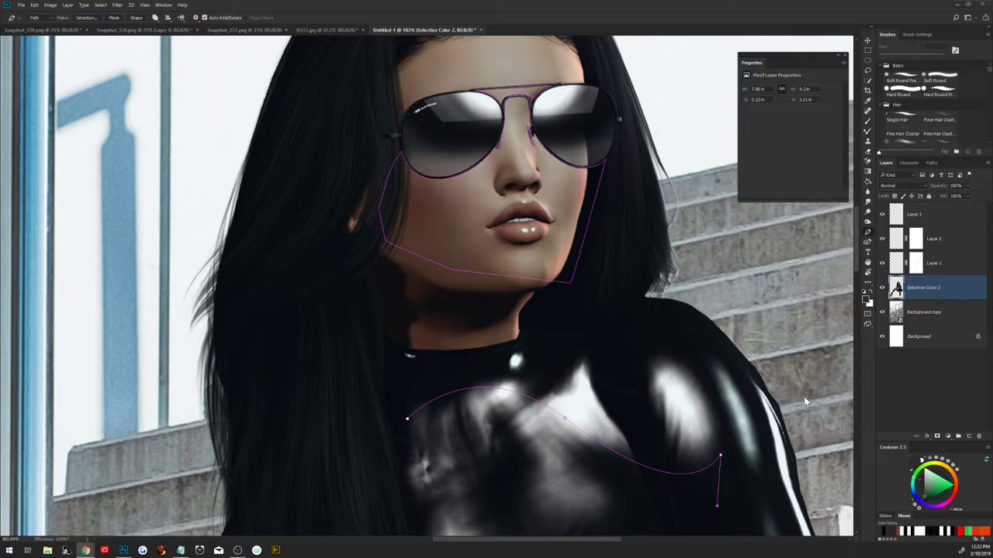
key(ctrl+z)
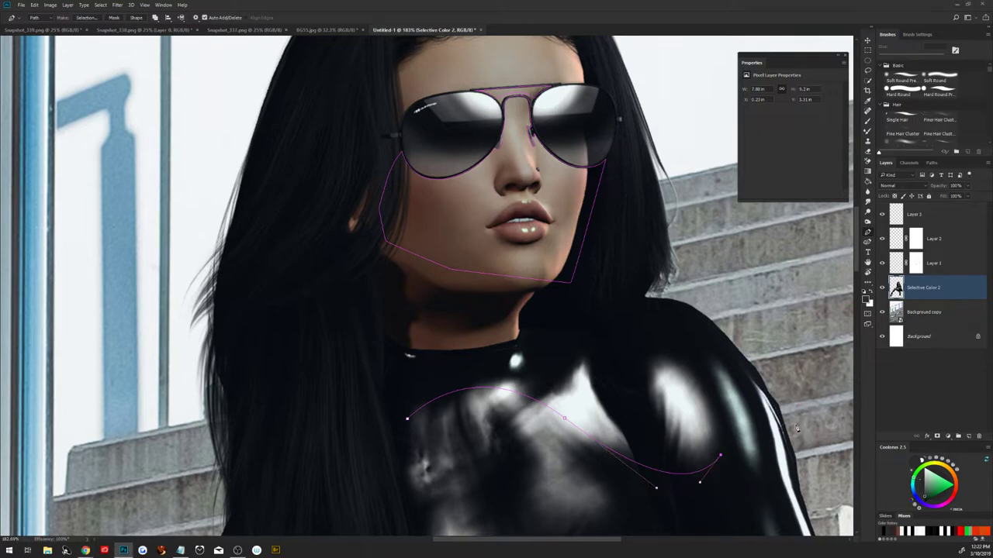
key(ctrl+z)
key(ctrl+z)
key(ctrl+z)
Select Layer 3 and toggle its visibility off and on to compare.
click(898, 219)
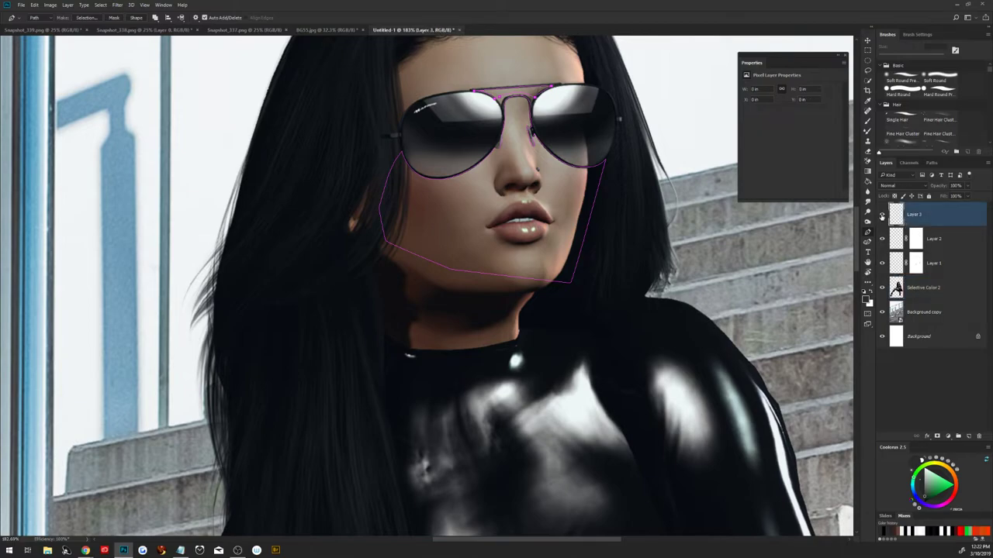
click(882, 216)
click(883, 217)
Load the face-and-sunglasses path as an active selection.
right_click(497, 212)
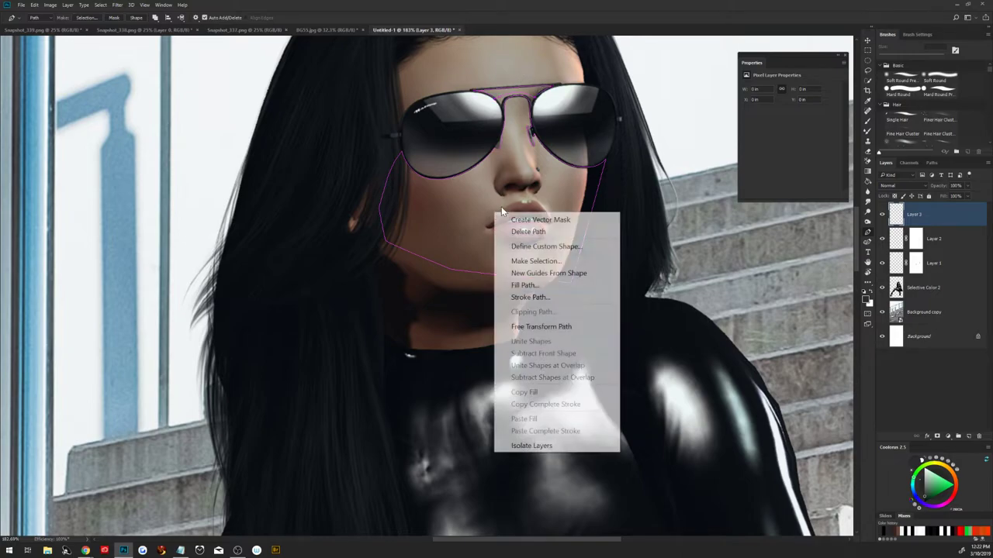
click(543, 259)
click(516, 252)
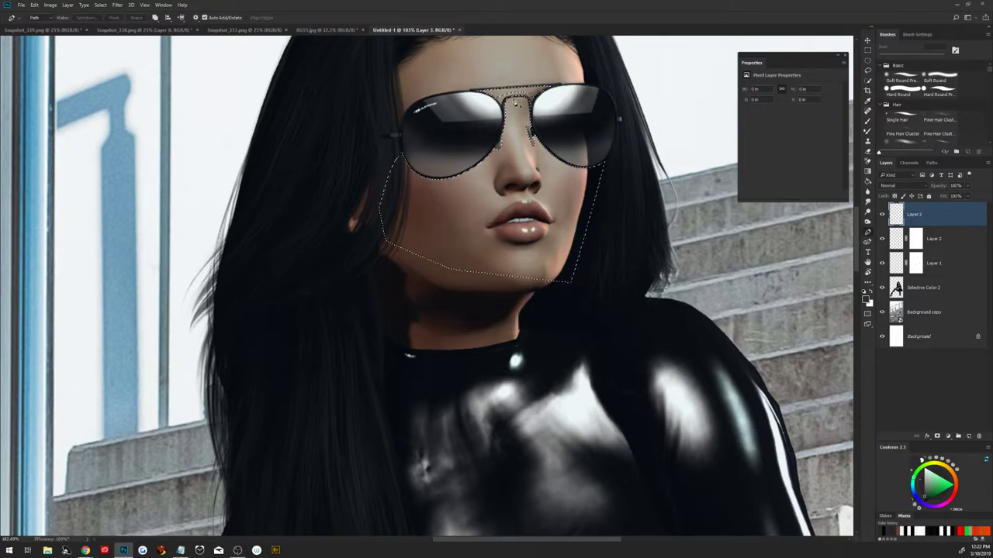
key(b)
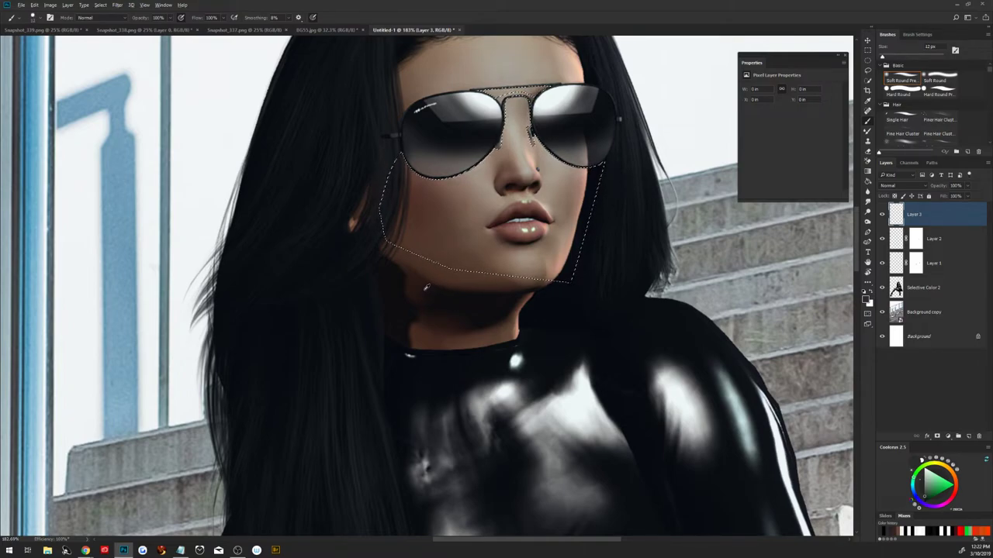
Set Layer 3 to Multiply and paint shadow with a 57 px brush around the lenses and nose bridge.
click(896, 187)
click(898, 215)
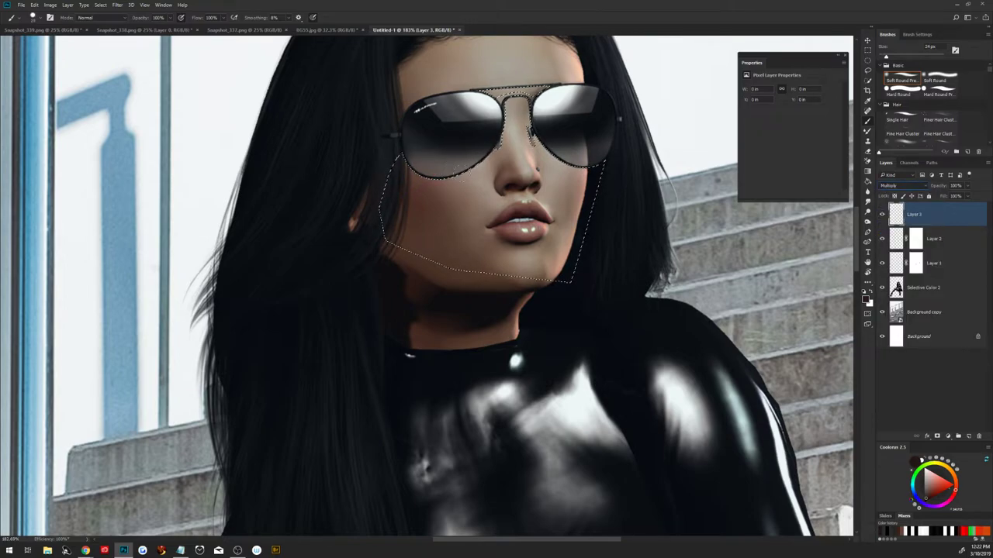
mouse_move(436, 166)
mouse_down()
mouse_move(471, 154)
mouse_move(471, 166)
mouse_move(470, 108)
mouse_up()
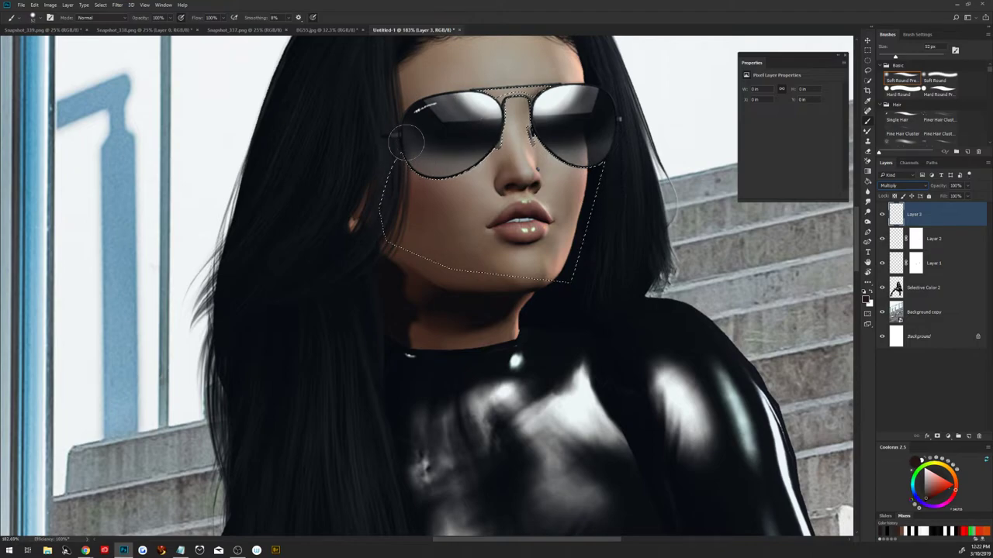
drag(403, 141, 387, 136)
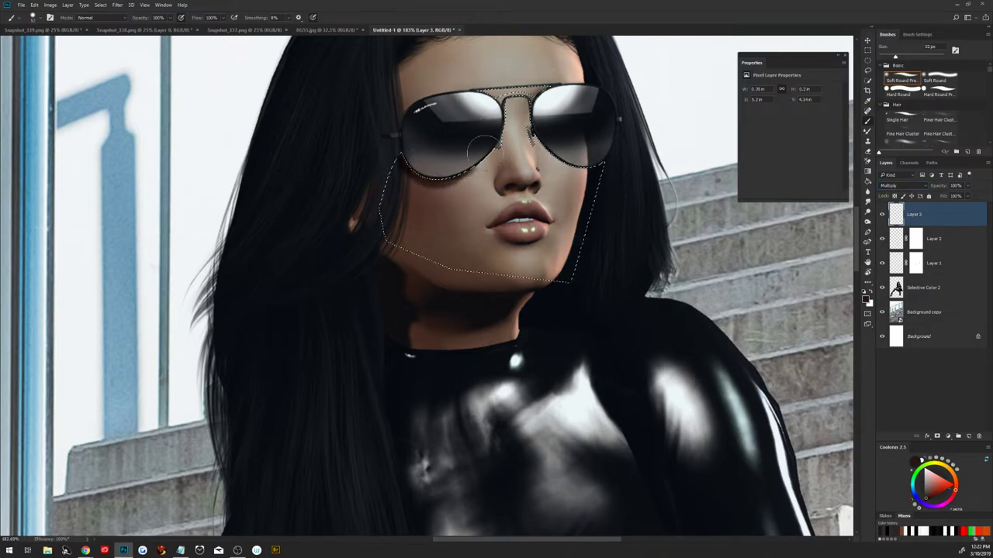
mouse_move(480, 148)
mouse_down()
mouse_move(488, 105)
mouse_move(523, 96)
mouse_move(539, 105)
mouse_move(496, 113)
mouse_move(489, 136)
mouse_move(516, 108)
mouse_move(547, 124)
mouse_move(574, 177)
mouse_move(583, 167)
mouse_up()
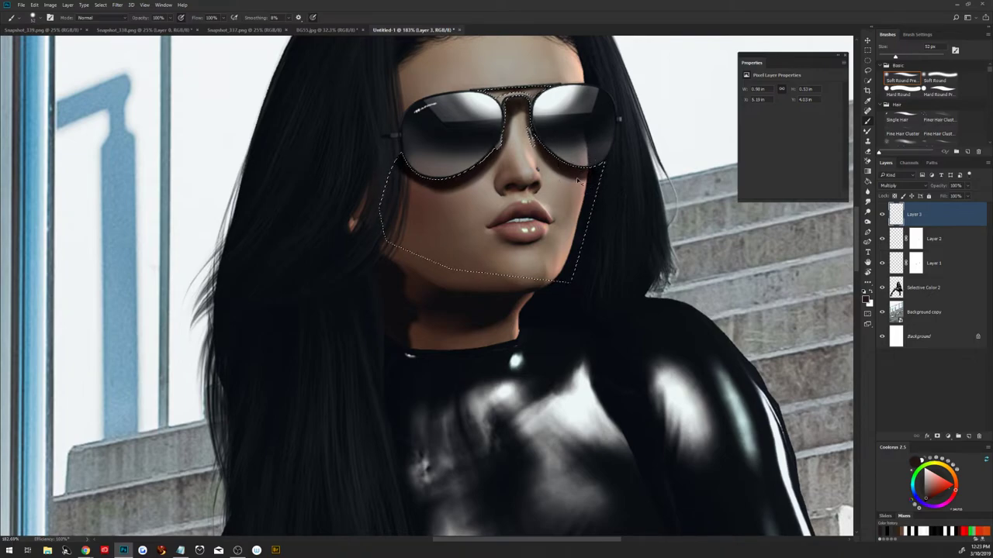
Drop the selection, add a mask to Layer 3, and lower its opacity to 77%.
key(ctrl+d)
click(937, 437)
mouse_move(942, 187)
mouse_down()
mouse_move(927, 189)
mouse_move(937, 189)
mouse_up()
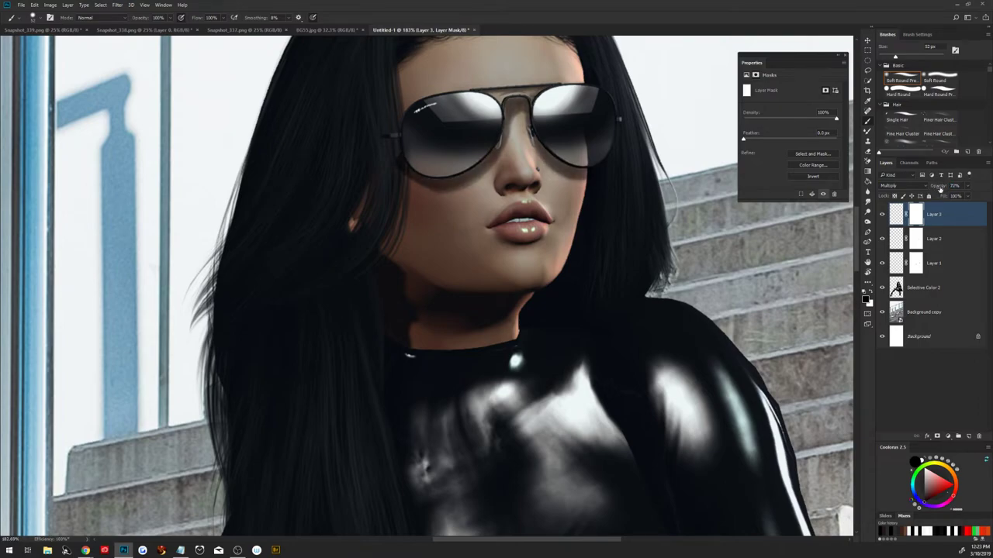
On Layer 3's mask, fade the cheek shadow at 20% brush opacity, then shrink the brush to 10 px.
alt+right_click(387, 153)
alt+right_click(386, 180)
key(2)
drag(400, 210, 389, 186)
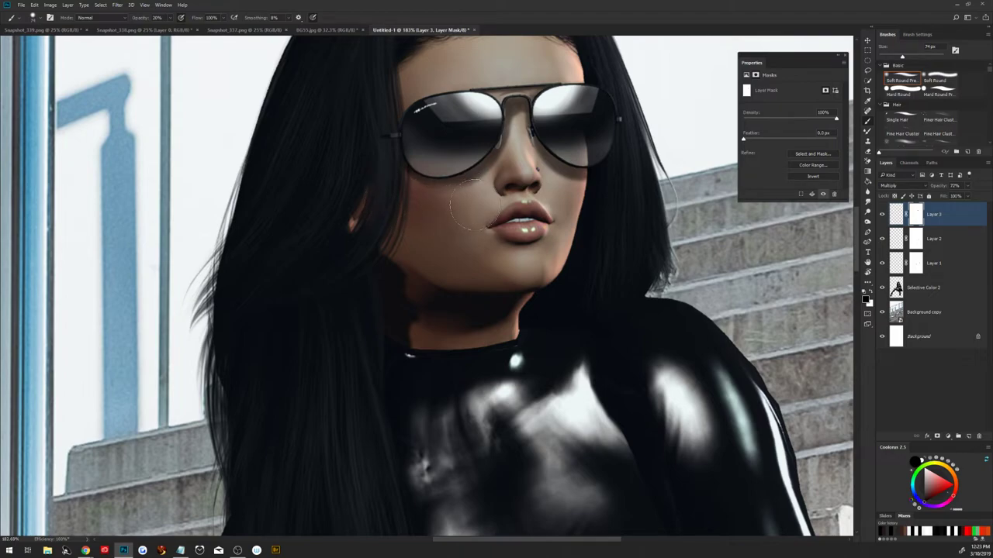
key(0)
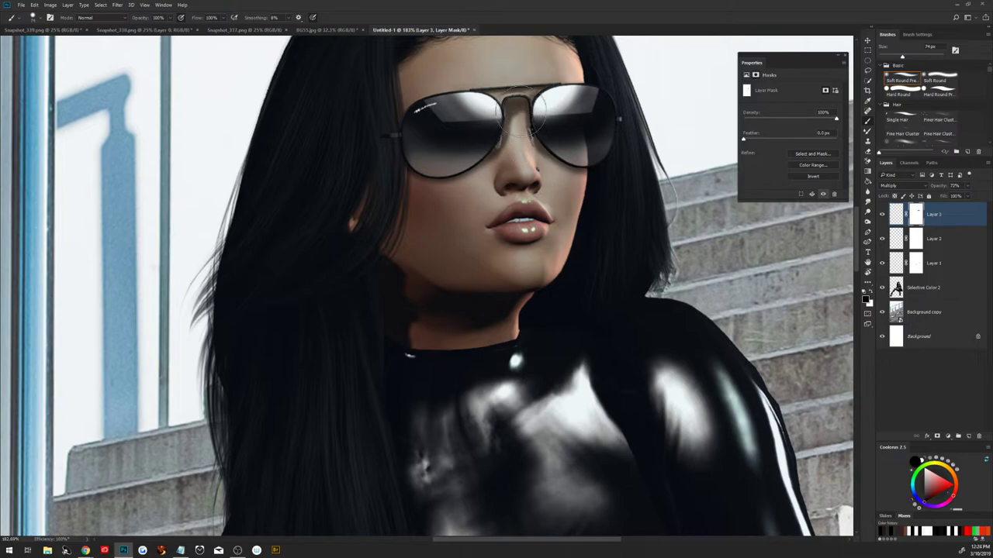
drag(518, 109, 516, 132)
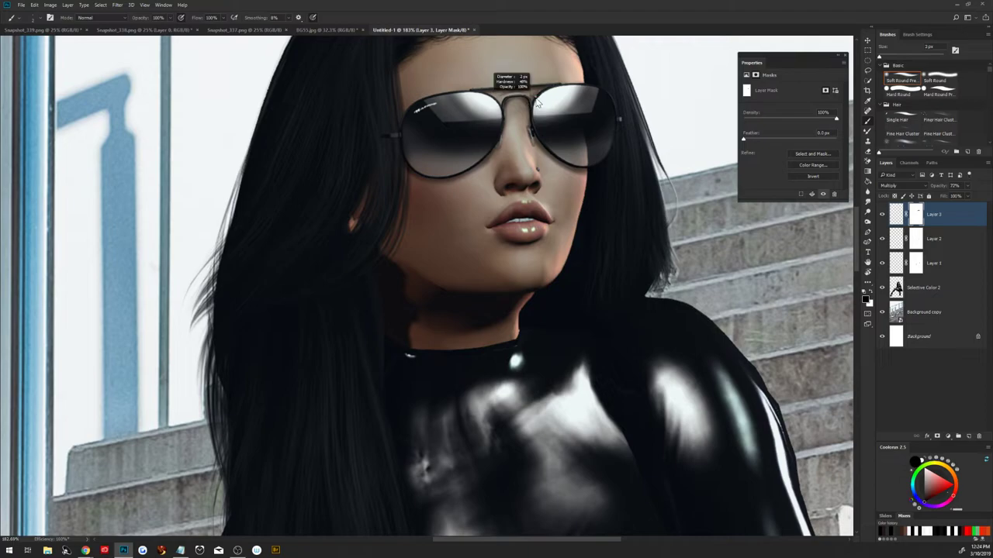
drag(520, 109, 493, 98)
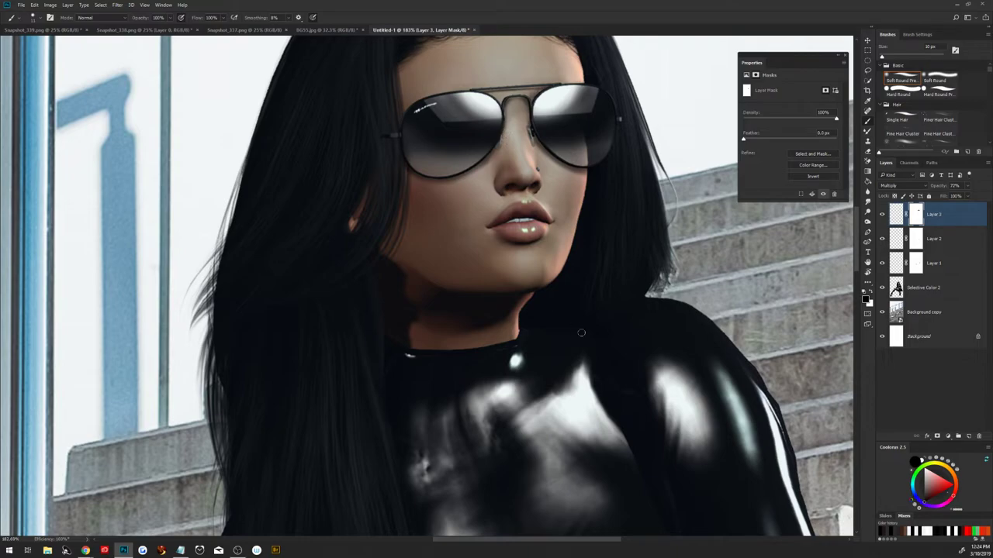
Fit the image and lower Layer 3's fill to 76% and opacity to 52%.
key(ctrl+0)
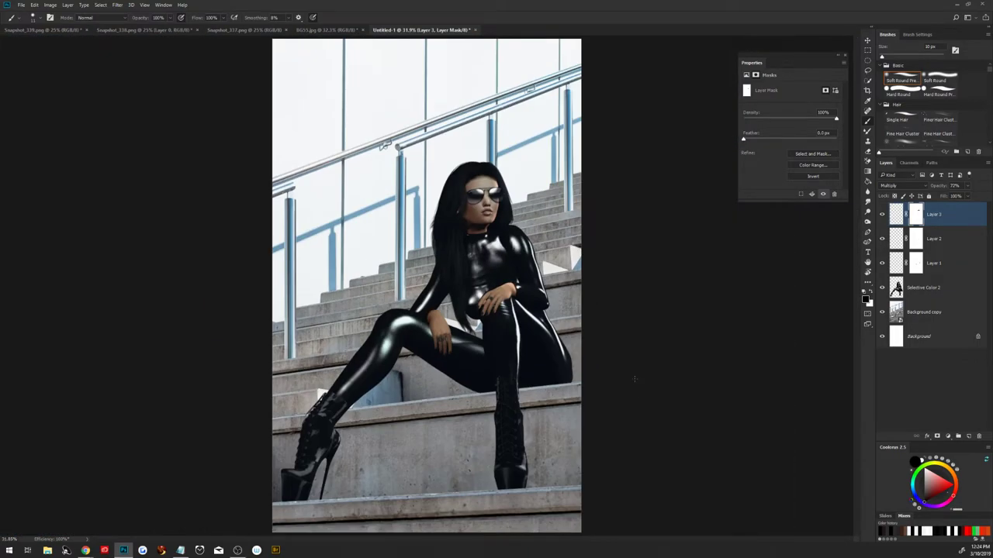
drag(945, 198, 935, 200)
drag(942, 188, 936, 187)
Add a Vibrance layer clipped to Selective Color 2, set to Vibrance +13 and Saturation -13.
click(942, 290)
click(948, 437)
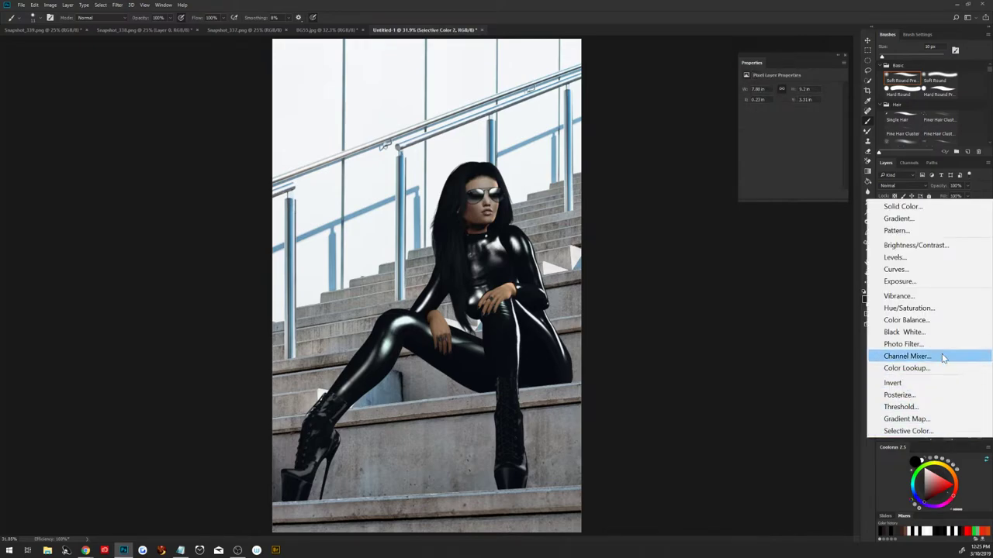
click(942, 296)
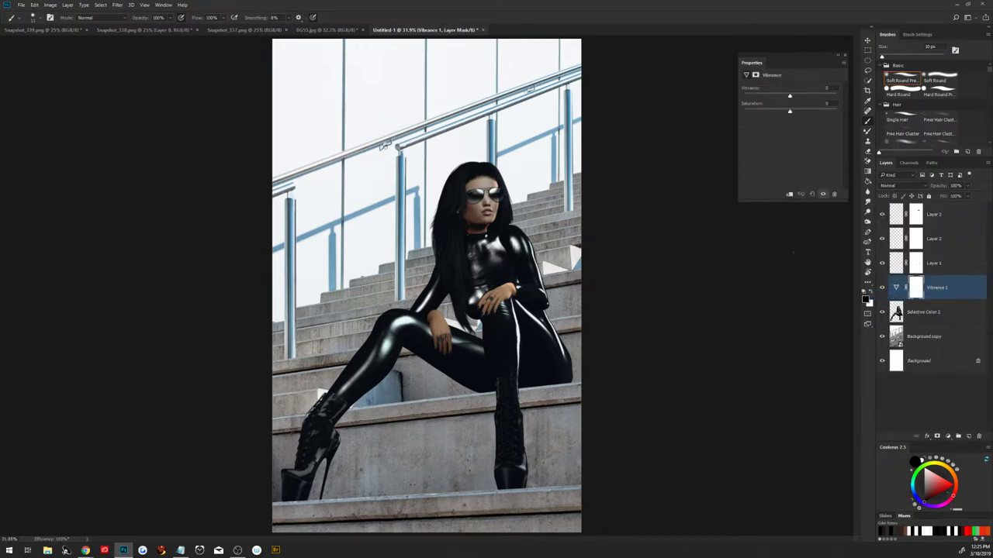
right_click(938, 286)
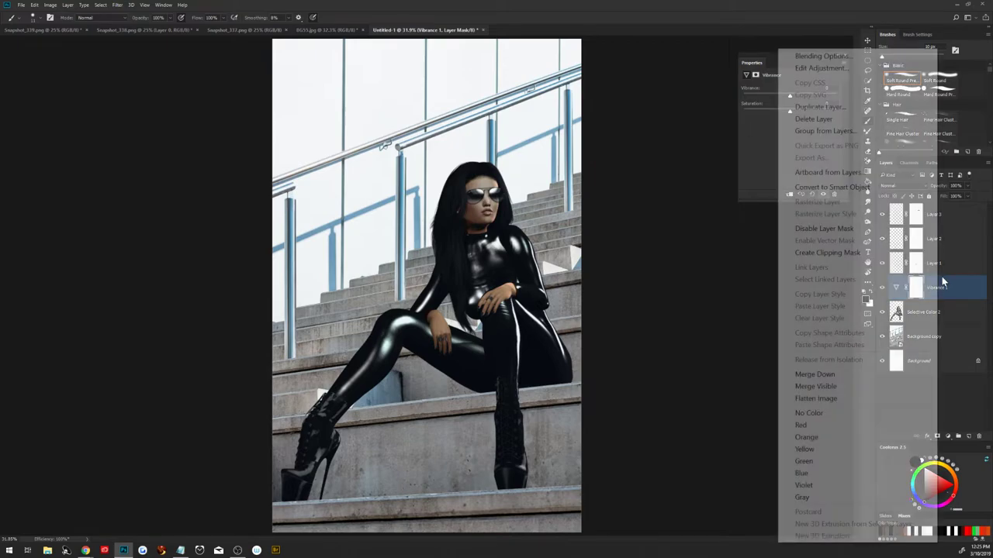
click(848, 253)
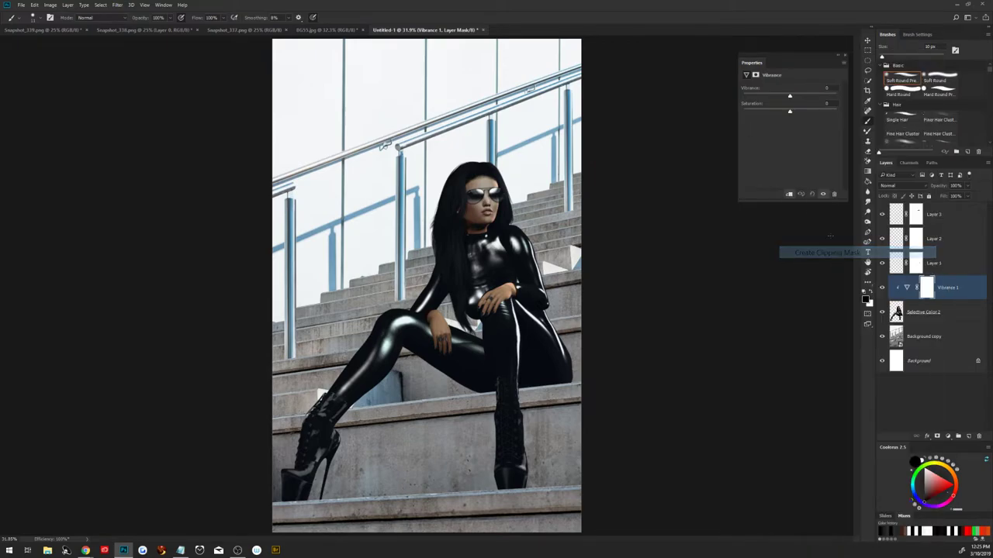
drag(790, 97, 781, 98)
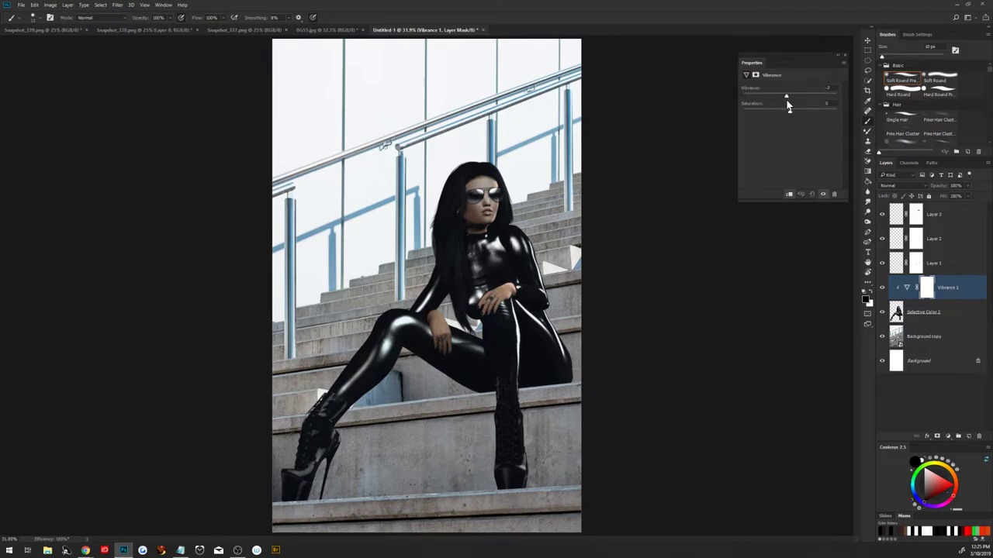
drag(791, 114, 796, 100)
mouse_move(784, 114)
mouse_down()
mouse_move(796, 98)
mouse_move(783, 115)
mouse_up()
Add a new layer above Background copy and paint dark stair-coloured shadow beside the boot with a 149 px brush.
click(947, 337)
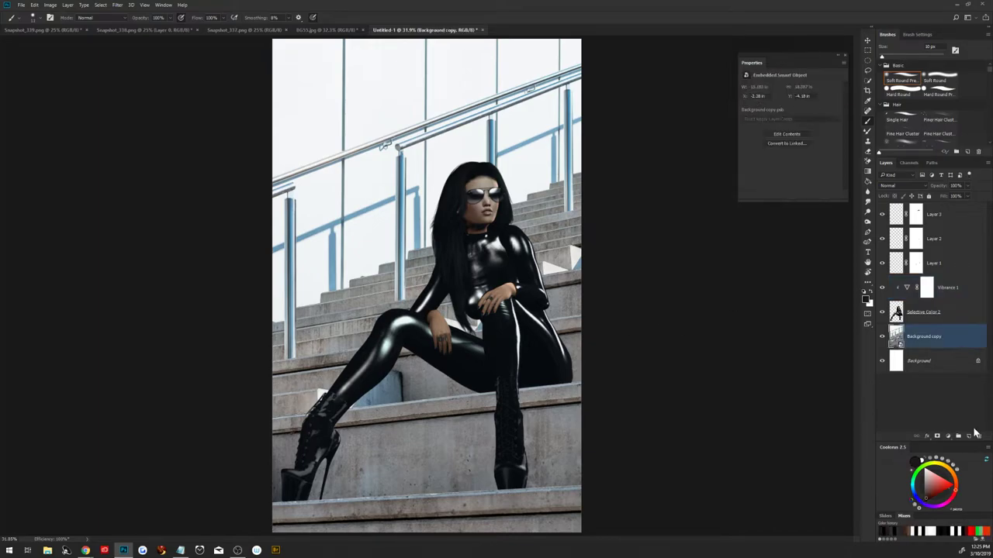
click(967, 437)
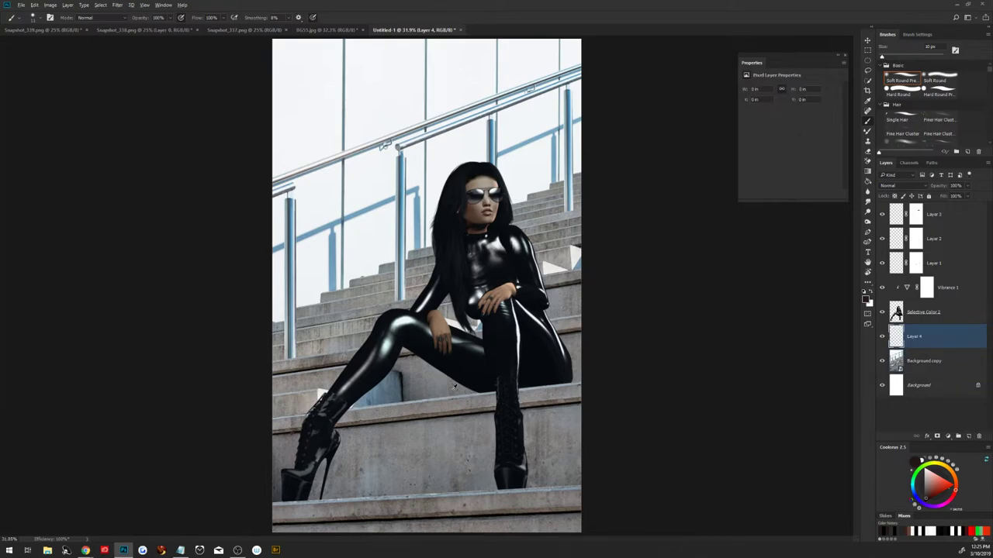
alt+click(458, 383)
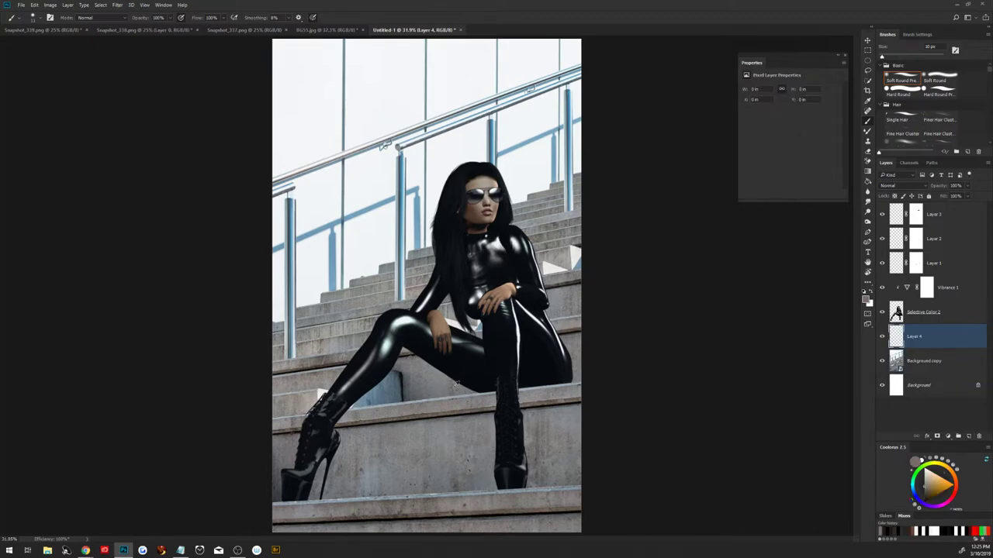
alt+click(478, 392)
drag(505, 393, 542, 385)
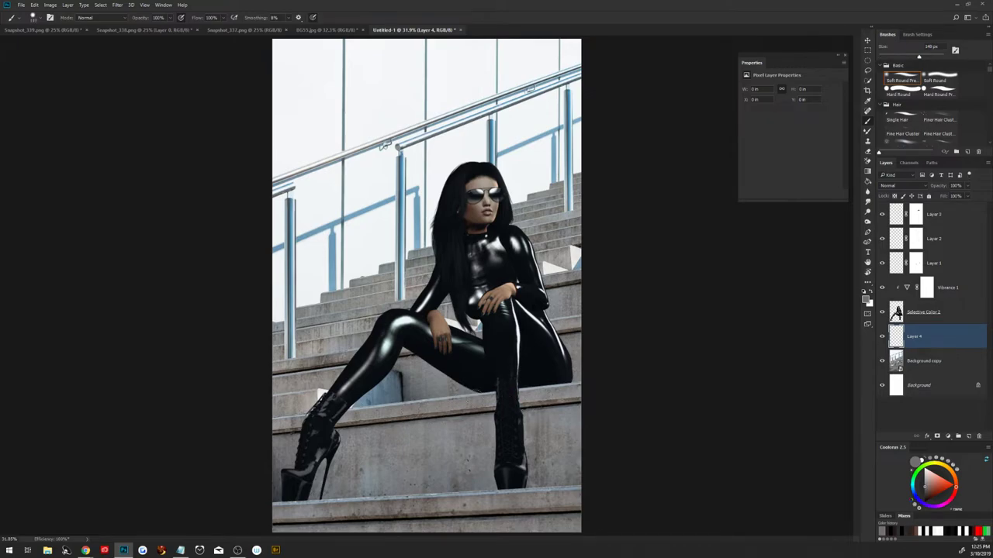
drag(537, 383, 497, 411)
drag(469, 397, 509, 409)
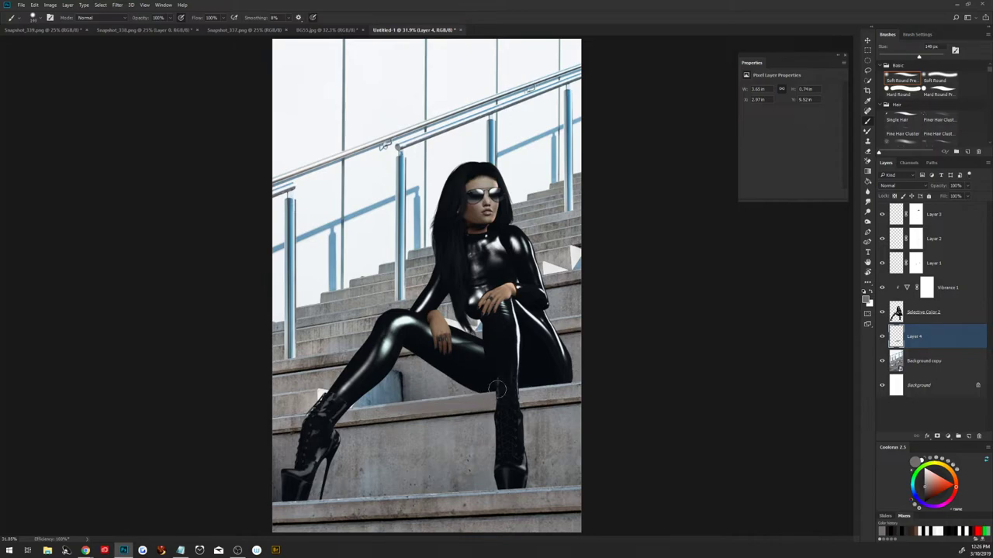
drag(489, 394, 539, 384)
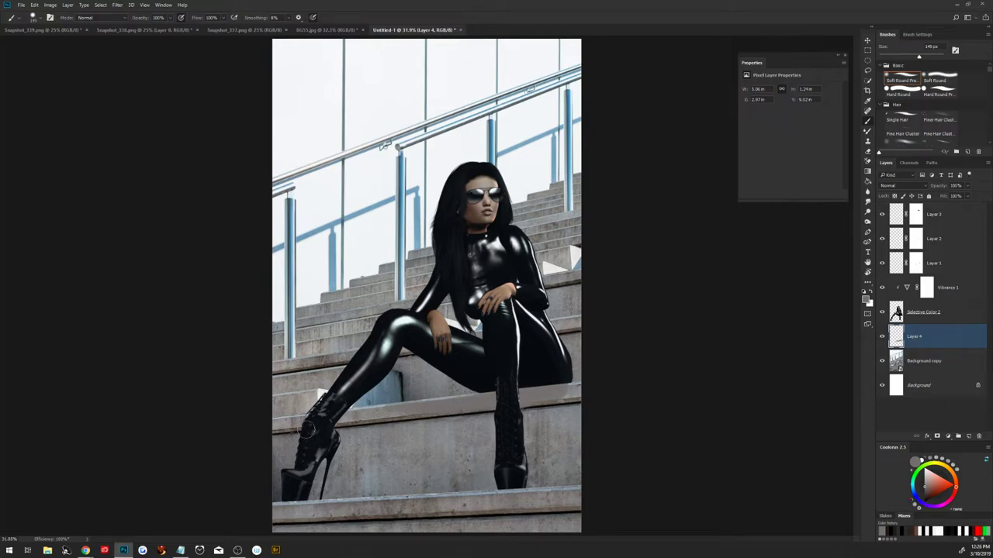
Paint shadow beneath the thigh and along its right edge, undoing a stray stroke at the left edge.
drag(308, 429, 278, 430)
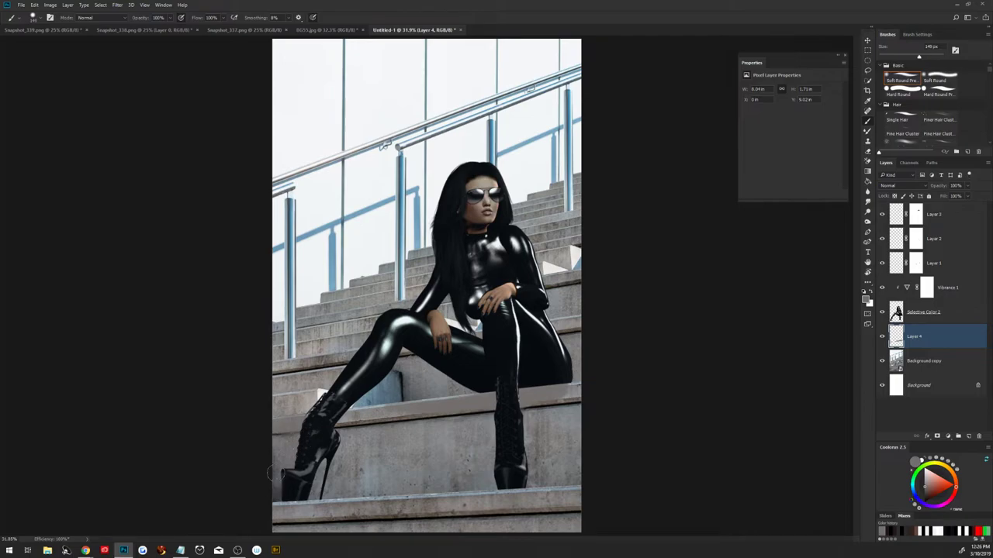
key(ctrl+z)
drag(463, 345, 484, 340)
drag(546, 325, 562, 359)
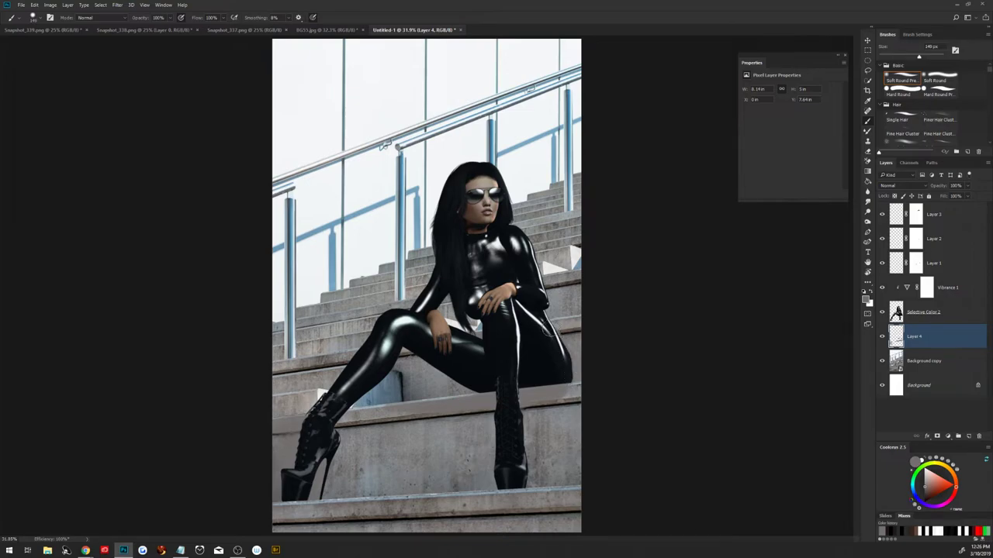
mouse_move(546, 329)
mouse_down()
mouse_move(562, 357)
mouse_move(548, 339)
mouse_up()
Set Layer 4 to Multiply blending at reduced opacity.
click(908, 187)
scroll(907, 196, up, 5)
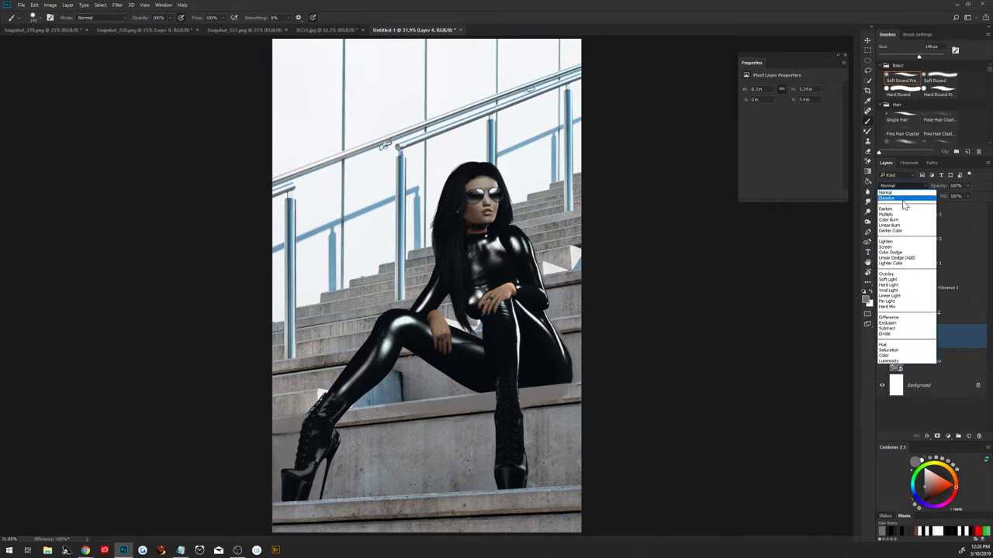
click(917, 208)
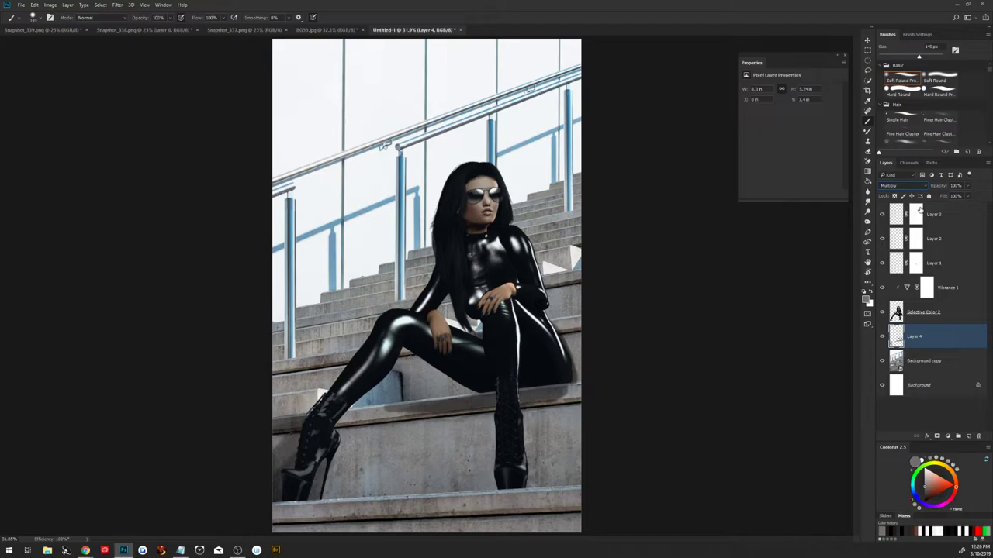
mouse_move(940, 187)
mouse_down()
mouse_move(931, 187)
mouse_move(941, 188)
mouse_up()
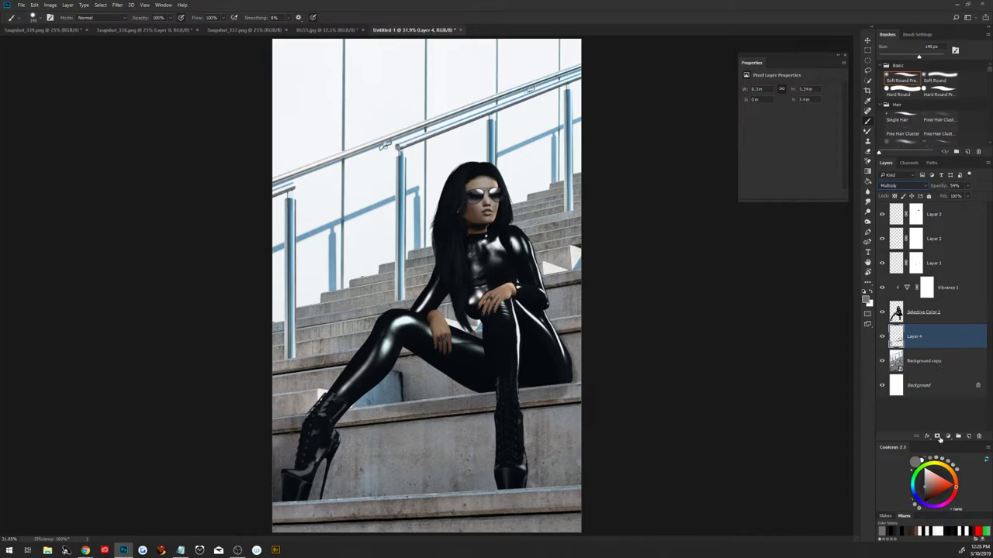
Add a layer mask to Layer 4 and fade its shadow with a 10% opacity, 218 px brush.
click(938, 438)
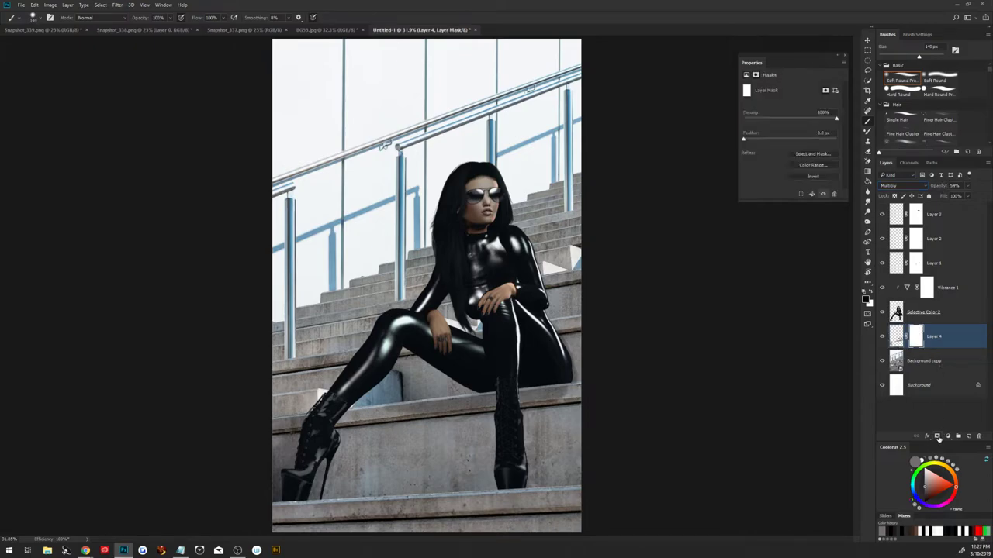
key(1)
key(bracketright)
key(bracketright)
key(bracketright)
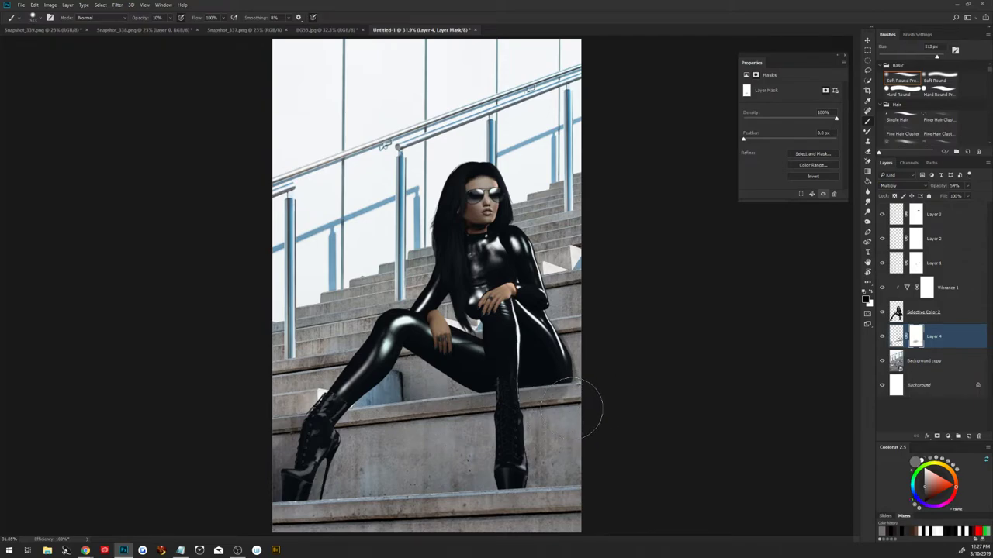
key(bracketright)
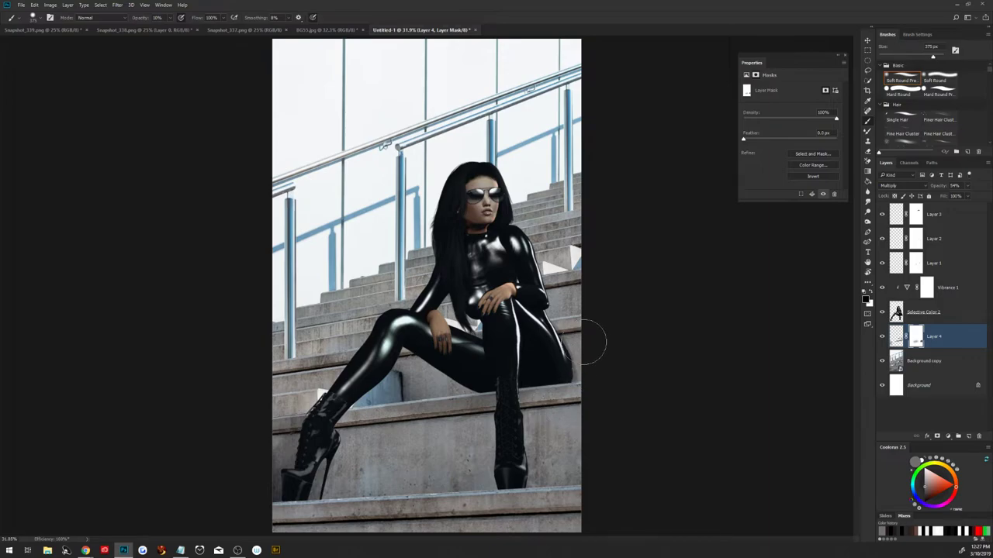
key(bracketleft)
key(bracketleft)
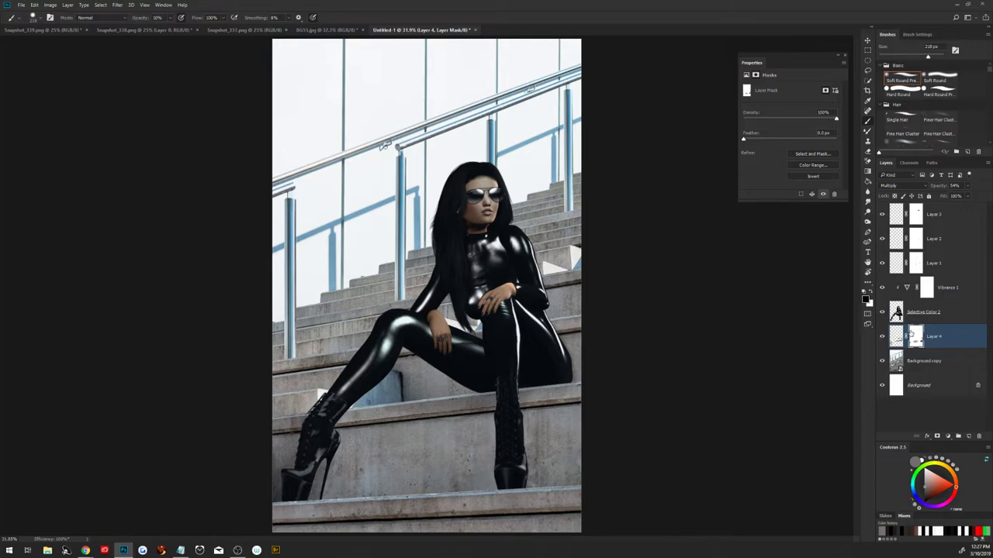
click(882, 337)
Paint more thigh shadow on Layer 4 at 100%, then fade it on the mask at 20%.
click(882, 337)
click(899, 338)
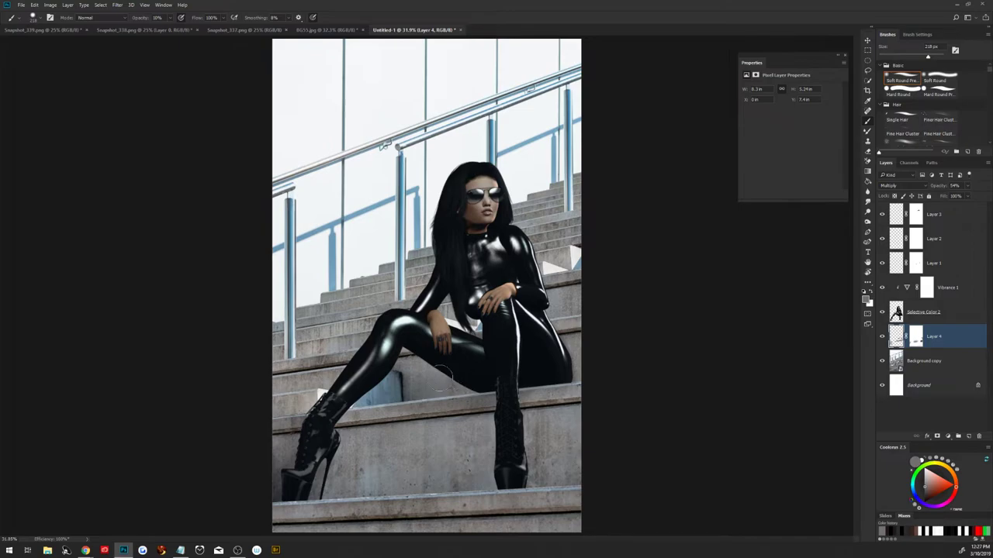
key(0)
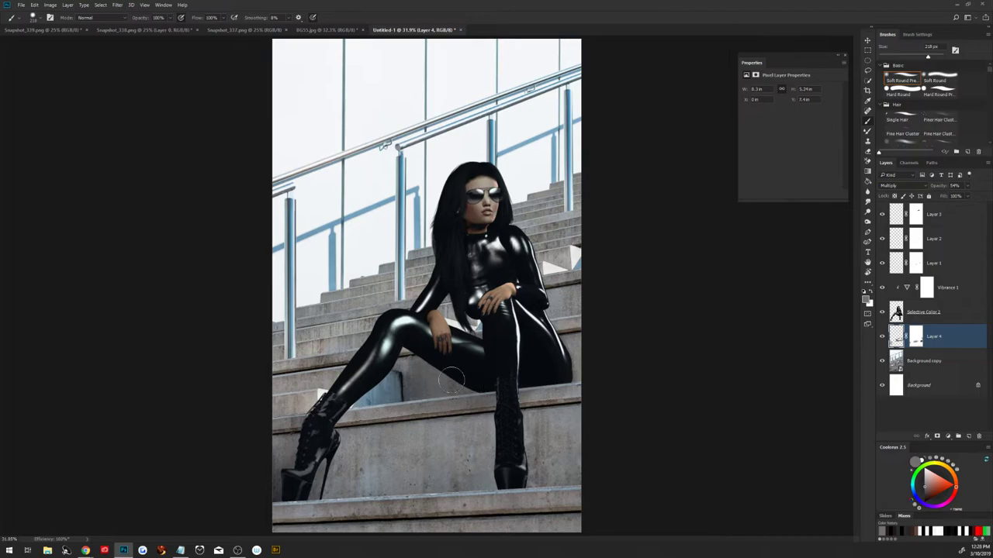
click(917, 345)
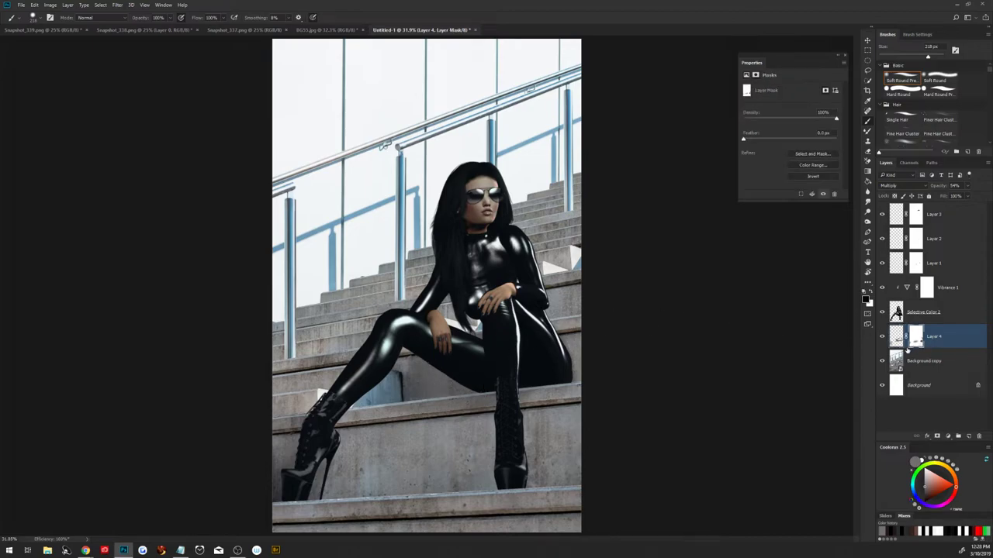
drag(412, 383, 434, 383)
key(2)
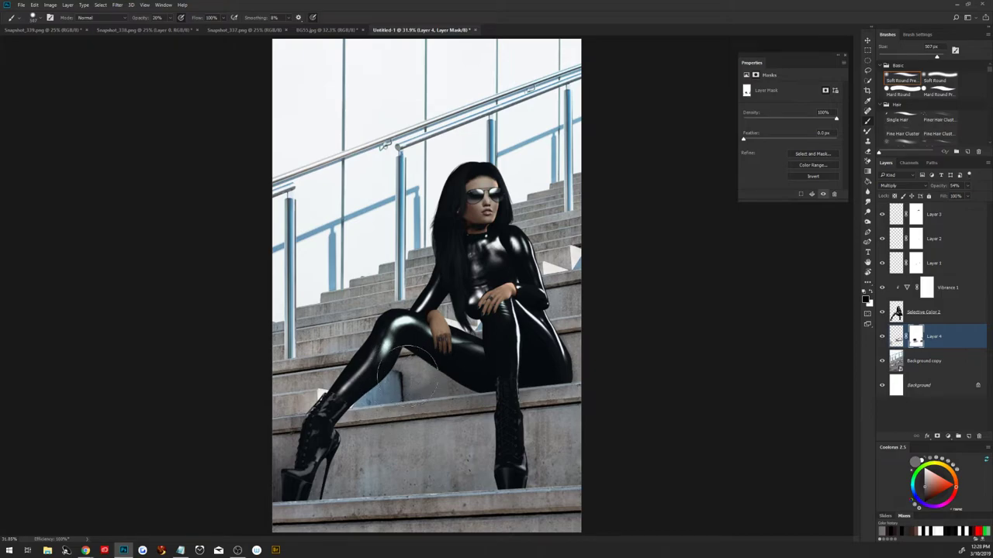
Convert Layer 3 through Selective Color 2 to a smart object, rasterize it, and add empty Layer 5.
click(954, 218)
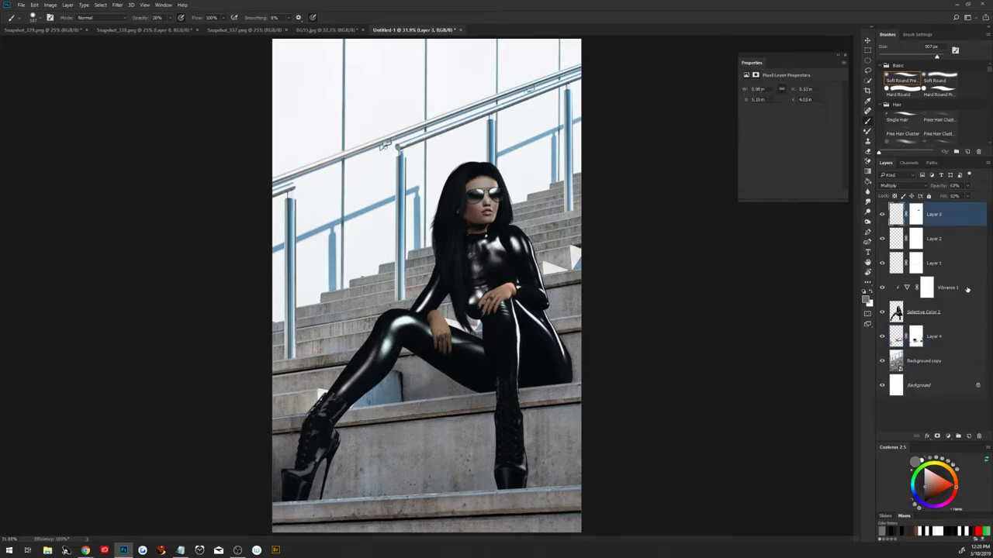
click(953, 313)
click(949, 221)
shift+click(962, 310)
right_click(962, 322)
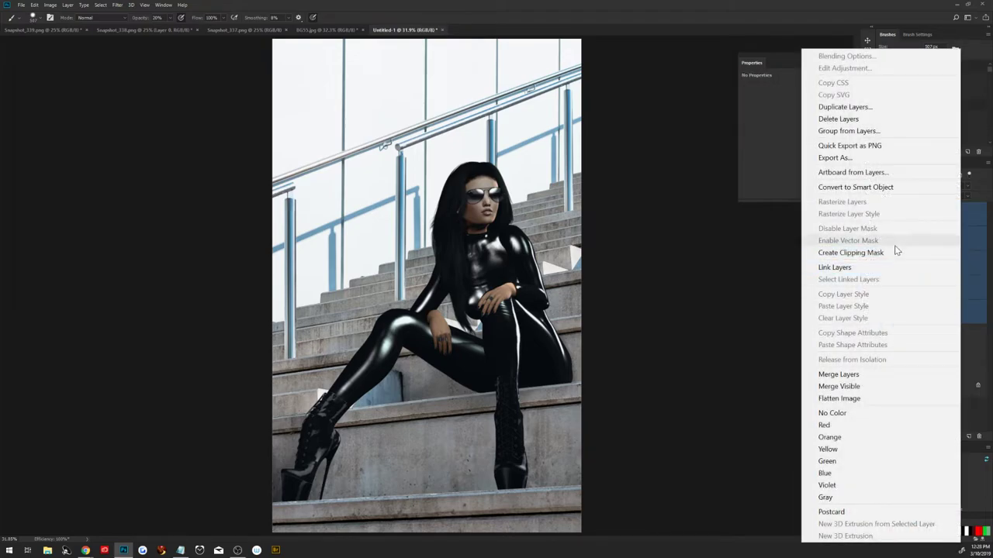
click(890, 189)
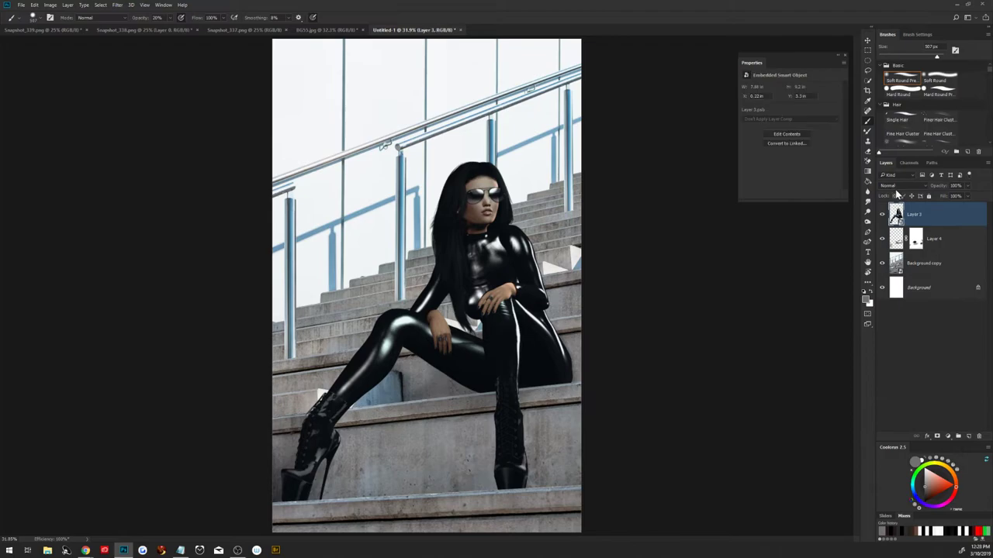
right_click(941, 217)
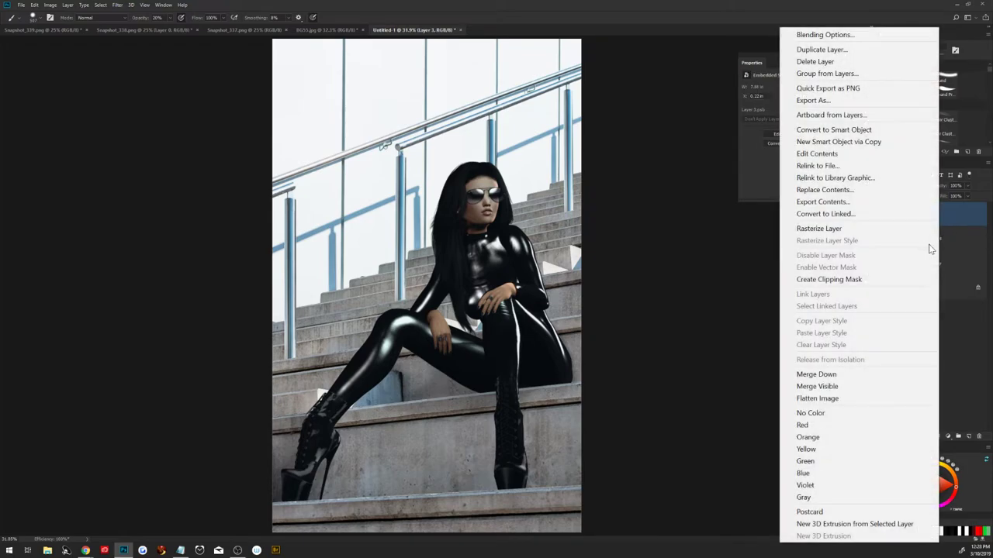
click(857, 228)
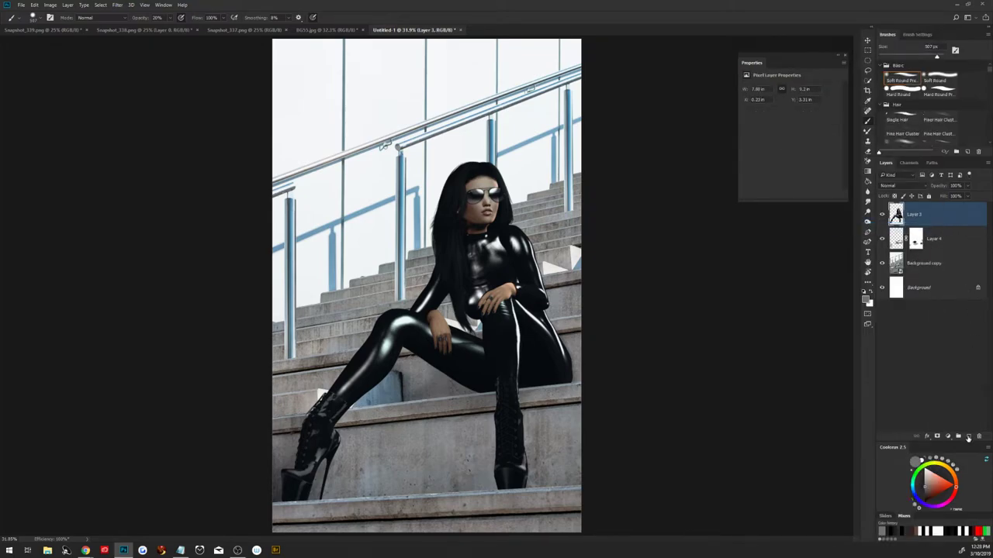
click(968, 437)
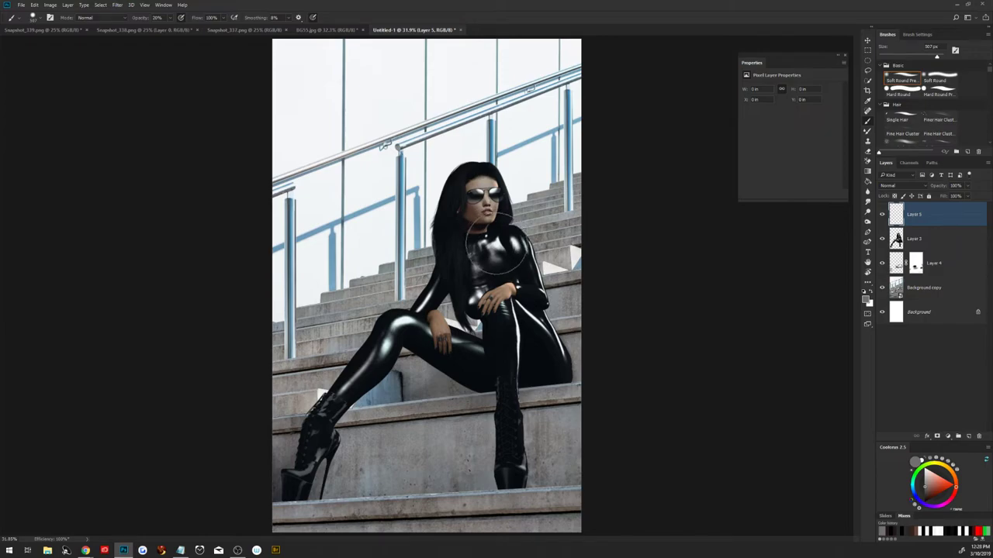
Keep a dark foreground colour and zoom in on the woman's face and chest.
key(x)
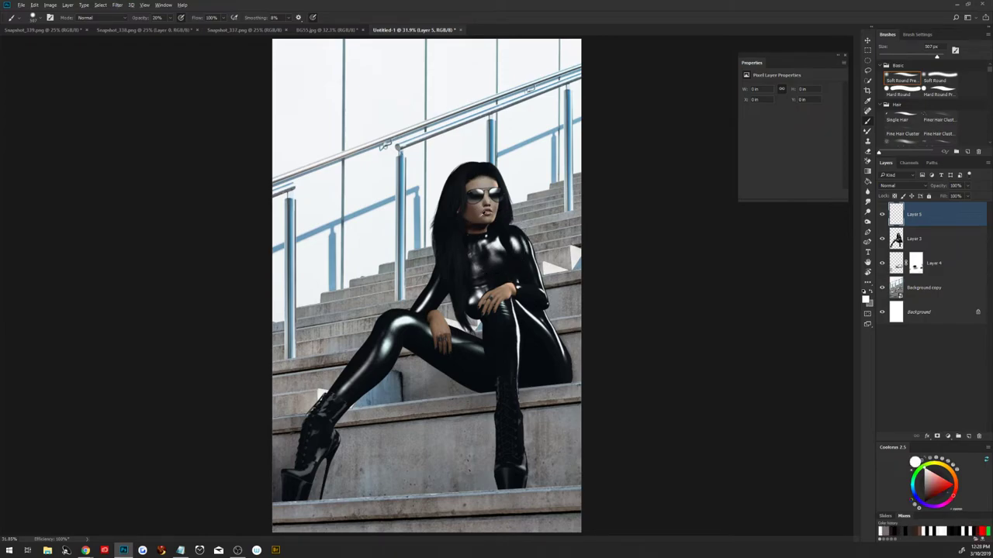
key(x)
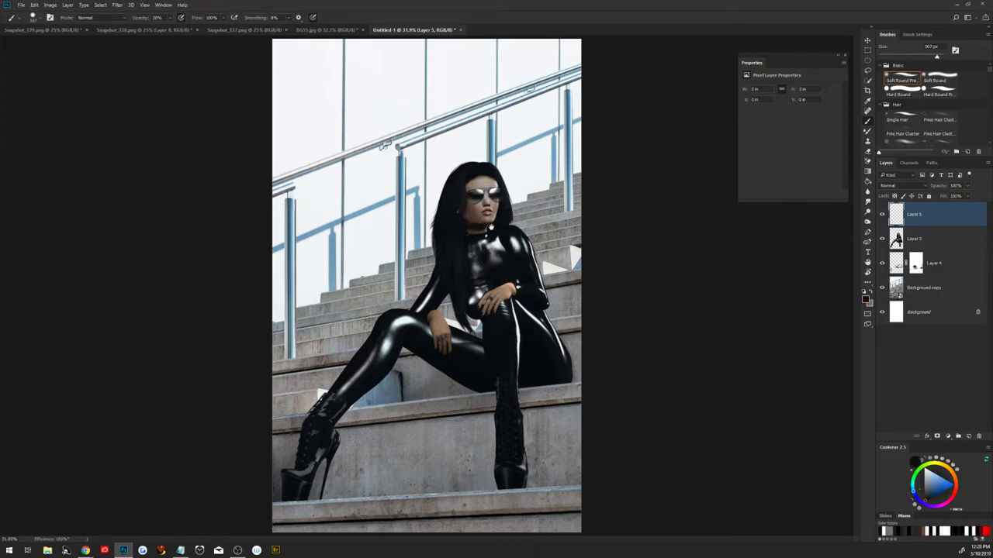
key(z)
drag(500, 247, 525, 270)
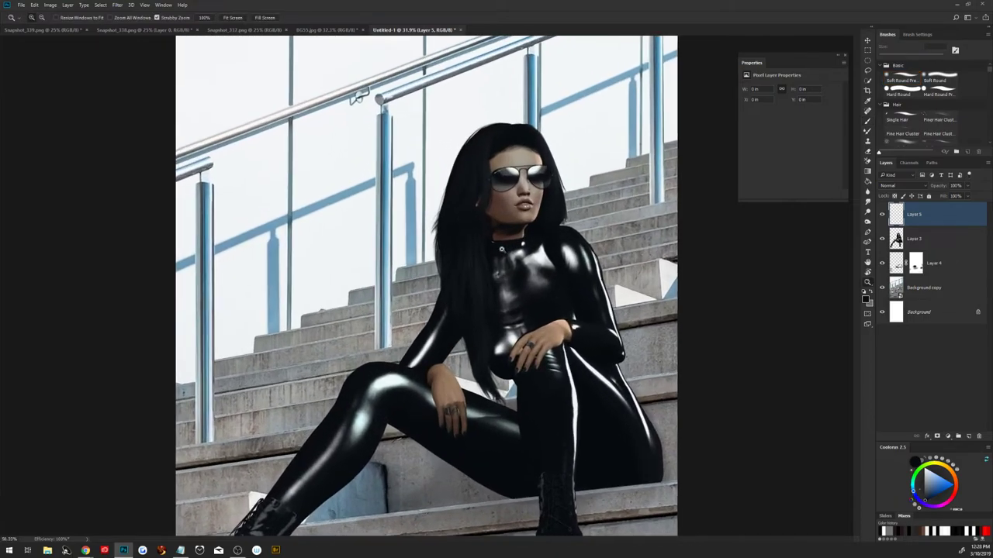
key(b)
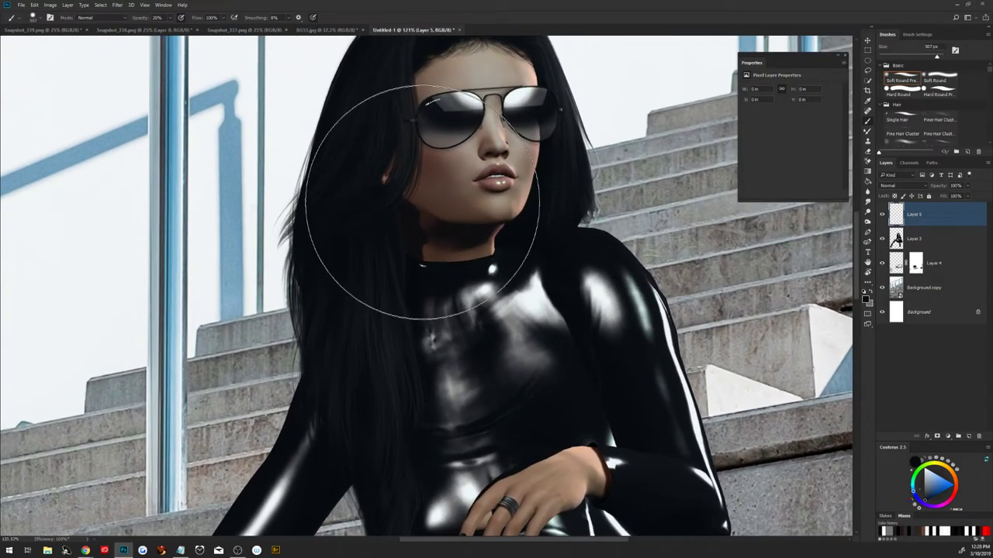
Trace a closed Pen path around the neck below the jaw.
key(p)
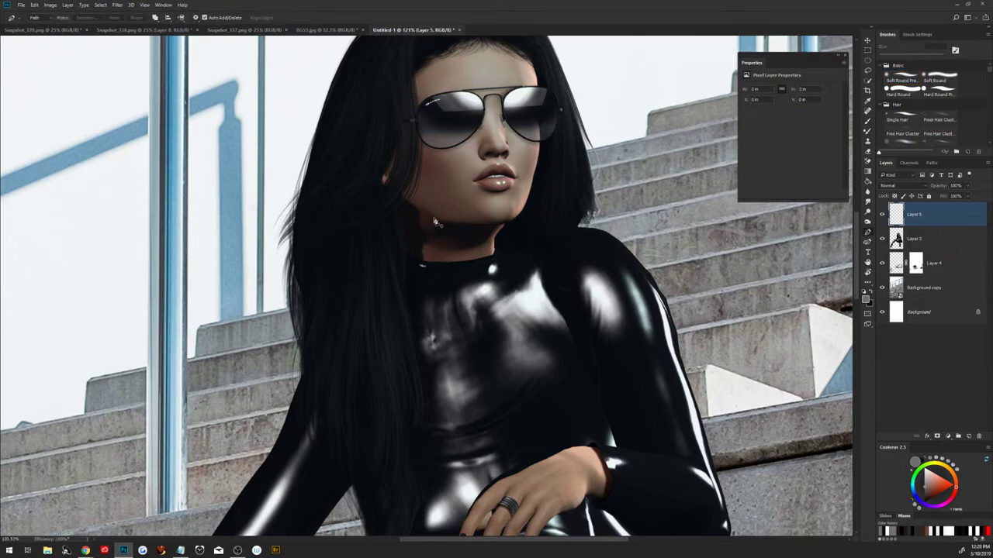
click(401, 195)
drag(478, 227, 521, 223)
alt+click(479, 225)
drag(510, 223, 514, 221)
drag(494, 251, 497, 267)
click(405, 233)
click(403, 196)
Convert the neck path into an active selection.
right_click(445, 244)
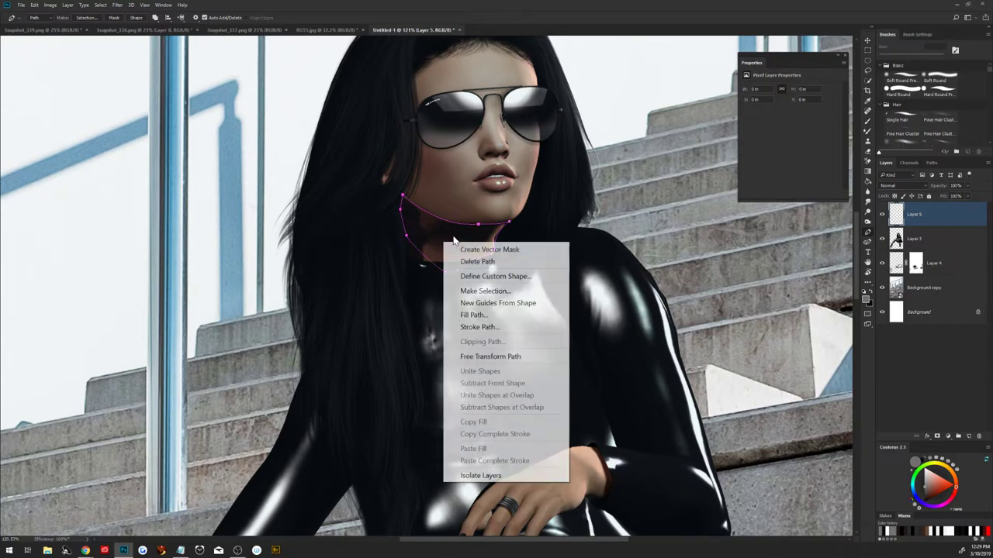
click(503, 290)
click(517, 253)
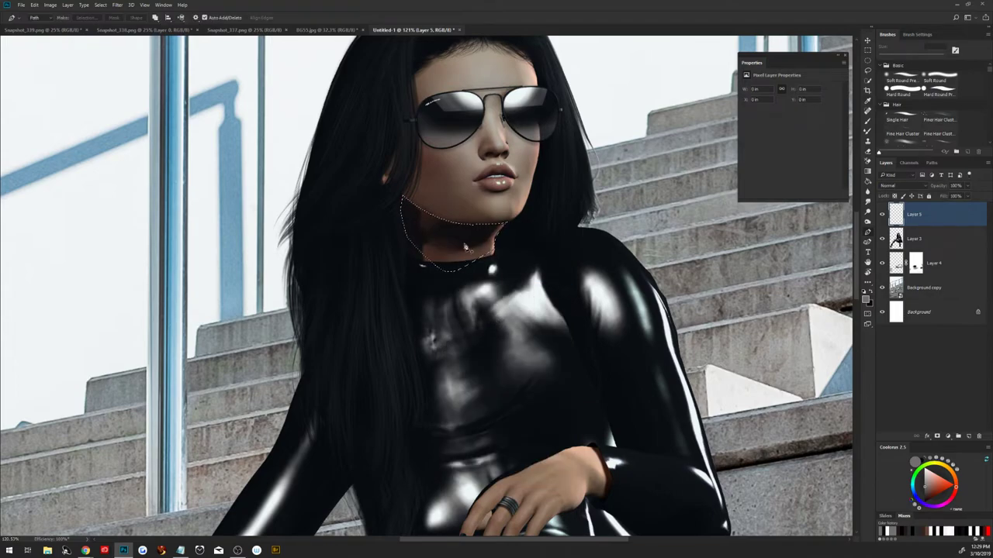
key(b)
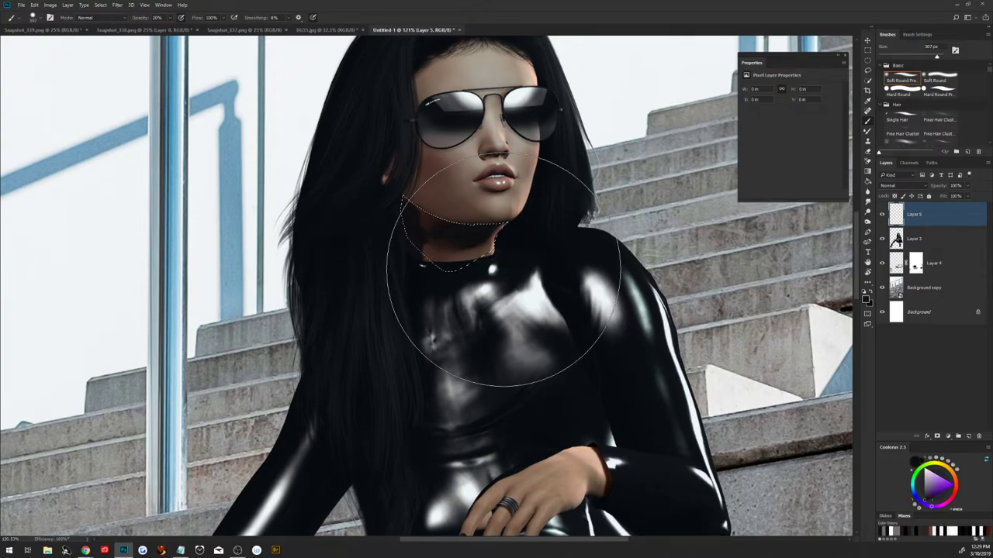
Paint dark neck shading on Layer 5 with a ~290 px brush, then add a layer mask.
key(ctrl+0)
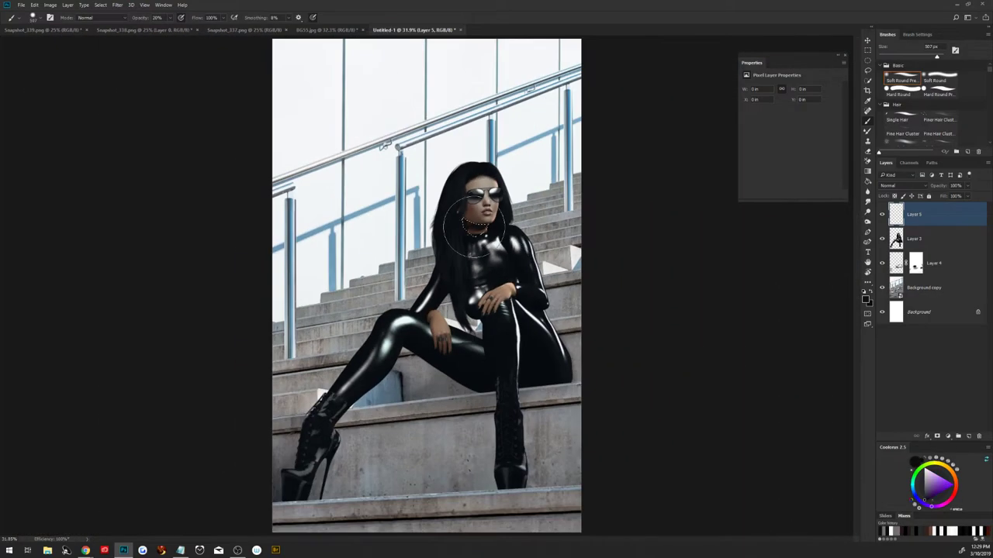
alt+right_click(479, 198)
drag(153, 18, 137, 18)
alt+right_click(474, 212)
click(466, 221)
drag(466, 219, 485, 225)
click(937, 435)
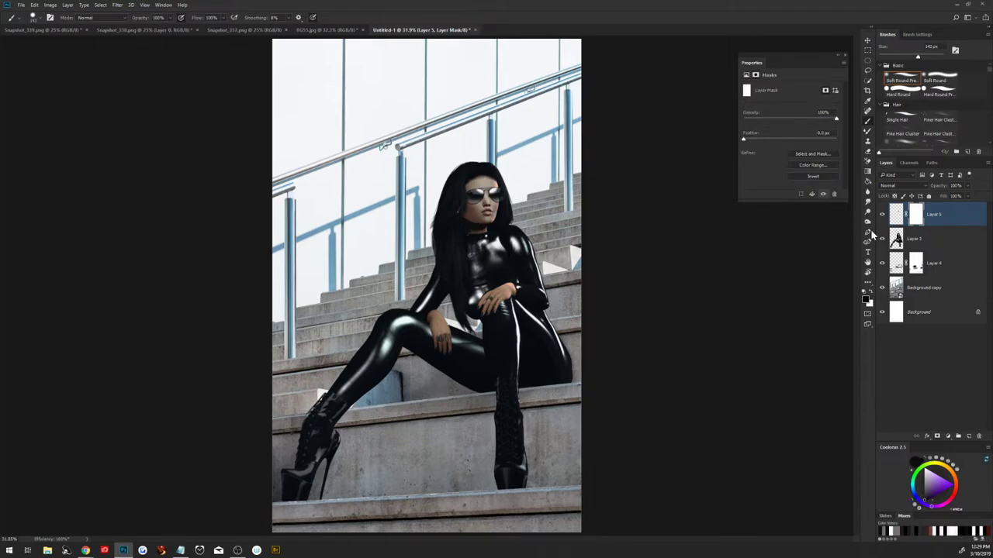
Refine Layer 5's neck shading with a 29 px brush and lower its opacity.
click(896, 215)
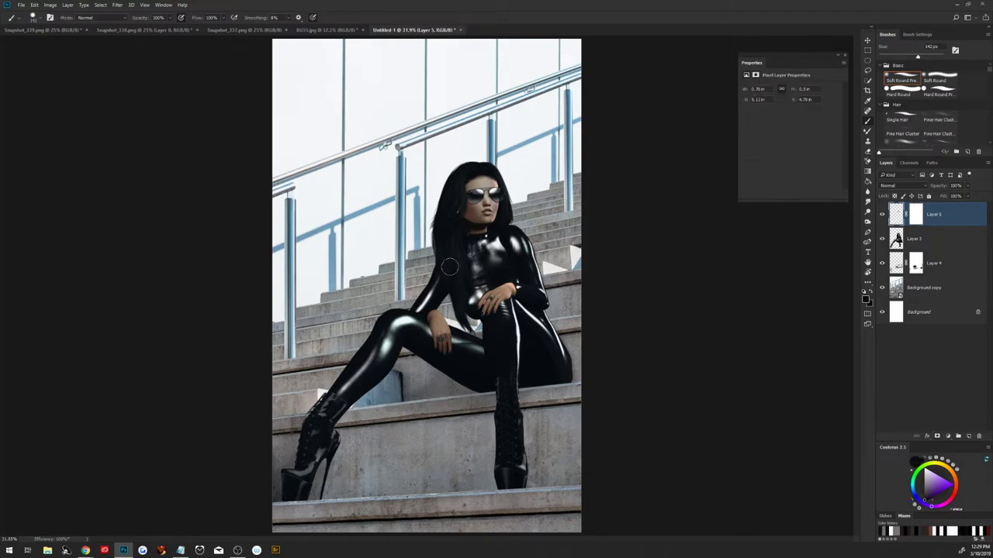
key(z)
mouse_move(472, 239)
mouse_down()
mouse_move(485, 252)
mouse_move(512, 252)
mouse_up()
key(b)
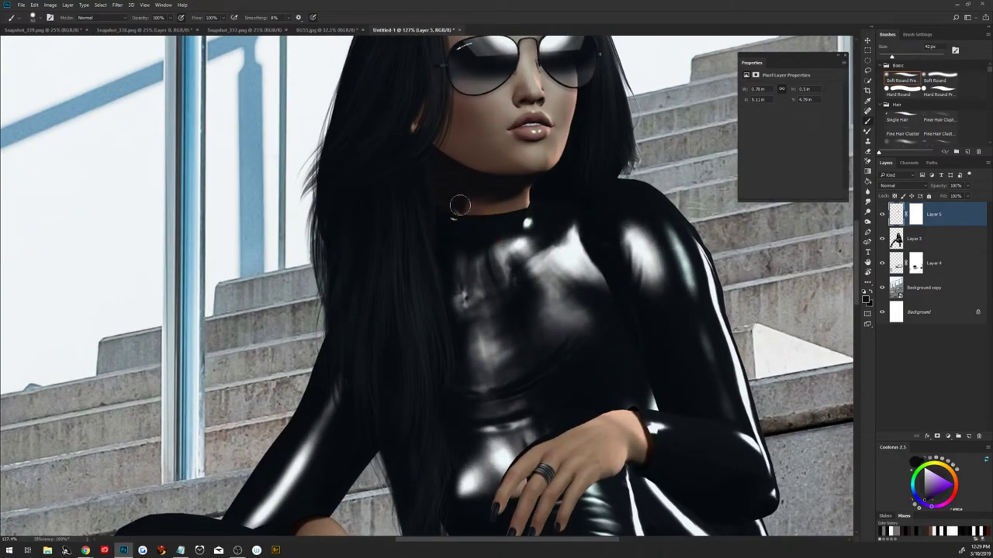
drag(442, 200, 452, 196)
key(ctrl+0)
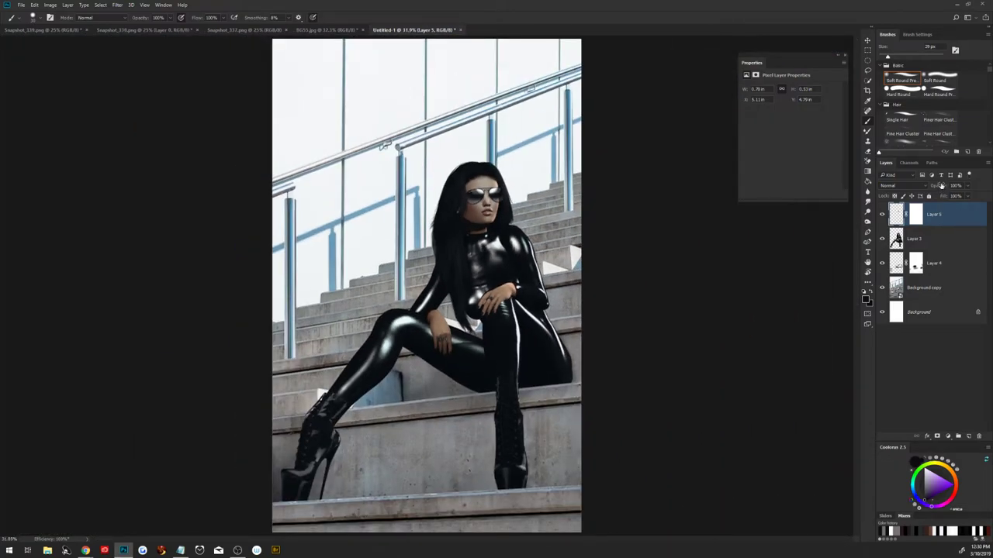
mouse_move(940, 186)
mouse_down()
mouse_move(930, 195)
mouse_move(936, 188)
mouse_up()
Adjust Layer 5's mask with a larger brush, then add a new empty Layer 6.
click(917, 219)
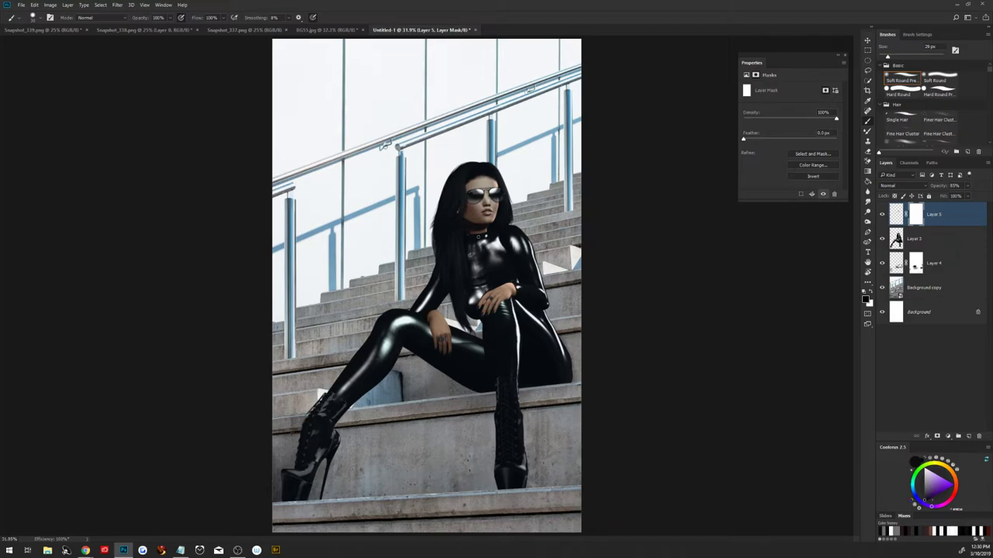
mouse_move(471, 231)
mouse_down()
mouse_move(504, 247)
mouse_move(496, 216)
mouse_move(494, 236)
mouse_up()
click(968, 436)
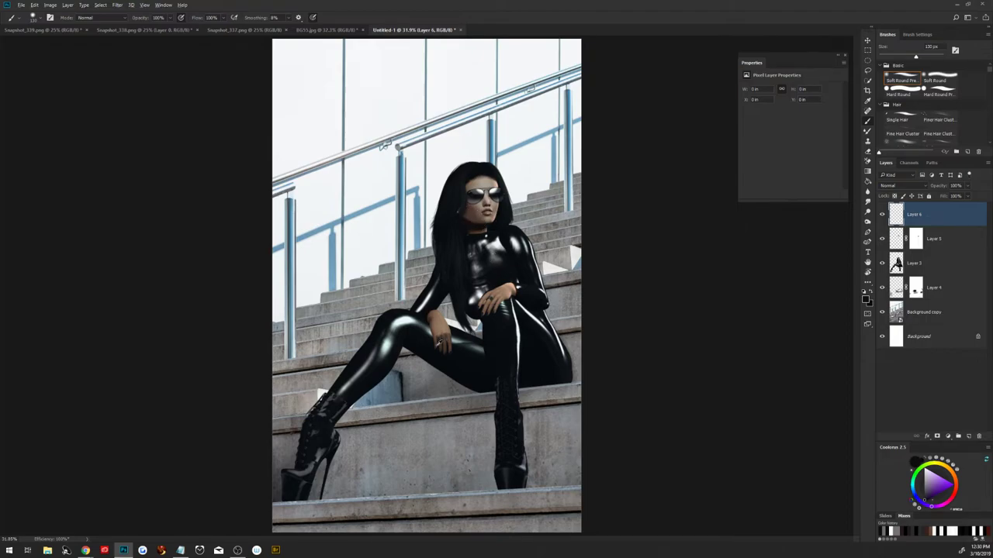
Paint hand-sampled skin-tone shading on the face in Layer 6, set to Multiply.
alt+click(439, 342)
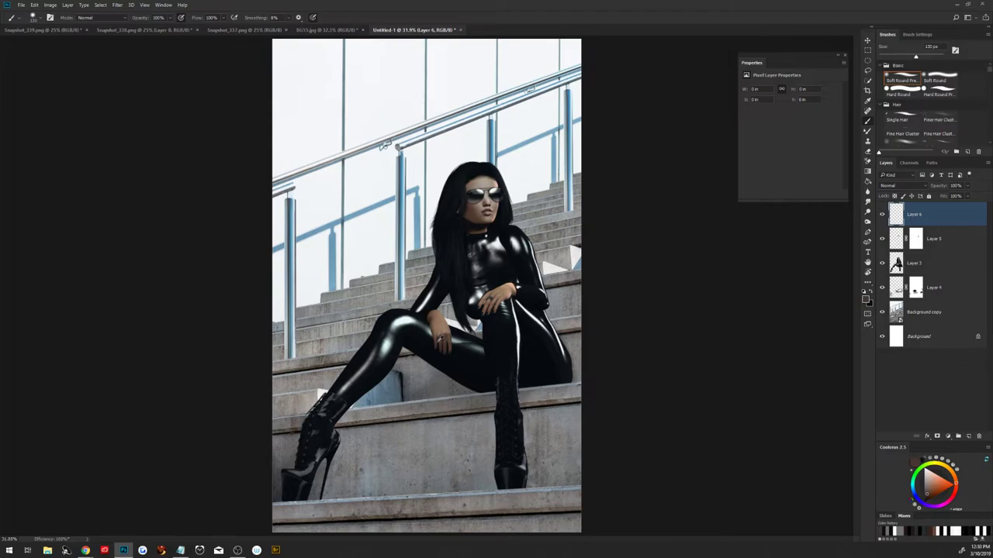
alt+right_click(460, 208)
drag(459, 206, 458, 212)
click(904, 186)
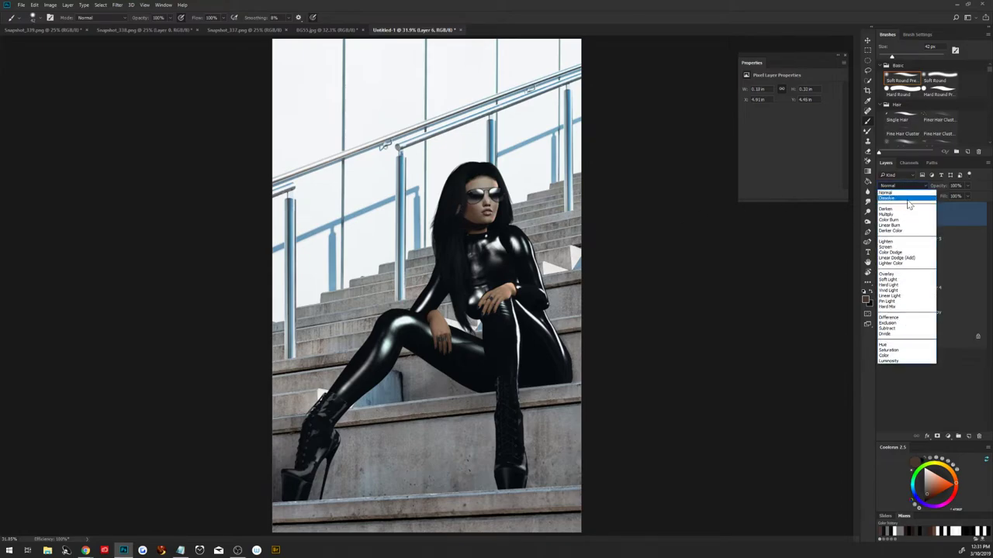
click(905, 216)
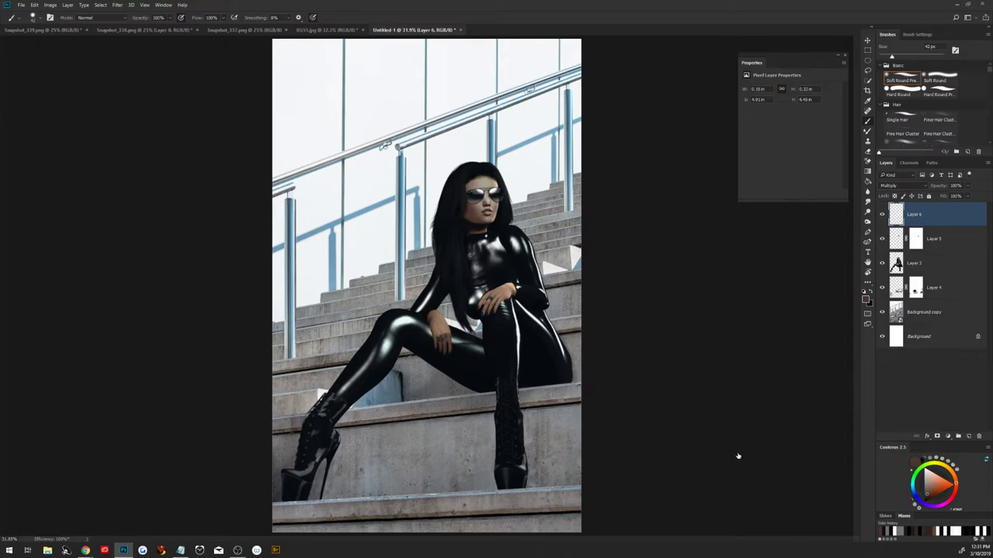
Split Layer 6's Blend If underlying-layer range near 68, then add empty Layer 7.
double_click(950, 214)
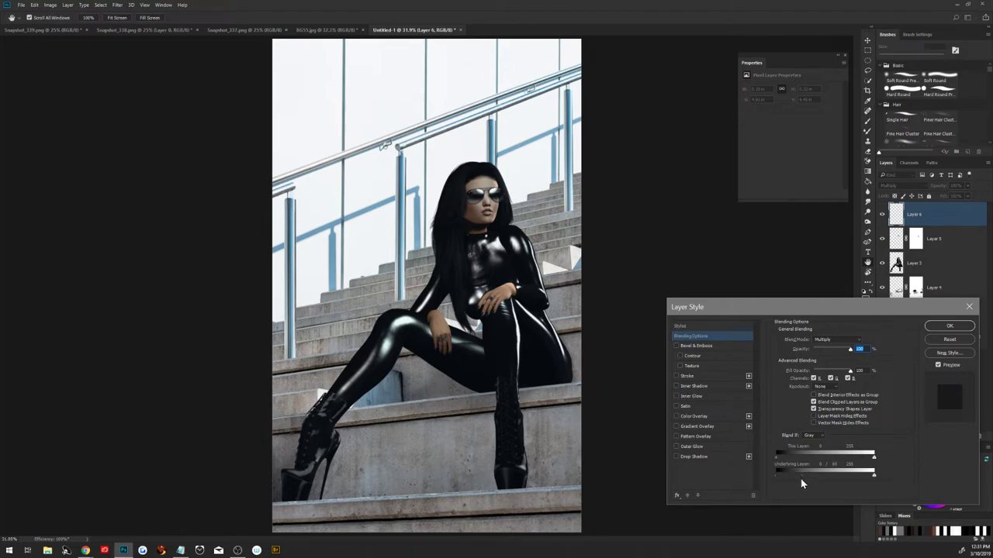
drag(801, 479, 807, 471)
click(949, 326)
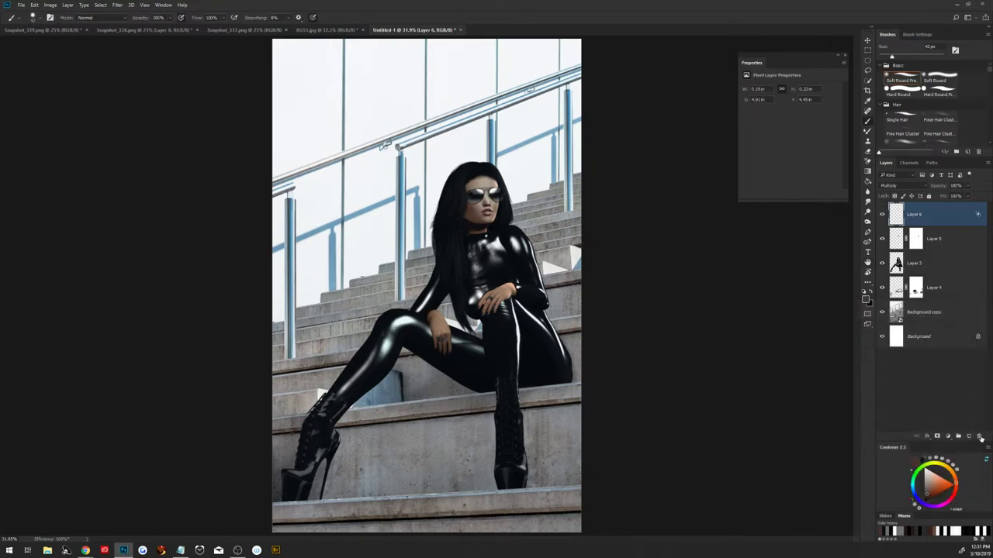
click(969, 436)
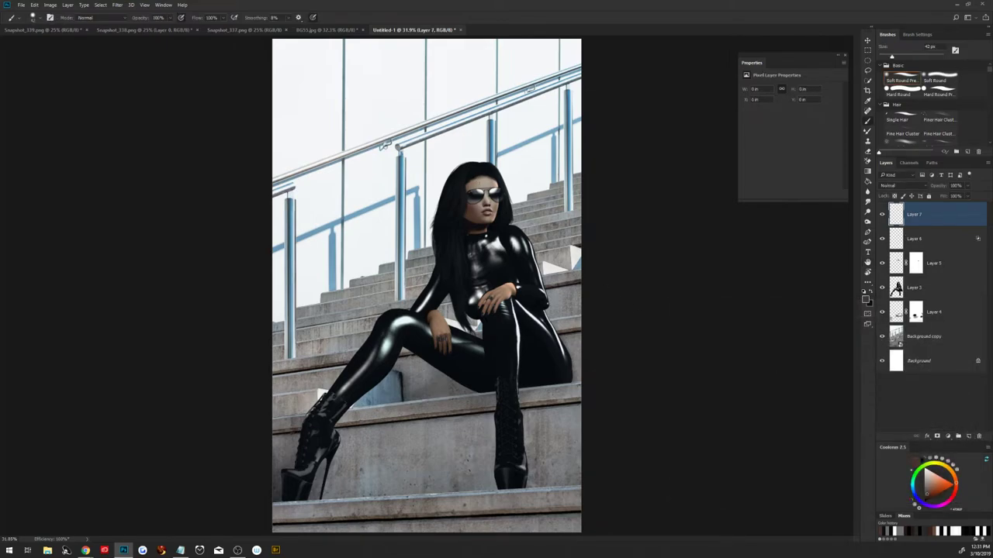
Set Layer 7 to Multiply and paint shading strokes near the face and hair.
drag(453, 170, 475, 177)
click(892, 185)
click(885, 219)
drag(464, 183, 463, 225)
drag(464, 183, 462, 221)
mouse_move(464, 188)
mouse_down()
mouse_move(473, 174)
mouse_move(467, 187)
mouse_up()
Adjust Layer 7's Blend If underlying sliders, lower opacity to 67%, and add a layer mask.
double_click(940, 221)
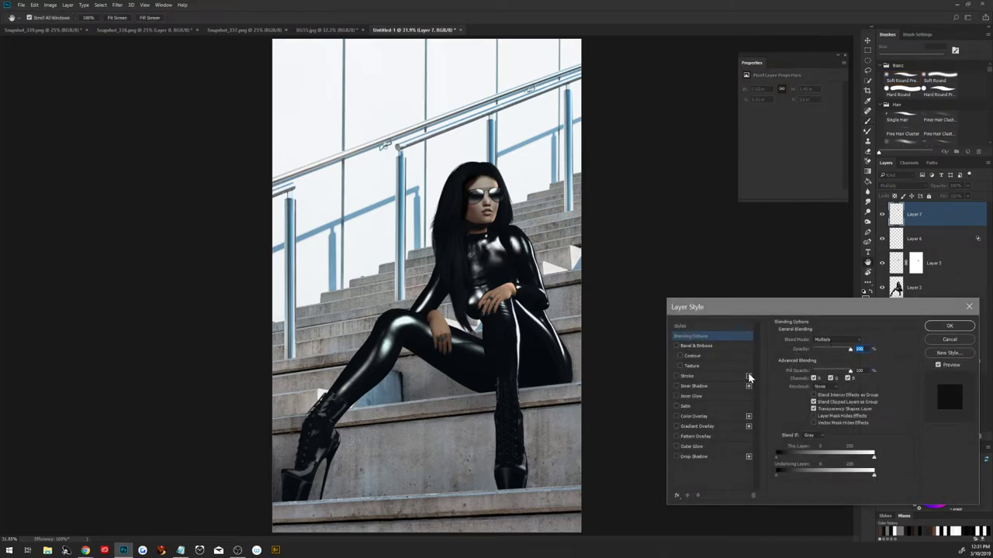
drag(776, 477, 784, 475)
drag(802, 476, 801, 477)
click(943, 331)
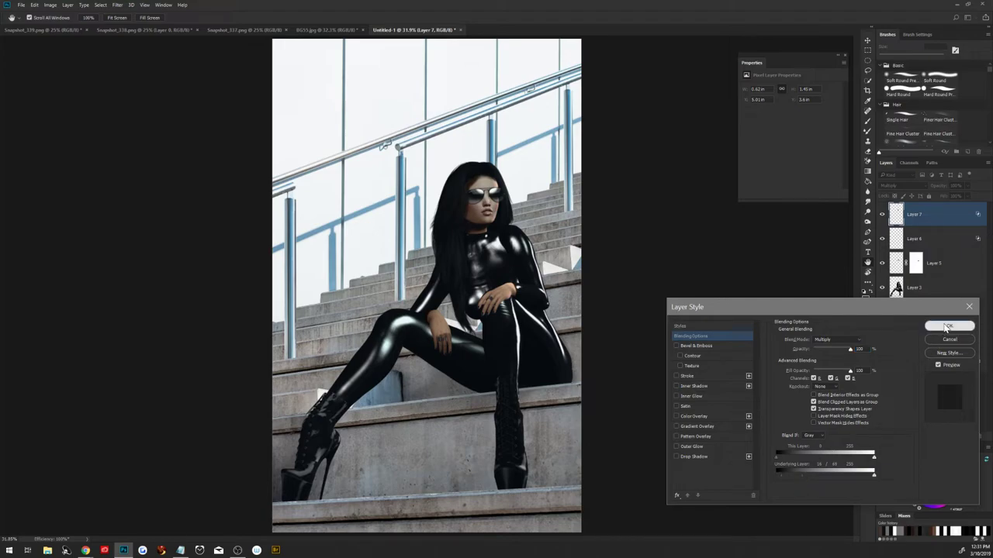
drag(940, 183, 925, 188)
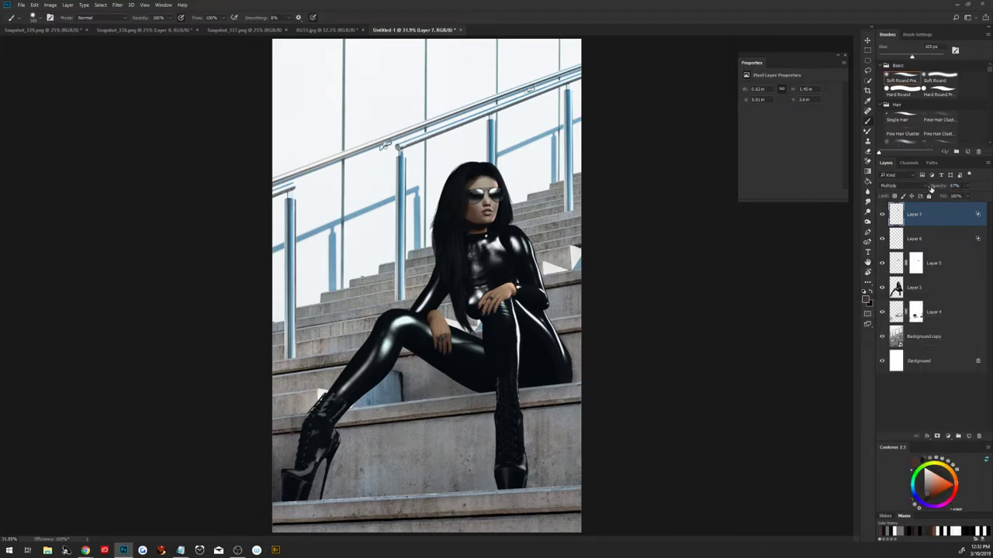
click(938, 436)
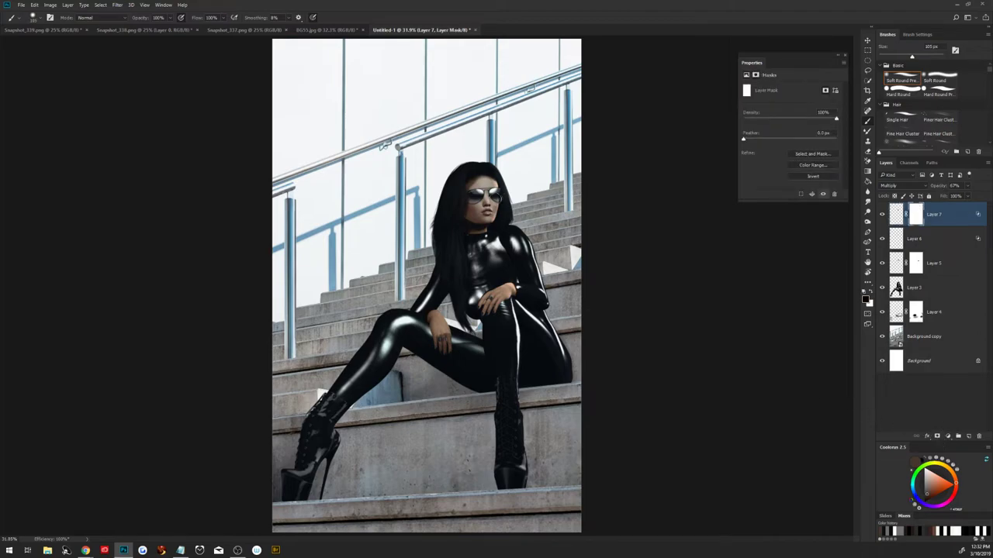
Paint black on Layer 7's mask to hide part of the face shading, then compare with it hidden.
drag(470, 188, 476, 188)
drag(475, 194, 476, 203)
click(882, 215)
click(882, 215)
Add an empty Layer 8 and zoom in on the knee and hanging hand.
click(968, 437)
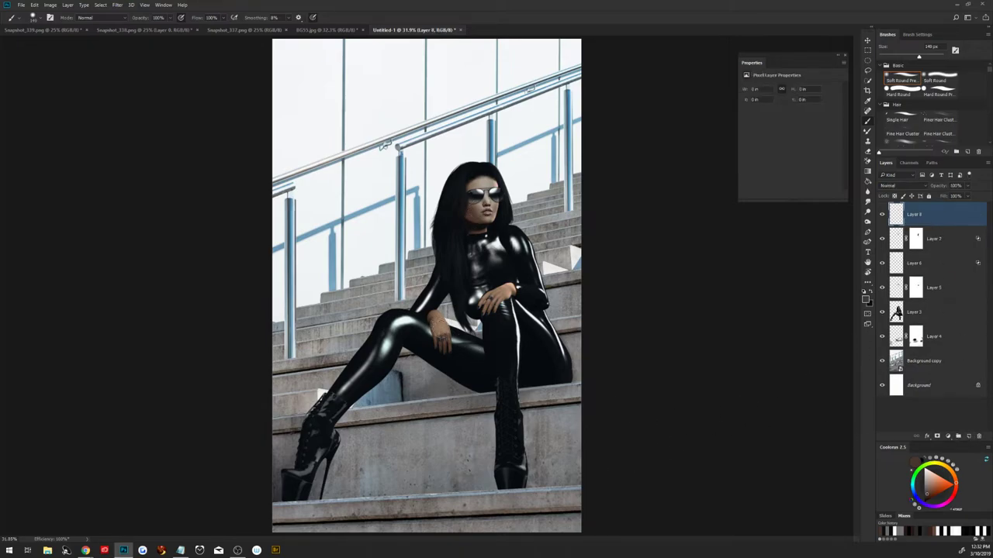
key(z)
drag(454, 343, 484, 368)
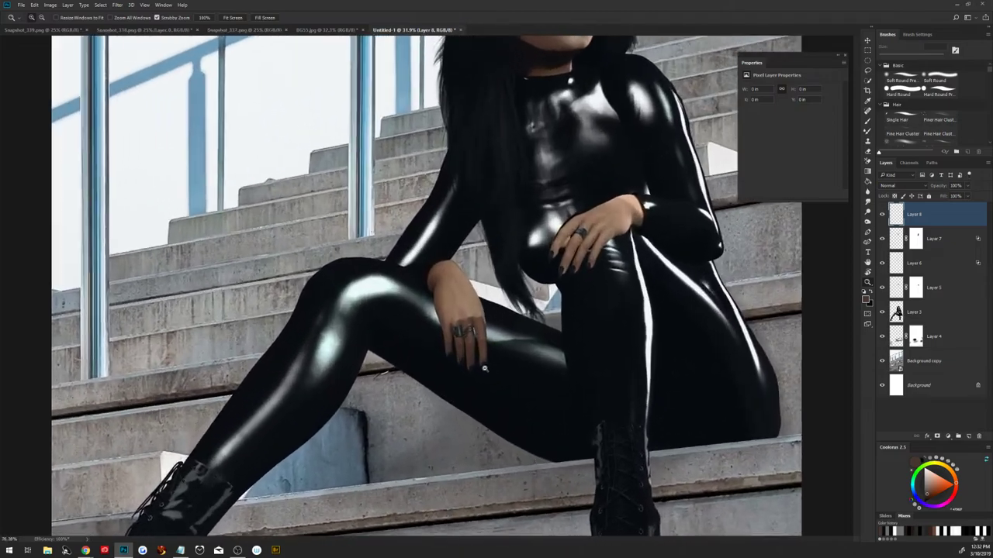
key(b)
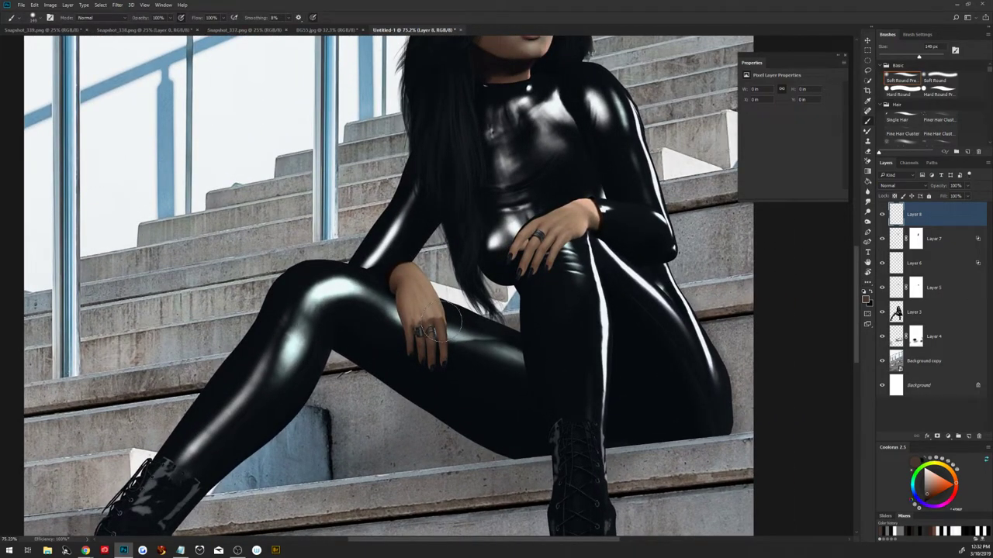
key(p)
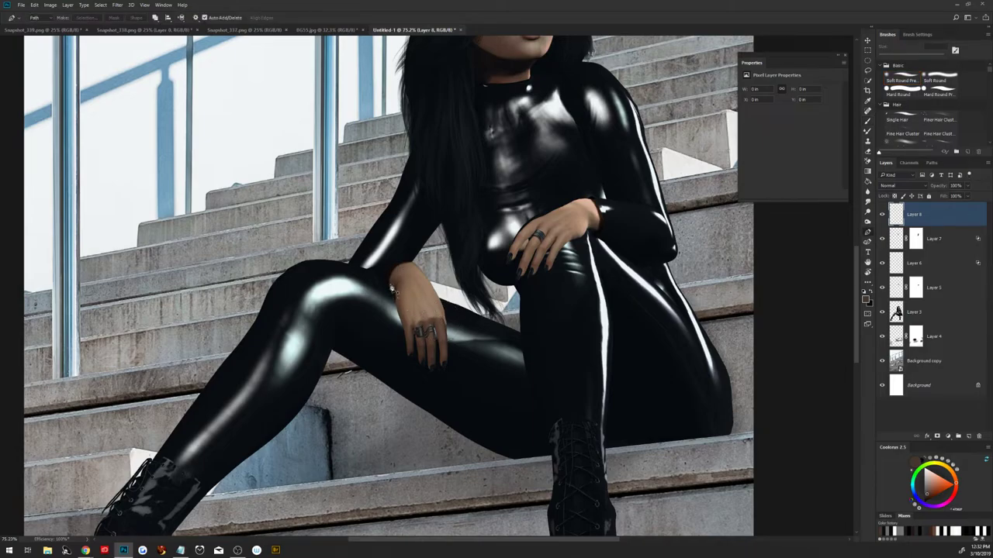
Trace a pen path down the arm edge, past the wrist and around the fingers.
click(389, 285)
click(402, 328)
click(408, 343)
drag(408, 356, 408, 368)
click(435, 367)
click(432, 323)
click(443, 383)
Continue the path along the bottom edge and up the thigh, closing it at the start.
click(404, 385)
click(381, 366)
click(370, 342)
click(362, 327)
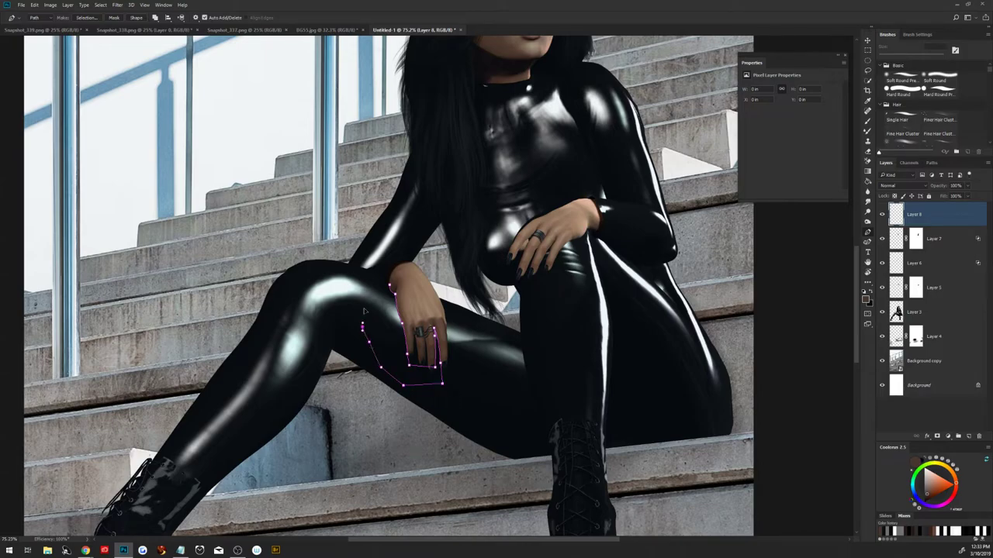
click(366, 294)
click(373, 284)
click(387, 282)
key(Return)
Zoom closer on both hands and outline the upper hand's finger with a closed path.
key(z)
drag(578, 289, 587, 295)
key(p)
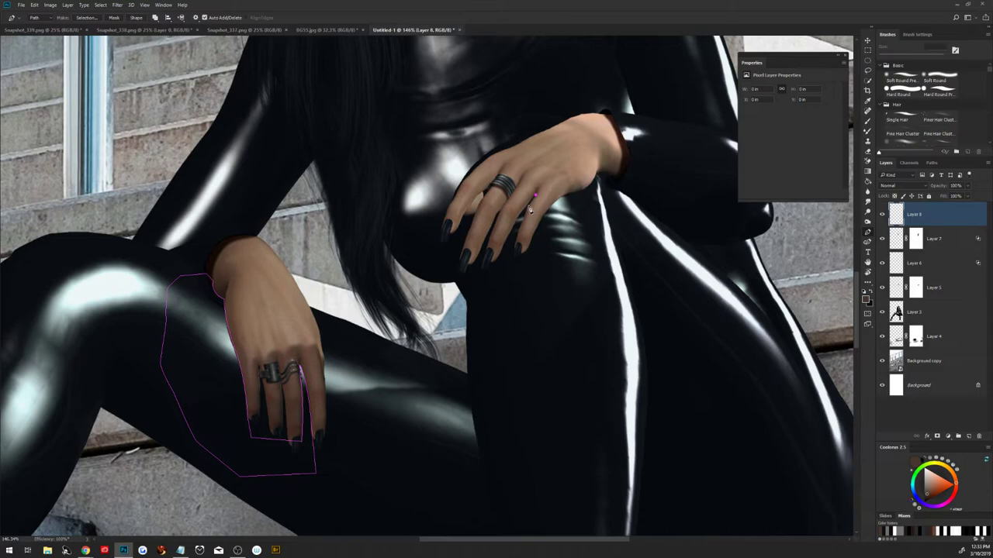
click(525, 224)
click(515, 248)
click(509, 271)
click(495, 289)
click(493, 263)
click(505, 239)
click(516, 222)
click(527, 203)
key(Escape)
Outline another fingertip with a second closed pen path.
click(458, 231)
click(452, 234)
click(443, 258)
click(452, 270)
click(469, 227)
Turn the hand paths into a selection and pick a smaller brush in near-black blue.
right_click(503, 275)
click(568, 321)
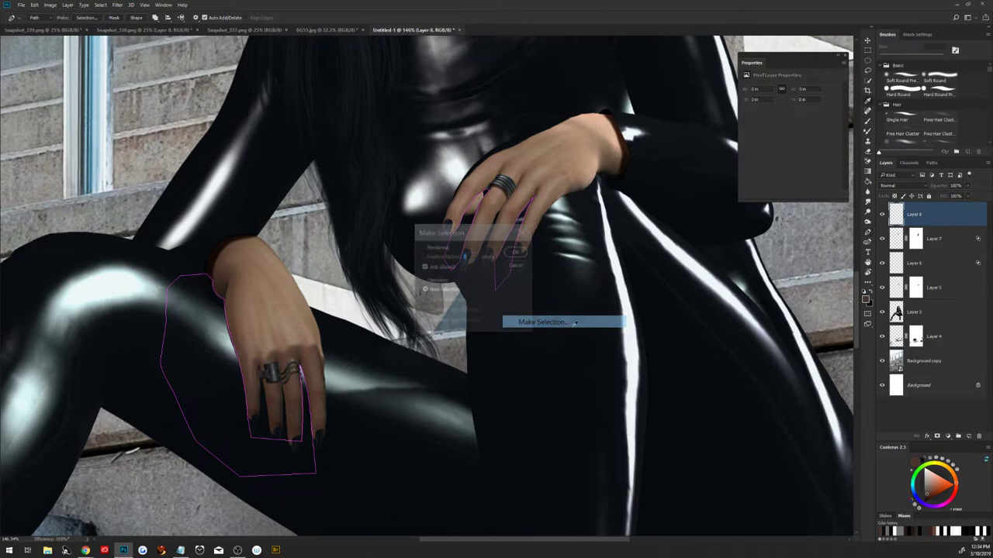
click(518, 253)
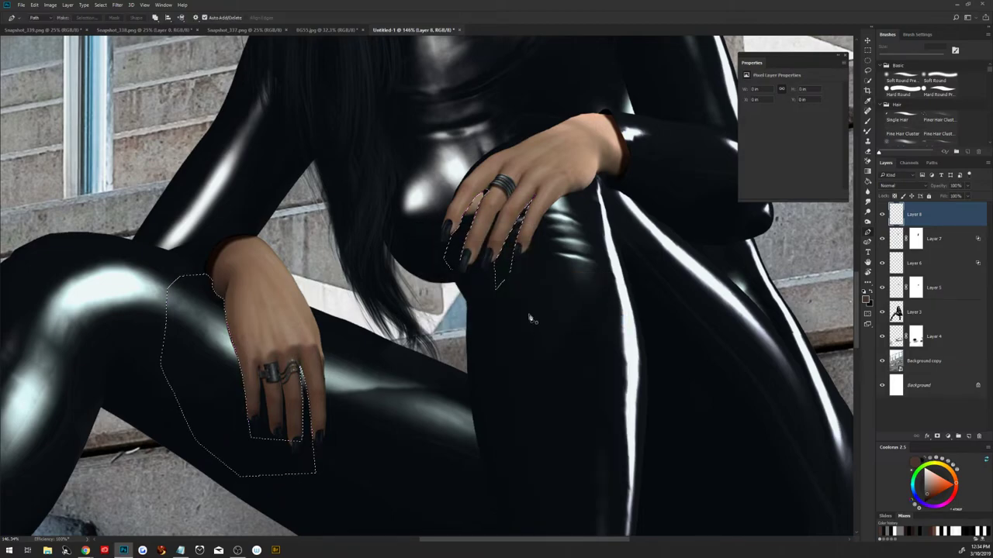
key(b)
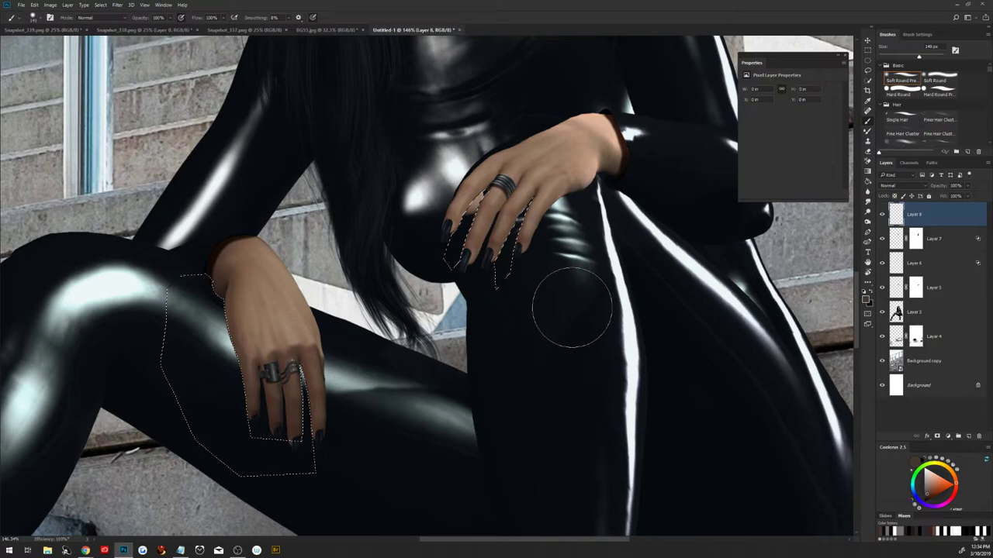
mouse_move(574, 308)
mouse_down()
mouse_move(543, 311)
mouse_move(567, 307)
mouse_up()
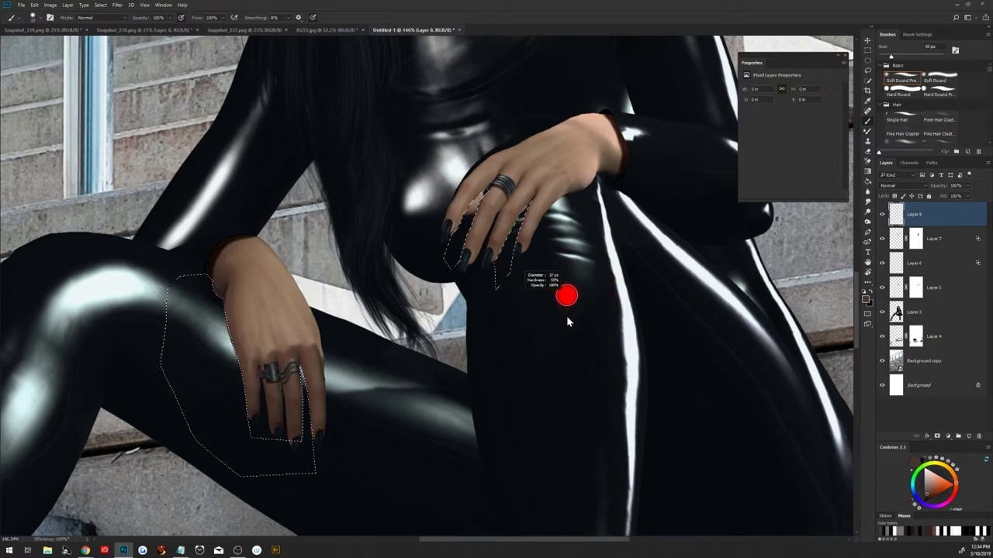
alt+click(364, 439)
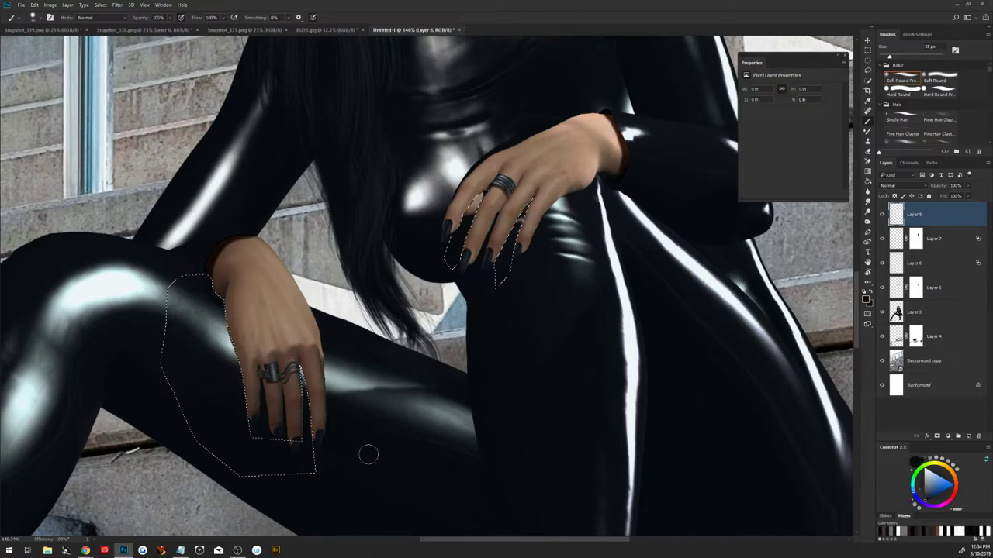
Paint dark shading inside the hand selection, around the rings and toward the fingertips.
mouse_move(222, 295)
mouse_down()
mouse_move(235, 318)
mouse_move(232, 358)
mouse_move(236, 320)
mouse_up()
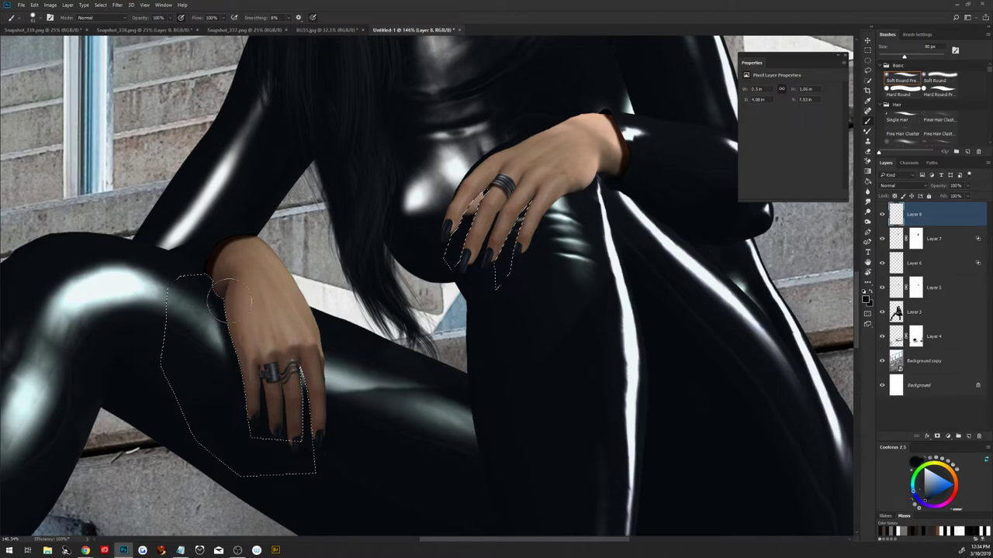
drag(229, 299, 231, 306)
drag(317, 389, 293, 372)
drag(298, 365, 279, 382)
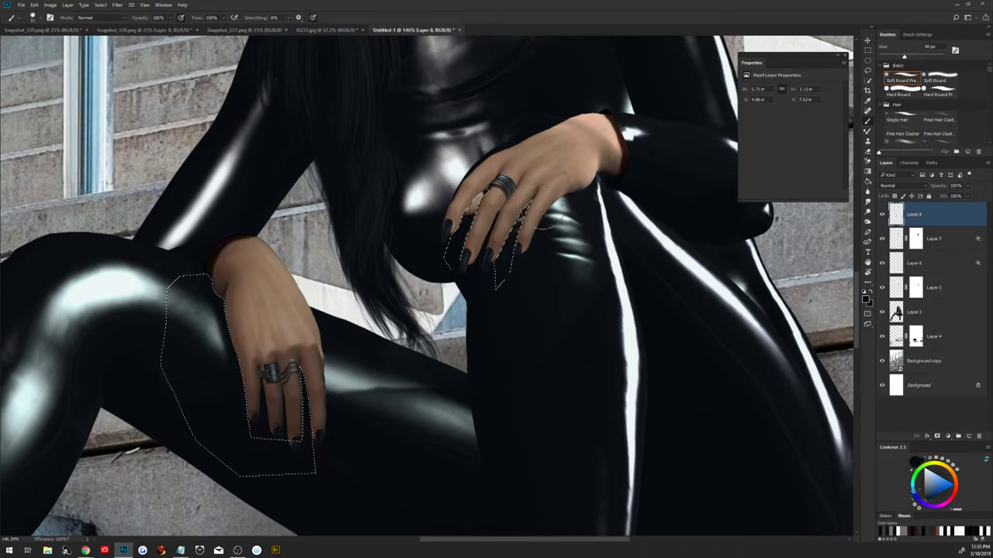
drag(543, 237, 527, 248)
Deselect the hands, fit the image, and add a layer mask to Layer 8 with a 48 px brush.
alt+click(475, 199)
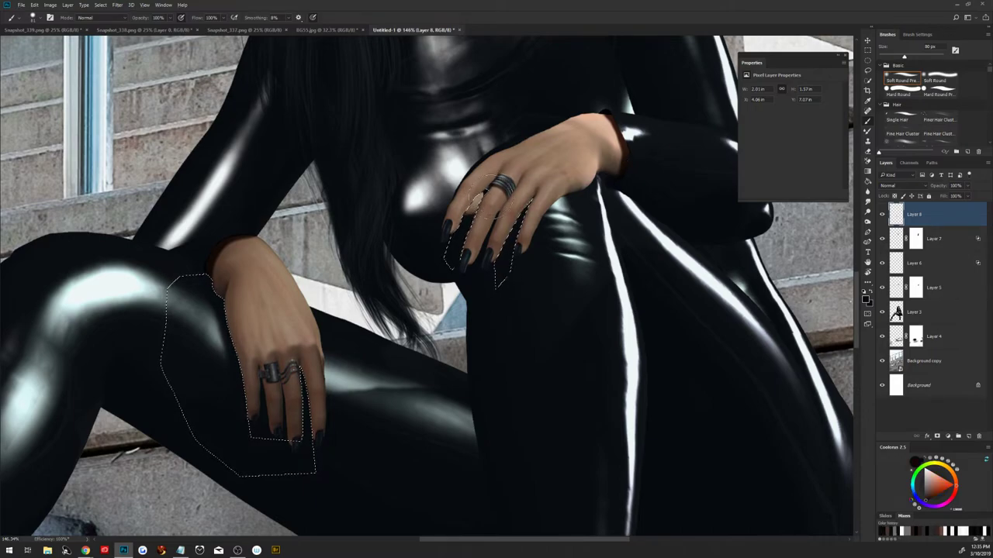
drag(474, 199, 481, 191)
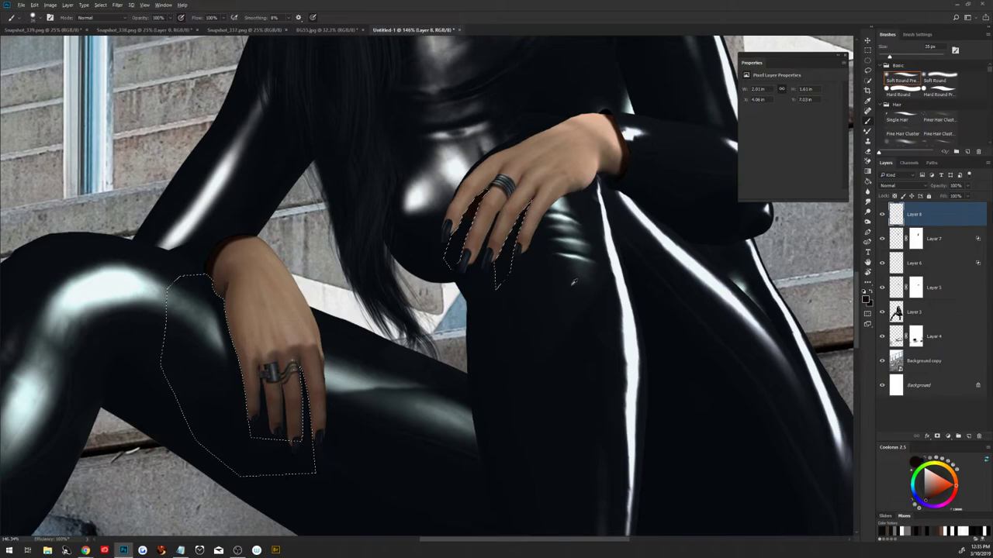
alt+click(472, 277)
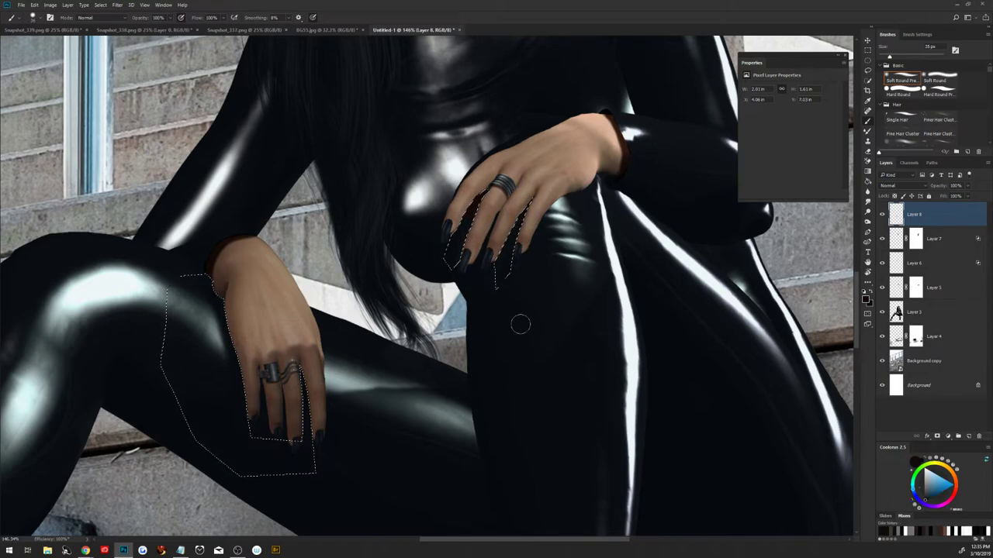
key(ctrl+d)
key(ctrl+0)
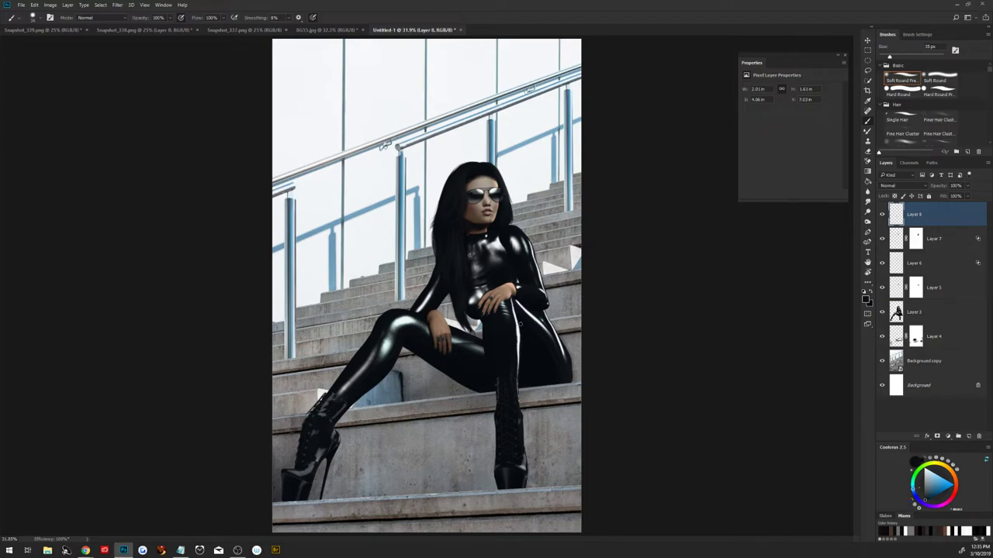
click(937, 437)
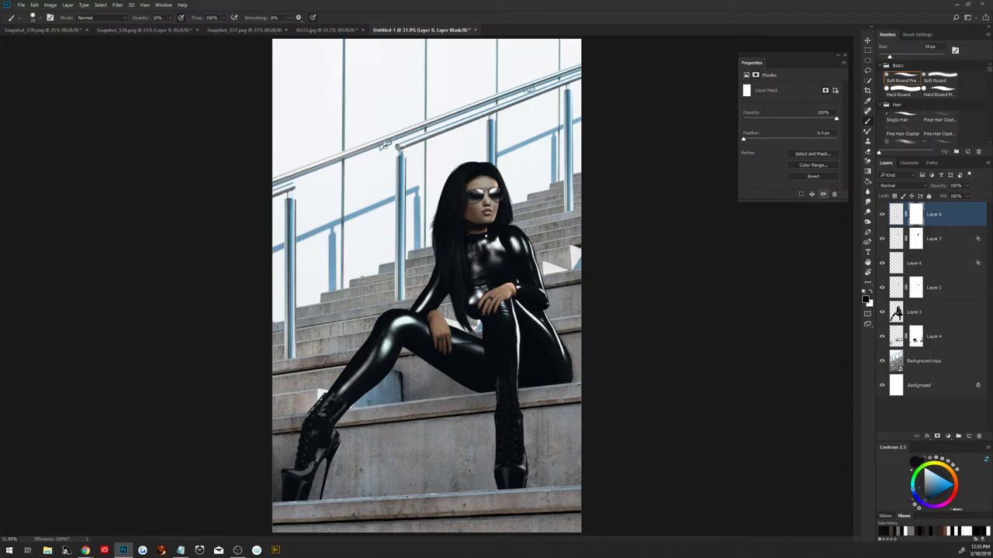
drag(461, 282, 472, 283)
Add an empty Layer 9 at the top and an empty Layer 10 above Layer 4.
click(968, 436)
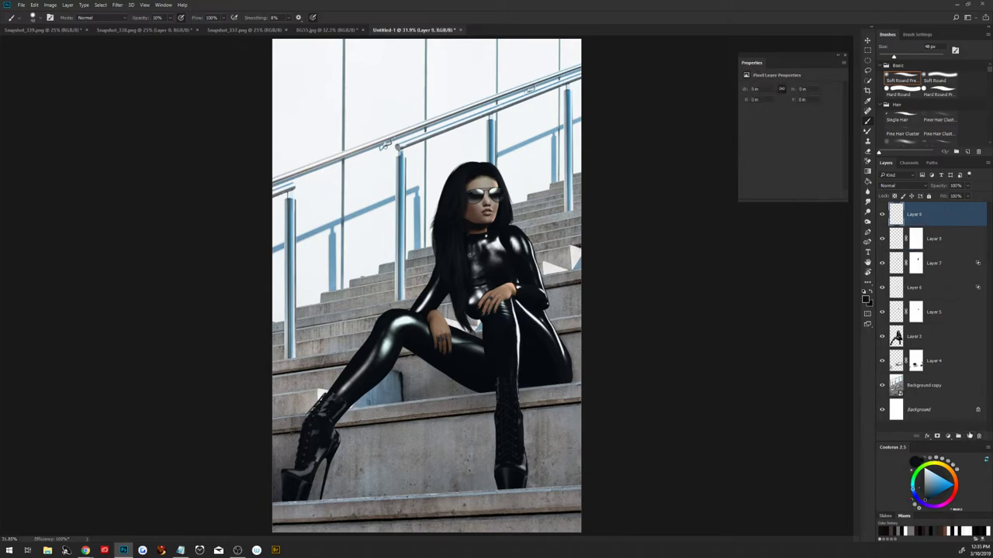
click(937, 366)
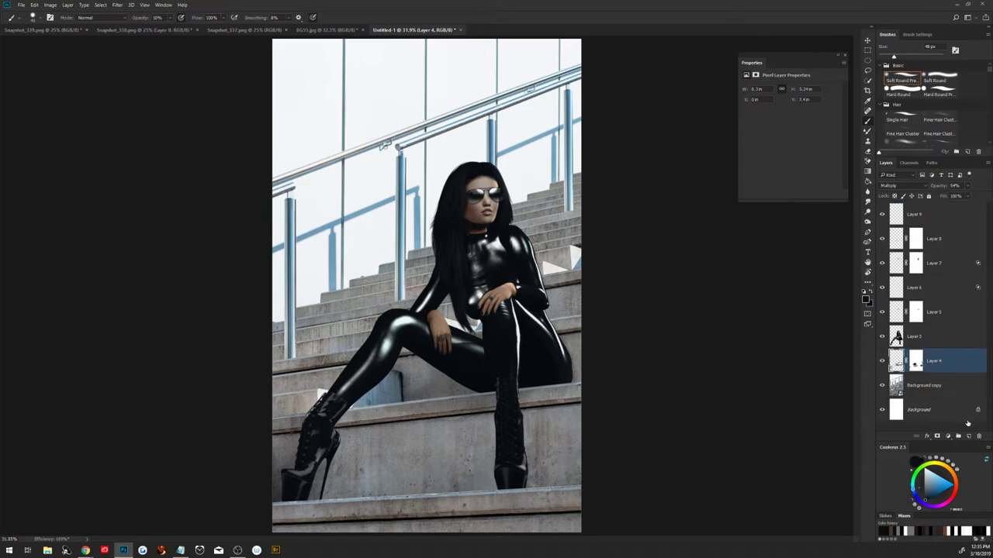
click(968, 437)
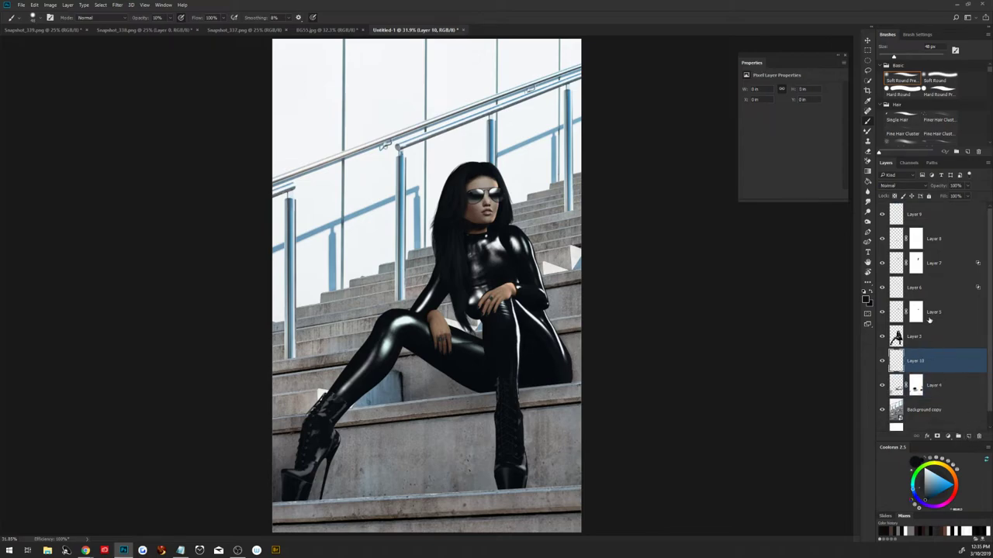
Pick the Fine Hair Cluster brush, set the hair colour, enlarge it and set 12% opacity.
click(939, 119)
click(445, 221)
key(bracketright)
key(bracketright)
key(bracketright)
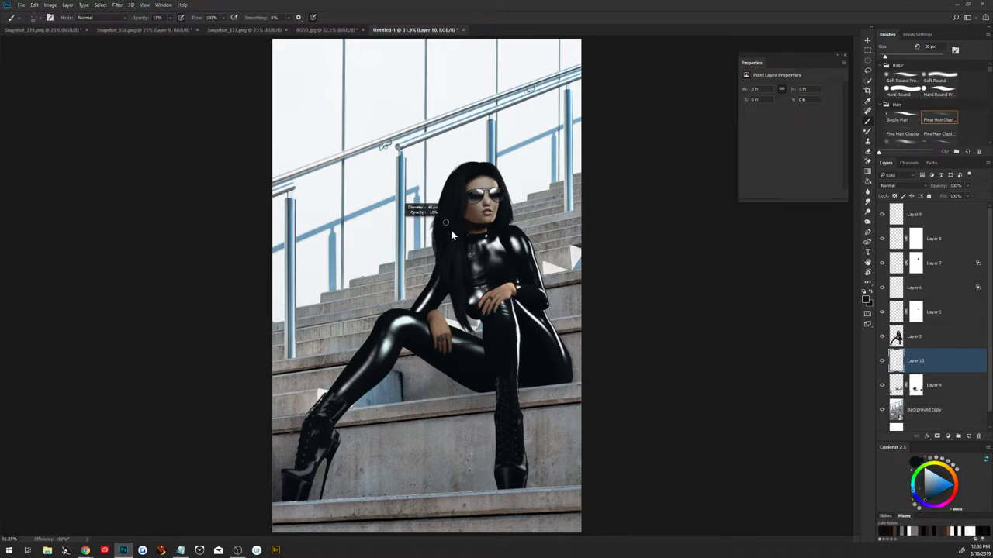
key(1)
key(2)
alt+scroll(505, 272, up, 5)
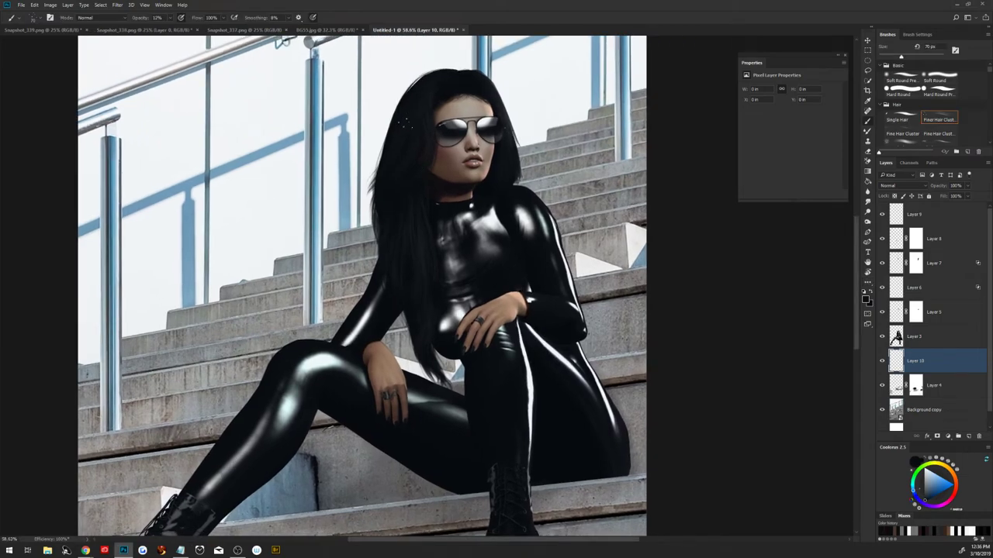
Resize the hair brush to about 41 px and set flow and opacity to 80%.
drag(403, 125, 396, 131)
key(1)
key(6)
drag(202, 15, 204, 18)
drag(143, 17, 161, 23)
text(80)
key(Return)
Paint hair strands on the left side, head top, tips and by the neck, undoing one tip stroke.
drag(373, 172, 381, 153)
drag(371, 275, 379, 246)
drag(365, 229, 375, 191)
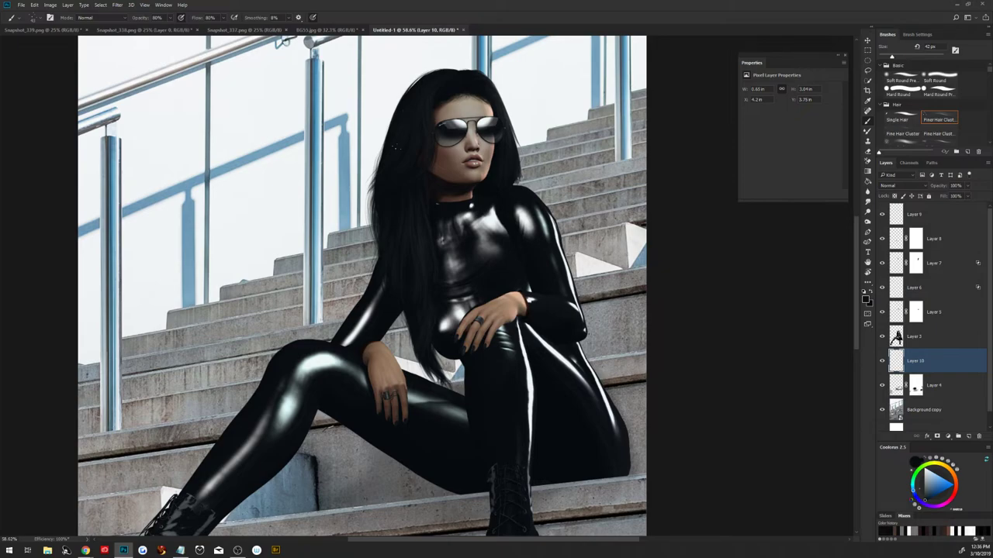
drag(414, 82, 433, 70)
mouse_move(436, 352)
mouse_down()
mouse_move(450, 379)
mouse_move(441, 367)
mouse_move(436, 383)
mouse_up()
drag(408, 333, 426, 377)
key(ctrl+z)
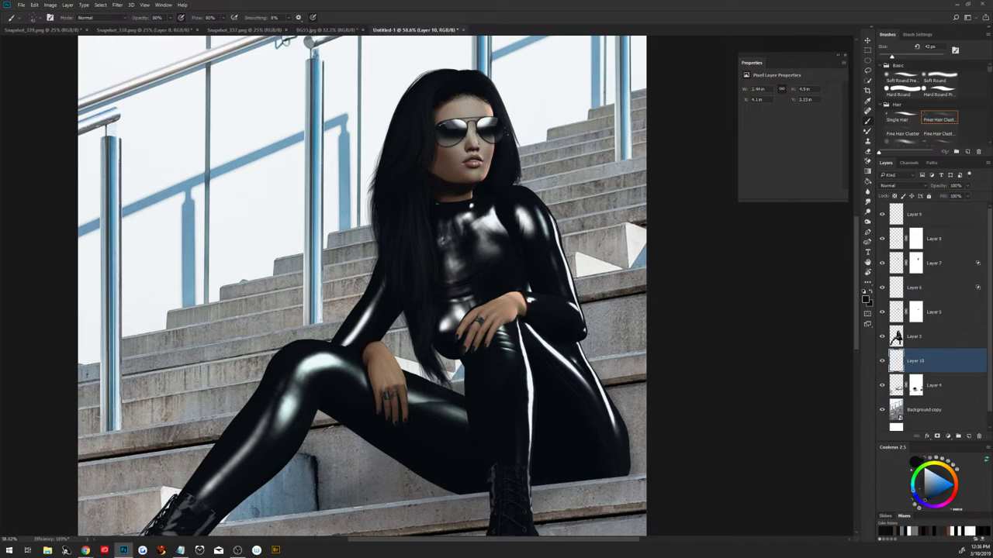
drag(512, 133, 525, 186)
Paint fine strands beside the face and along the hair's left edge at 77 px and 45 px.
key(bracketright)
key(bracketright)
key(bracketright)
mouse_move(513, 135)
mouse_down()
mouse_move(517, 180)
mouse_move(526, 186)
mouse_up()
drag(903, 56, 892, 56)
drag(508, 110, 519, 146)
drag(378, 153, 373, 173)
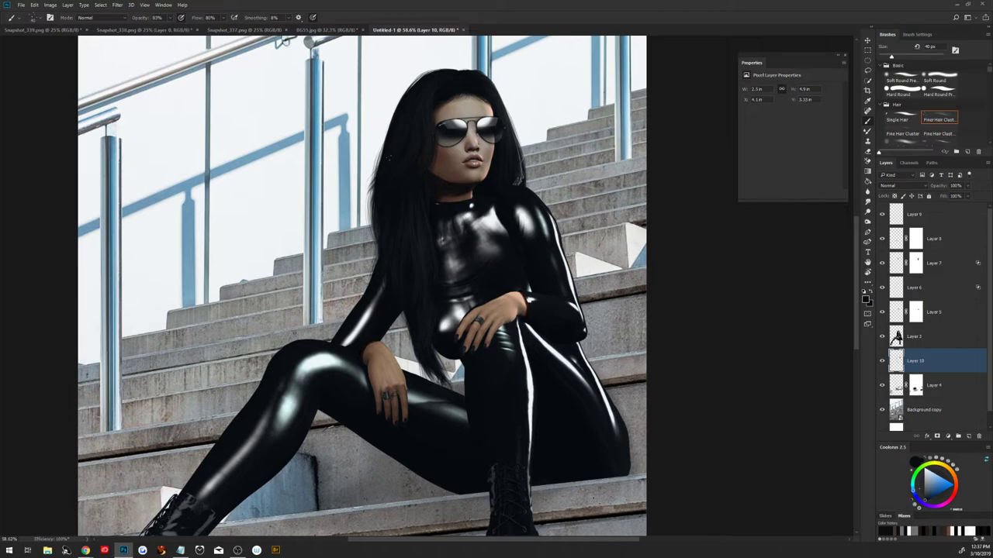
drag(394, 133, 390, 176)
drag(390, 125, 385, 135)
key(e)
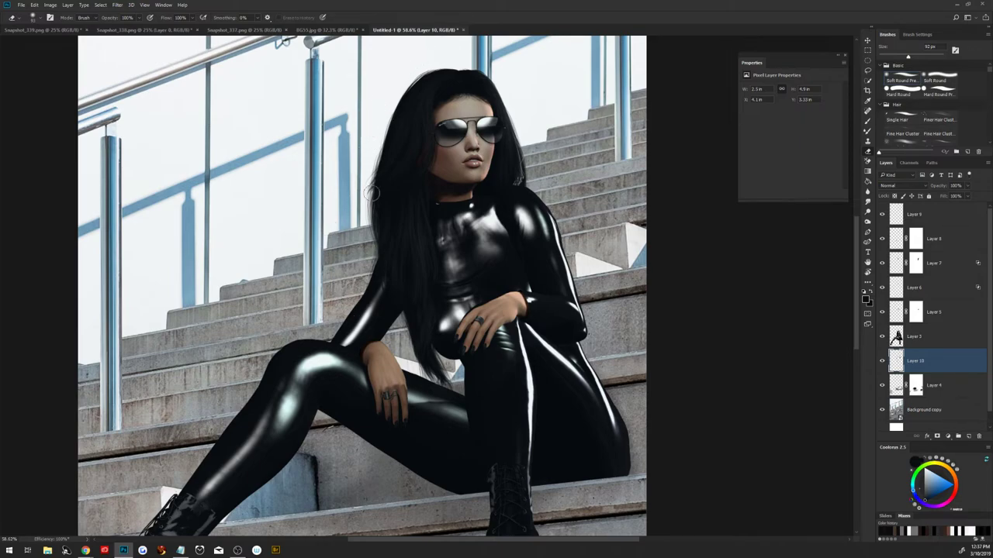
Return to the hair brush and make Layer 9 the working layer.
key(b)
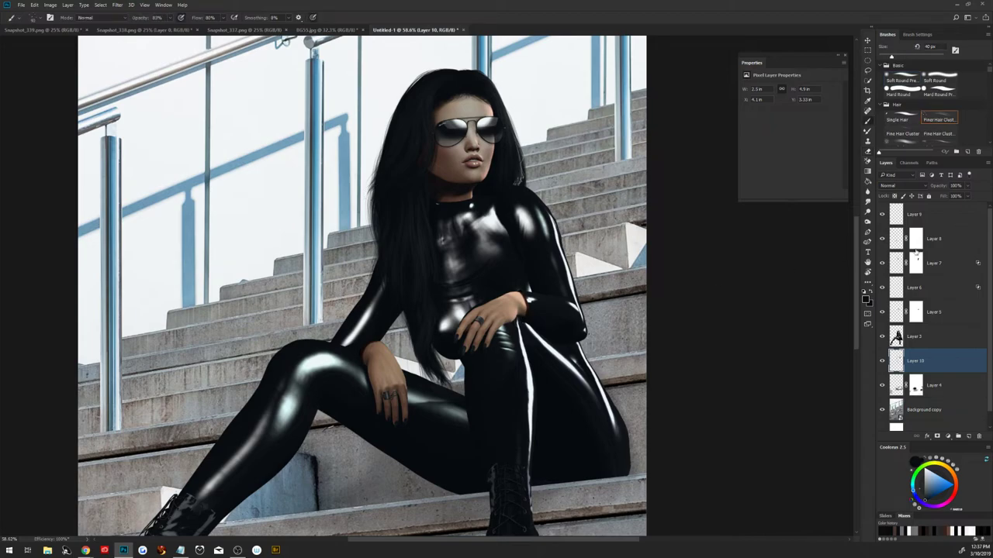
click(931, 215)
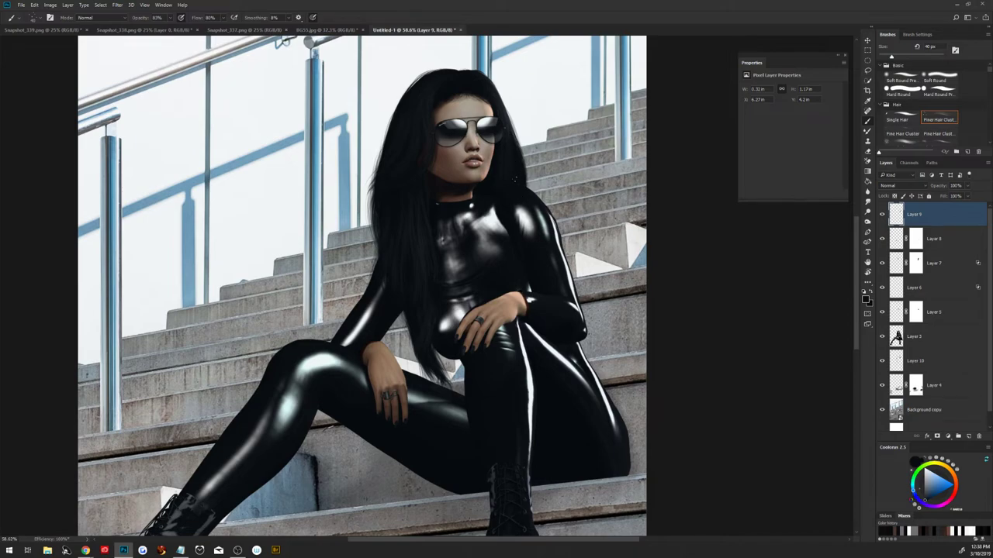
Paint a few hair strands and darken a small patch near the top of the head on Layer 9.
key(e)
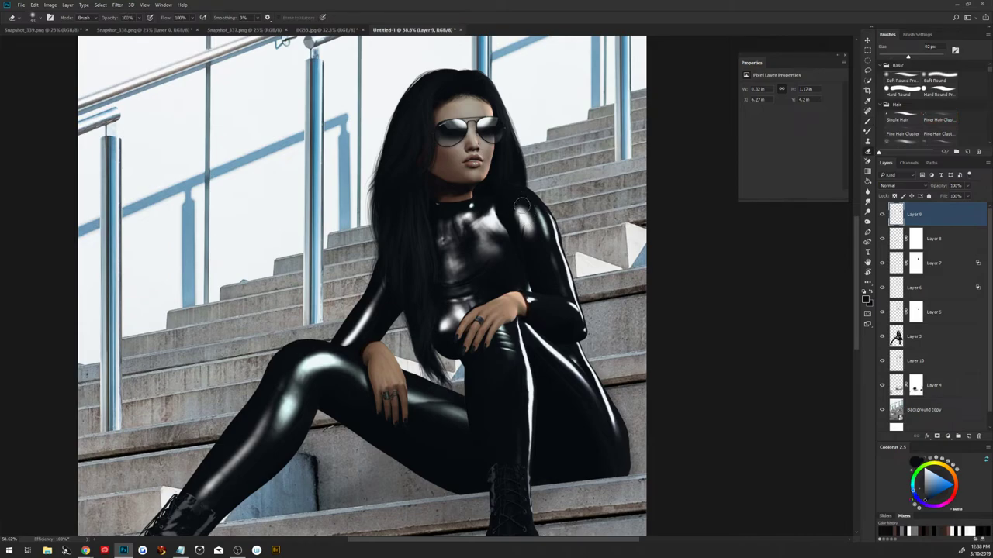
key(b)
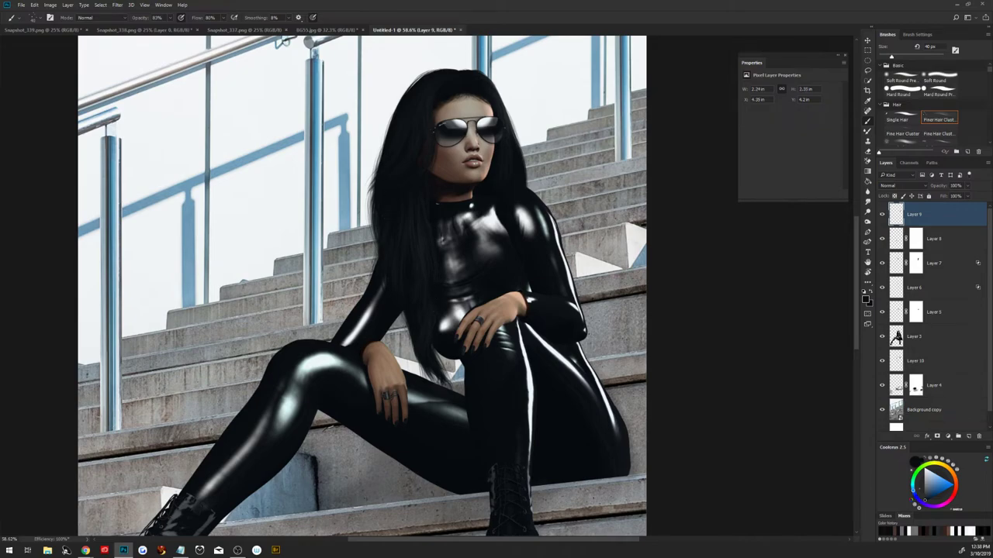
drag(411, 167, 419, 192)
drag(490, 106, 490, 114)
key(e)
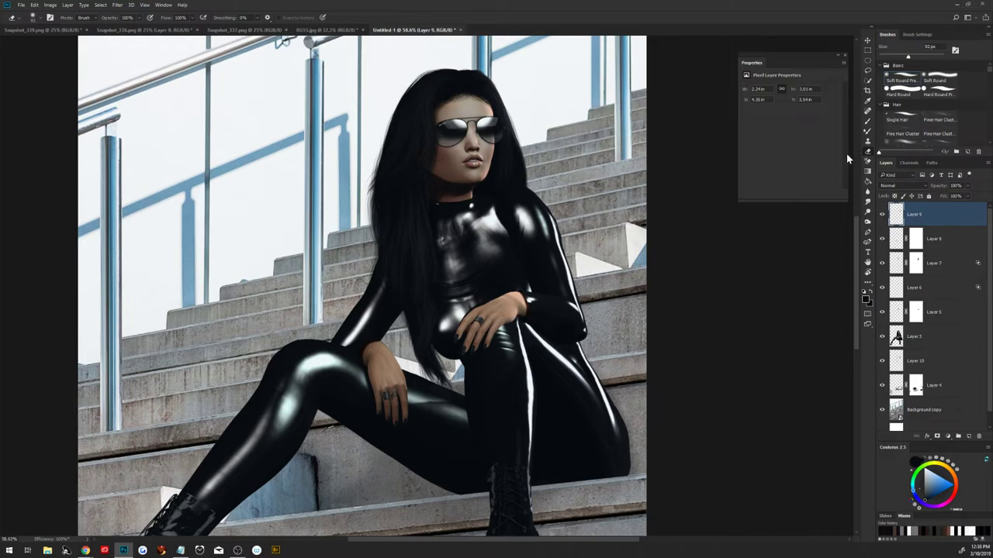
click(899, 121)
Select the 7 px Single Hair brush and set a dark hair colour sampled from the hair.
key(b)
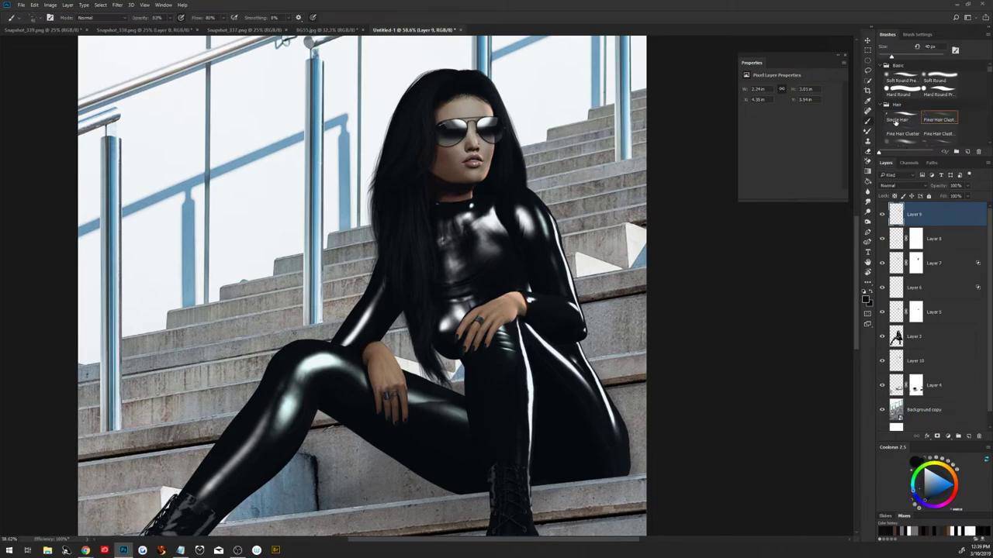
click(896, 121)
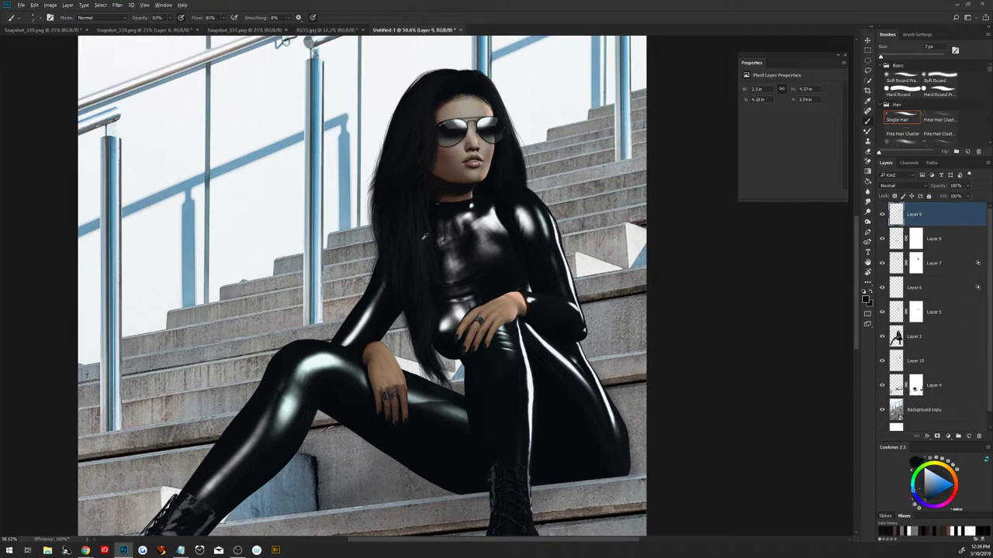
click(422, 236)
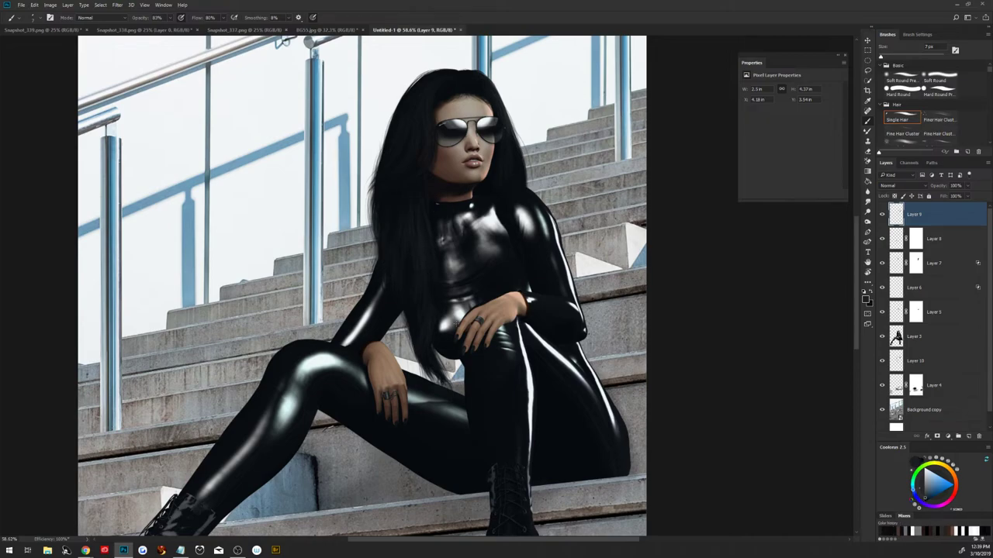
click(927, 498)
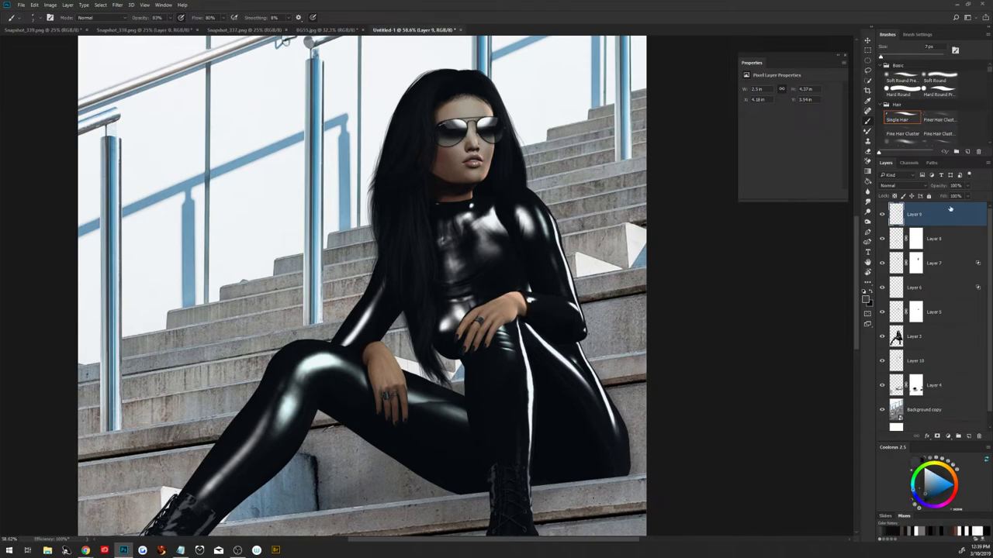
Add Layer 11 on top and paint dark strands near the side of the head with the hair cluster brush.
click(970, 436)
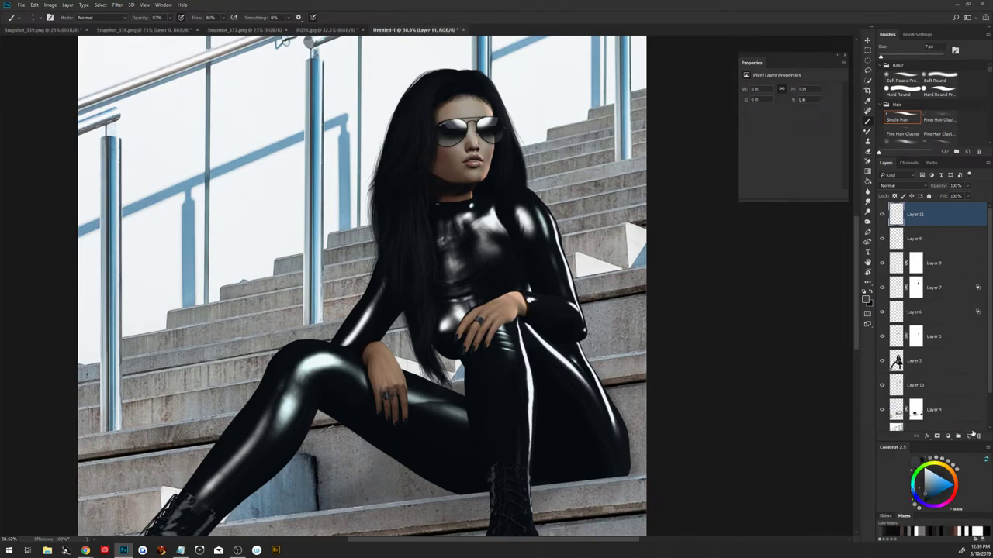
key(bracketright)
key(bracketright)
key(bracketright)
click(933, 120)
mouse_move(425, 108)
mouse_down()
mouse_move(421, 98)
mouse_move(420, 118)
mouse_up()
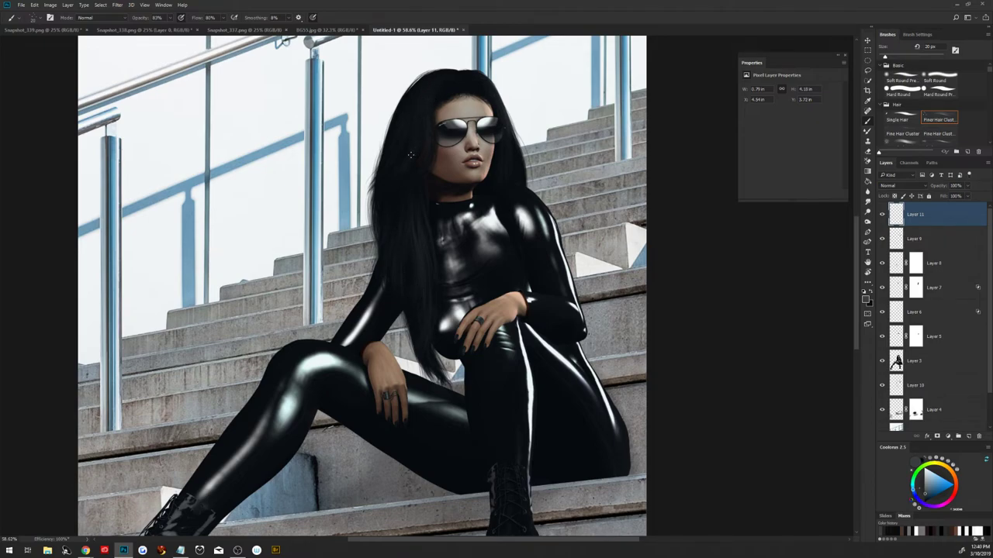
drag(380, 200, 387, 247)
Enlarge the brush to 40 px, choose a lighter grey colour and select the 7 px Single Hair brush.
key(bracketright)
key(bracketright)
drag(935, 490, 929, 495)
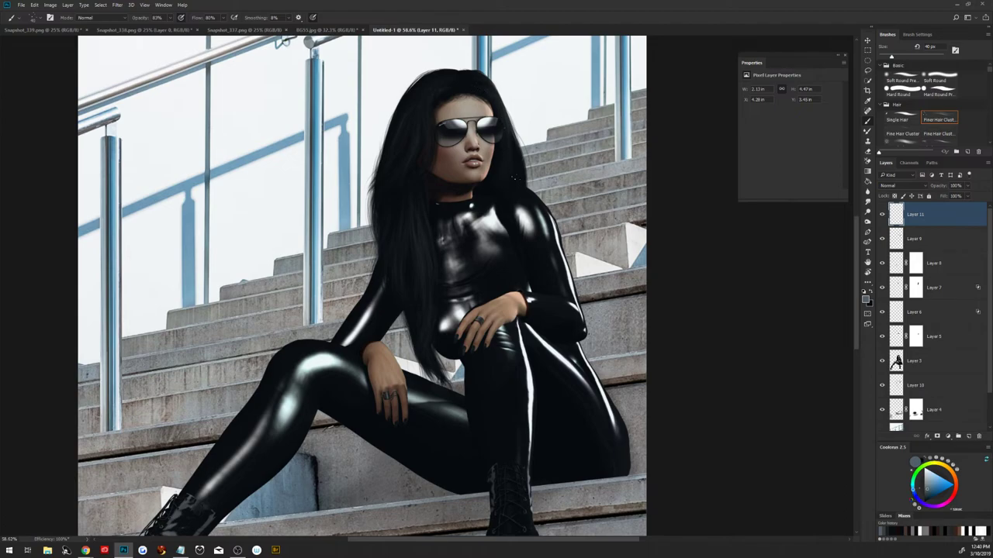
click(897, 118)
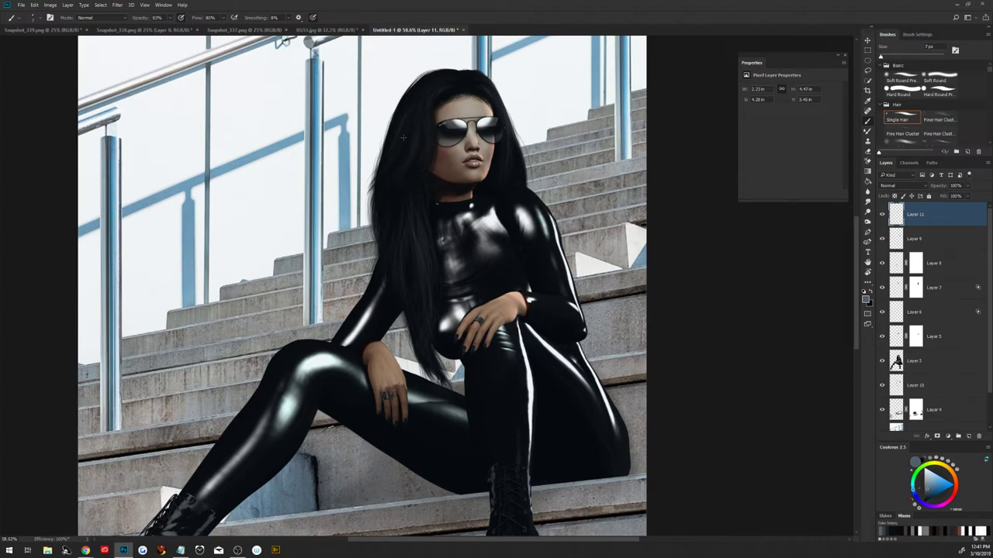
After a thin strand on Layer 11, add a Linear Dodge (Add) layer and brush a light-blue highlight.
drag(402, 138, 384, 155)
click(968, 436)
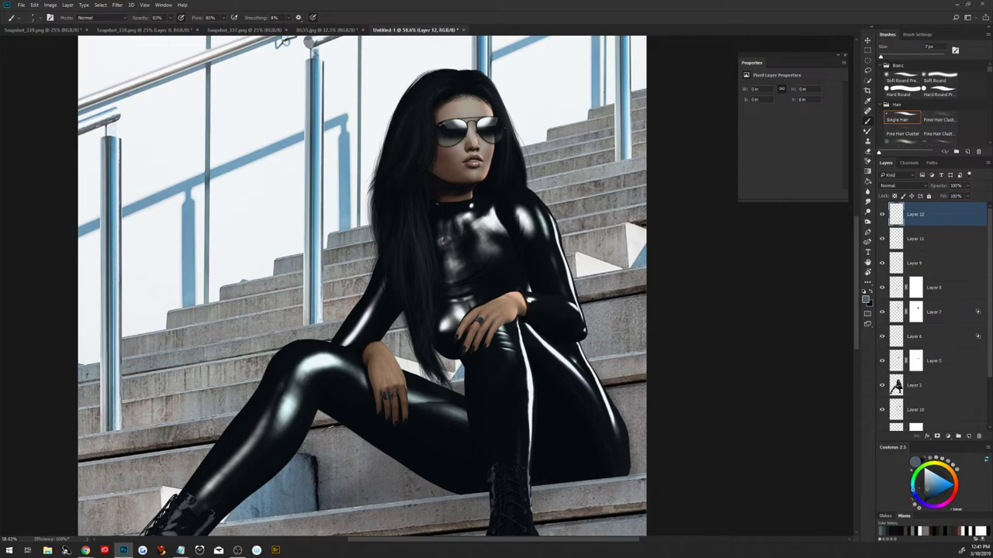
click(907, 188)
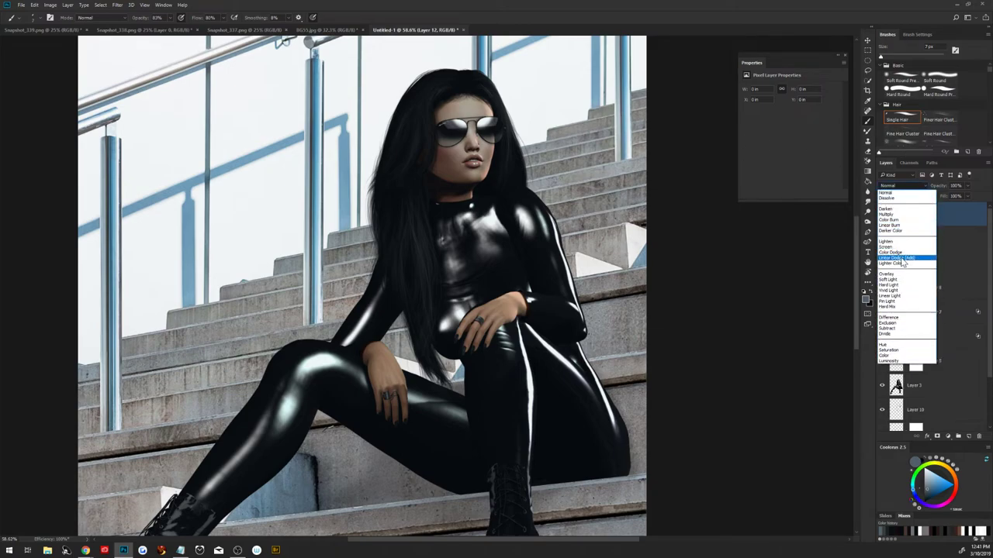
click(904, 258)
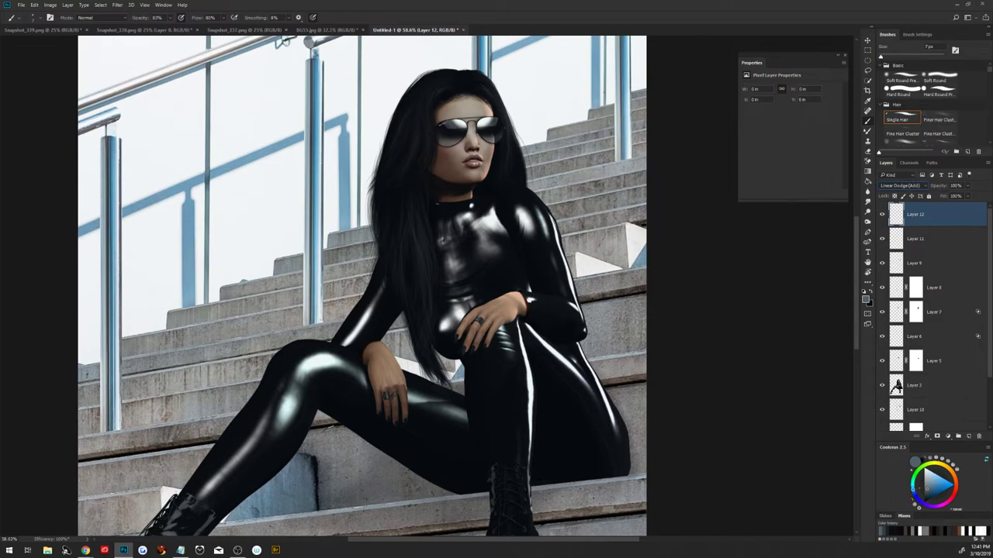
alt+click(628, 98)
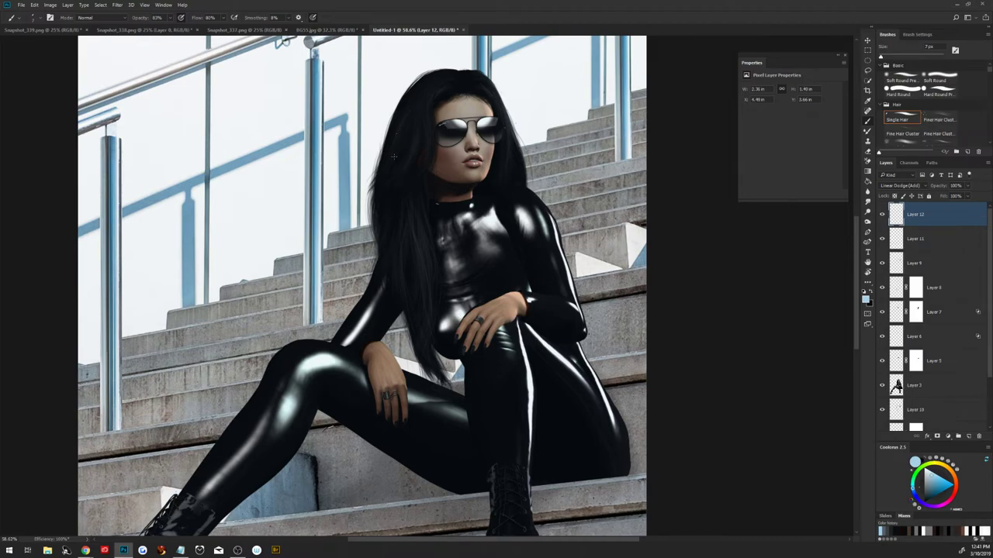
drag(394, 157, 398, 202)
Redo the bright hair strands on Layer 12 and lower the layer's fill to about 65%.
key(ctrl+z)
drag(403, 260, 442, 347)
drag(510, 113, 481, 83)
drag(427, 228, 418, 247)
drag(944, 196, 945, 198)
Switch to a 65 px eraser and fit the whole image in the window.
key(e)
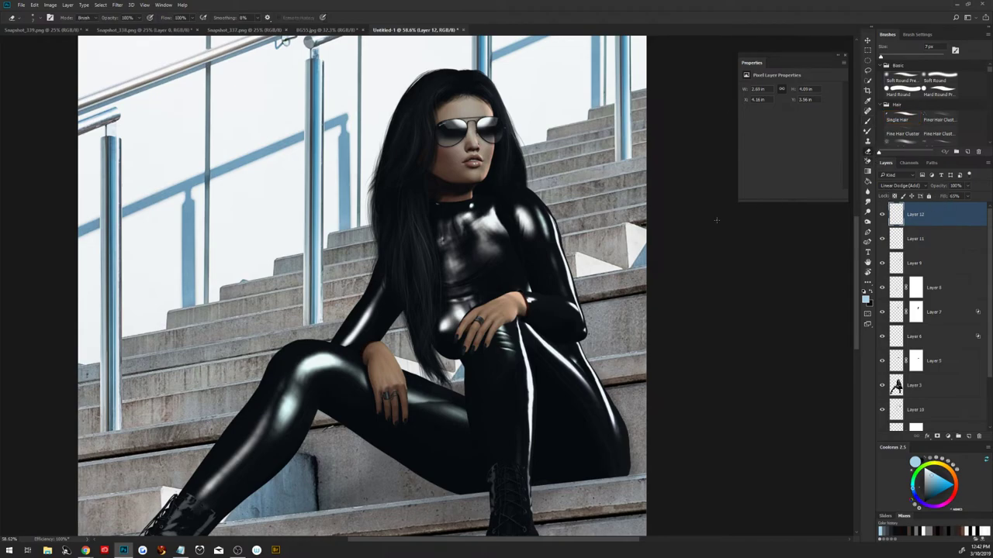
drag(416, 227, 435, 226)
key(ctrl+0)
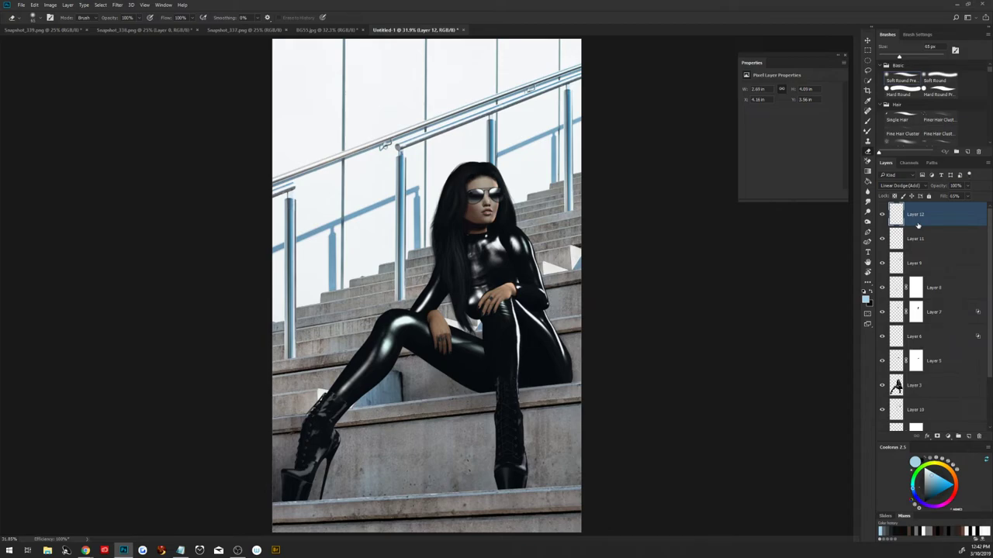
Rasterize the Background copy smart object and duplicate it.
mouse_move(989, 357)
mouse_down()
mouse_move(989, 402)
mouse_move(941, 397)
mouse_up()
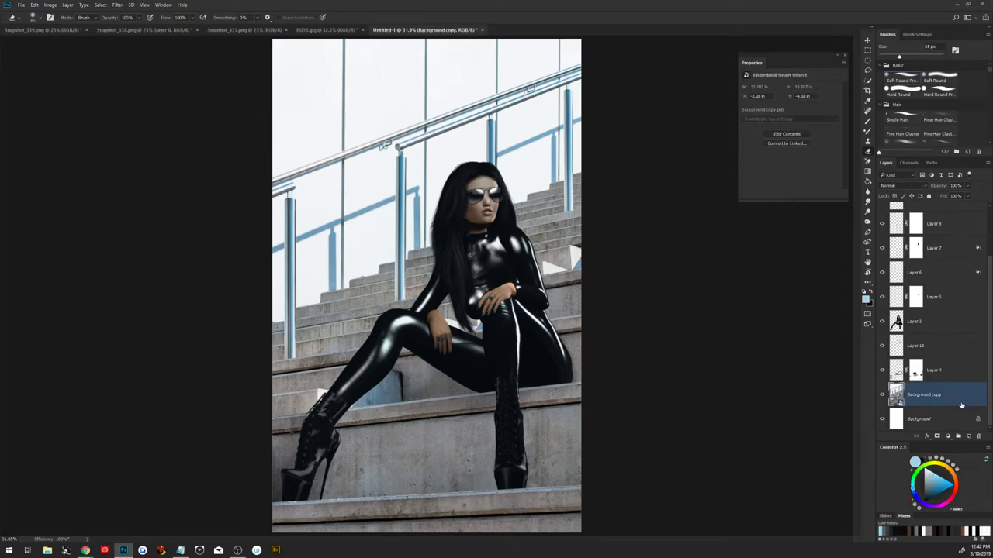
right_click(942, 396)
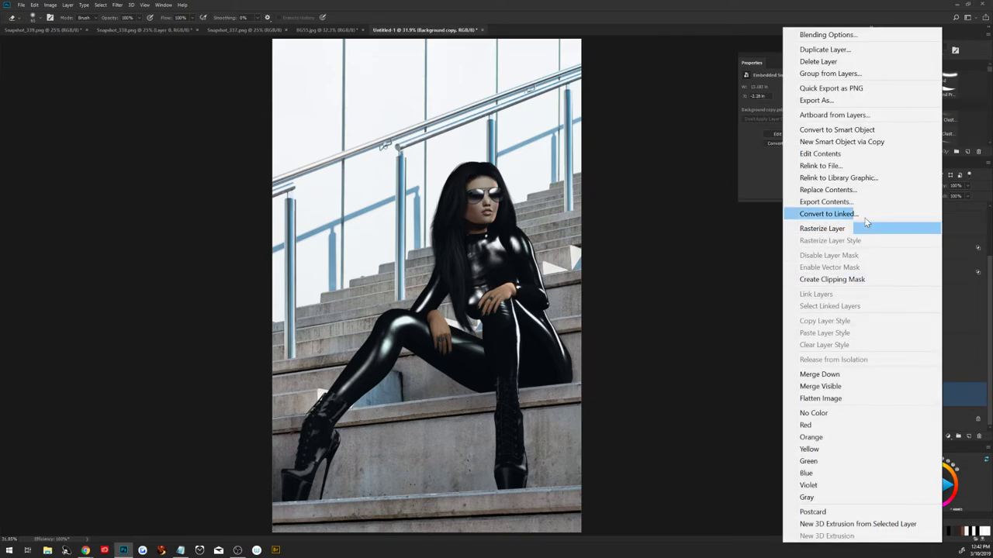
click(863, 230)
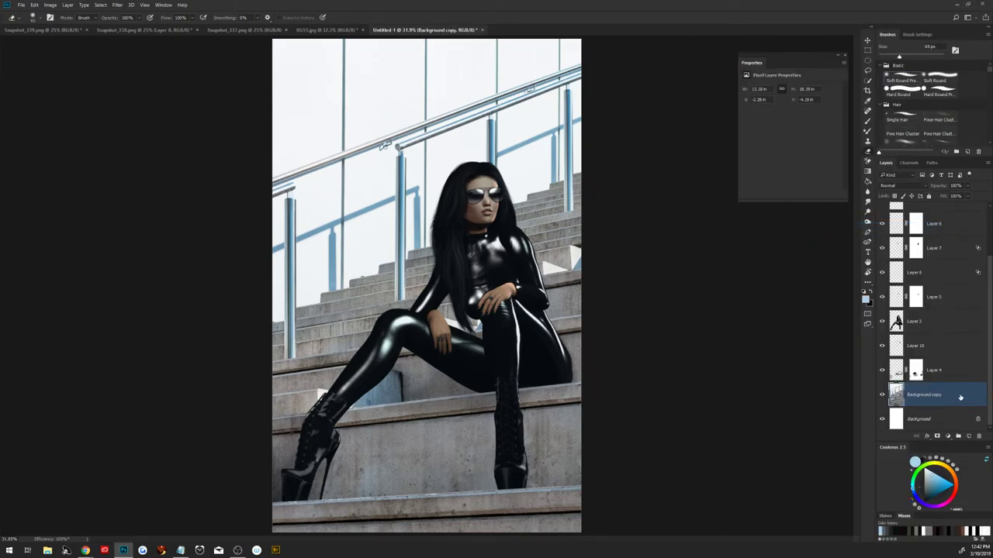
drag(961, 400, 969, 435)
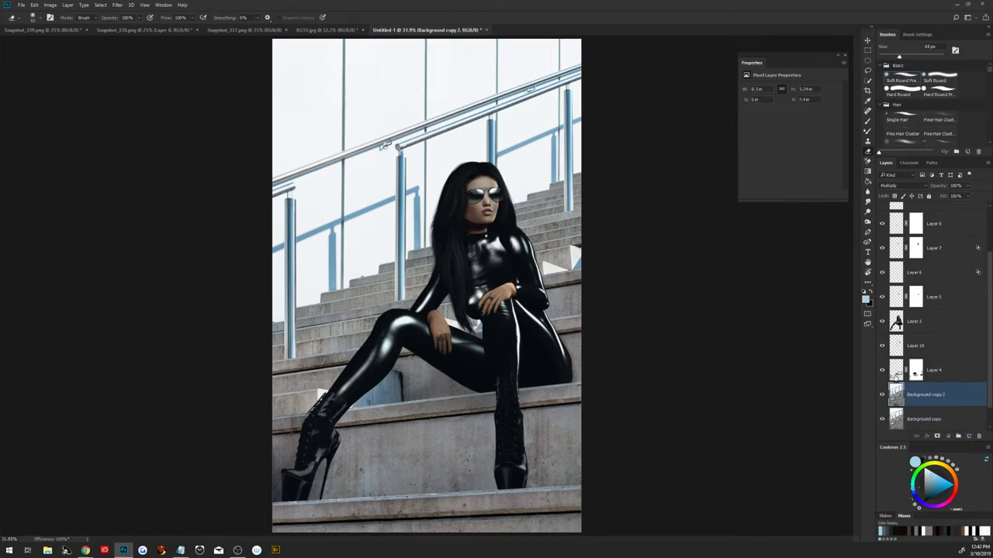
Combine the copy with Layer 4 into one smart object, rasterize it, and duplicate as Layer 4 copy.
shift+click(923, 370)
right_click(929, 379)
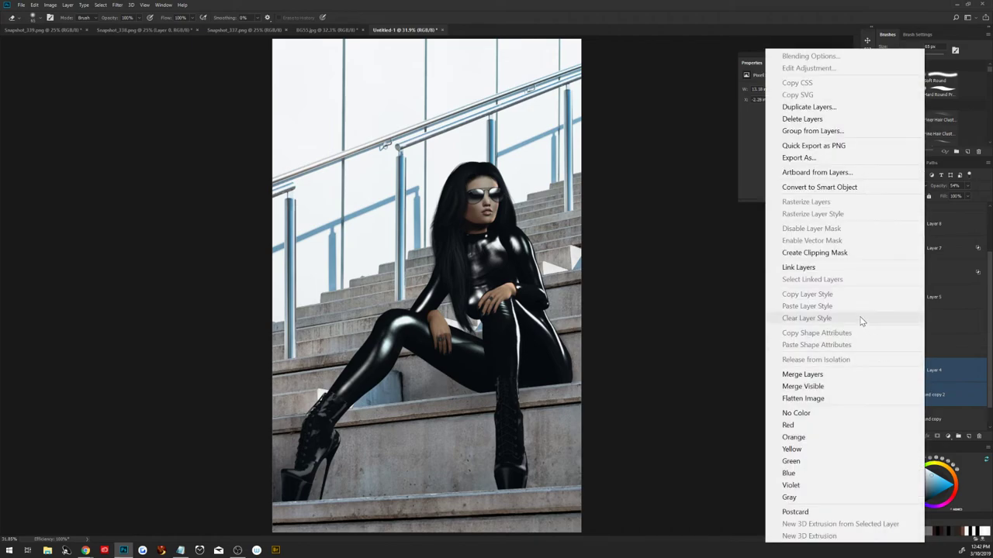
click(845, 187)
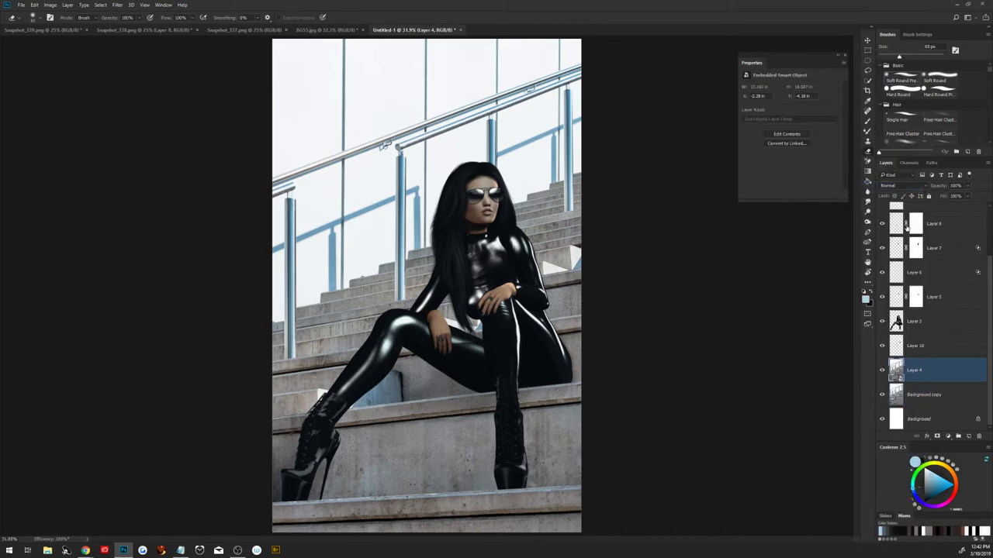
right_click(940, 372)
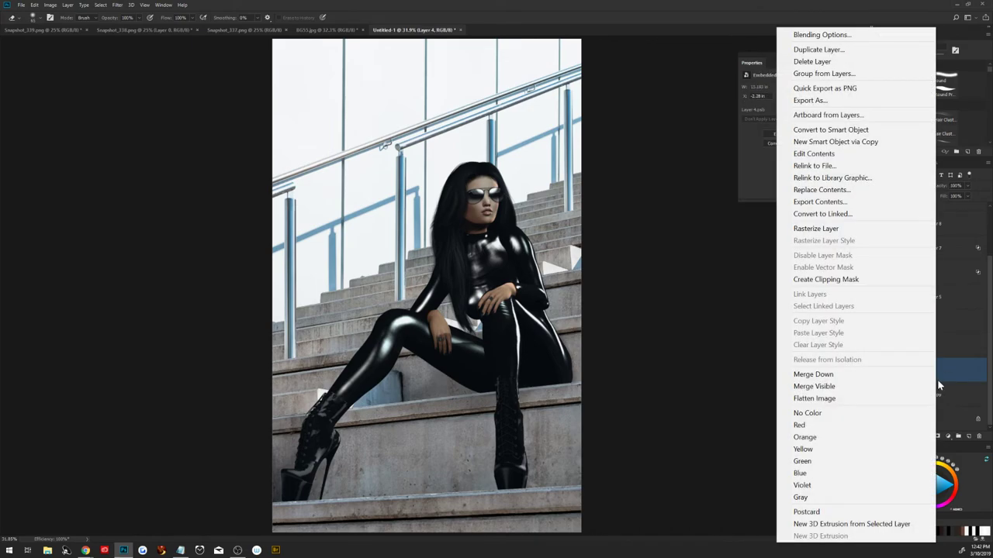
click(853, 228)
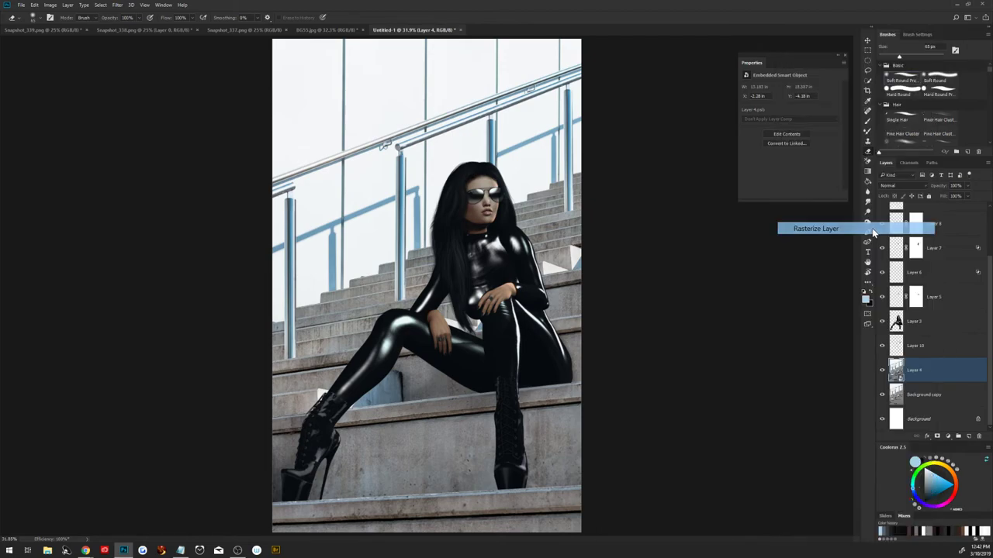
key(ctrl+j)
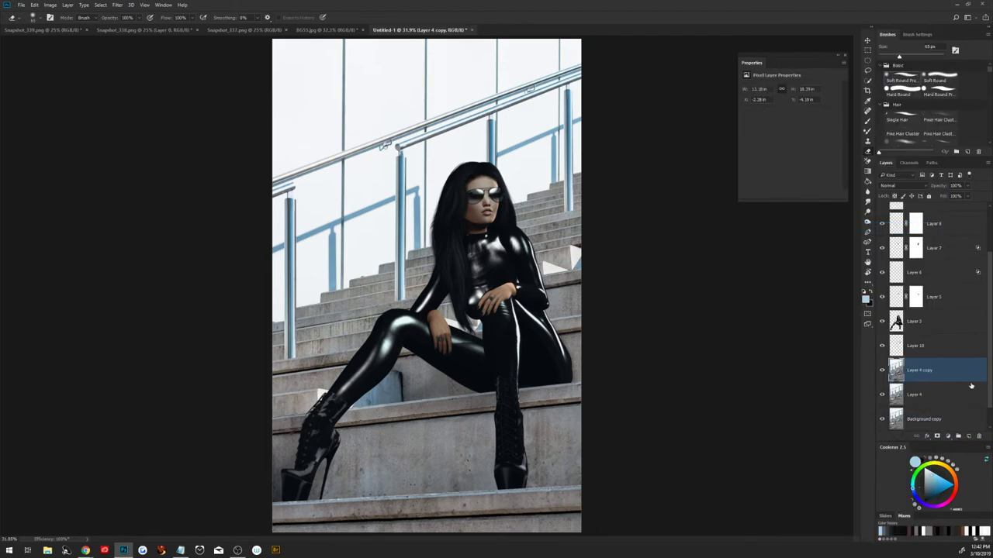
click(118, 5)
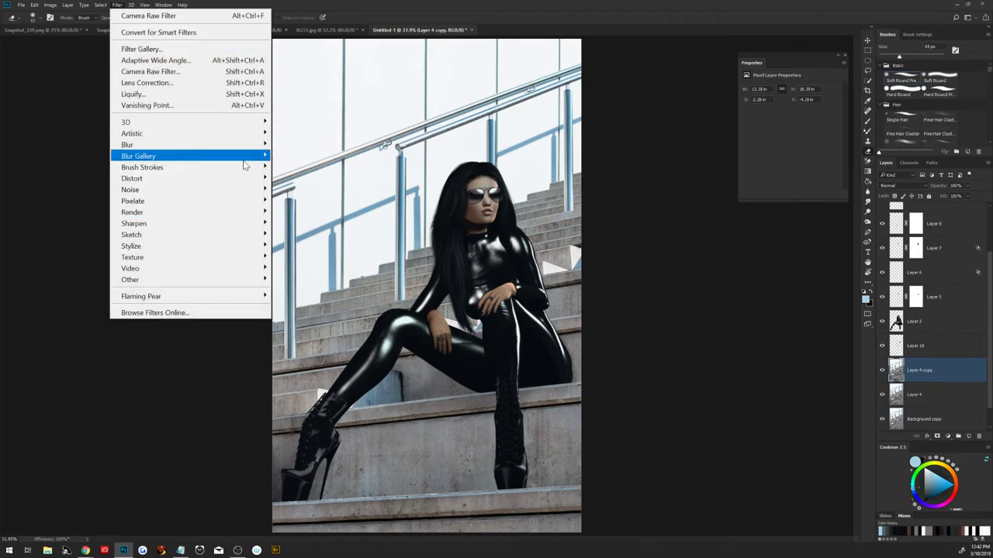
mouse_move(190, 156)
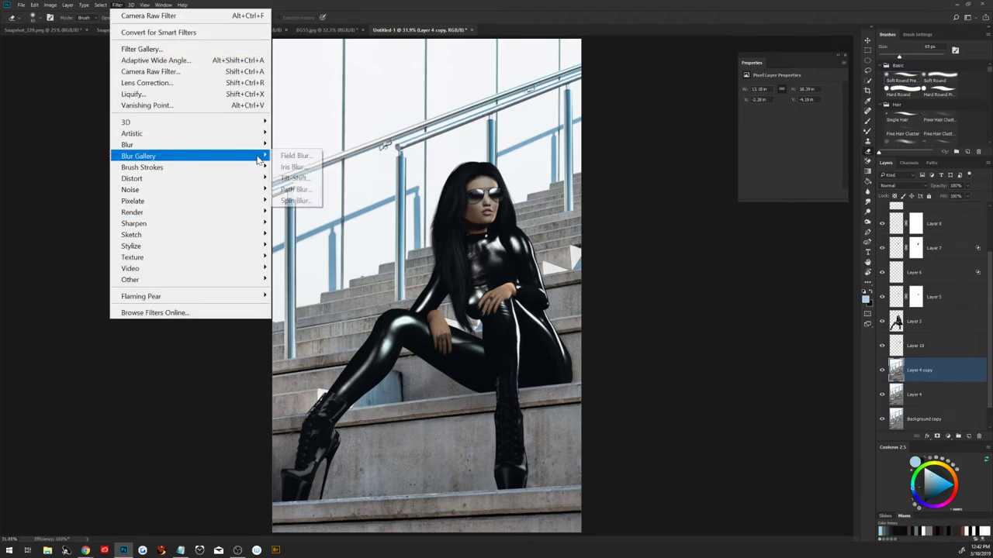
Open Blur Gallery Tilt-Shift on Layer 4 copy, previewing a 15 px blur.
click(310, 181)
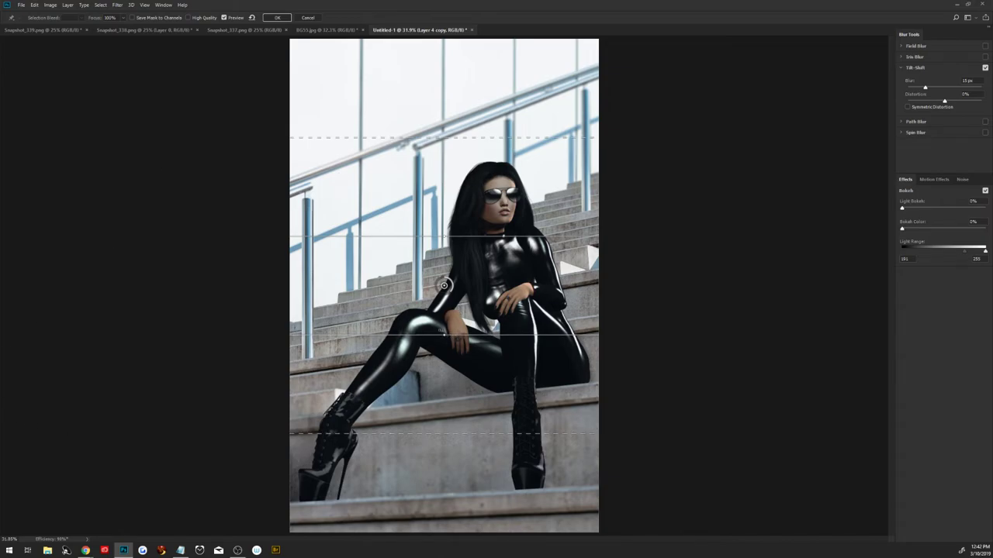
Move and tilt the tilt-shift focus band down toward the boots, adjusting its transition edges.
drag(444, 285, 499, 379)
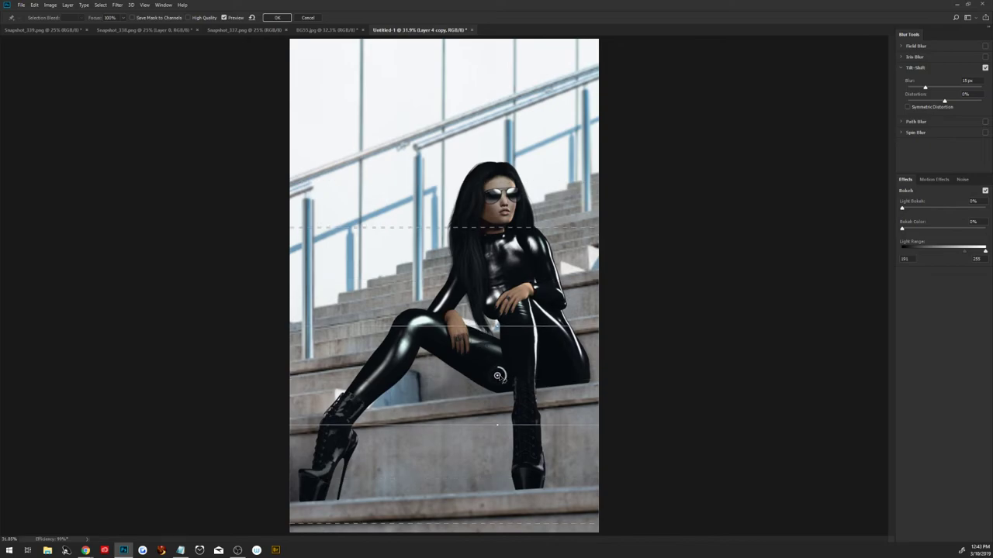
drag(494, 327, 490, 329)
drag(501, 380, 509, 465)
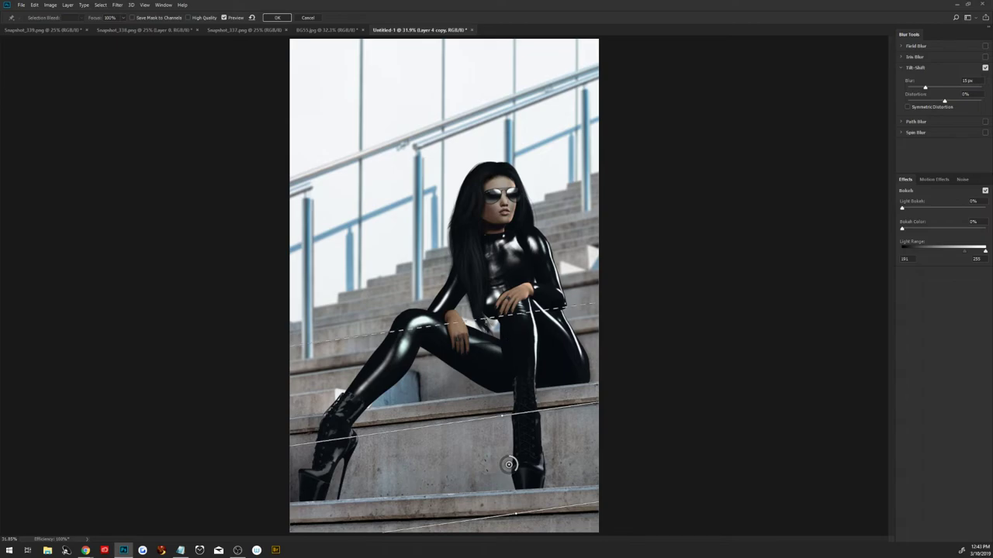
drag(484, 317, 482, 286)
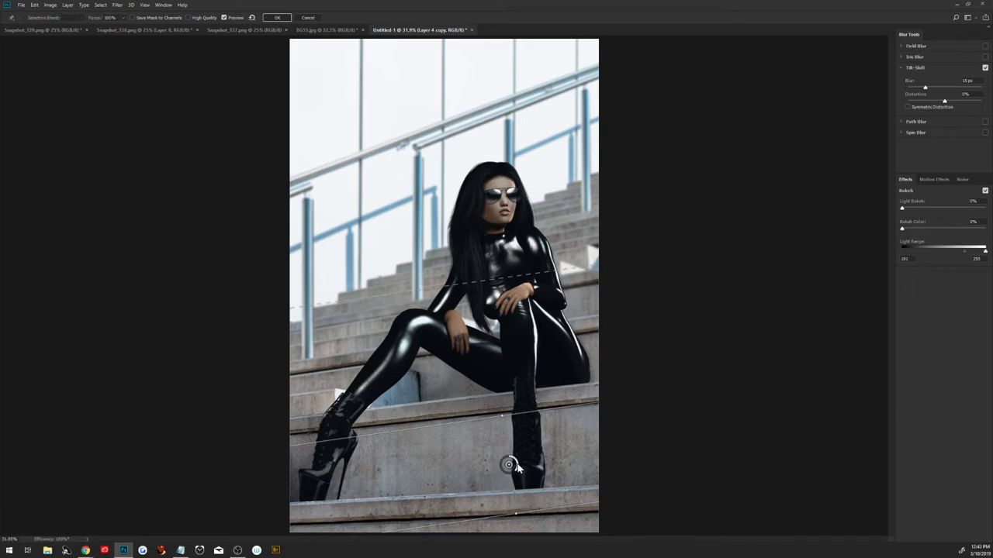
drag(516, 513, 502, 483)
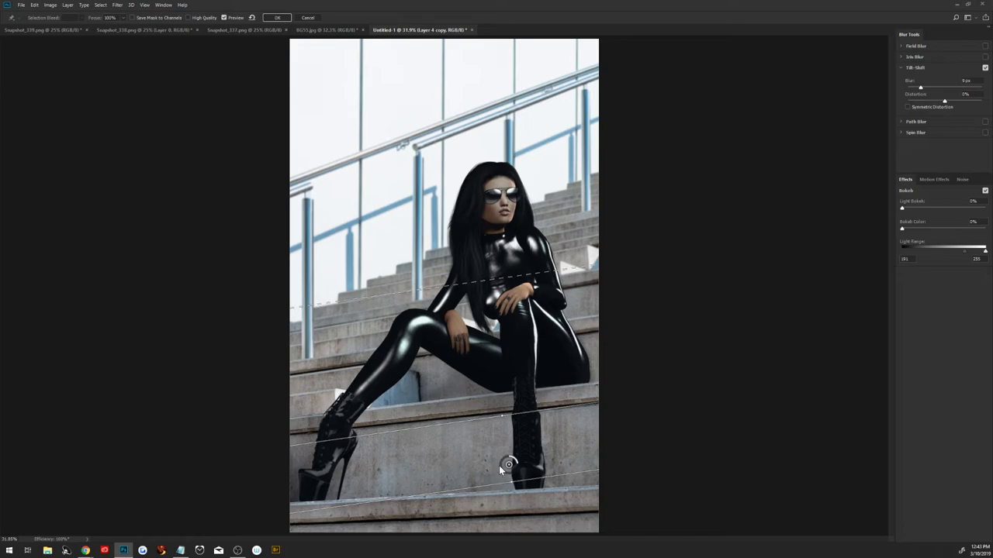
drag(483, 419, 497, 391)
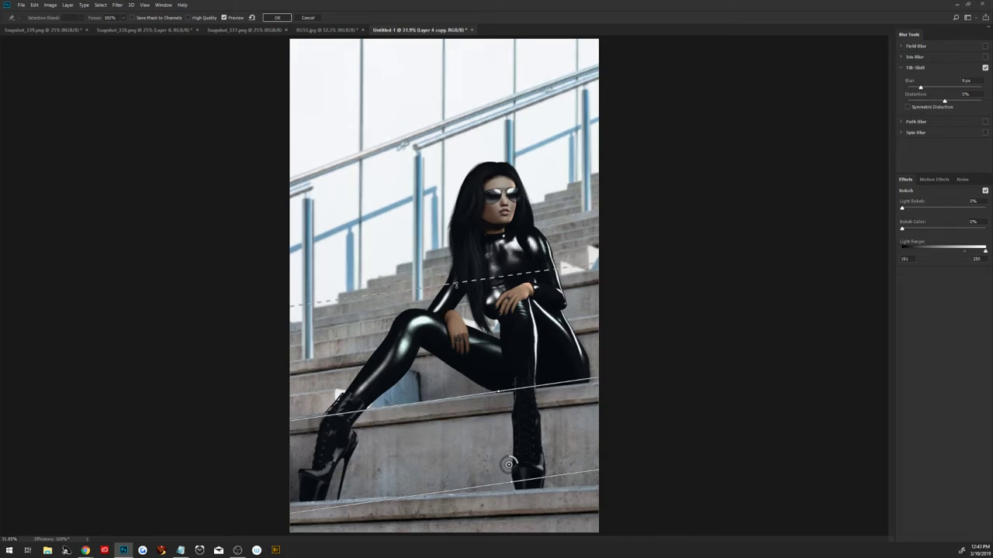
Fine-tune the band's angle and edges over the lower stairs, then commit the Tilt-Shift blur.
drag(455, 285, 457, 290)
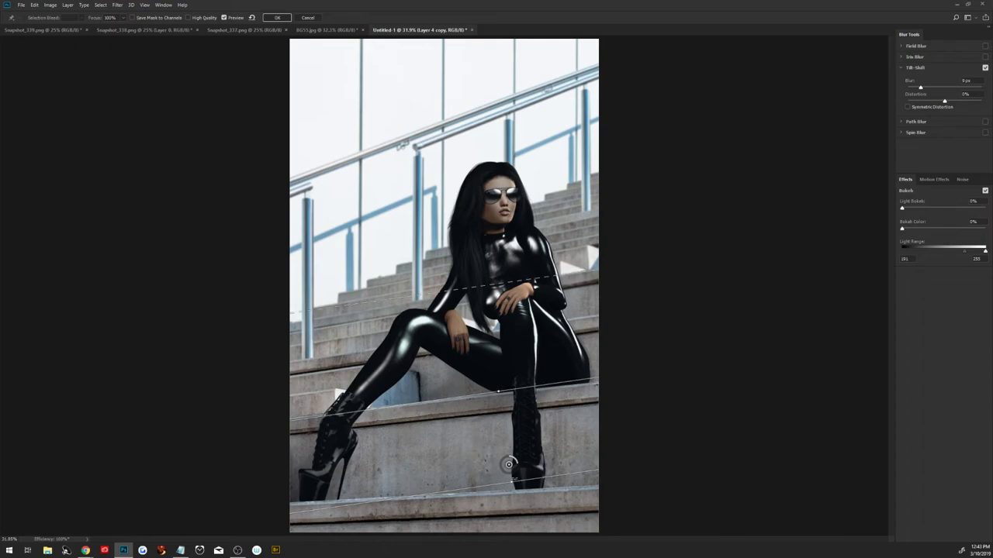
drag(500, 481, 494, 464)
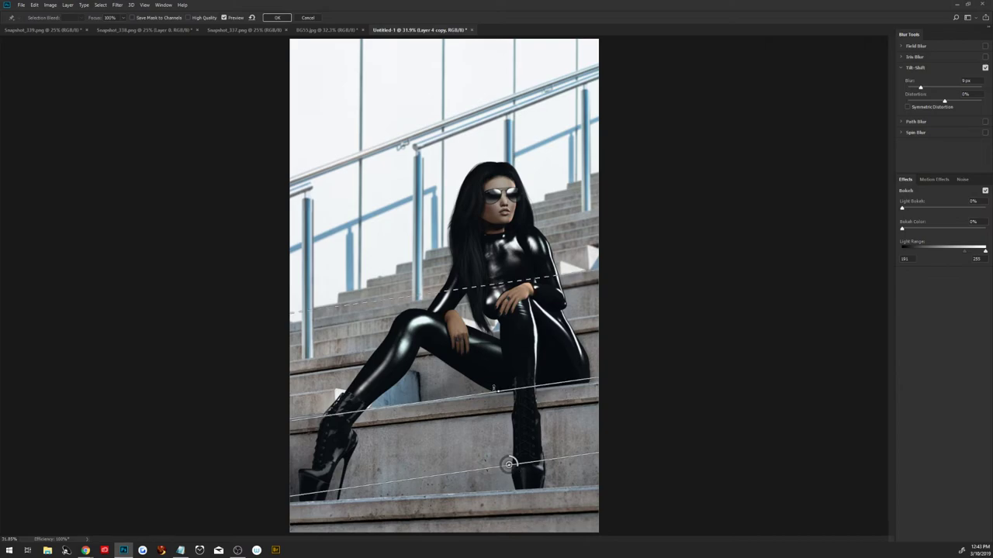
drag(497, 388, 494, 383)
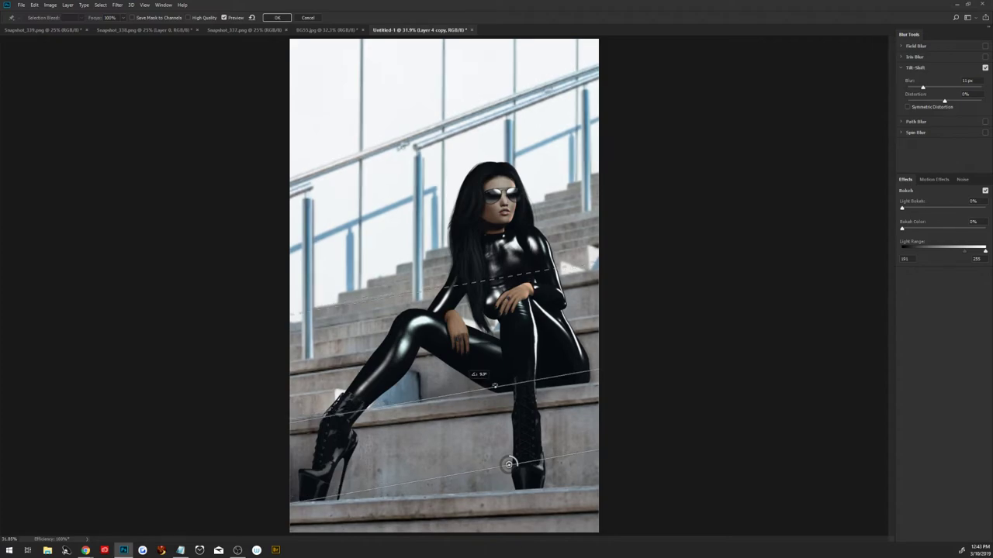
mouse_move(497, 383)
mouse_down()
mouse_move(489, 385)
mouse_move(525, 484)
mouse_up()
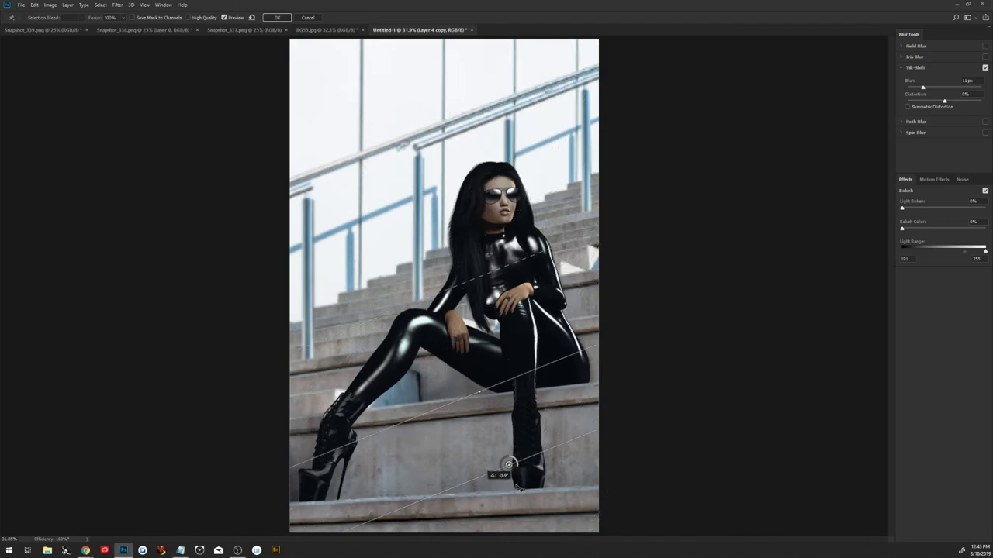
drag(525, 484, 520, 470)
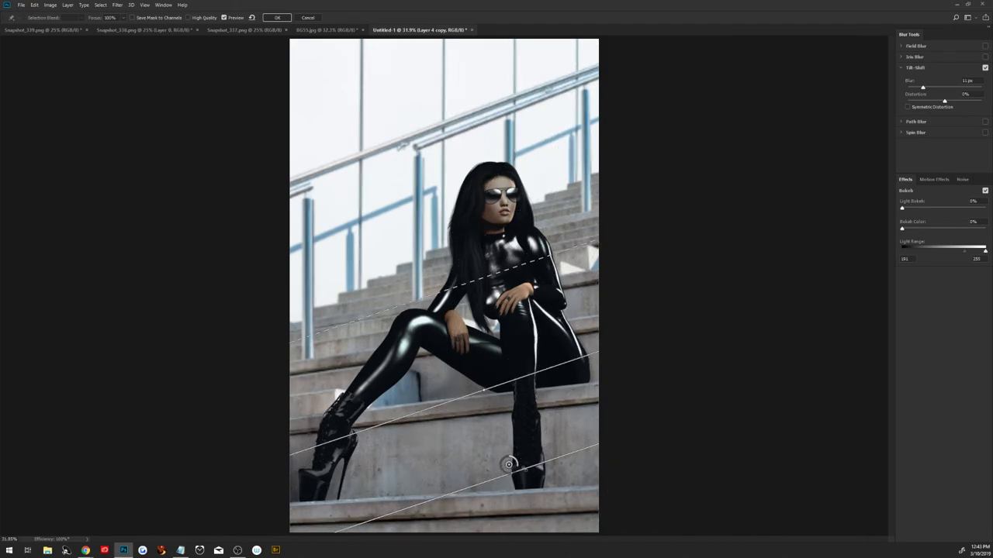
drag(509, 464, 528, 490)
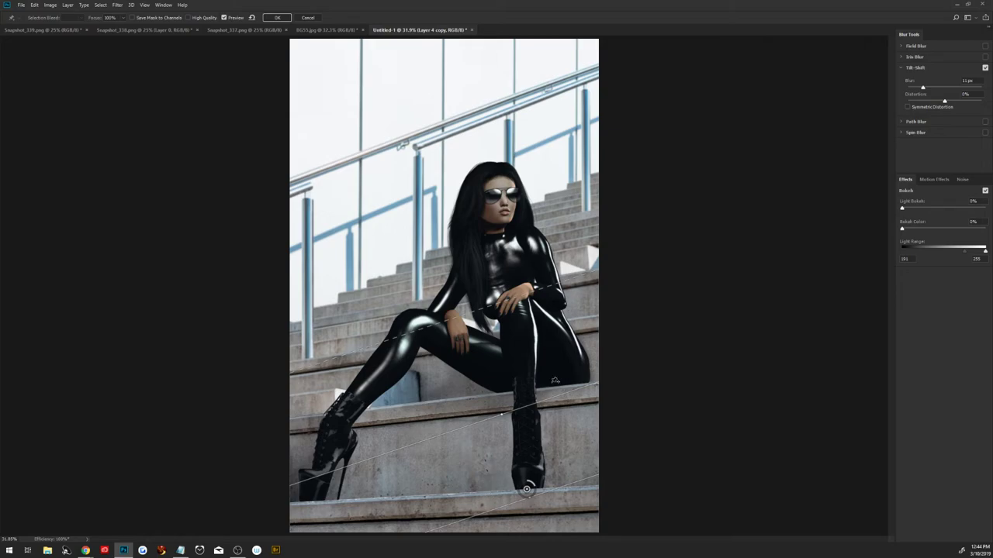
click(275, 19)
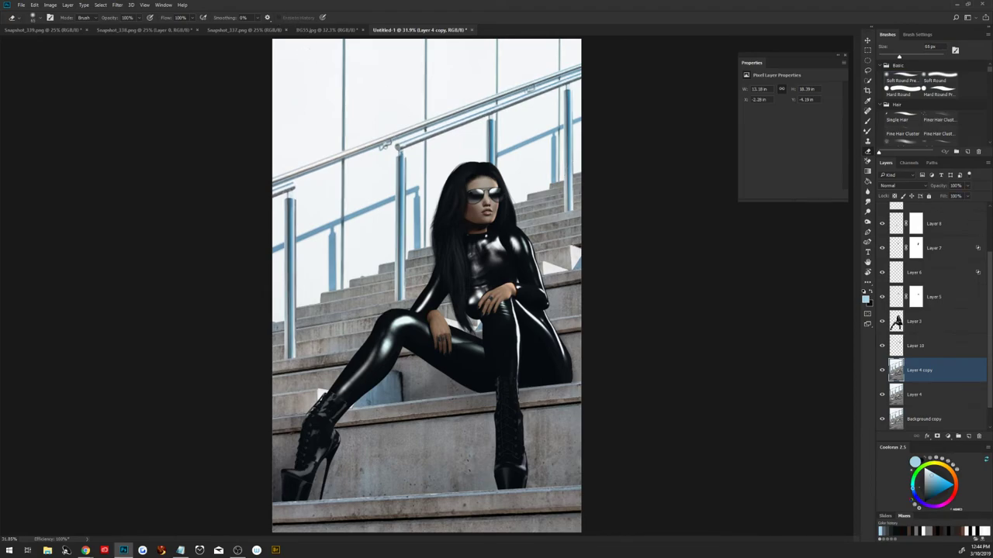
From Layer 12, stamp all visible layers into Layer 13 and duplicate it as Layer 14.
scroll(970, 240, up, 3)
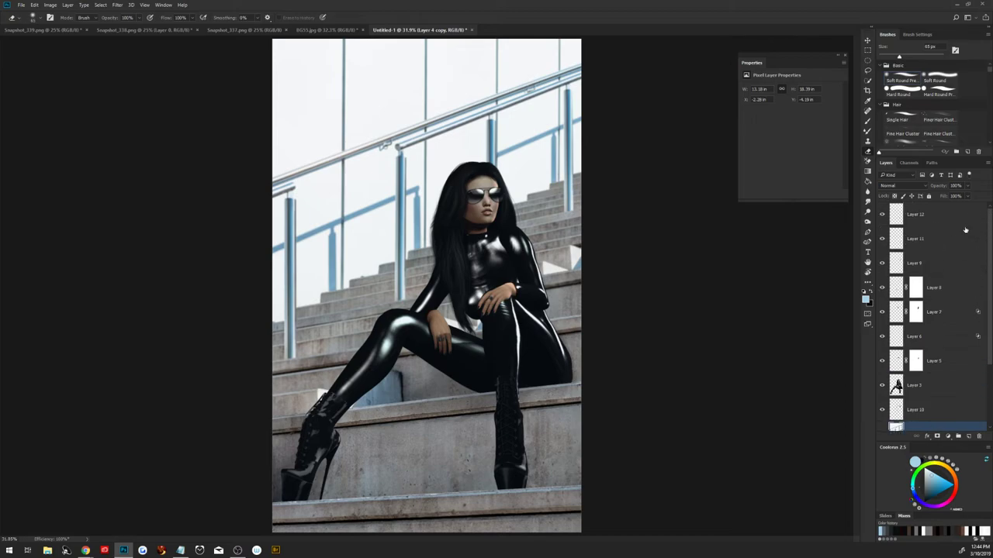
click(947, 224)
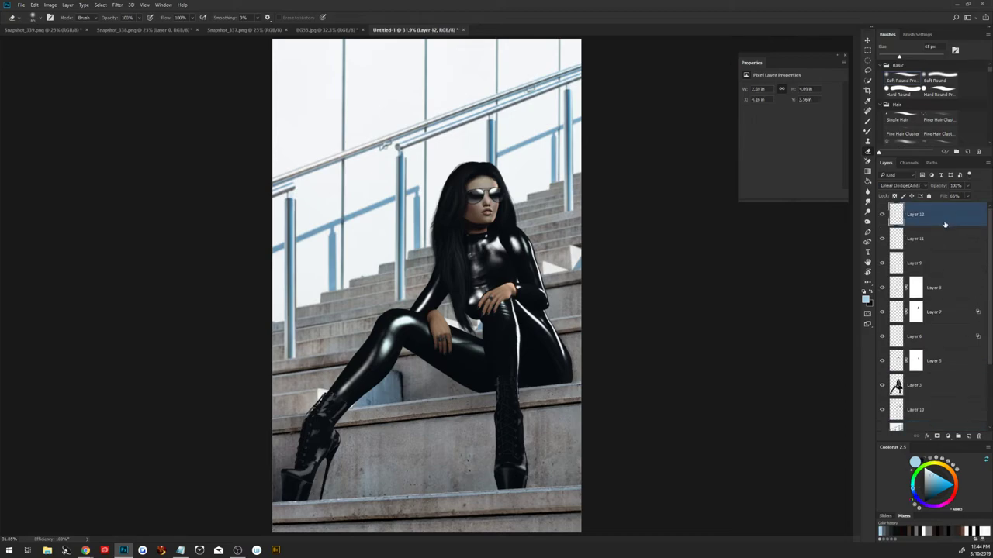
key(ctrl+shift+alt+e)
key(ctrl+j)
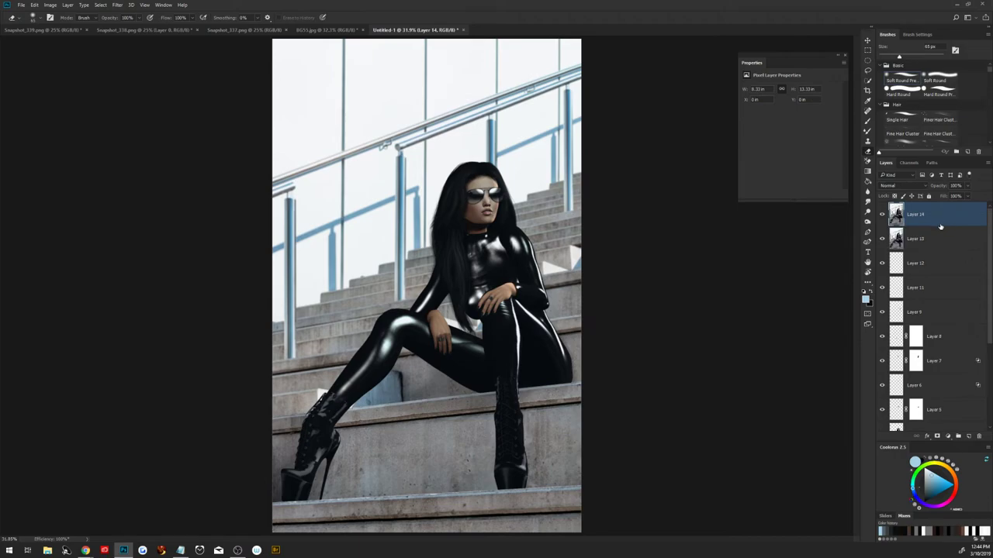
click(120, 5)
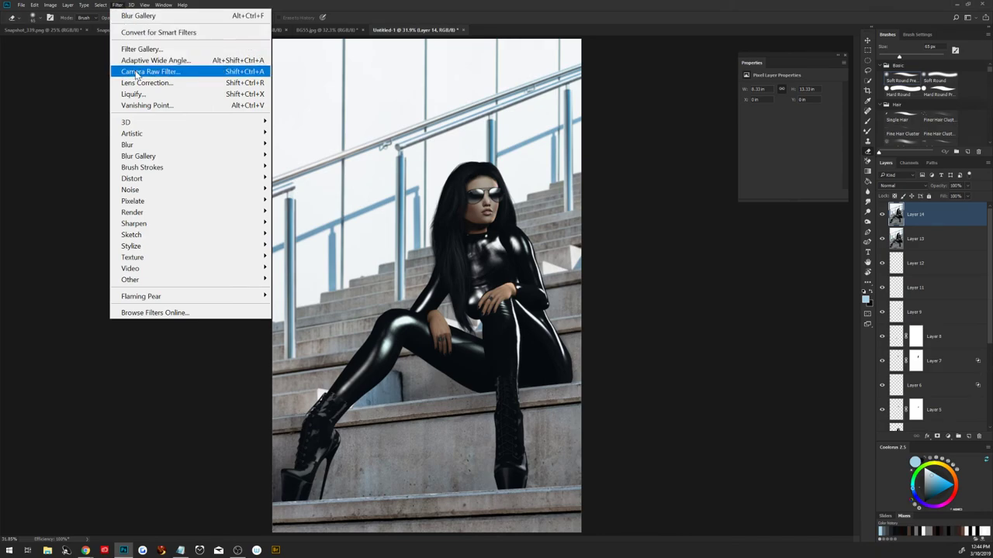
In Camera Raw, cool Layer 14's white balance and raise exposure, contrast, clarity and vibrance.
click(136, 72)
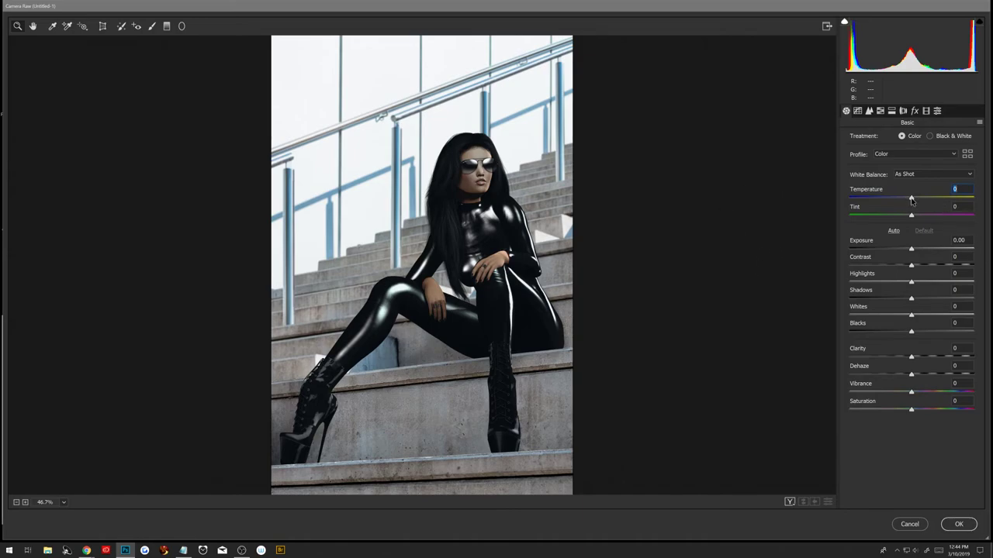
drag(911, 200, 910, 203)
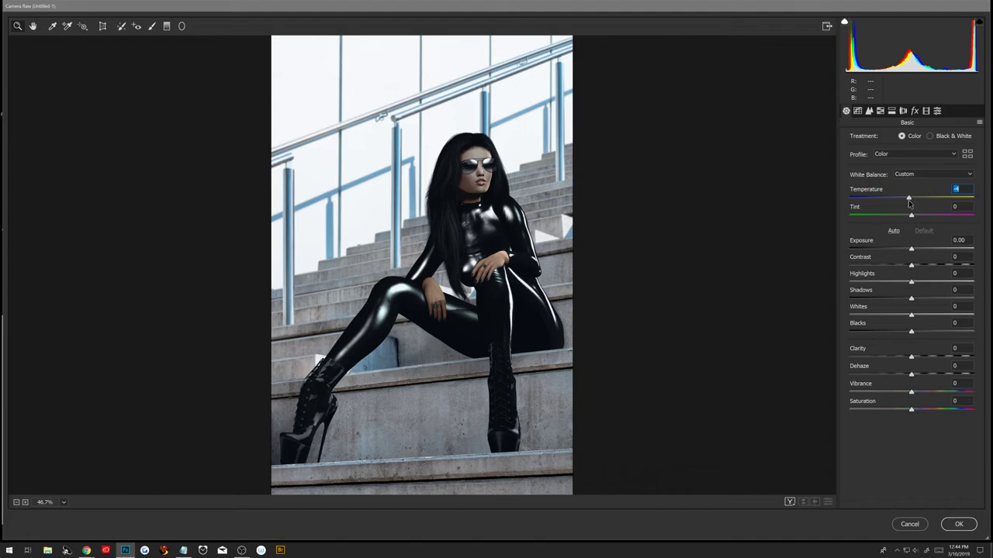
drag(912, 250, 913, 251)
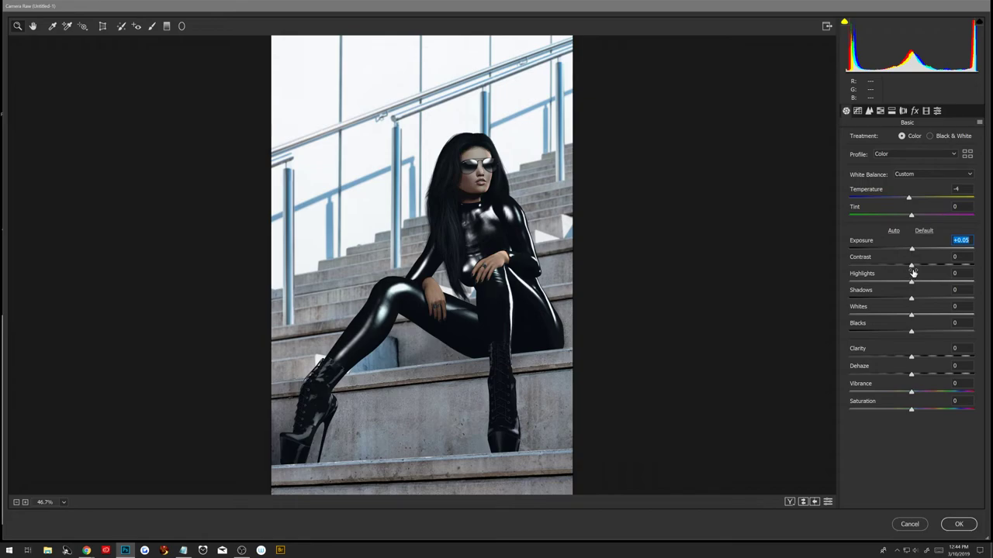
click(911, 267)
mouse_move(911, 267)
mouse_down()
mouse_move(939, 284)
mouse_move(888, 287)
mouse_move(930, 318)
mouse_move(898, 318)
mouse_move(937, 318)
mouse_move(906, 319)
mouse_move(930, 319)
mouse_move(913, 332)
mouse_move(936, 335)
mouse_move(913, 336)
mouse_up()
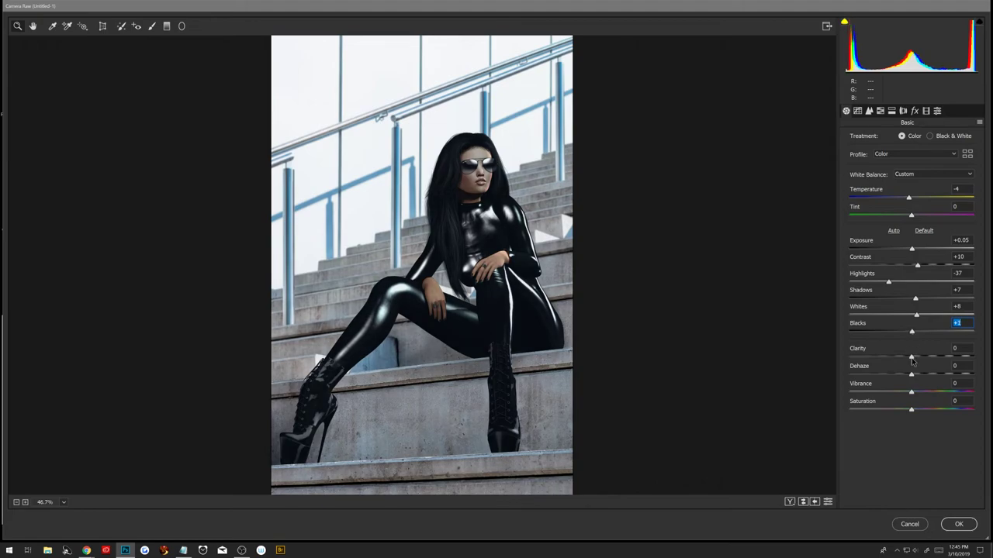
drag(912, 358, 921, 379)
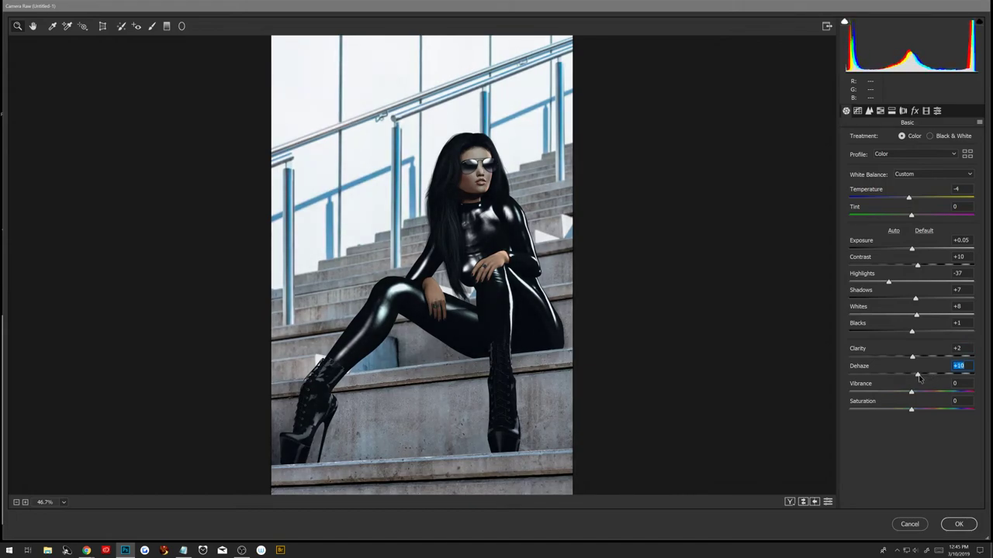
mouse_move(913, 395)
mouse_down()
mouse_move(934, 395)
mouse_move(892, 395)
mouse_move(937, 395)
mouse_move(929, 395)
mouse_up()
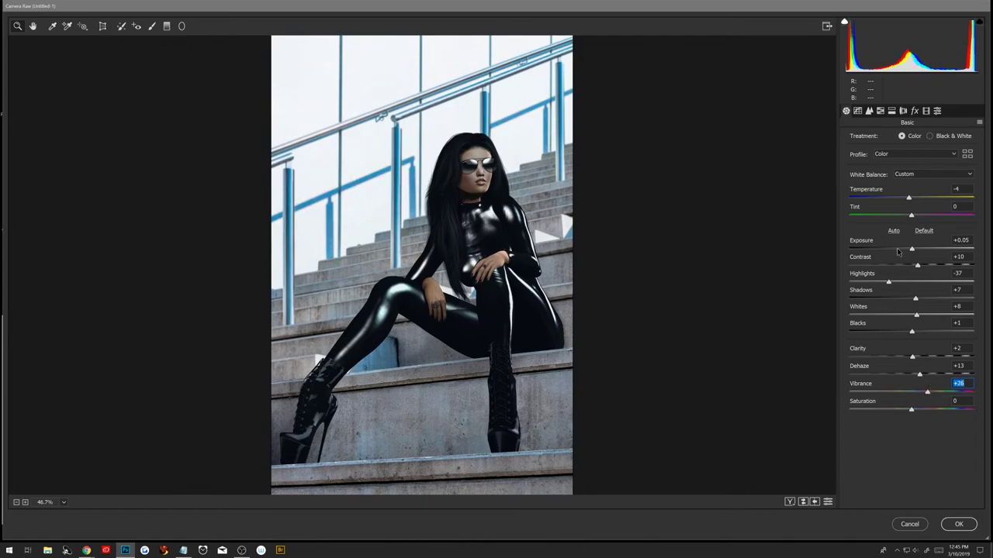
Add Camera Raw sharpening with edge masking in the Detail panel.
click(870, 111)
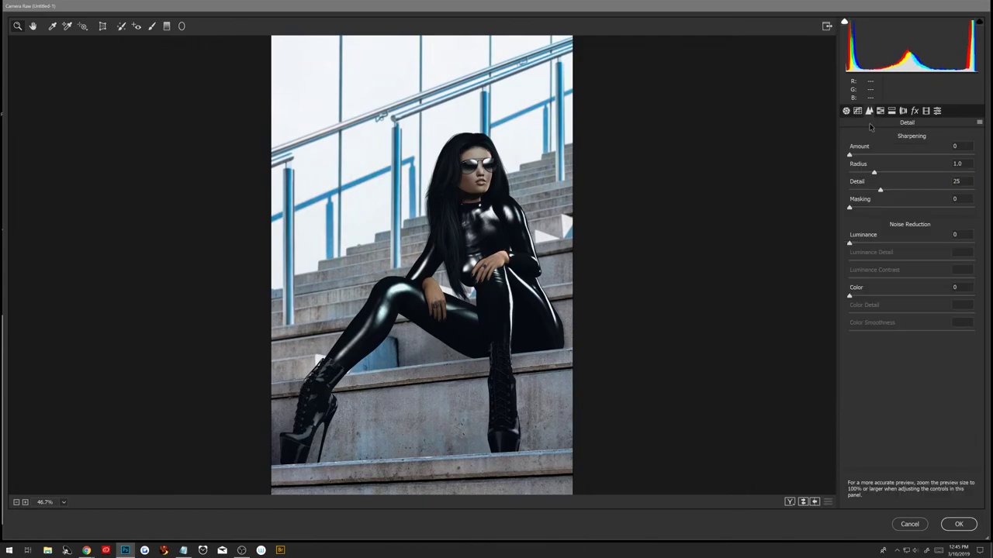
drag(850, 155, 894, 155)
drag(849, 207, 955, 216)
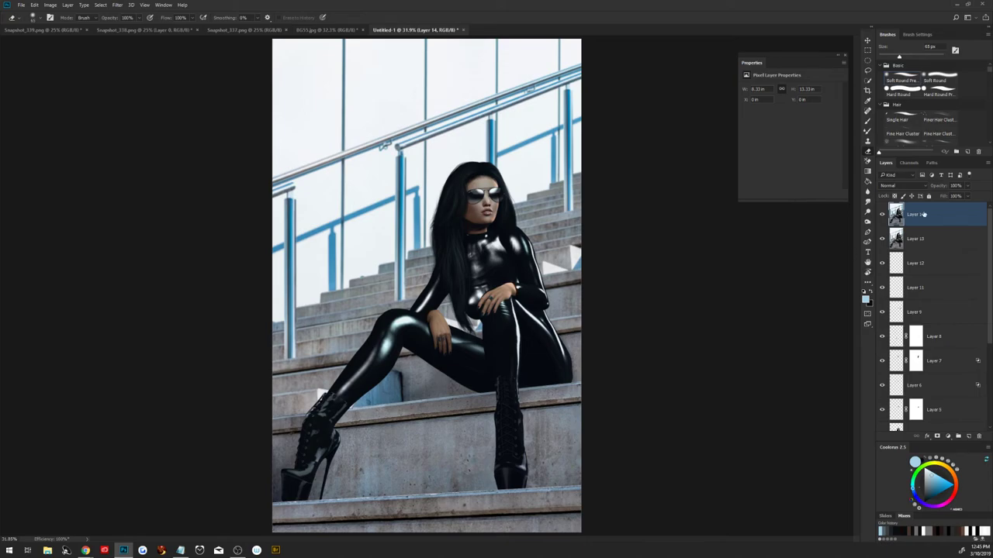
Toggle Layer 14 to compare its effect, then duplicate it.
click(881, 215)
click(881, 215)
click(881, 216)
key(ctrl+j)
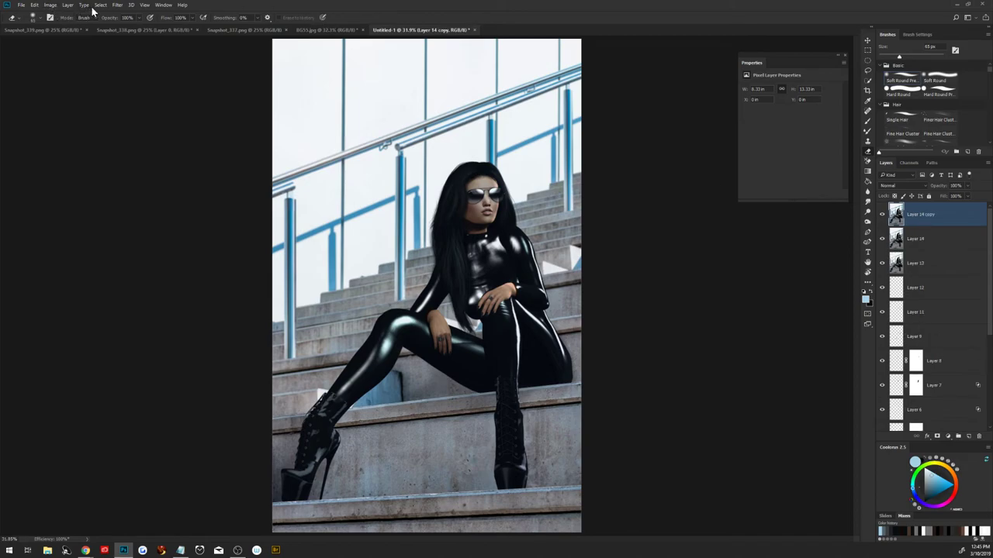
Give Layer 14 copy a Camera Raw clarity boost of +38.
click(117, 6)
mouse_move(128, 145)
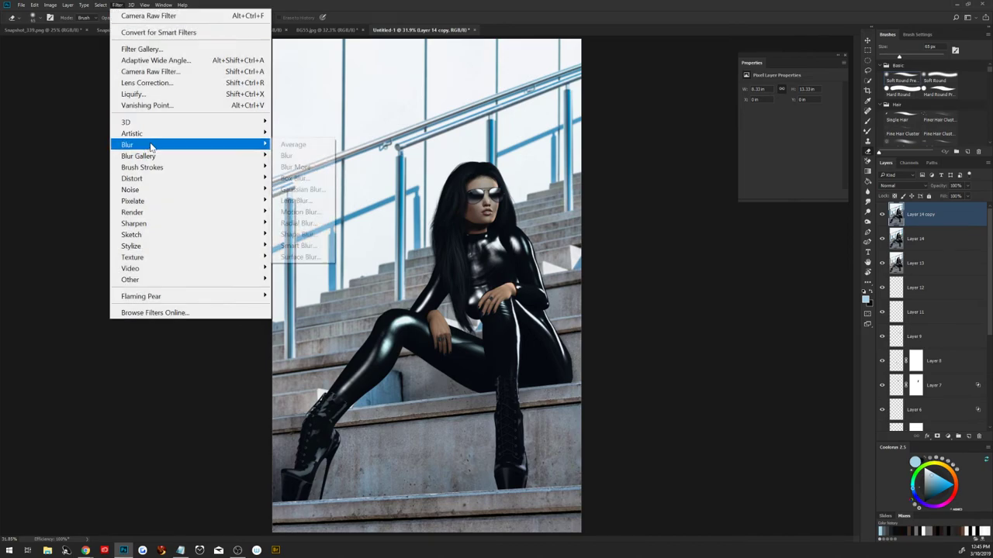
click(153, 72)
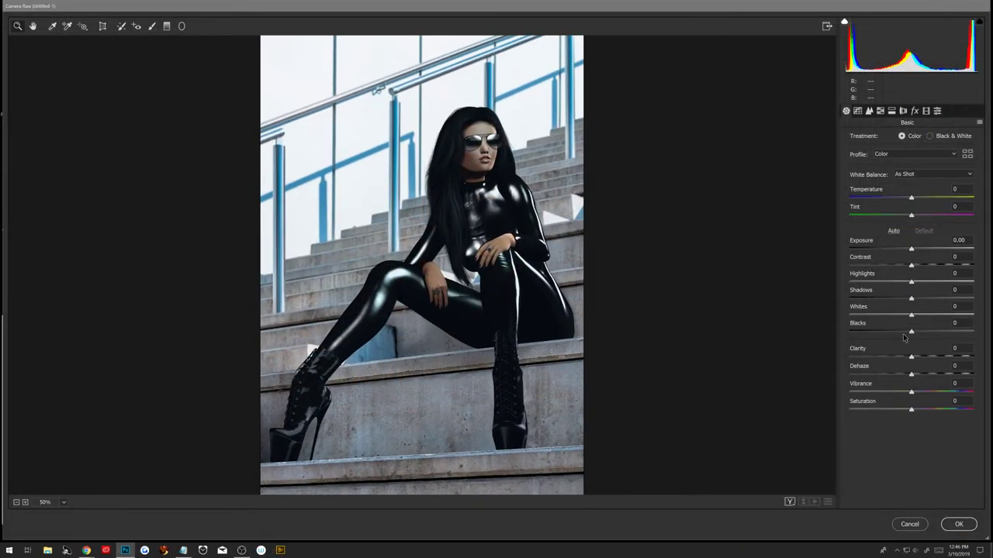
drag(912, 357, 961, 357)
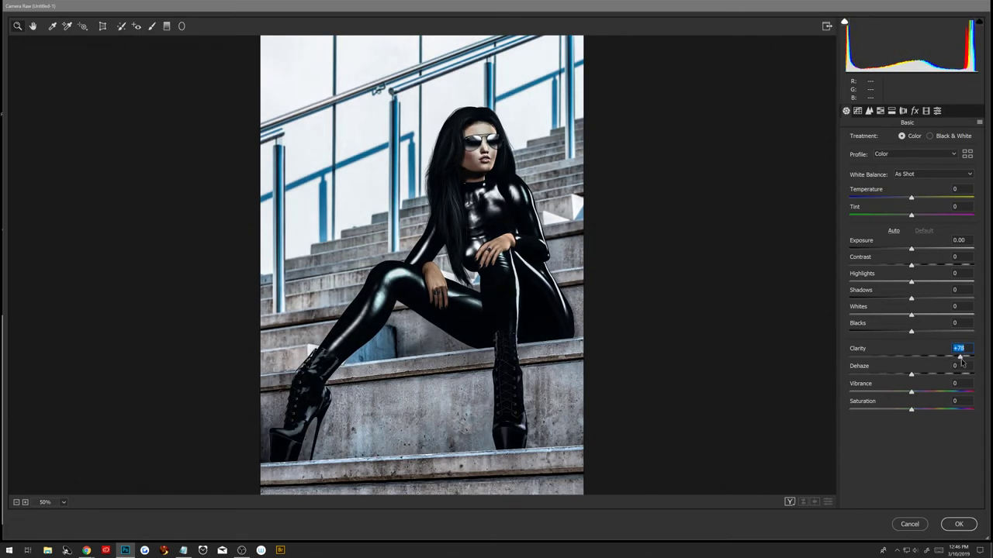
mouse_move(961, 356)
mouse_down()
mouse_move(939, 357)
mouse_move(938, 366)
mouse_up()
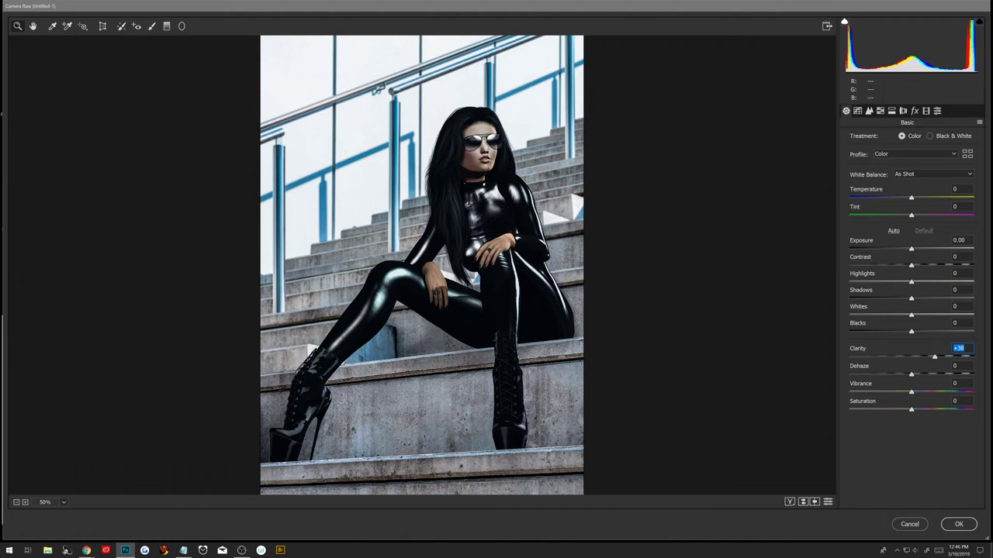
key(Return)
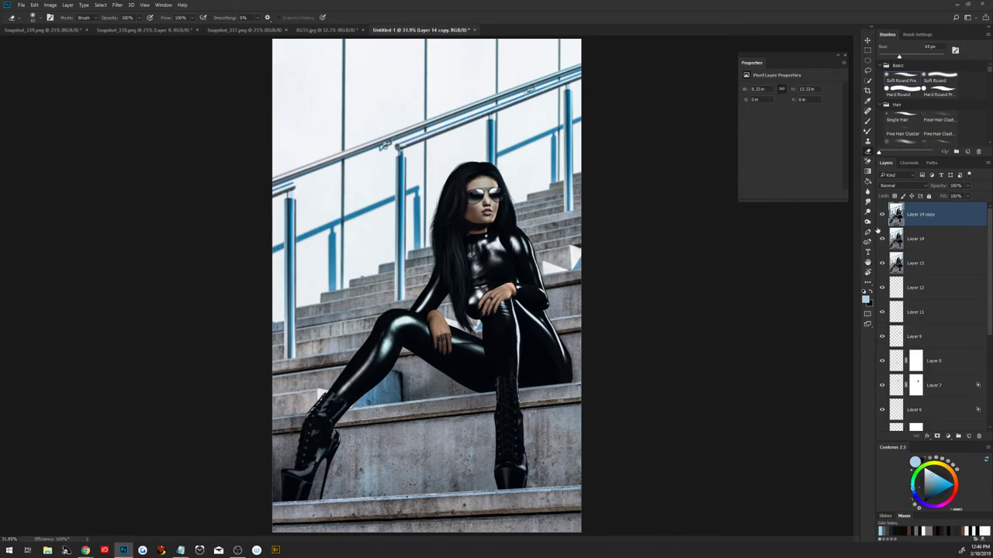
Compare Layer 14 copy on and off, then add an inverted black mask hiding it.
click(882, 215)
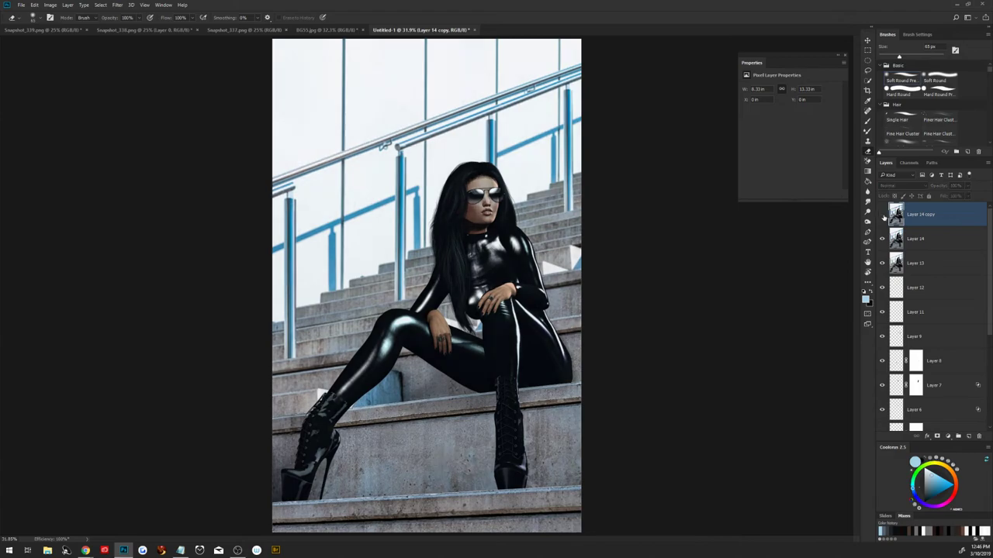
click(881, 215)
click(881, 214)
click(881, 215)
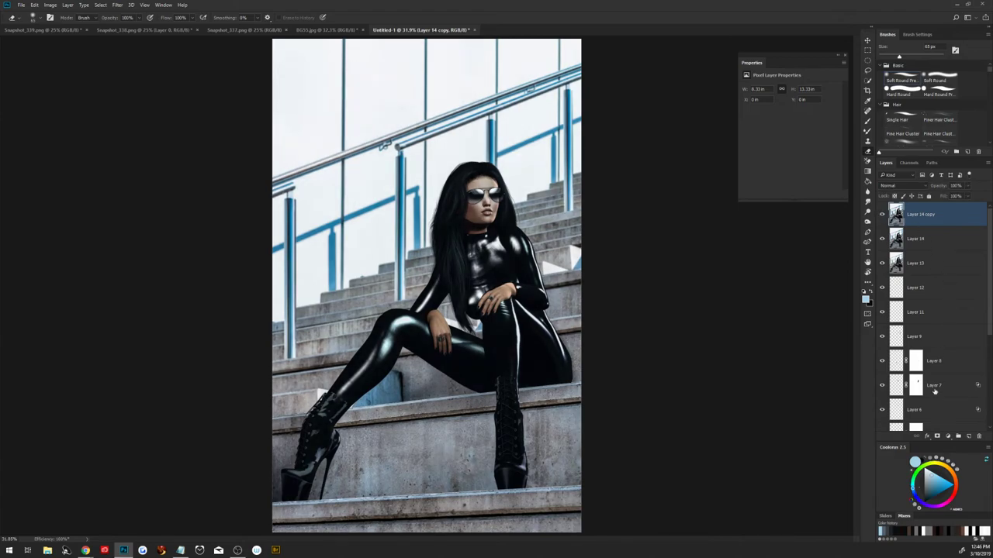
click(938, 437)
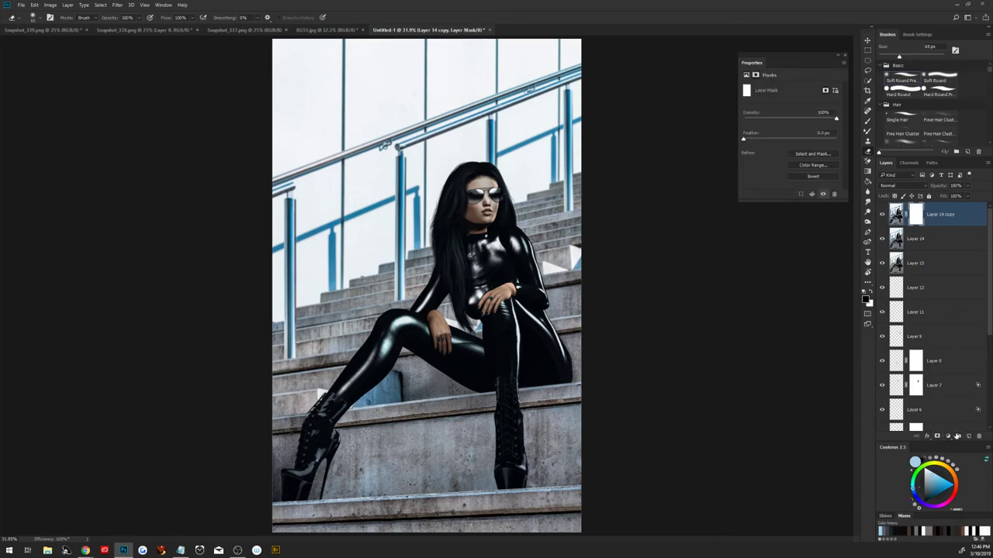
key(ctrl+i)
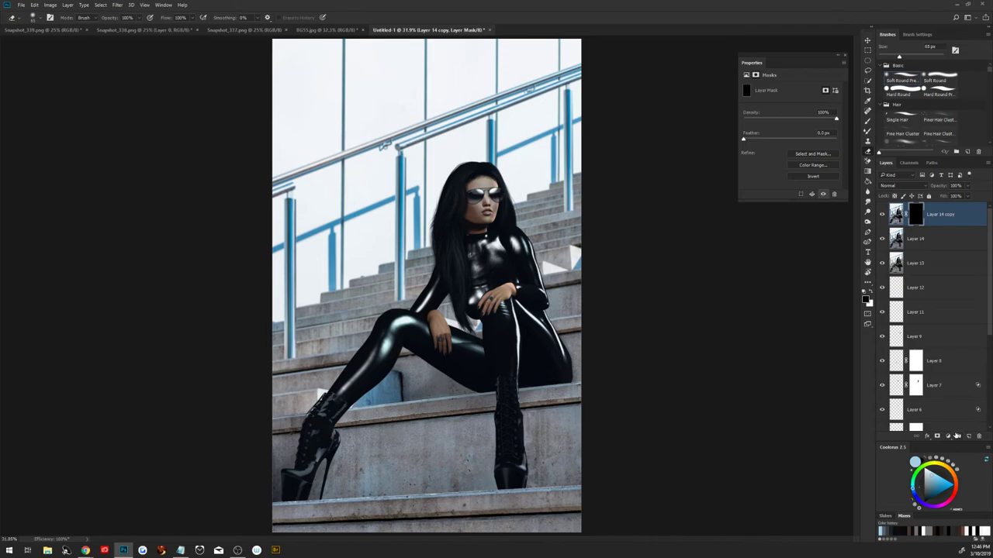
Set up a white Soft Round brush at 100% opacity, about 101 px, for painting the figure back.
key(x)
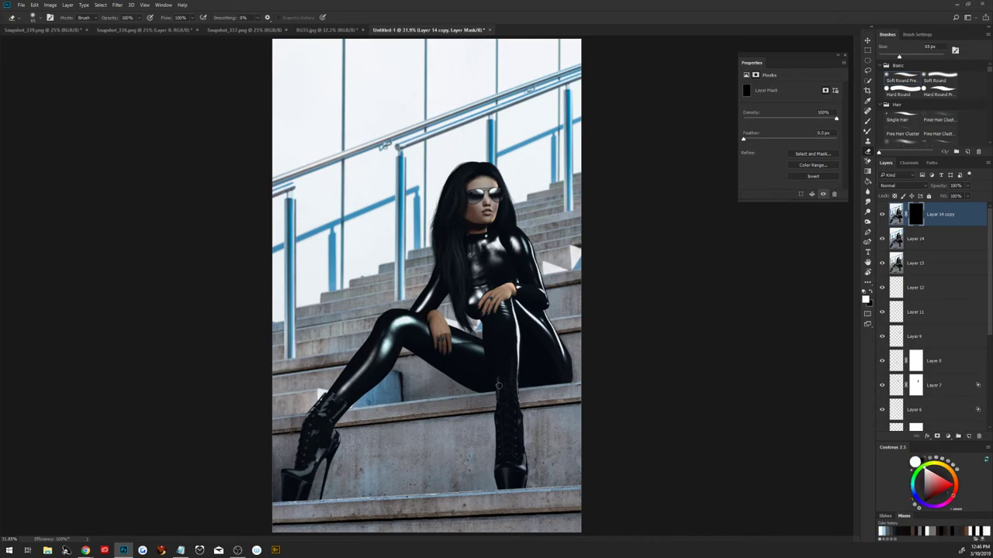
key(b)
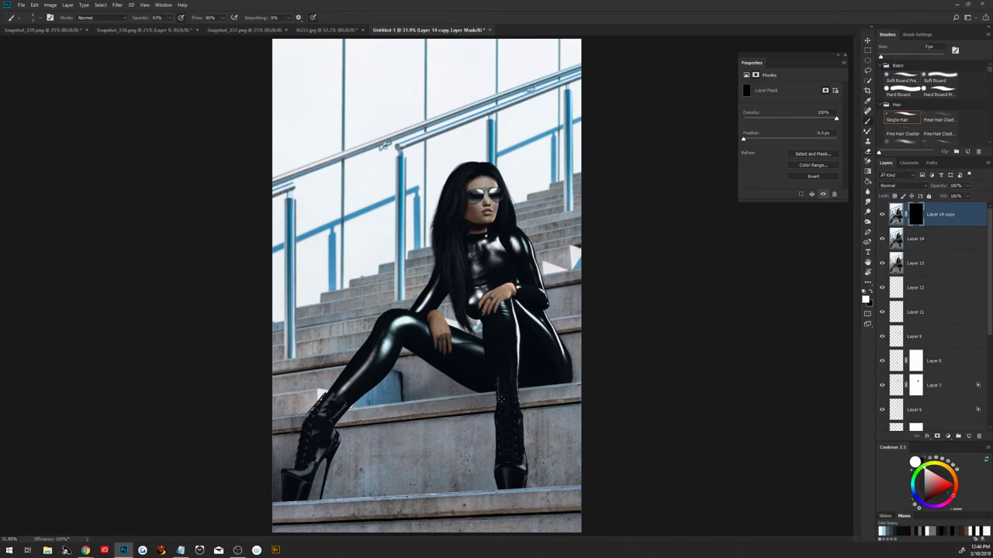
drag(501, 386, 603, 310)
click(906, 84)
click(159, 16)
text(100)
key(Return)
drag(301, 471, 299, 478)
Stamp all visible layers into a new merged layer and zoom out slightly.
key(ctrl+shift+alt+e)
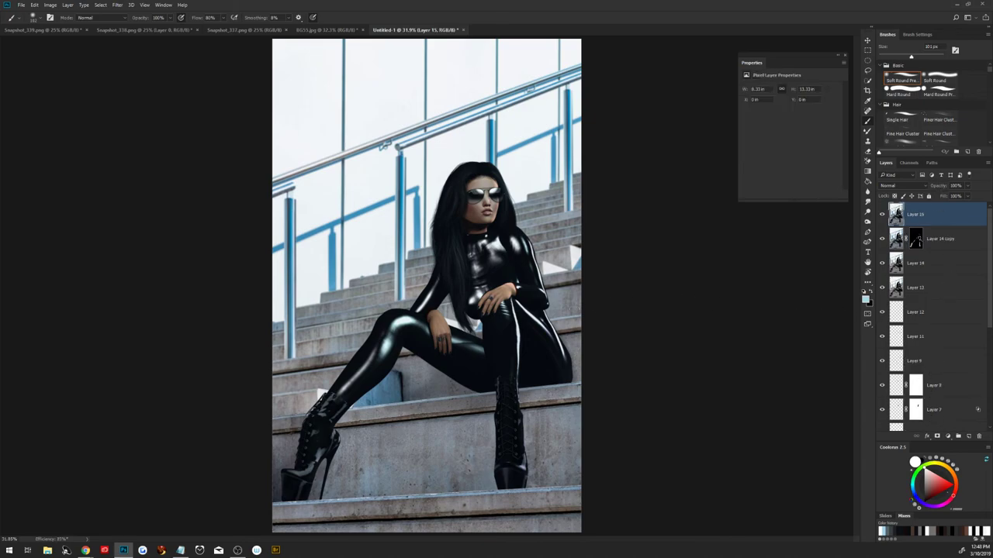
key(z)
alt+click(539, 329)
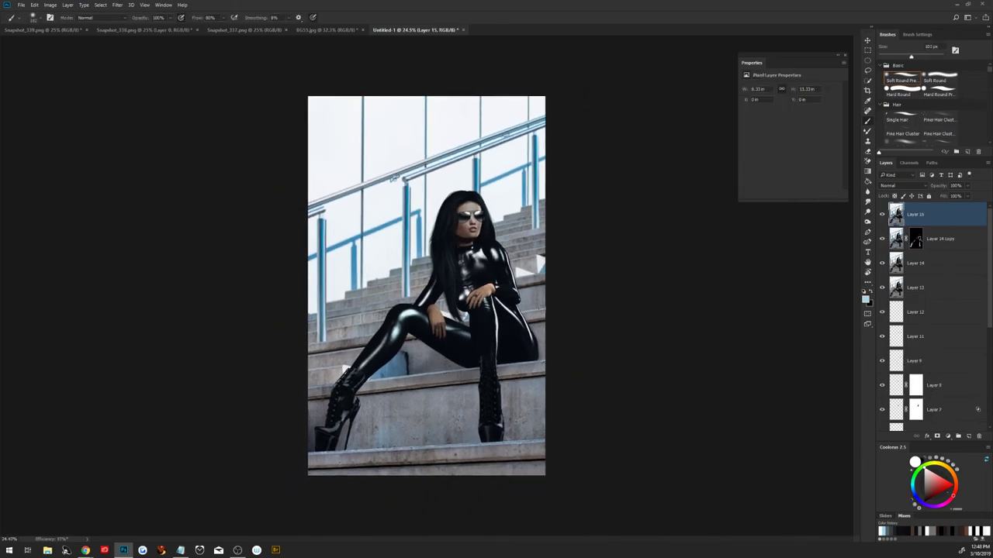
key(b)
Pick light cyan and draw a linear gradient from the top-right corner on a new layer.
alt+click(509, 162)
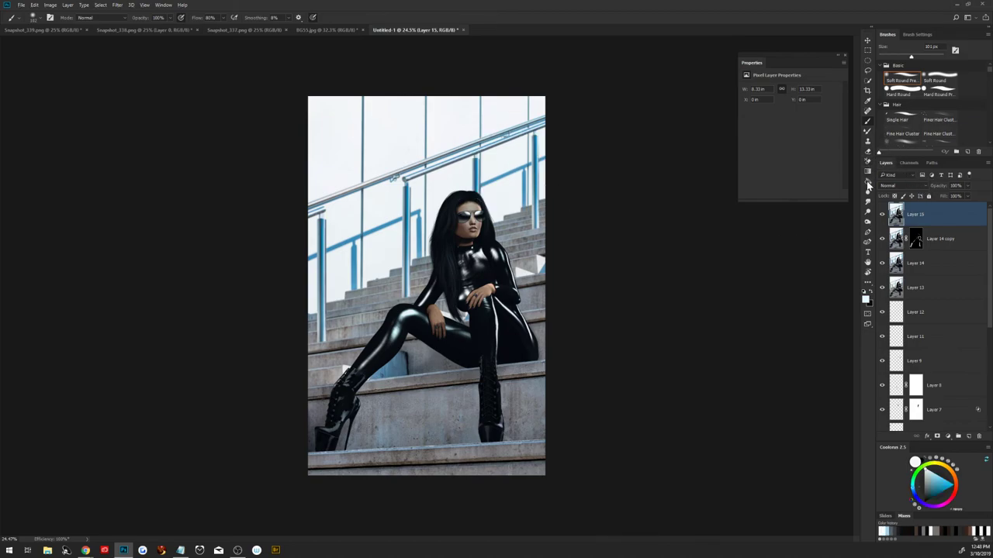
click(869, 172)
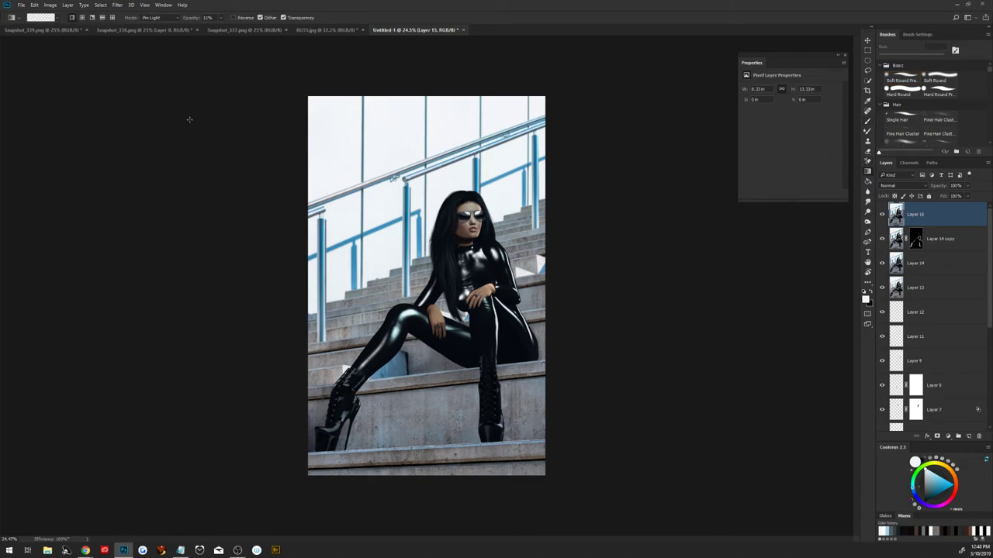
click(72, 17)
click(969, 436)
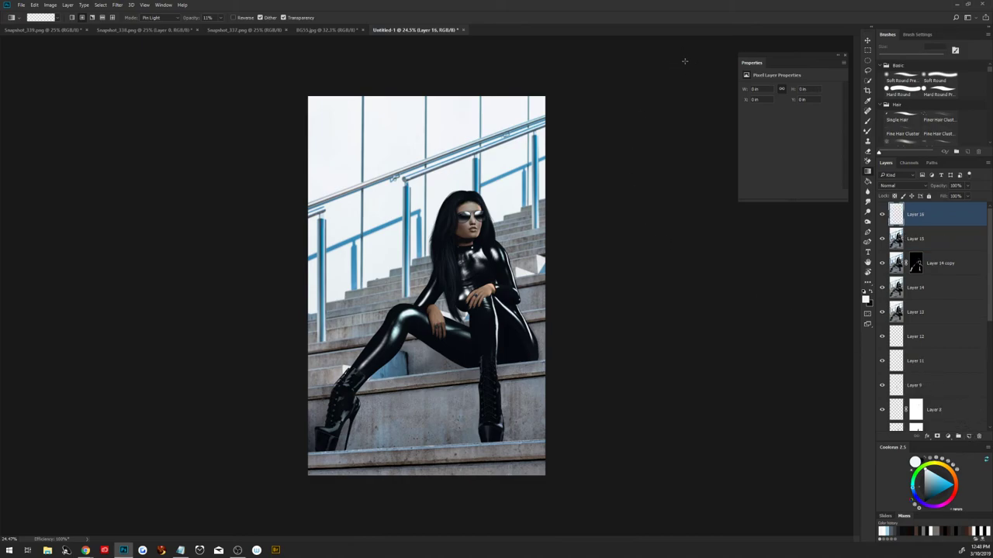
drag(621, 54, 419, 310)
drag(189, 18, 227, 21)
drag(636, 56, 444, 281)
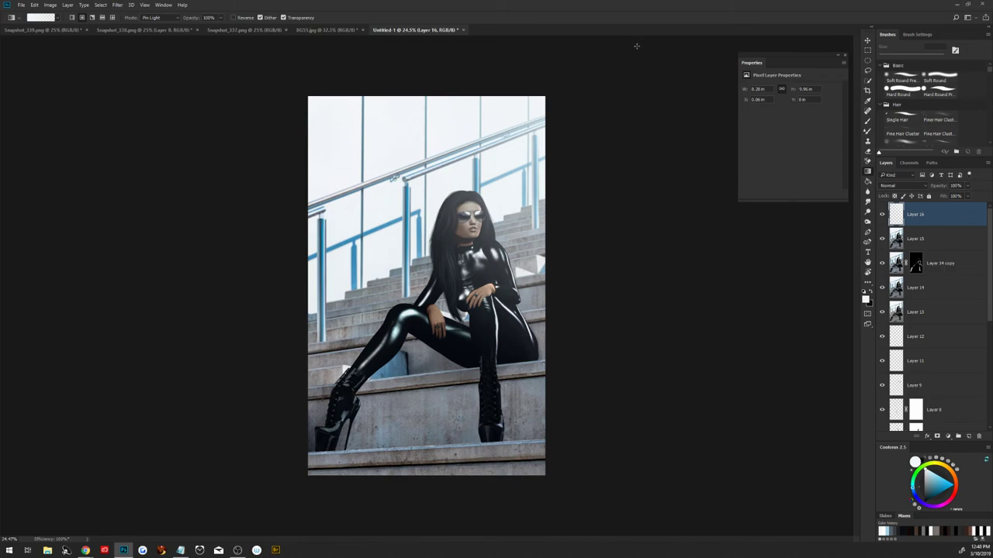
key(ctrl+z)
Redraw the gradient from beyond the top-right corner downward to brighten the image top.
key(z)
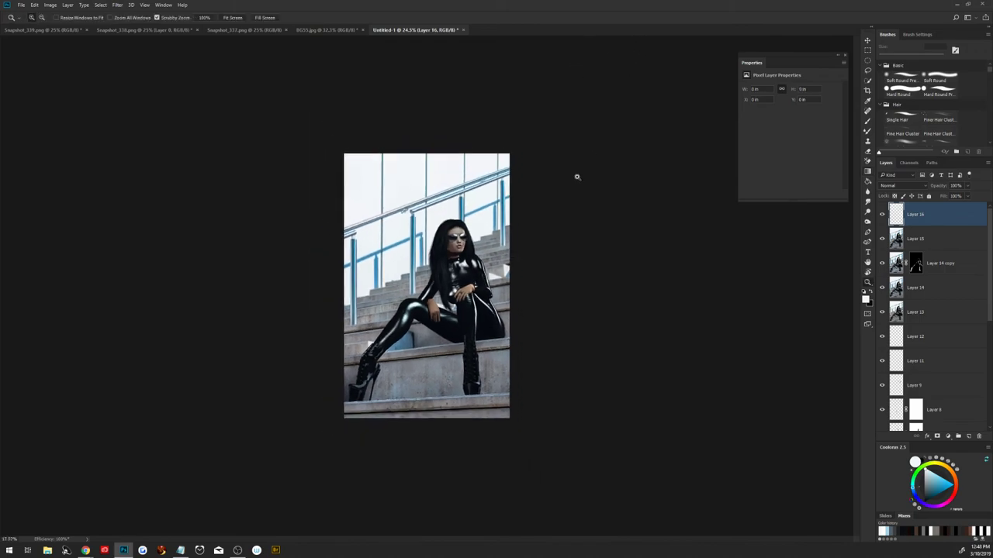
mouse_move(592, 183)
mouse_down()
mouse_move(451, 295)
mouse_move(605, 328)
mouse_up()
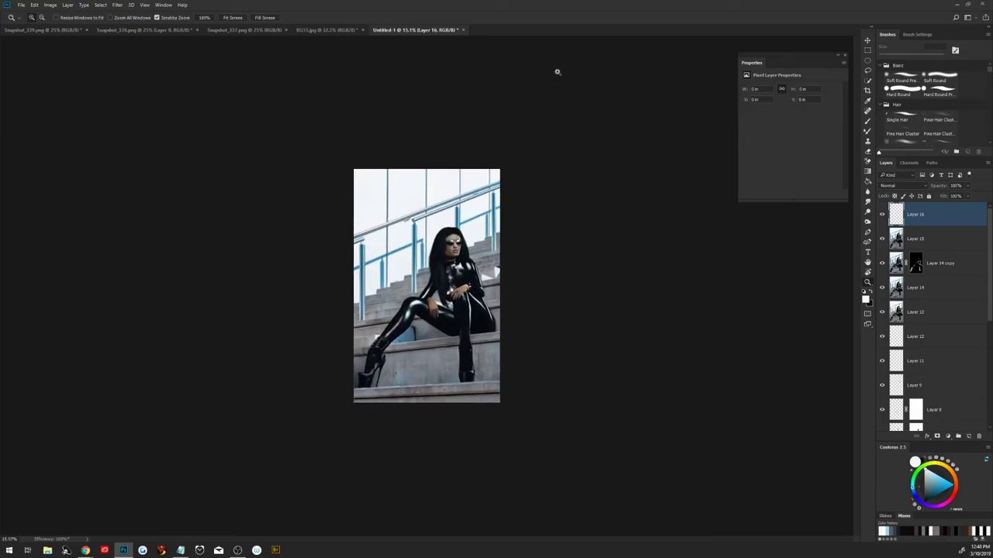
key(g)
drag(562, 56, 515, 216)
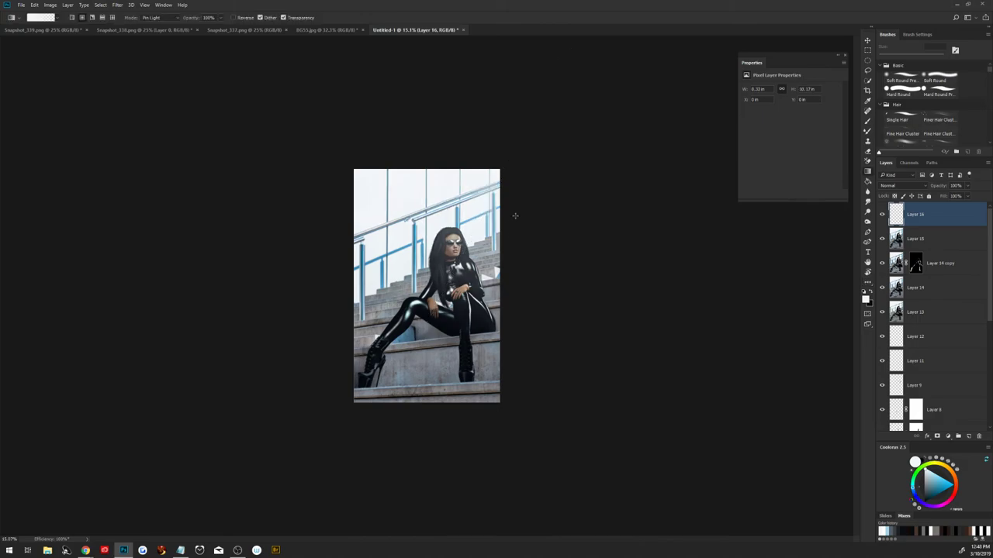
drag(560, 76, 504, 215)
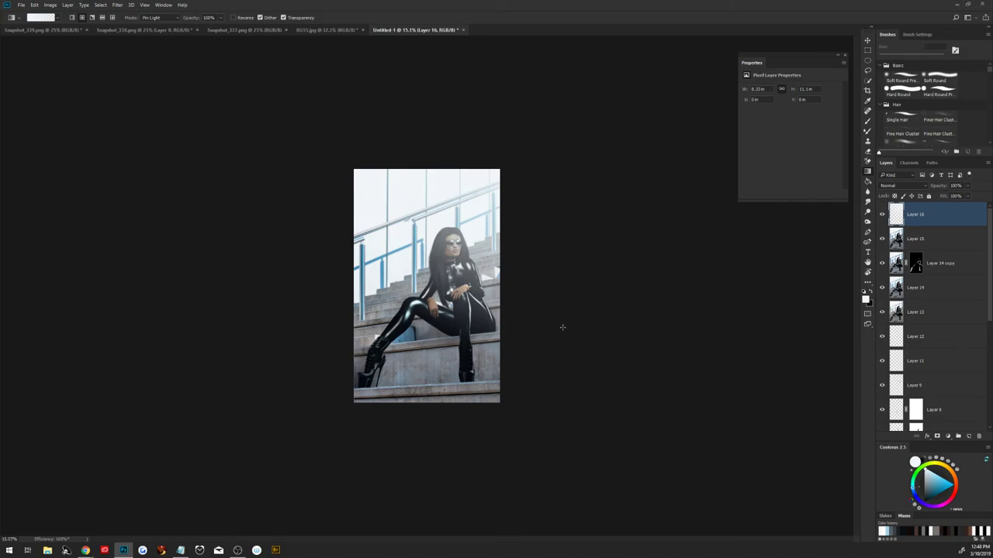
key(ctrl+0)
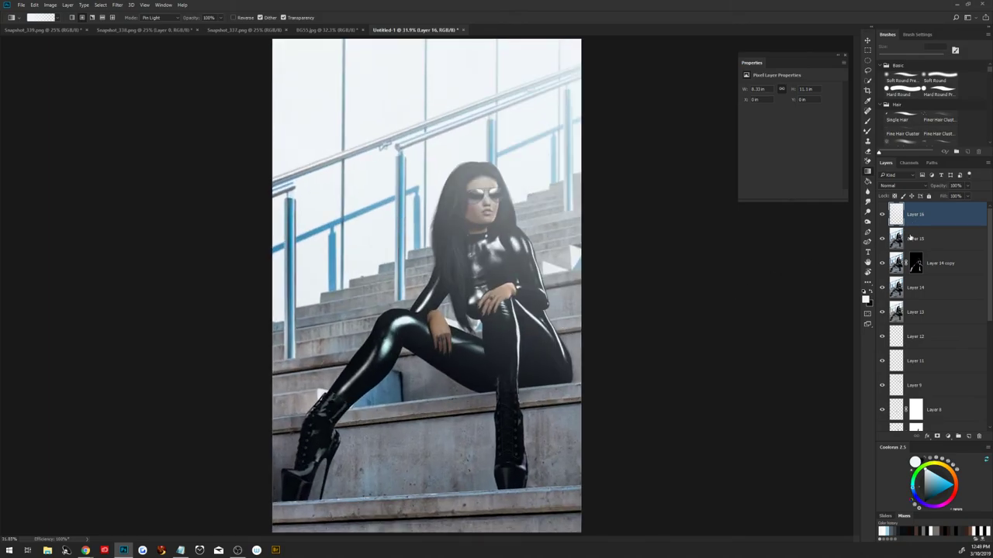
Blend gradient Layer 16 as Soft Light at 46% opacity and compare before and after.
drag(940, 187, 933, 194)
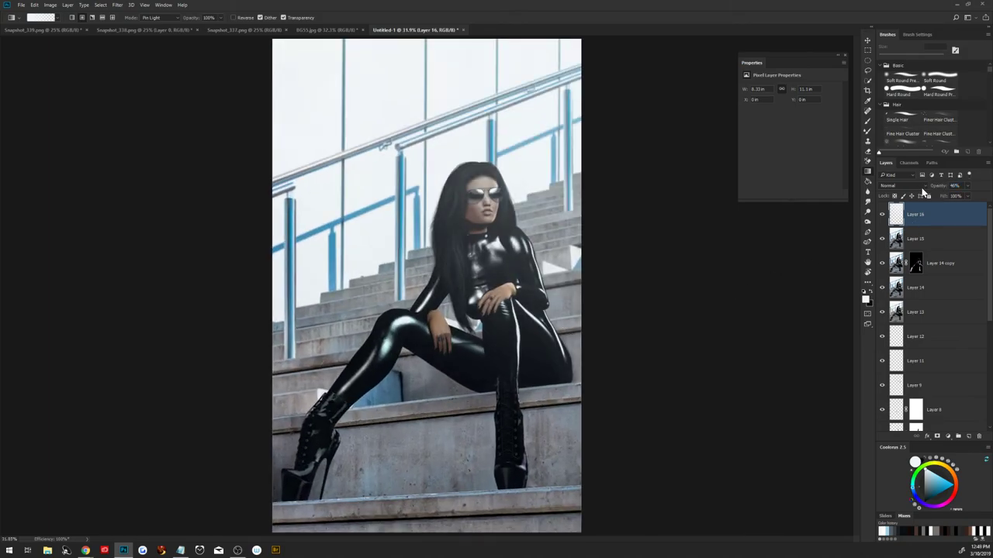
click(906, 188)
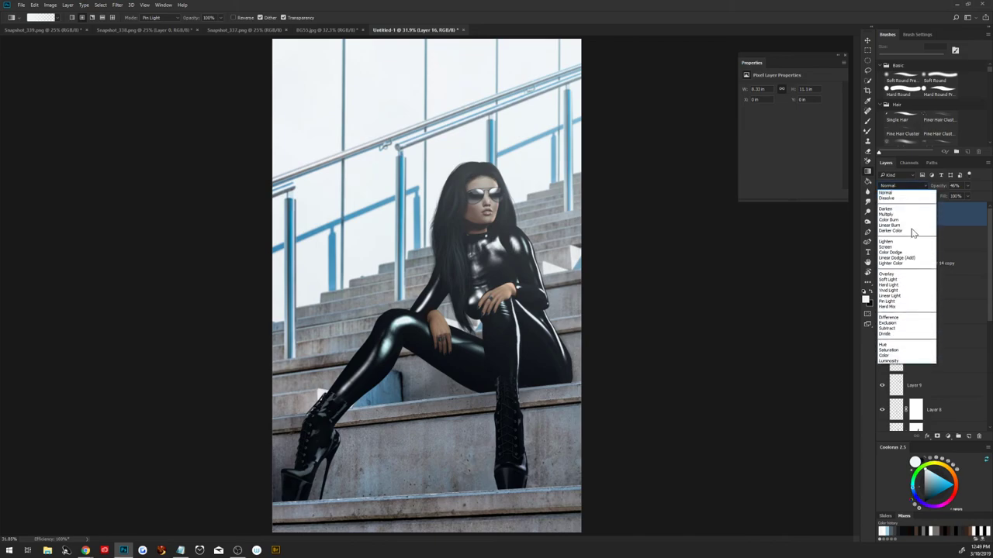
click(905, 283)
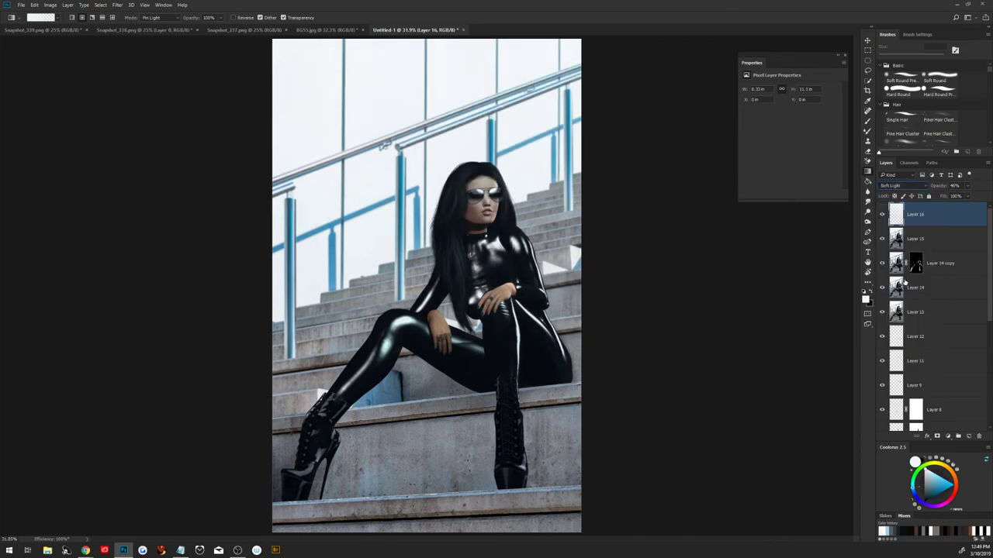
click(882, 217)
Lower Layer 16's fill slightly, stamp all visible layers into Layer 17, and duplicate it as Layer 17 copy.
drag(945, 199, 934, 198)
key(ctrl+shift+alt+e)
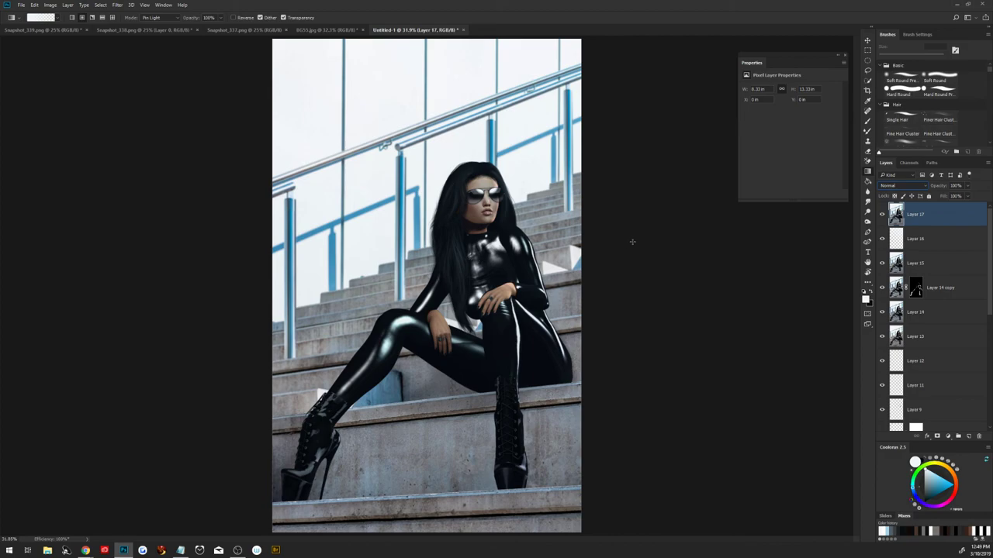
mouse_move(942, 225)
mouse_down()
mouse_move(946, 332)
mouse_move(968, 436)
mouse_up()
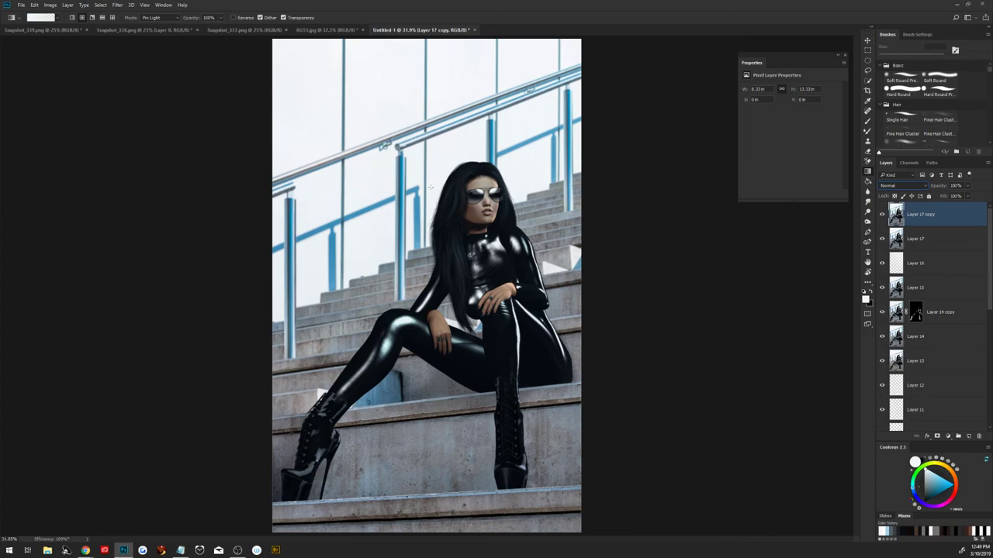
click(919, 239)
click(920, 218)
With the Move tool active, show the composite in Full Screen Mode on black, zoomed in and recentred.
click(867, 39)
key(f)
key(f)
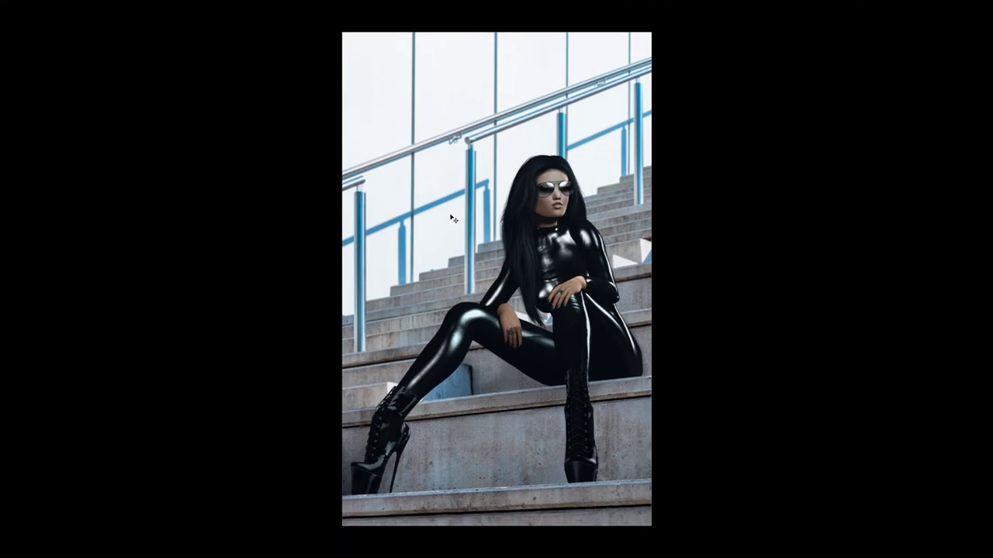
scroll(501, 276, up, 1)
scroll(500, 276, up, 1)
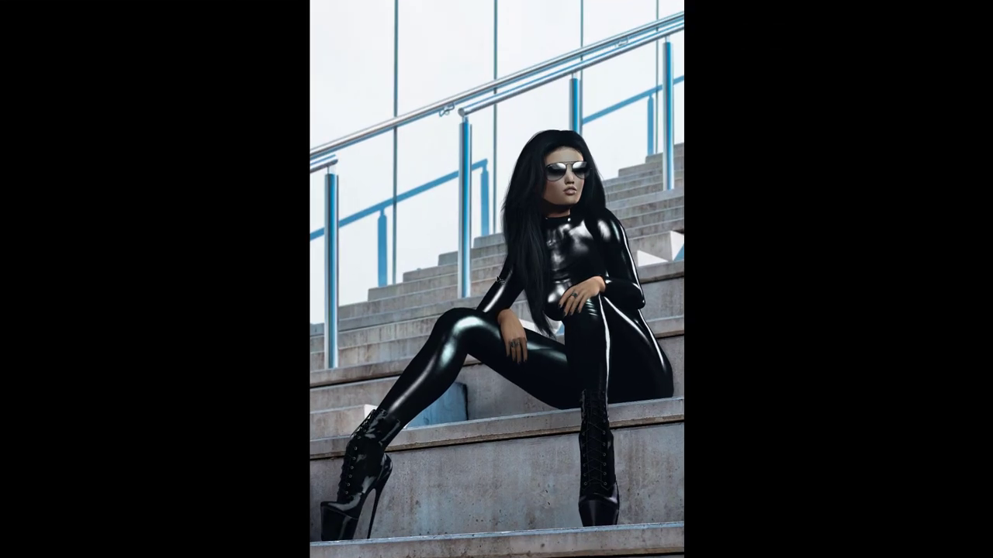
scroll(499, 279, up, 1)
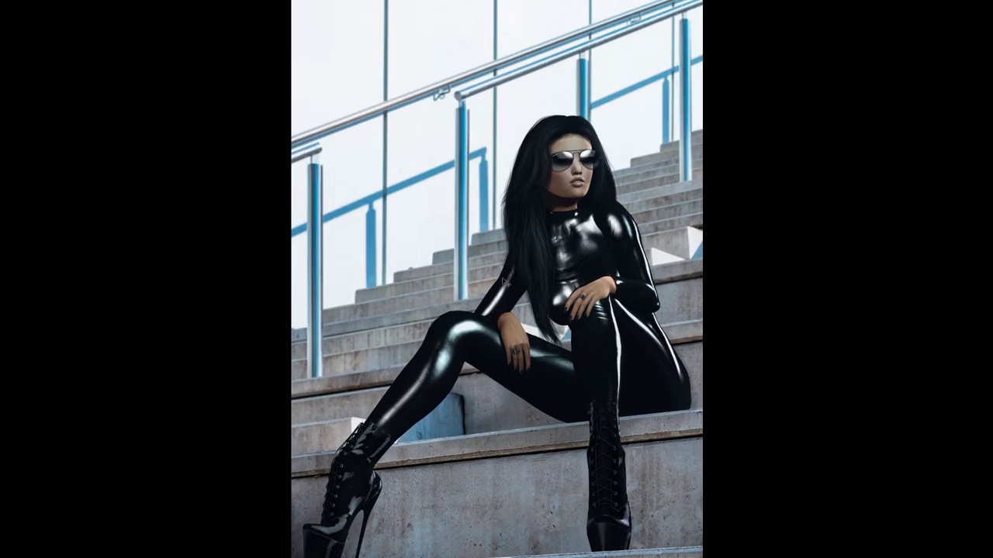
mouse_move(504, 280)
mouse_down()
mouse_move(489, 257)
mouse_move(498, 268)
mouse_up()
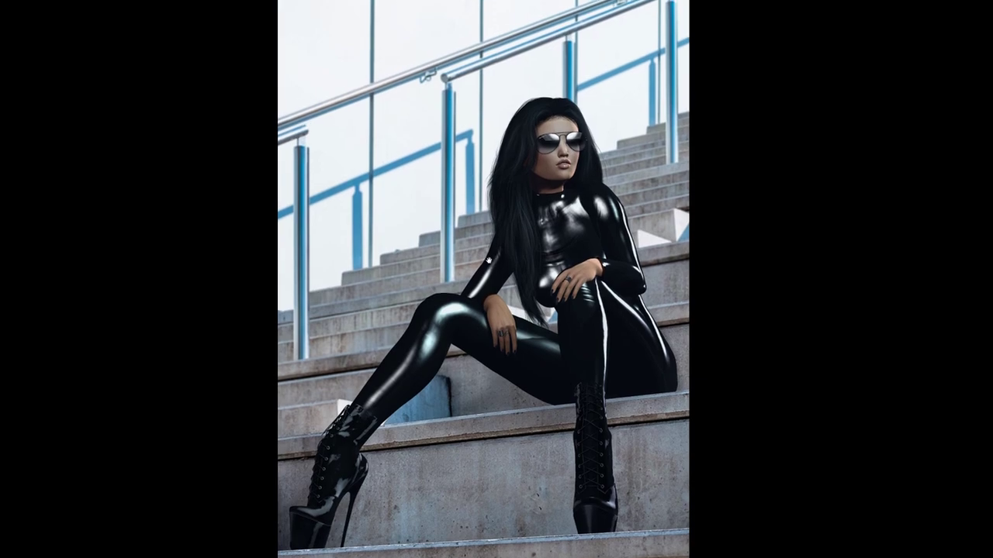